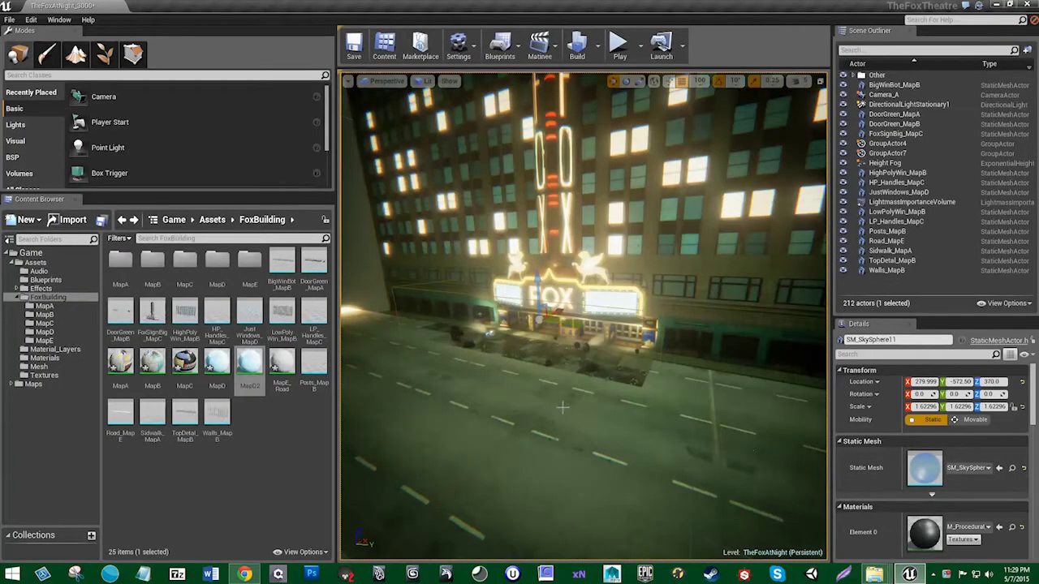
# Step: Select the road mesh in front of the theatre and frame it in the viewport
pyautogui.moveTo(657, 410); pyautogui.dragTo(518, 371, button='right')
pyautogui.click(480, 325)
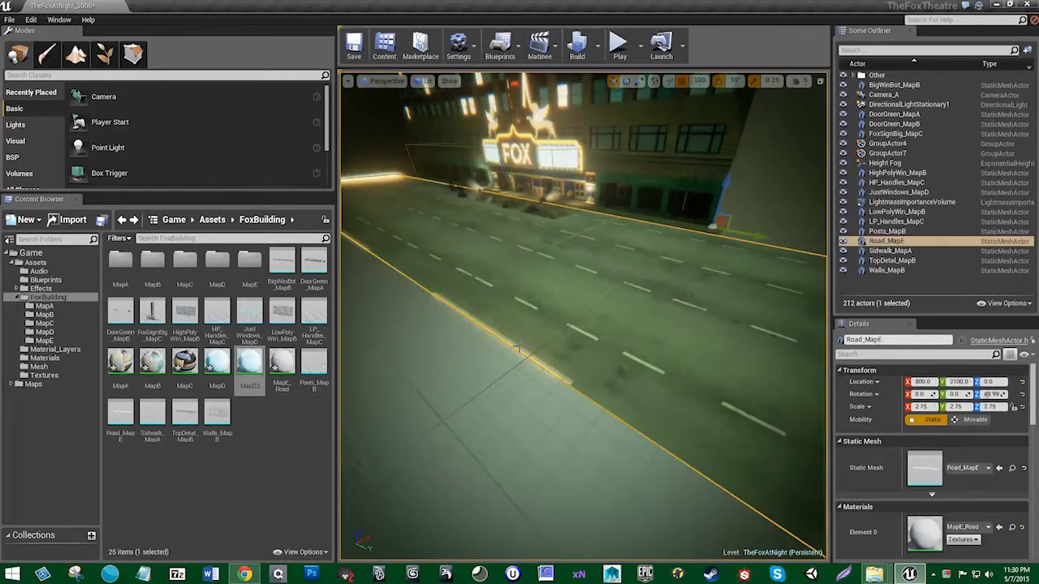
pyautogui.press('f')
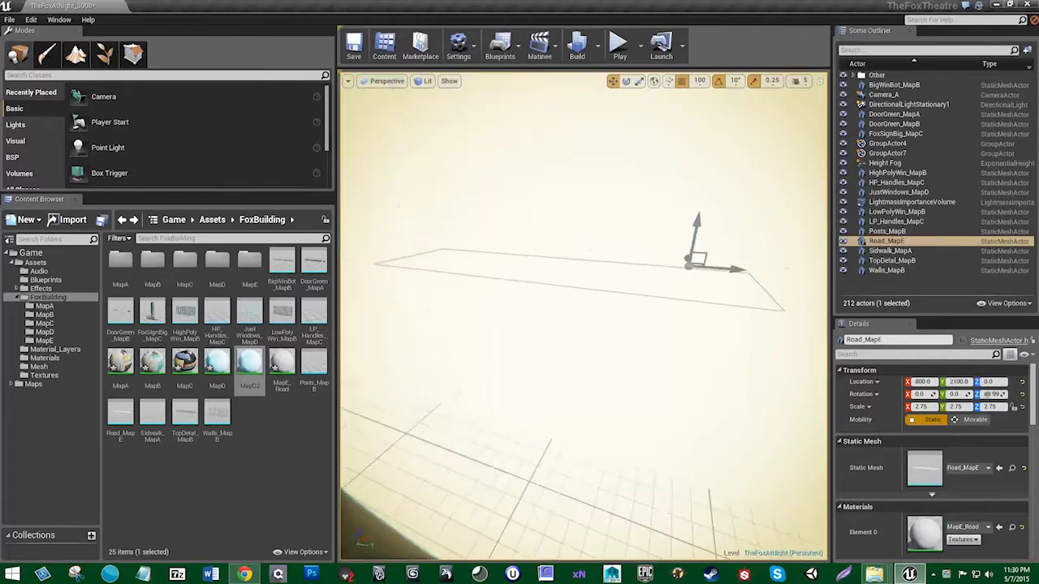
pyautogui.moveTo(585, 324); pyautogui.dragTo(633, 325, button='right')
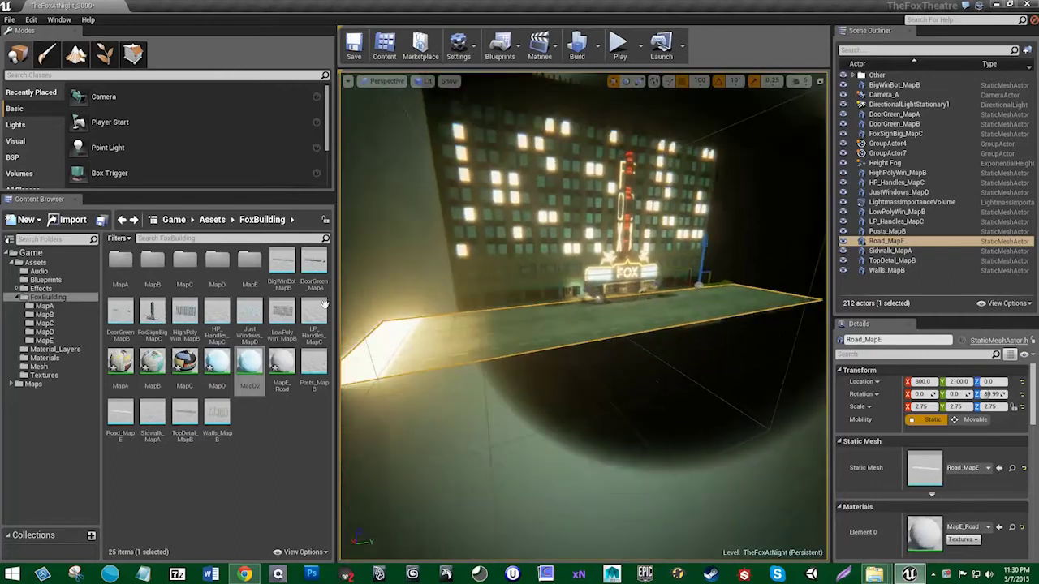
# Step: Move the large occluder mesh enclosing the scene along Y to -5867.5
pyautogui.moveTo(345, 311); pyautogui.dragTo(504, 355, button='right')
pyautogui.click(568, 395)
pyautogui.moveTo(572, 395); pyautogui.dragTo(574, 386, button='right')
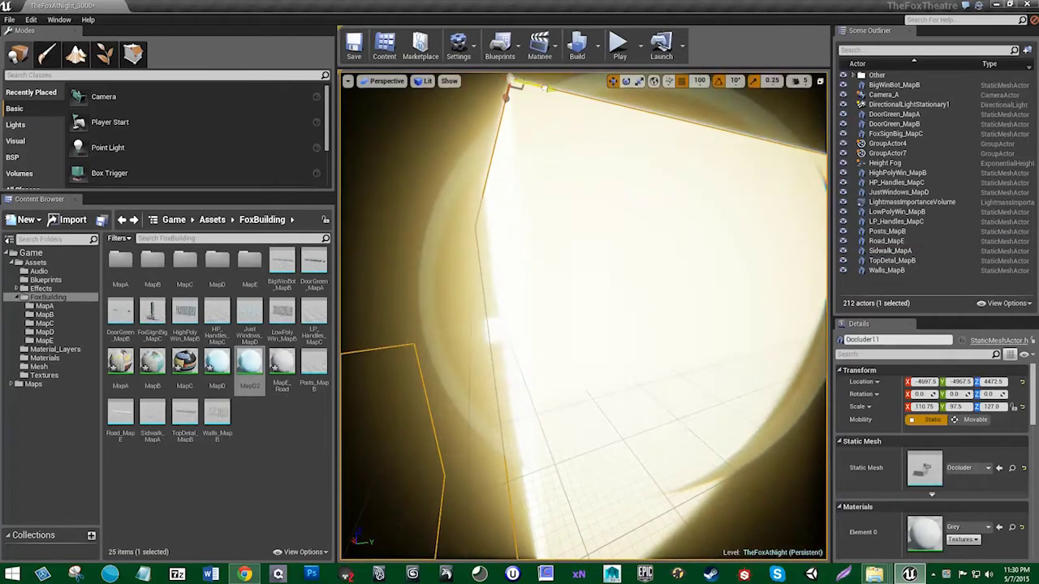
pyautogui.moveTo(542, 87); pyautogui.dragTo(435, 77)
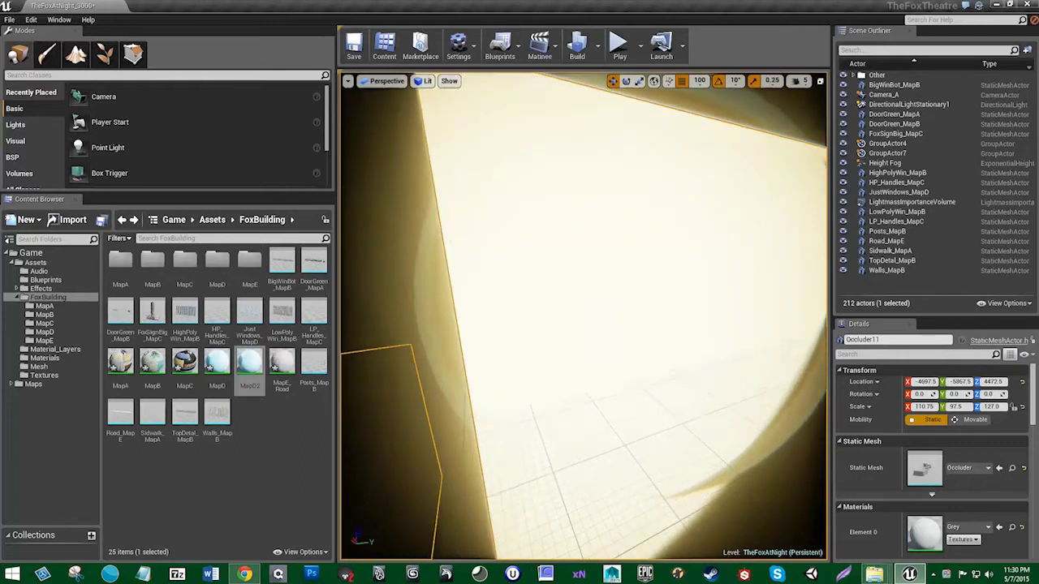
pyautogui.moveTo(451, 241); pyautogui.dragTo(519, 207, button='right')
pyautogui.moveTo(560, 307); pyautogui.dragTo(649, 337, button='right')
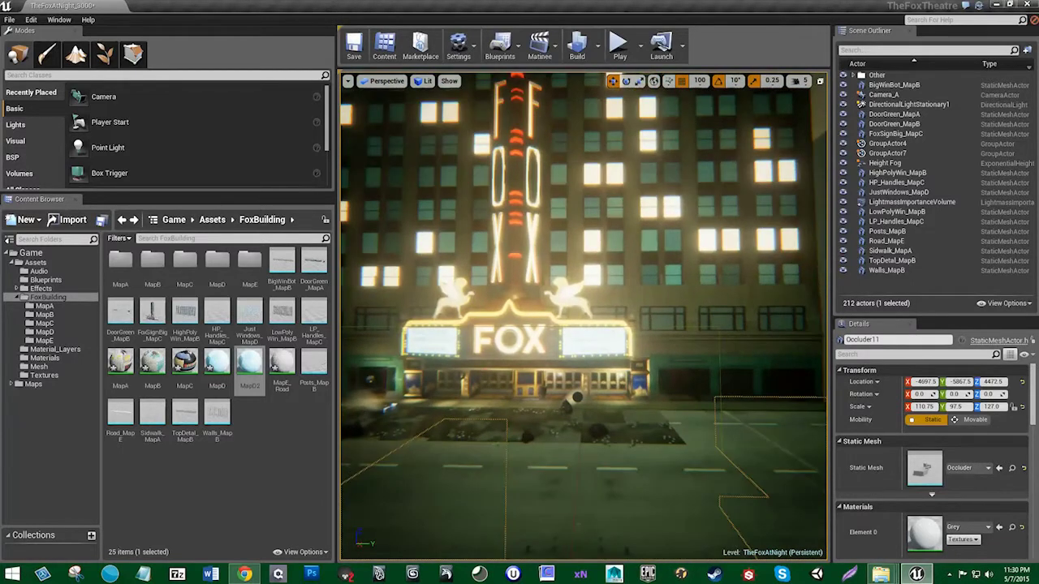
pyautogui.moveTo(553, 318); pyautogui.dragTo(594, 288, button='right')
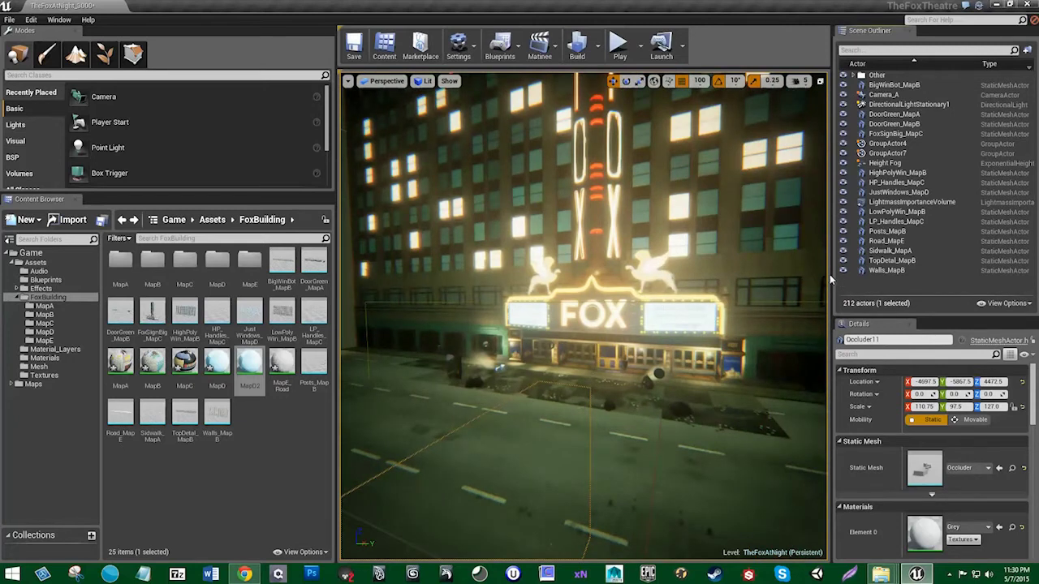
# Step: Resize the side panels to give the viewport more width while keeping the actor names and details readable
pyautogui.moveTo(833, 277); pyautogui.dragTo(973, 273)
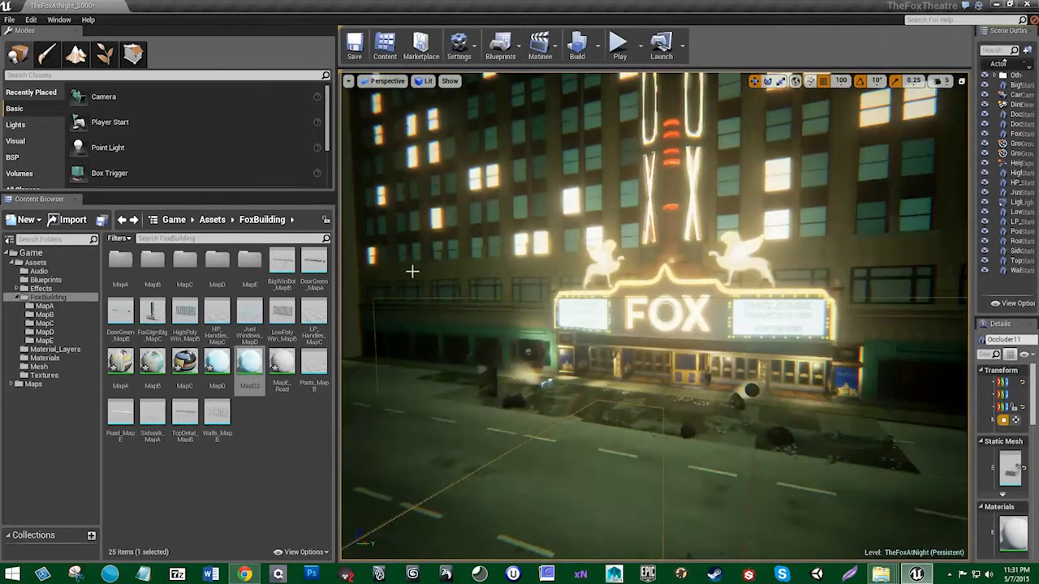
pyautogui.moveTo(339, 268); pyautogui.dragTo(124, 269)
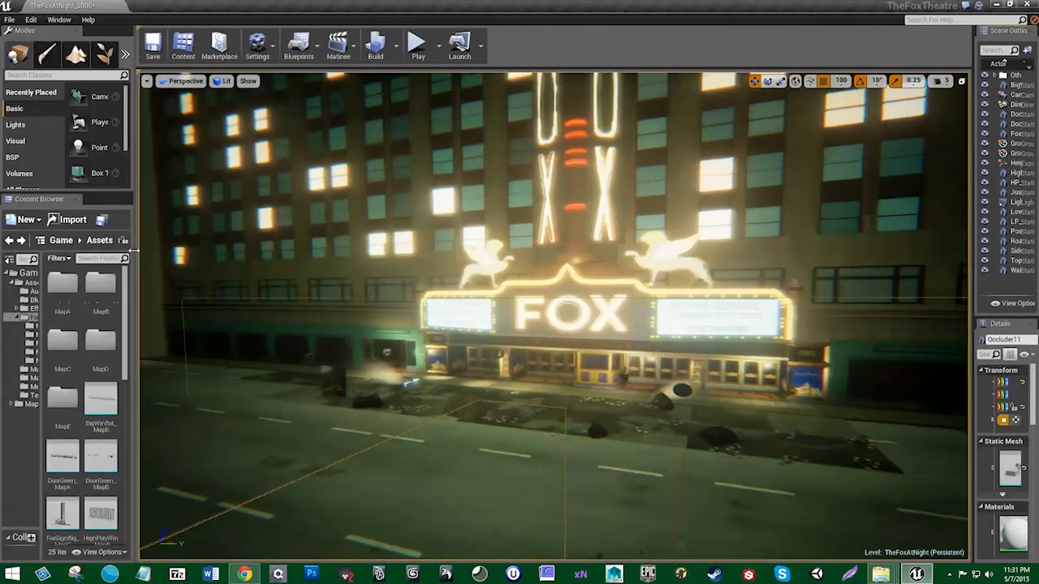
pyautogui.moveTo(971, 295); pyautogui.dragTo(896, 296)
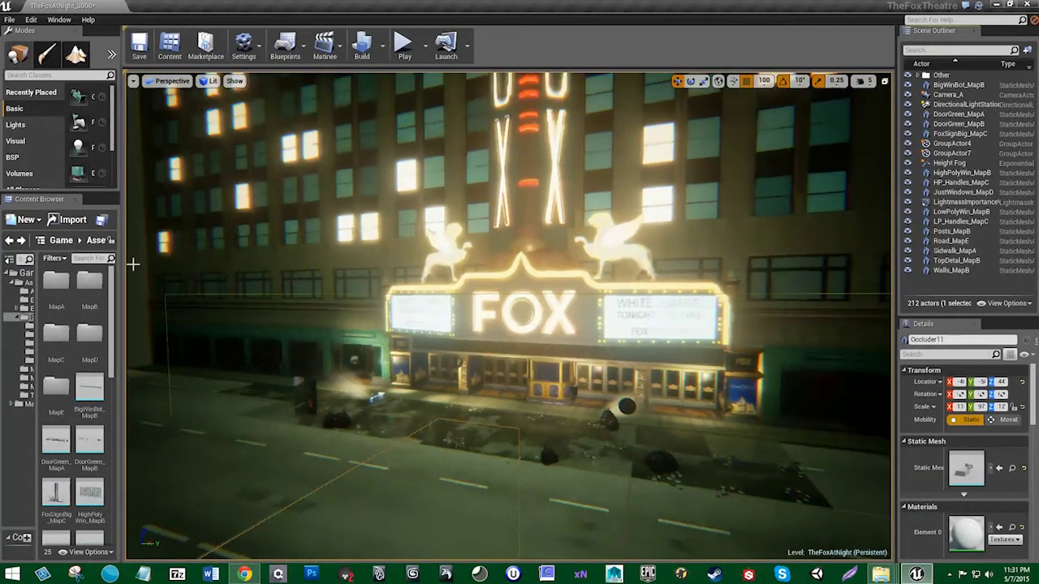
pyautogui.moveTo(120, 260); pyautogui.dragTo(169, 324)
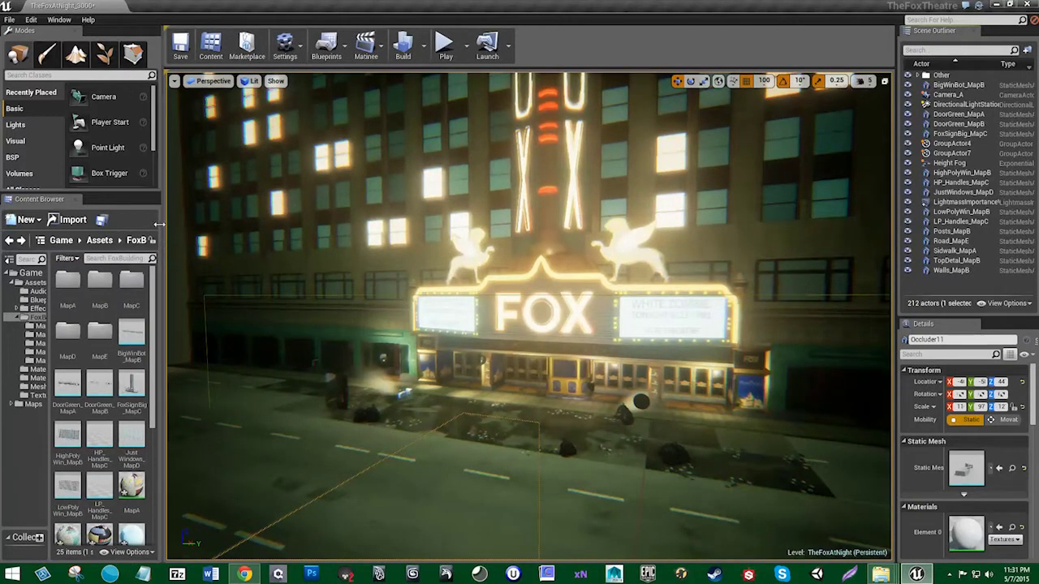
pyautogui.moveTo(161, 234); pyautogui.dragTo(155, 234)
pyautogui.moveTo(897, 293); pyautogui.dragTo(865, 291)
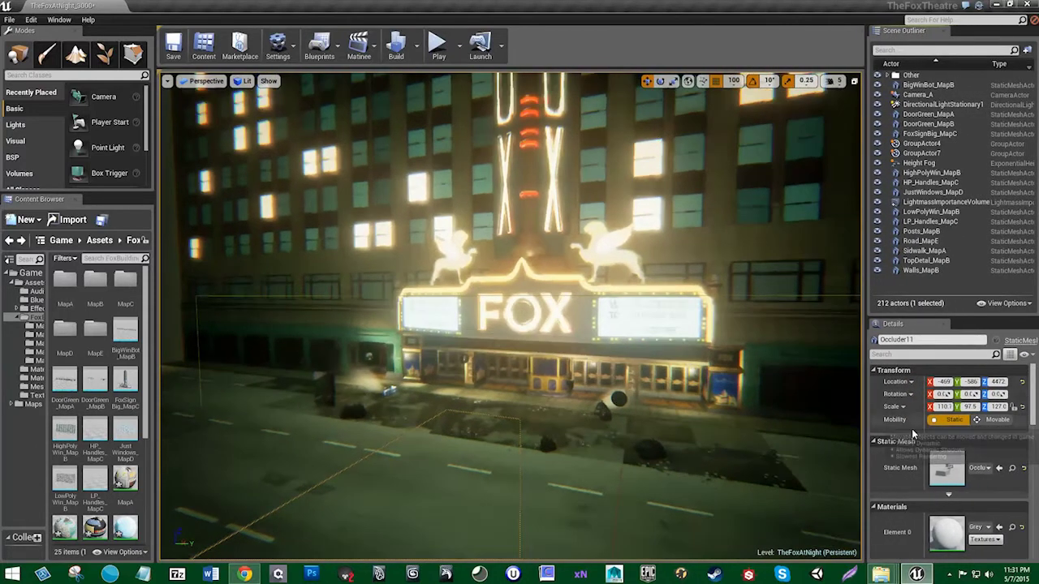
# Step: Save the current level
pyautogui.click(10, 21)
pyautogui.click(21, 65)
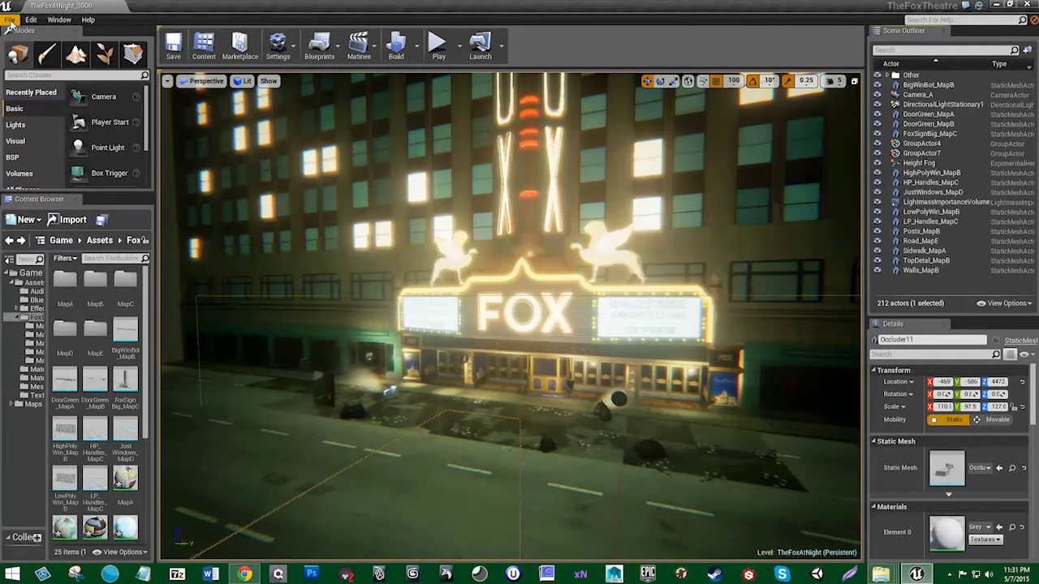
pyautogui.click(11, 22)
pyautogui.click(45, 113)
# Step: Delete the hallway mirror mesh standing on the street beside the trash bags
pyautogui.click(323, 392)
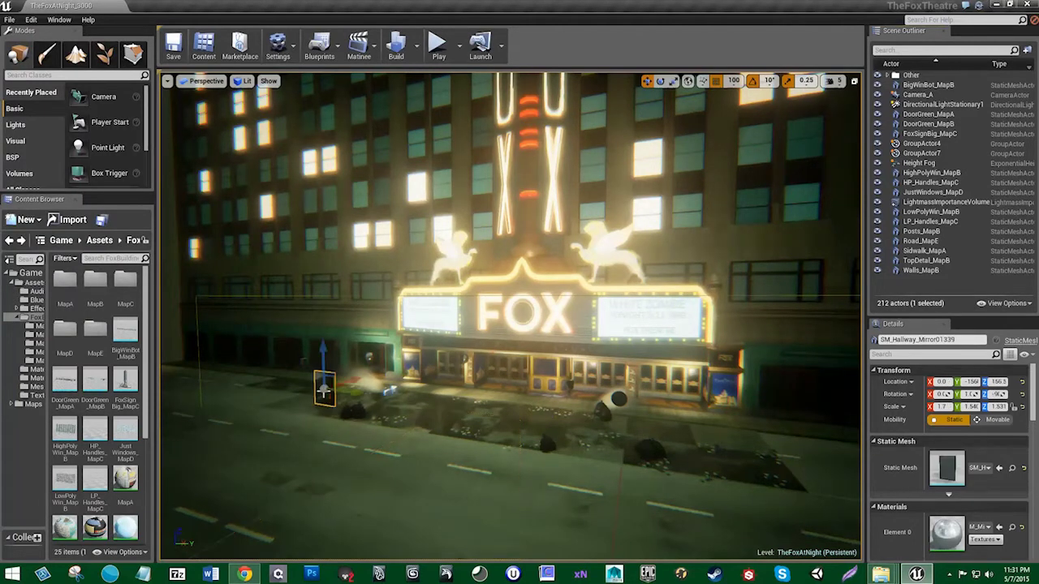
pyautogui.press('Delete')
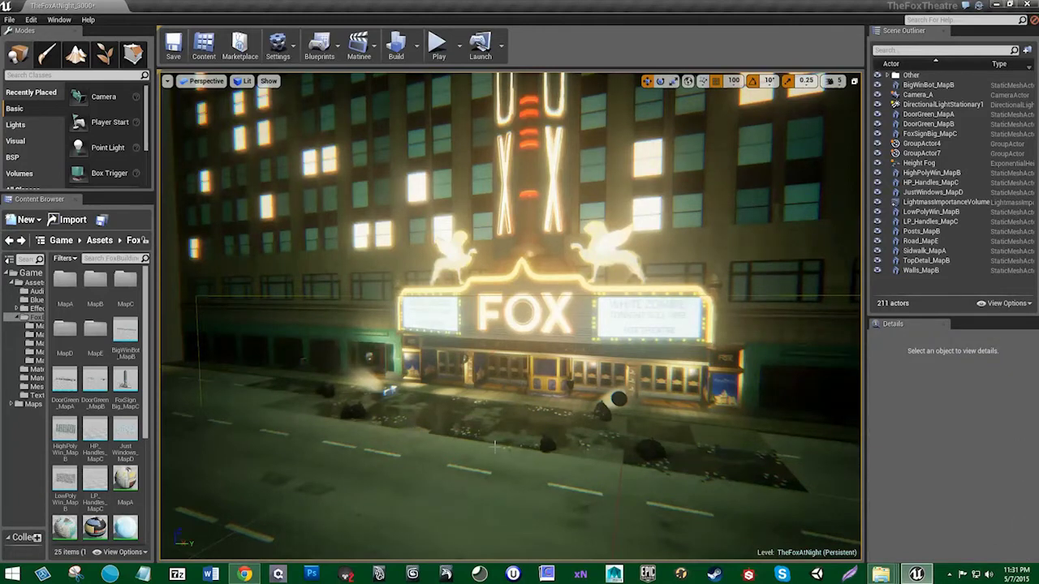
# Step: Try sliding the wet floor panel in front of the theatre along X, and undo the move
pyautogui.moveTo(538, 449); pyautogui.dragTo(455, 436, button='right')
pyautogui.press('w')
pyautogui.press('w')
pyautogui.press('s')
pyautogui.press('a')
pyautogui.press('w')
pyautogui.press('s')
pyautogui.press('w')
pyautogui.click(451, 446)
pyautogui.press('s')
pyautogui.press('w')
pyautogui.moveTo(521, 353); pyautogui.dragTo(348, 425)
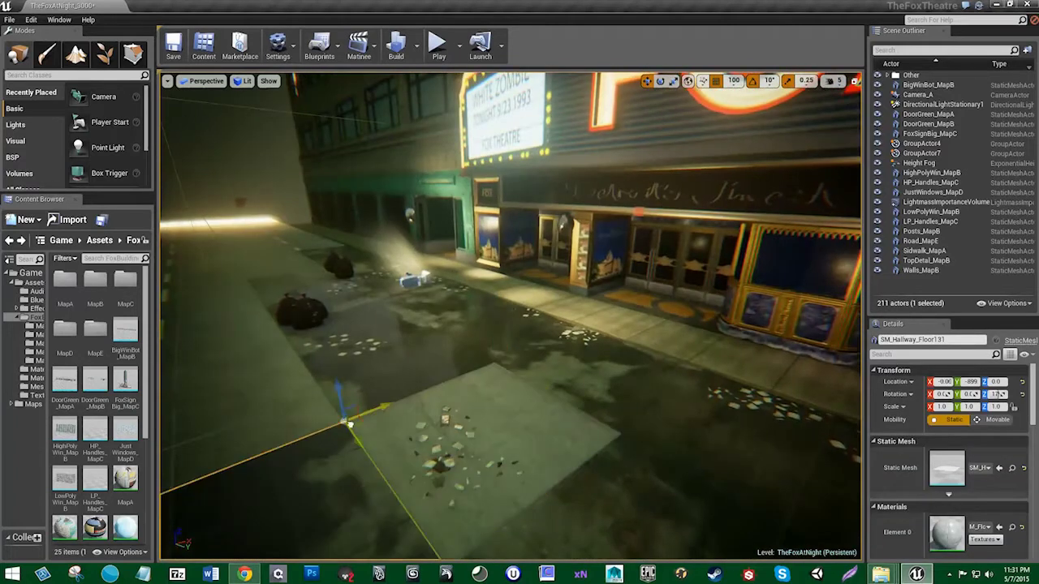
pyautogui.hotkey('ctrl', 'z')
# Step: Turn on the display of all sprites in the viewport
pyautogui.press('a')
pyautogui.moveTo(522, 406); pyautogui.dragTo(495, 402, button='right')
pyautogui.click(270, 80)
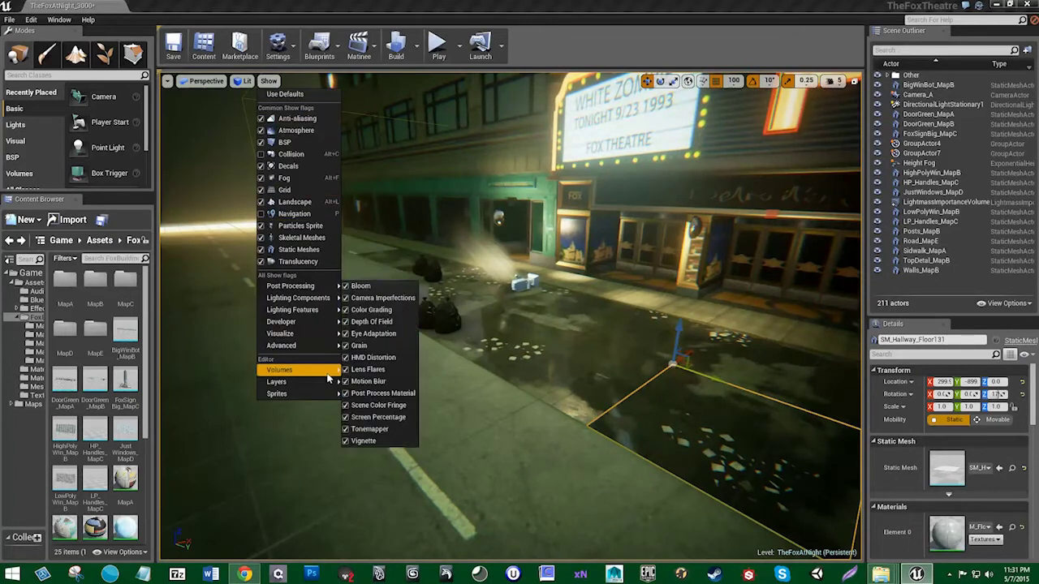
pyautogui.moveTo(326, 394)
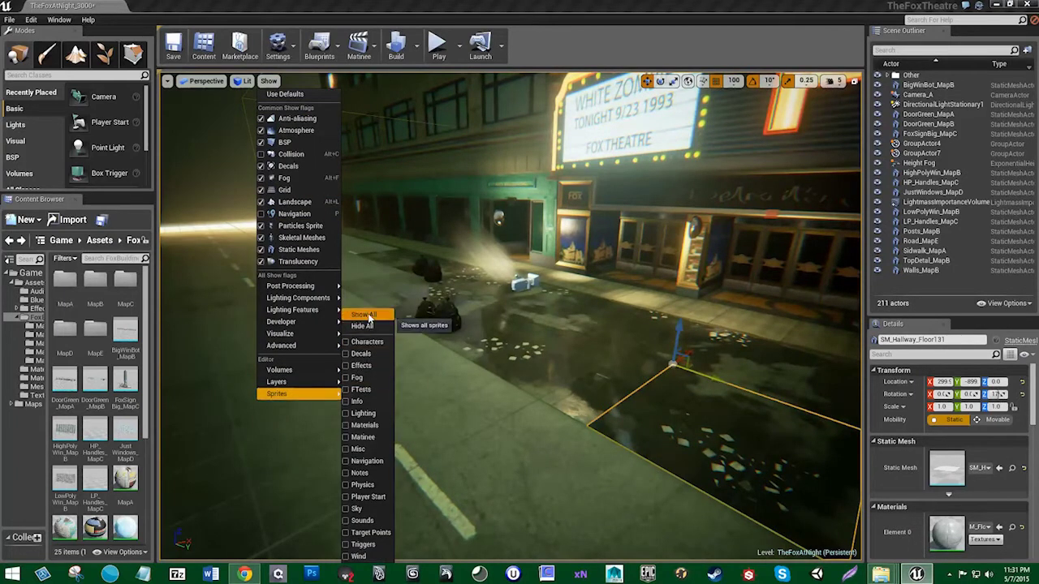
pyautogui.click(359, 325)
pyautogui.moveTo(502, 356); pyautogui.dragTo(584, 357, button='right')
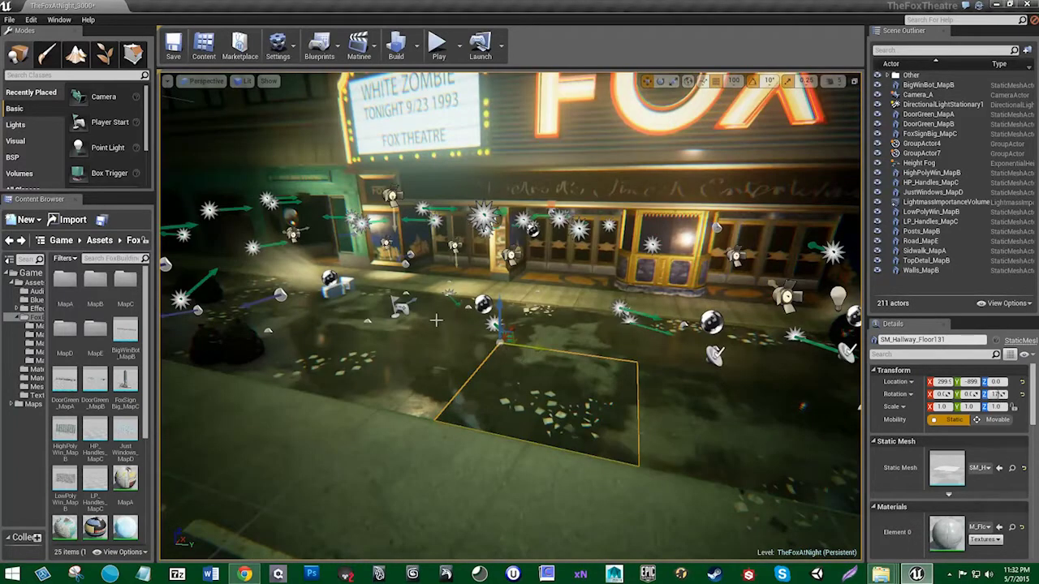
# Step: Try raising the water flow decal above the road near the player start, and undo the move
pyautogui.click(448, 293)
pyautogui.moveTo(460, 322); pyautogui.dragTo(374, 323, button='right')
pyautogui.press('w')
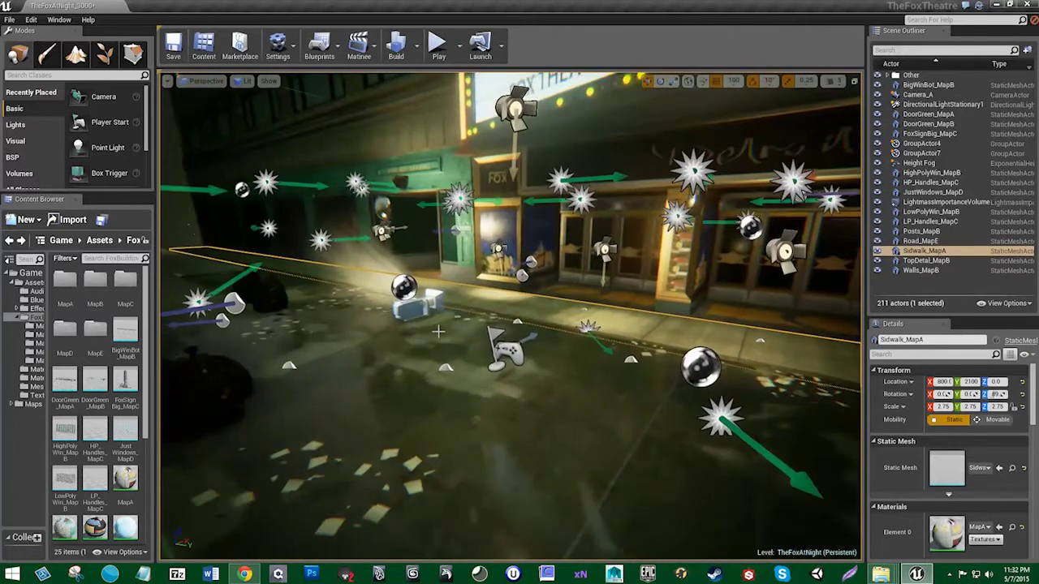
pyautogui.click(443, 370)
pyautogui.moveTo(441, 354); pyautogui.dragTo(441, 303)
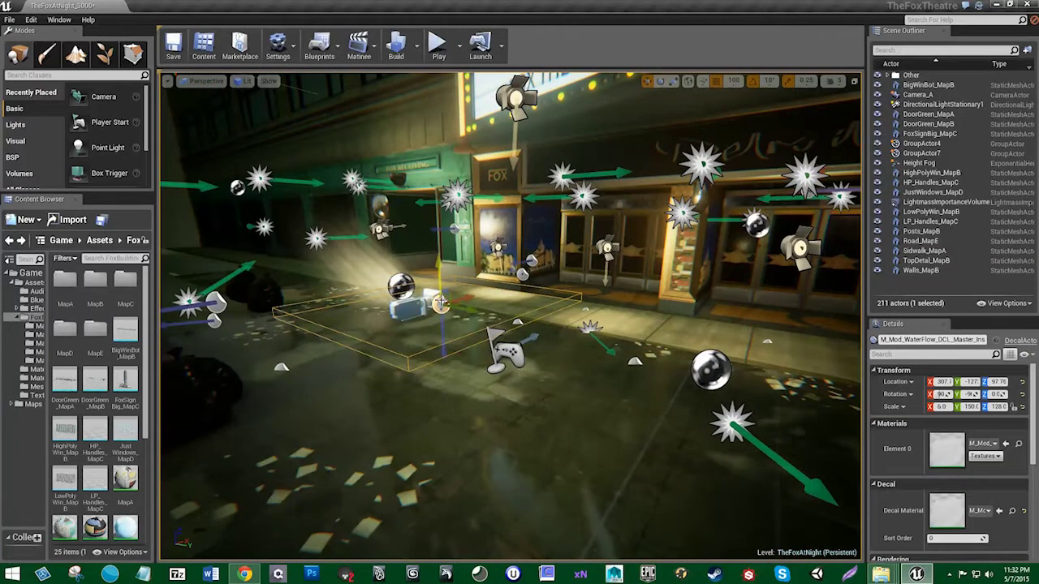
pyautogui.hotkey('ctrl', 'z')
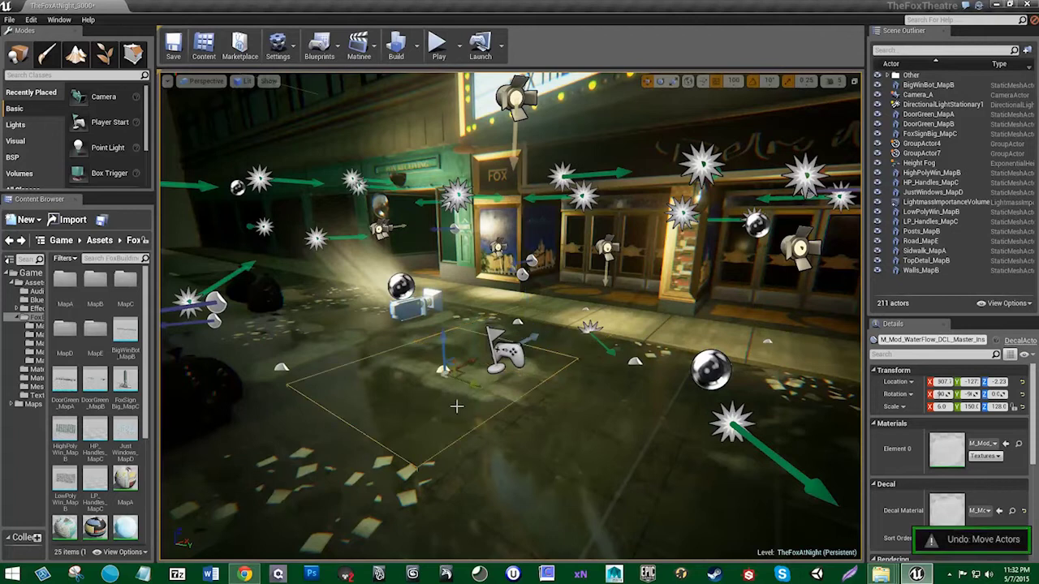
# Step: Select the floor meshes from SM_Hallway_Floor122 to SM_Hallway_Floor9 and move them into a new folder named Flooring
pyautogui.moveTo(469, 417); pyautogui.dragTo(463, 423, button='right')
pyautogui.press('s')
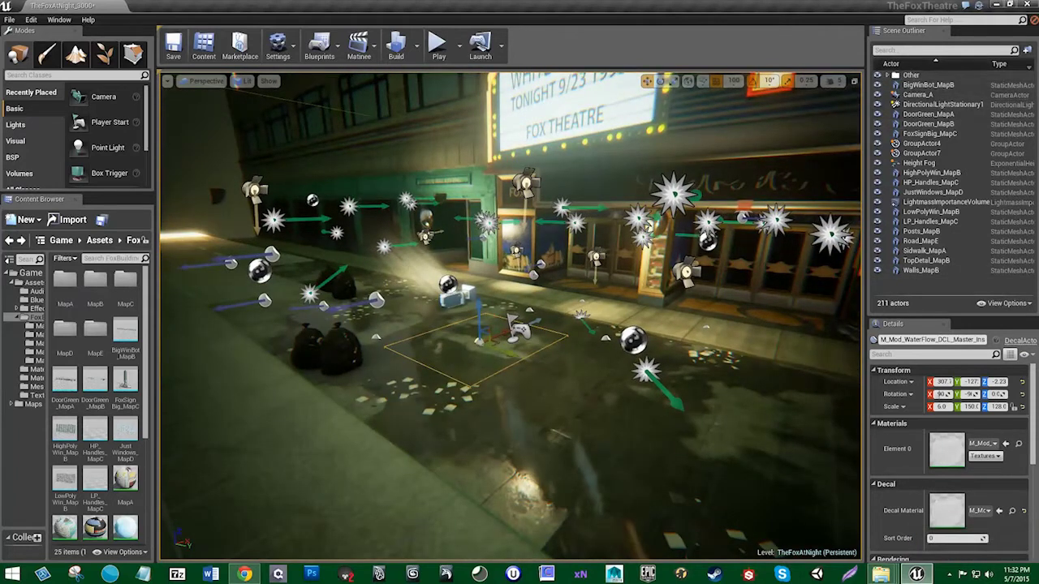
pyautogui.click(504, 512)
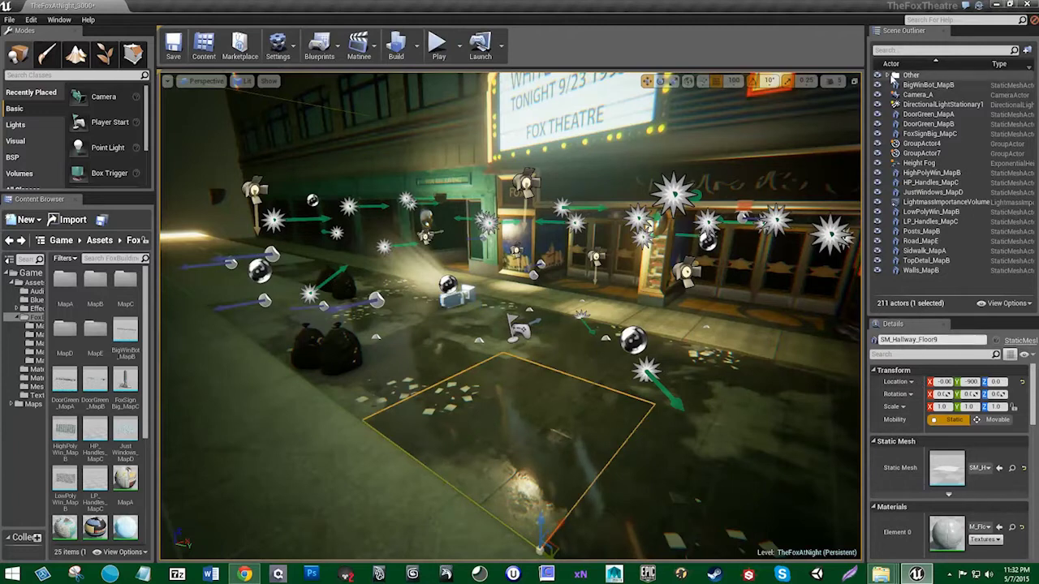
pyautogui.click(893, 75)
pyautogui.scroll(-10, 1035, 108)
pyautogui.moveTo(1031, 141); pyautogui.dragTo(1025, 203)
pyautogui.click(1015, 176)
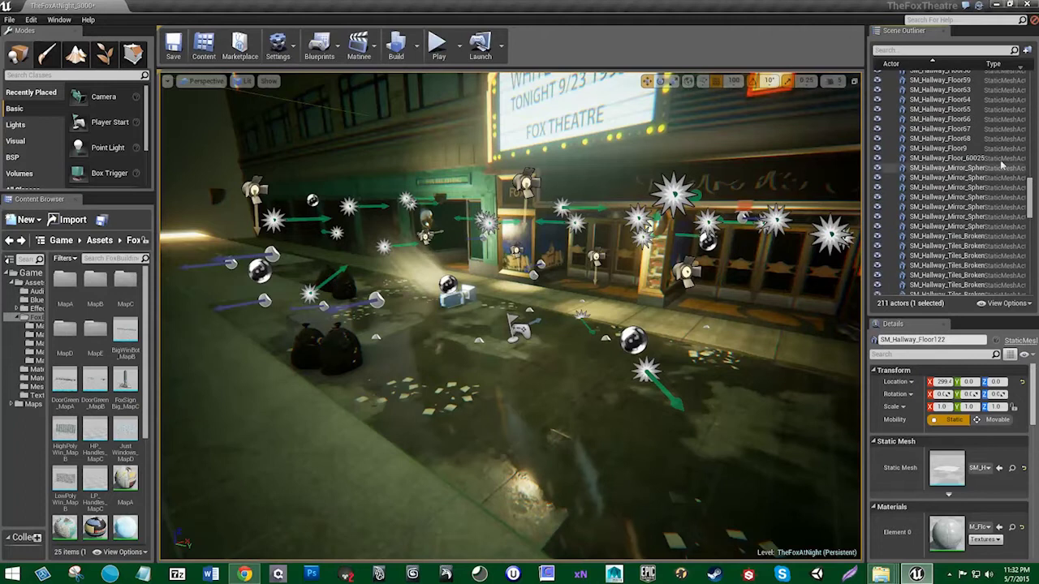
pyautogui.keyDown('shift'); pyautogui.click(983, 157); pyautogui.keyUp('shift')
pyautogui.rightClick(983, 157)
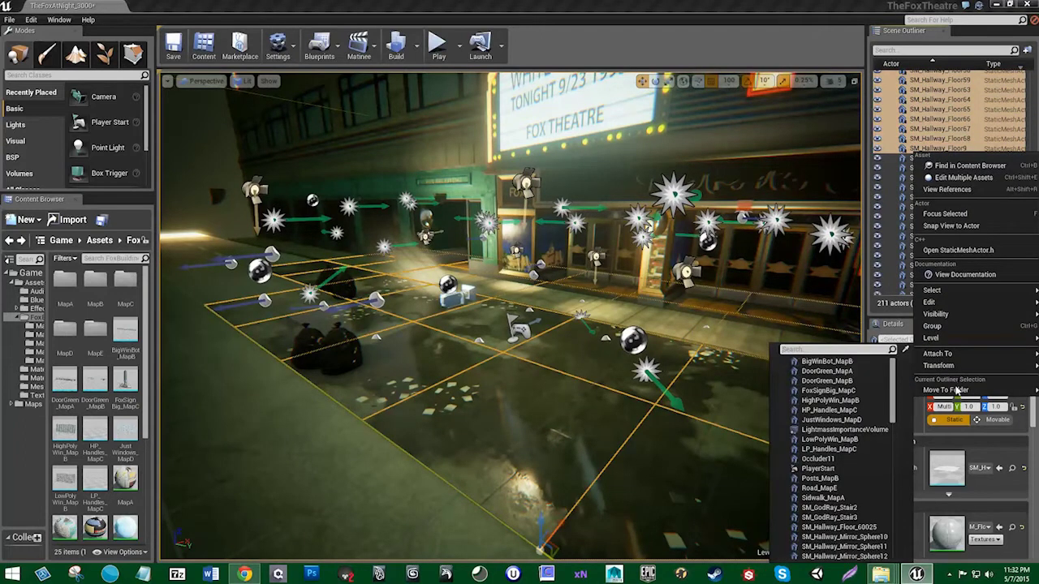
pyautogui.click(951, 399)
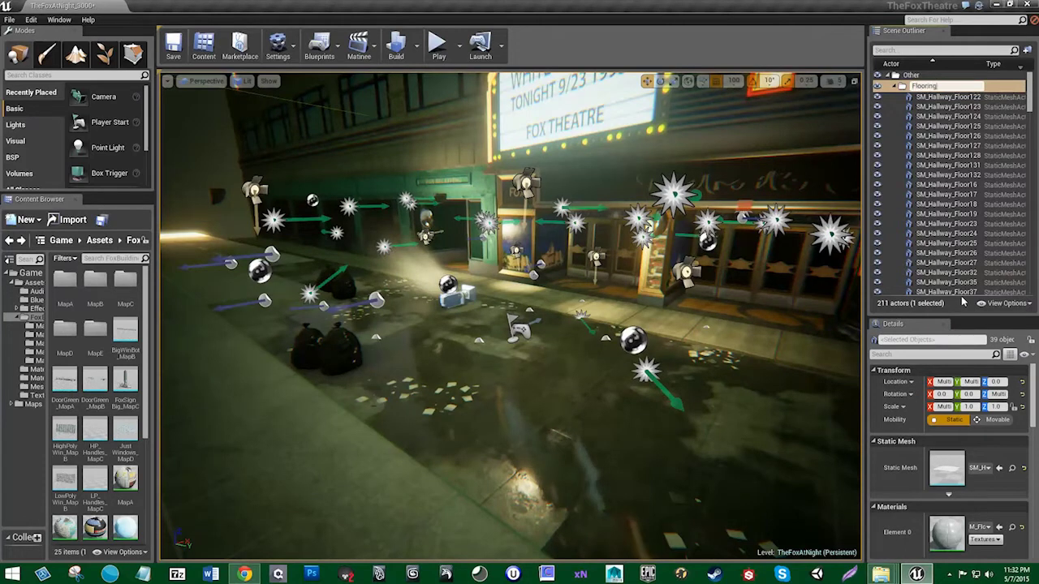
pyautogui.press('Return')
# Step: Toggle the visibility of the Flooring folder and leave its meshes hidden
pyautogui.click(878, 86)
pyautogui.click(877, 86)
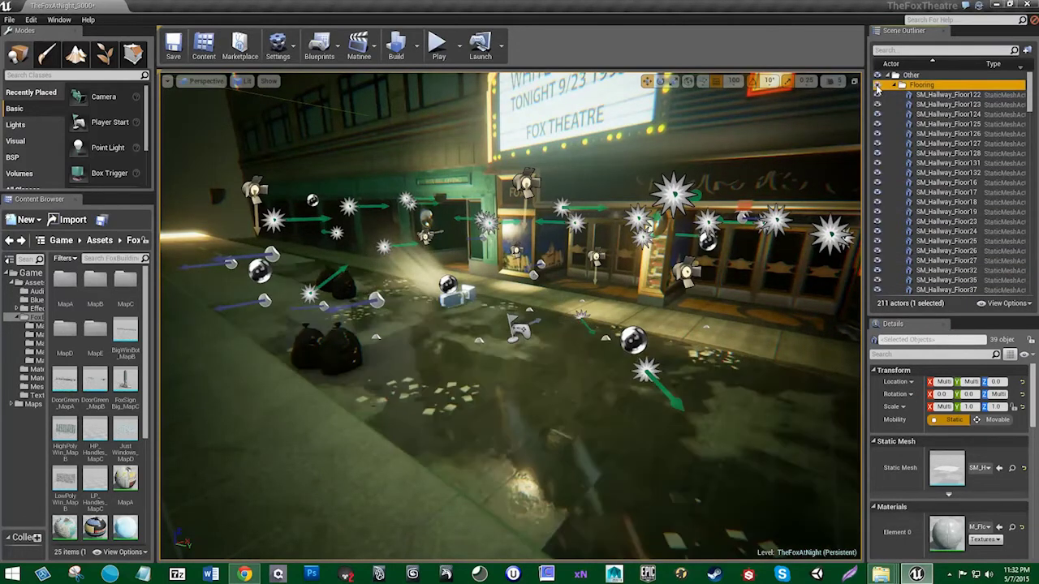
pyautogui.click(478, 338)
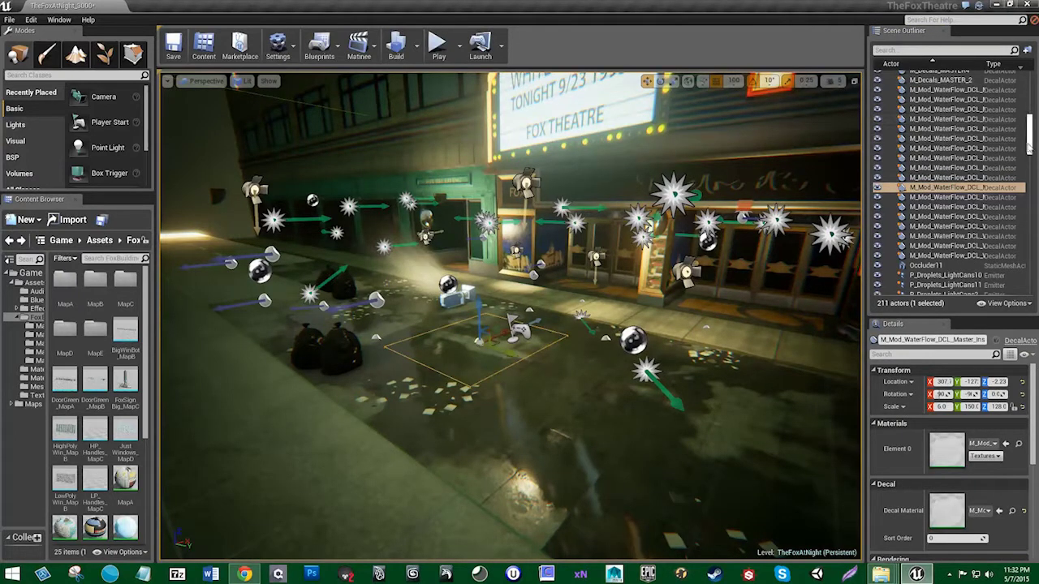
pyautogui.scroll(12, 1030, 147)
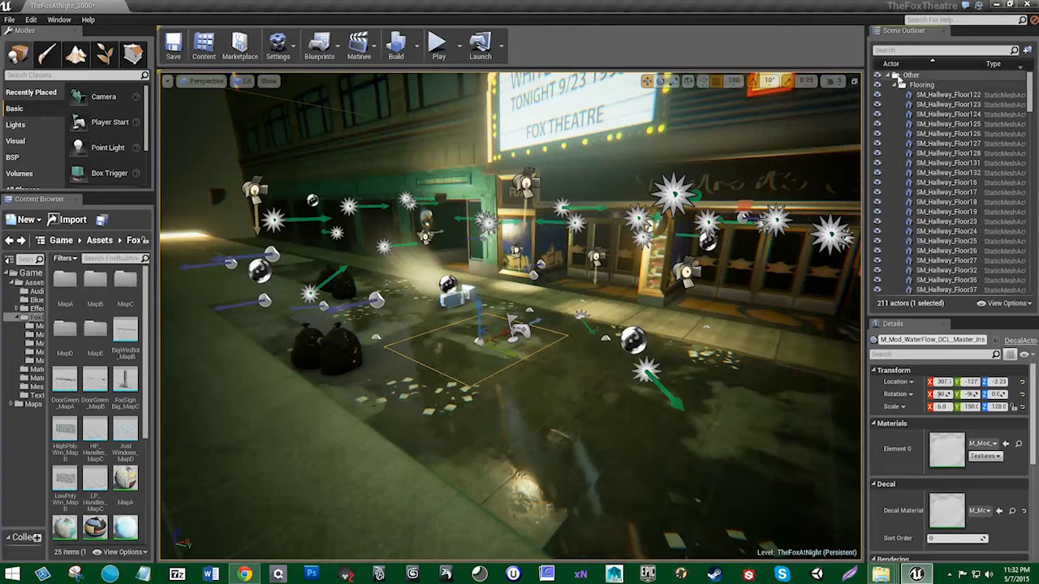
pyautogui.click(877, 86)
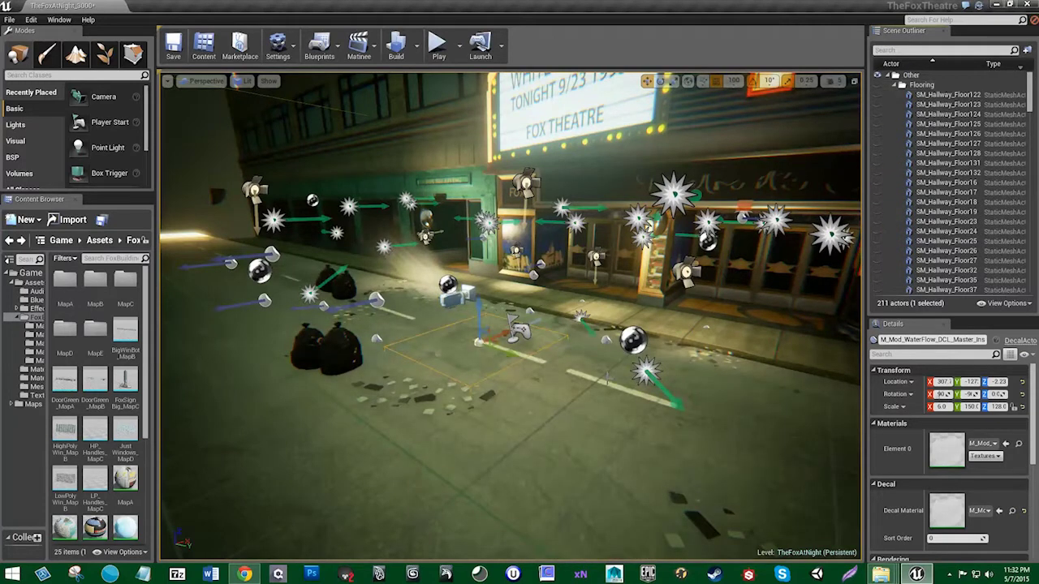
# Step: Delete the two broken-tile meshes lying on the road in front of the trash bags
pyautogui.click(426, 410)
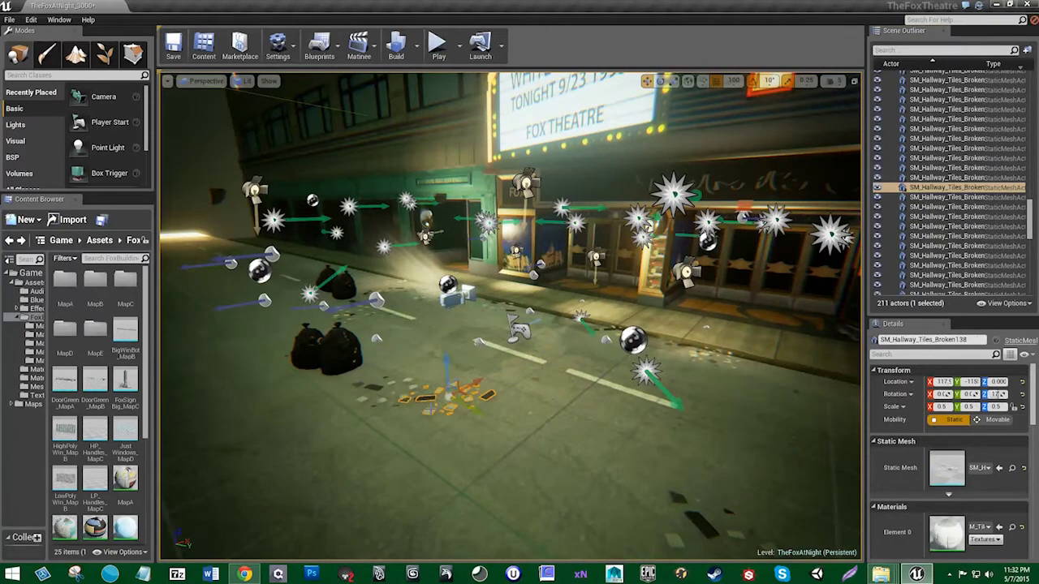
pyautogui.press('Delete')
pyautogui.click(413, 391)
pyautogui.click(409, 388)
pyautogui.press('Delete')
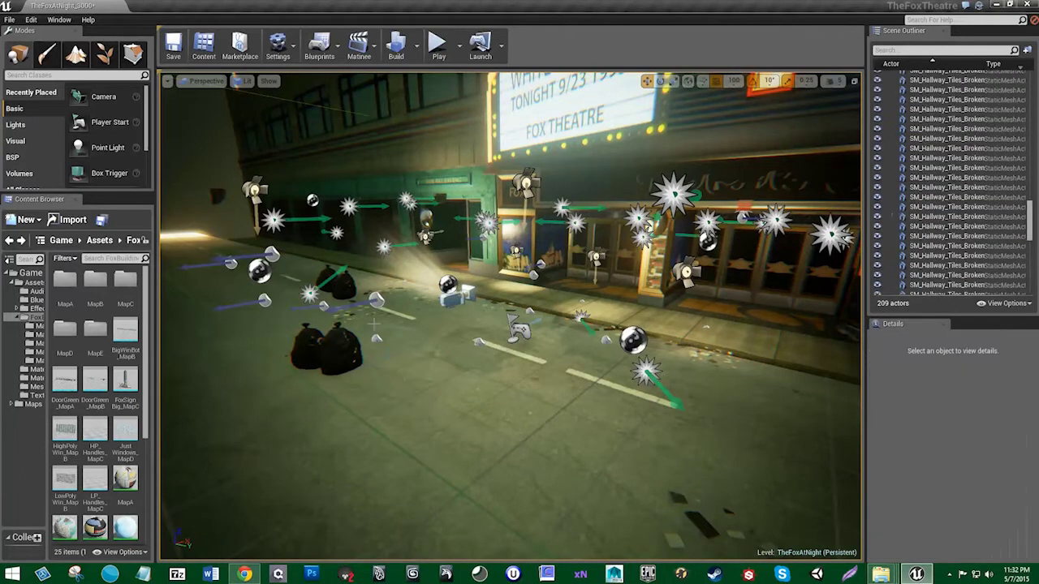
# Step: Try deleting the broken tiles beside the rear trash bags, undo it and reselect those tiles
pyautogui.click(350, 315)
pyautogui.press('Delete')
pyautogui.click(357, 315)
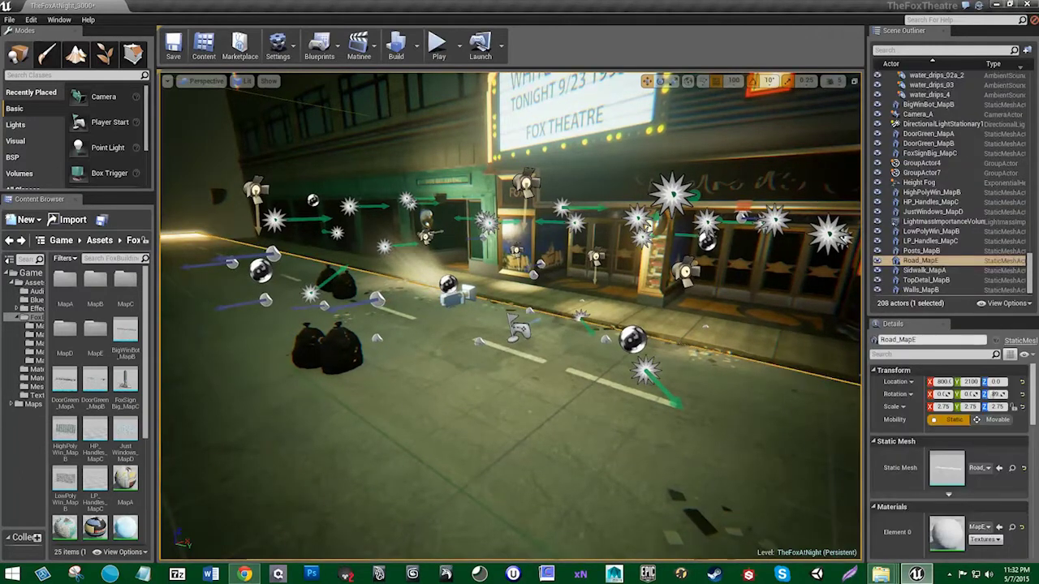
pyautogui.hotkey('ctrl', 'z')
pyautogui.hotkey('ctrl', 'z')
pyautogui.click(346, 314)
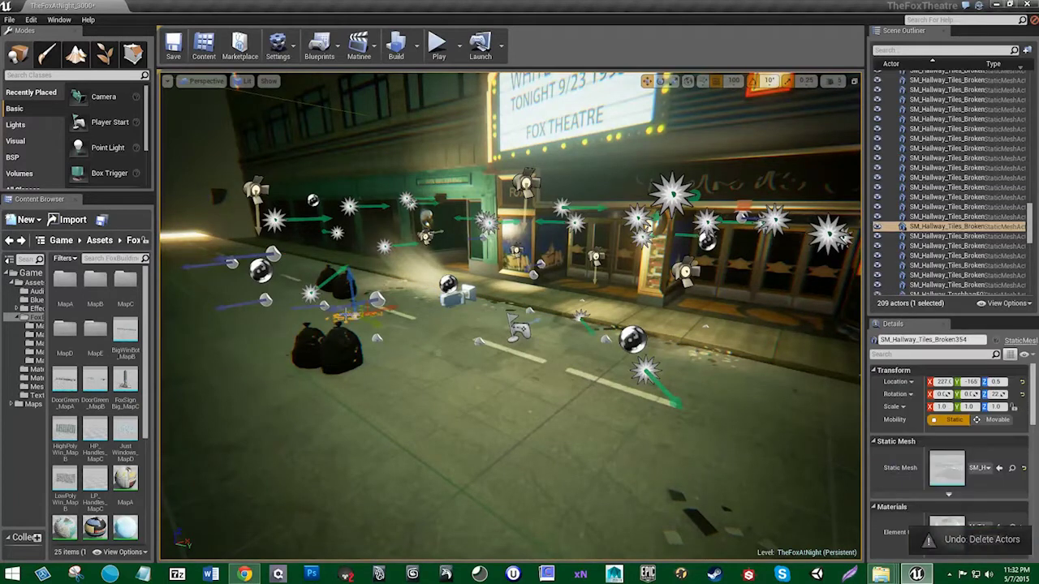
# Step: Delete the selected broken tiles and all the remaining SM_Hallway_Tiles_Broken meshes from the level
pyautogui.press('Delete')
pyautogui.click(348, 311)
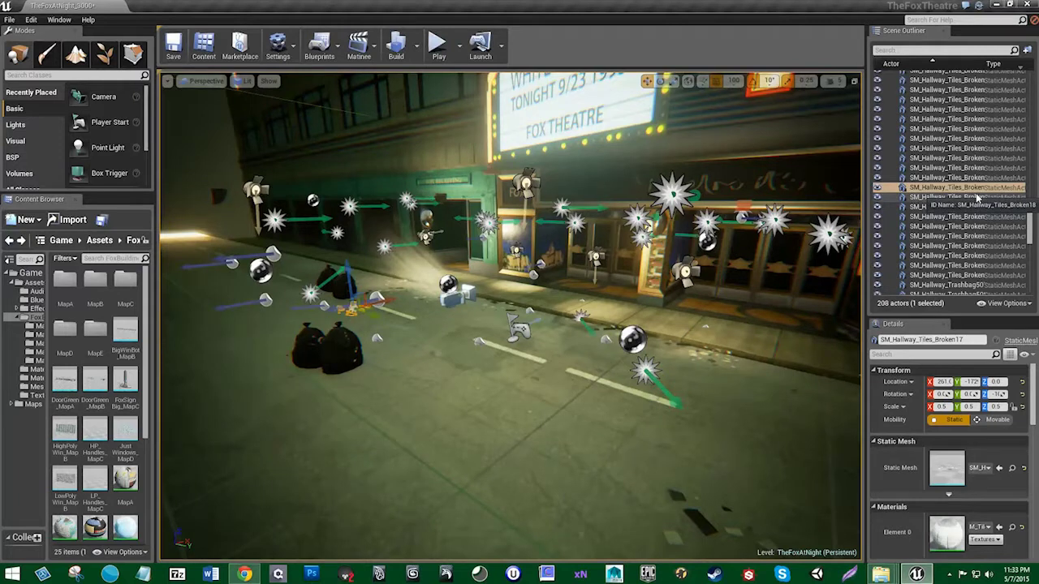
pyautogui.scroll(5, 986, 198)
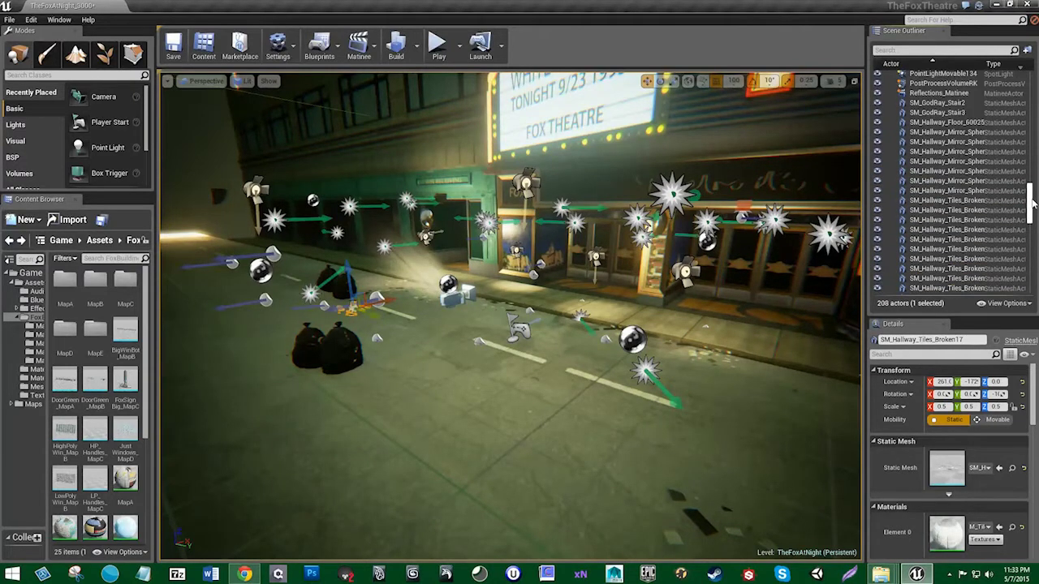
pyautogui.click(1019, 200)
pyautogui.moveTo(1031, 208); pyautogui.dragTo(1031, 233)
pyautogui.keyDown('shift'); pyautogui.click(958, 205); pyautogui.keyUp('shift')
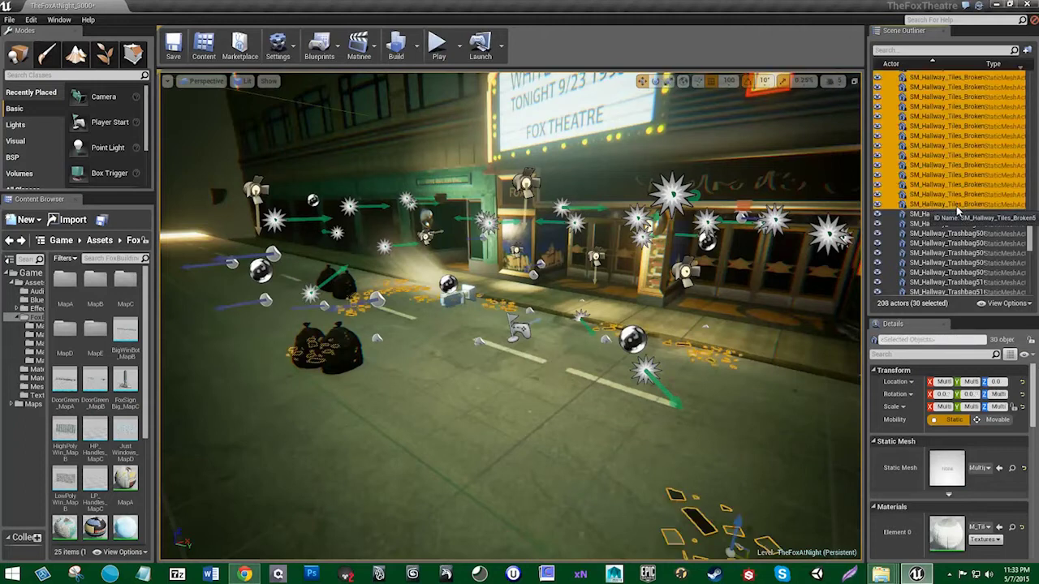
pyautogui.press('Delete')
# Step: Delete the leftover SM_Hallway_Floor_60025 mesh from the street
pyautogui.moveTo(683, 388); pyautogui.dragTo(820, 357, button='right')
pyautogui.click(660, 350)
pyautogui.press('Delete')
# Step: Select the lone trash bag in the middle of the road, try moving it, and undo the move
pyautogui.moveTo(659, 351); pyautogui.dragTo(659, 351, button='right')
pyautogui.moveTo(658, 386); pyautogui.dragTo(627, 375, button='right')
pyautogui.click(624, 370)
pyautogui.moveTo(547, 305); pyautogui.dragTo(547, 305, button='right')
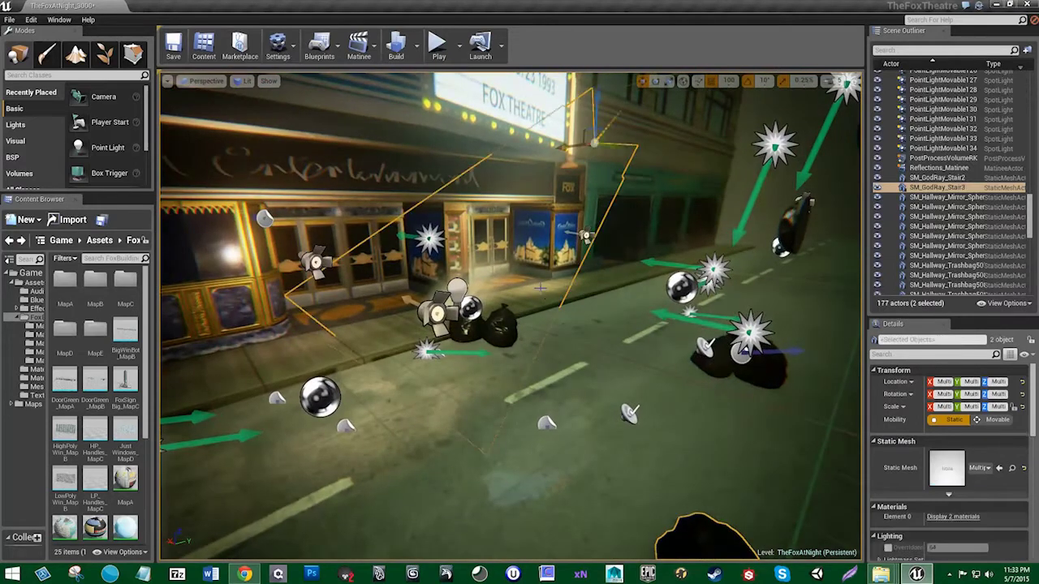
pyautogui.moveTo(600, 334); pyautogui.dragTo(509, 272, button='right')
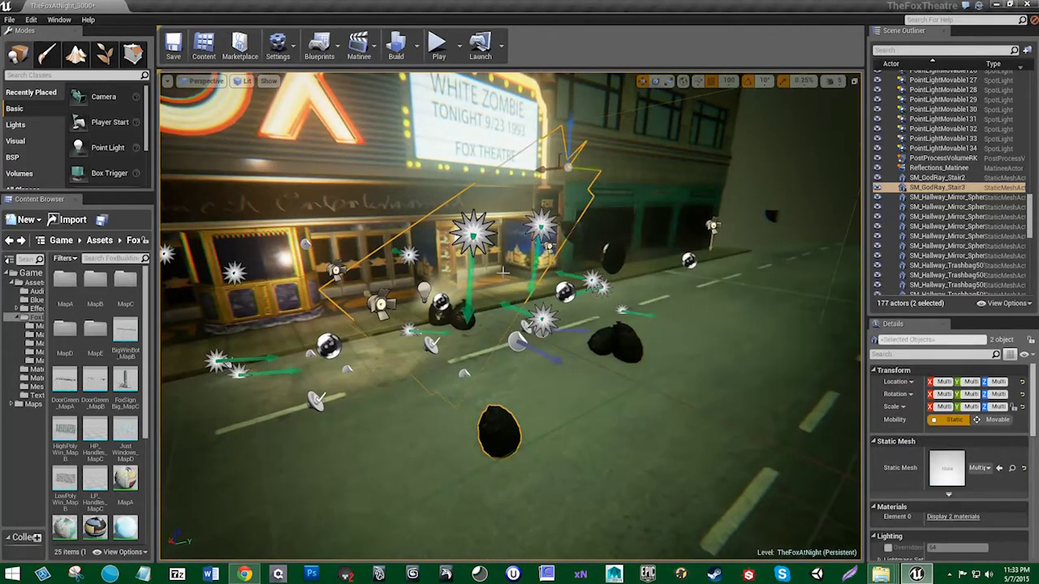
pyautogui.click(500, 425)
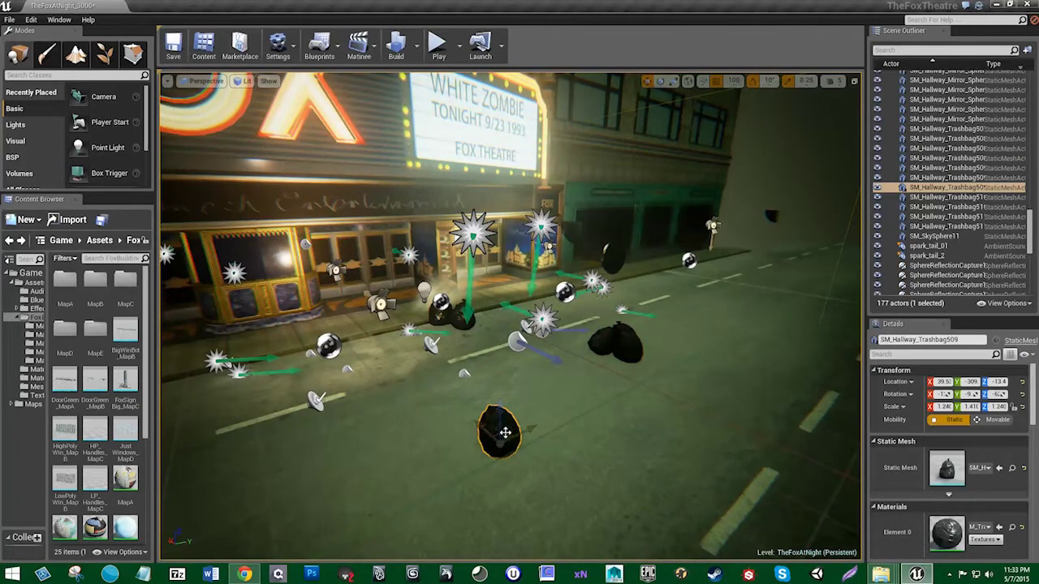
pyautogui.moveTo(503, 433); pyautogui.dragTo(501, 302)
pyautogui.hotkey('ctrl', 'z')
pyautogui.hotkey('ctrl', 'z')
# Step: Try moving the lone trash bag from the road to the theatre entrance, and undo the move
pyautogui.moveTo(528, 402); pyautogui.dragTo(536, 528, button='right')
pyautogui.moveTo(546, 350); pyautogui.dragTo(546, 305, button='right')
pyautogui.moveTo(549, 415); pyautogui.dragTo(552, 495, button='right')
pyautogui.moveTo(553, 529); pyautogui.dragTo(546, 196)
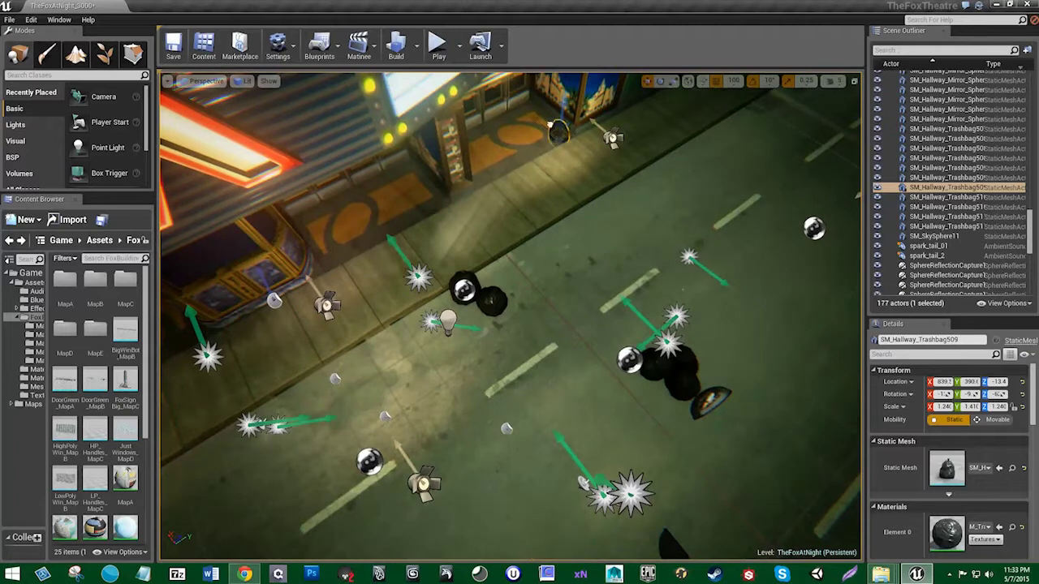
pyautogui.moveTo(559, 311); pyautogui.dragTo(573, 276, button='right')
pyautogui.press('w')
pyautogui.press('s')
pyautogui.hotkey('ctrl', 'z')
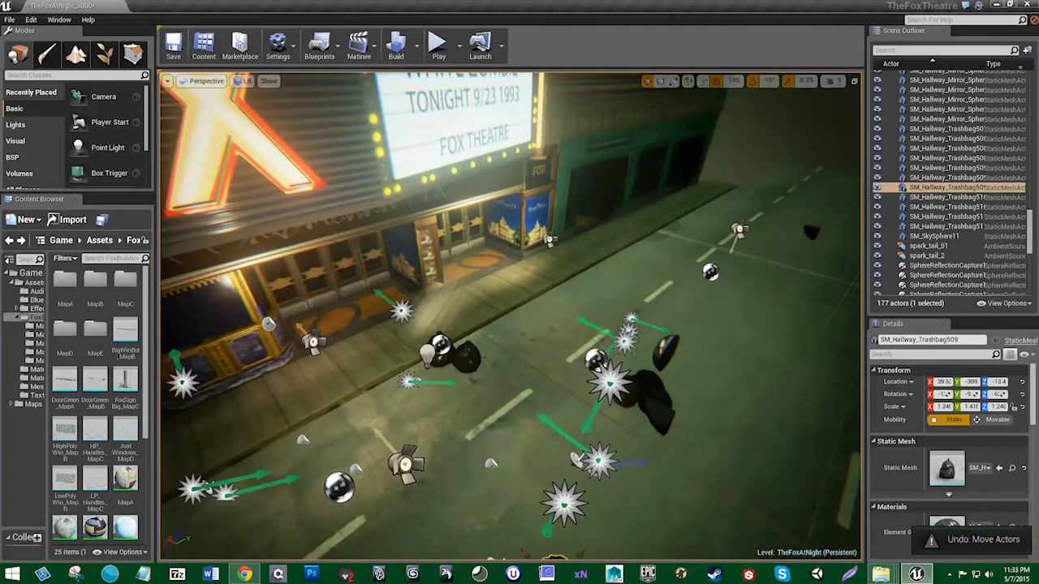
# Step: Select all the SM_Hallway_Trashbag meshes and inspect where they lie on the street
pyautogui.click(957, 226)
pyautogui.keyDown('shift'); pyautogui.click(949, 128); pyautogui.keyUp('shift')
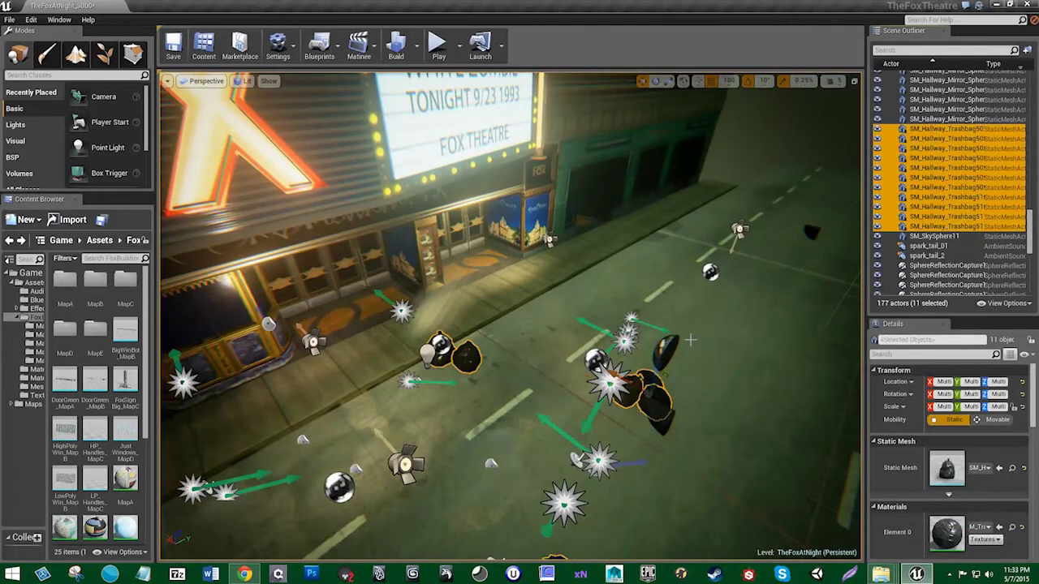
pyautogui.moveTo(688, 343)
pyautogui.mouseDown(button='right')
pyautogui.moveTo(597, 361)
pyautogui.moveTo(686, 360)
pyautogui.mouseUp(button='right')
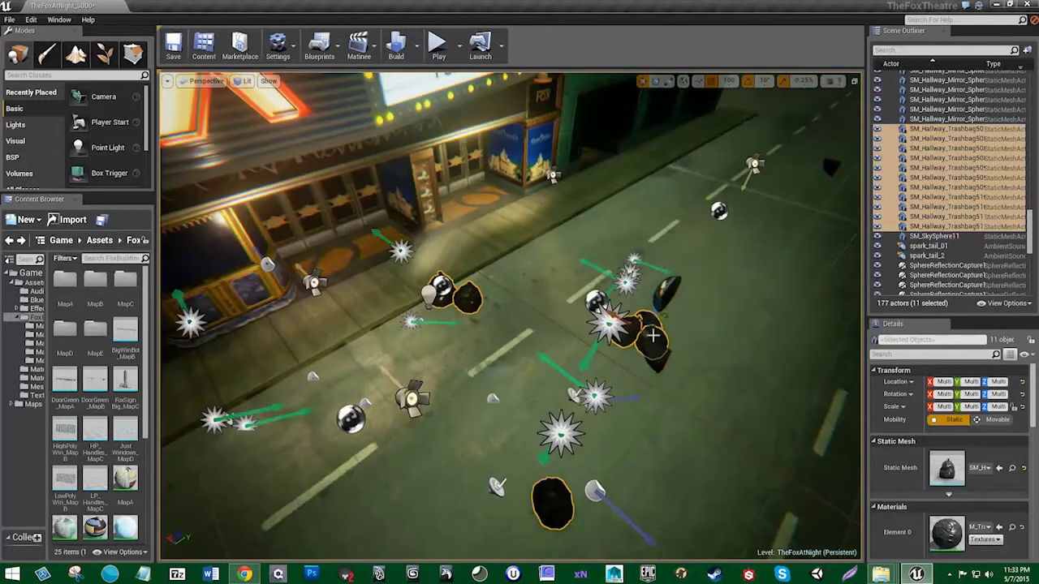
pyautogui.moveTo(552, 483); pyautogui.dragTo(585, 434, button='right')
pyautogui.moveTo(530, 347); pyautogui.dragTo(536, 276, button='right')
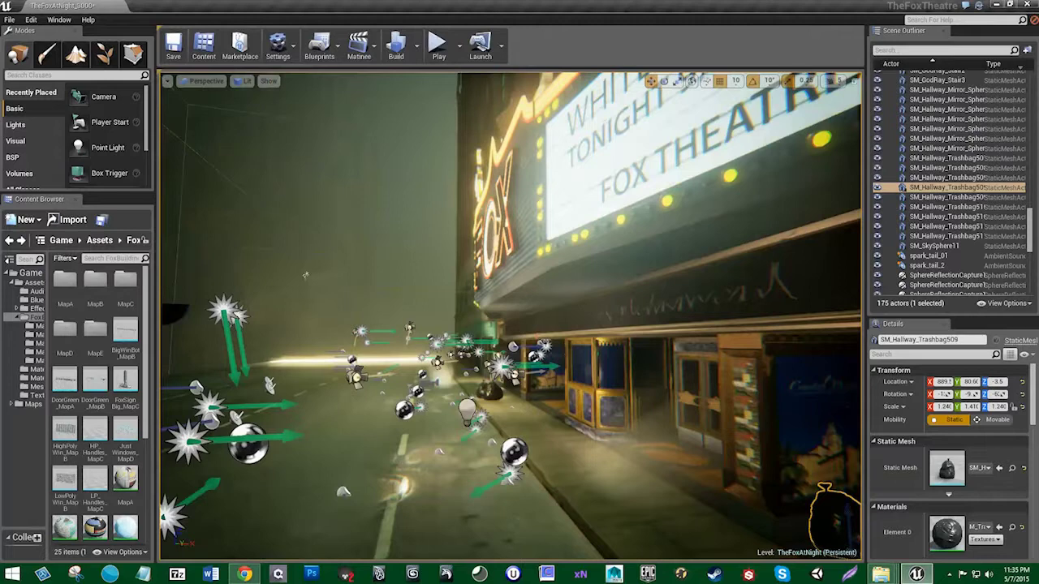
# Step: Select the trash bags on the sidewalk beside the Crystal Water poster and check their placement from several angles
pyautogui.moveTo(520, 325); pyautogui.dragTo(560, 357, button='right')
pyautogui.moveTo(441, 433)
pyautogui.mouseDown(button='right')
pyautogui.moveTo(405, 418)
pyautogui.moveTo(441, 433)
pyautogui.moveTo(478, 431)
pyautogui.moveTo(401, 430)
pyautogui.moveTo(450, 435)
pyautogui.mouseUp(button='right')
pyautogui.click(404, 483)
pyautogui.keyDown('ctrl'); pyautogui.click(422, 428); pyautogui.keyUp('ctrl')
pyautogui.moveTo(492, 462); pyautogui.dragTo(405, 452, button='right')
pyautogui.press('w')
pyautogui.press('d')
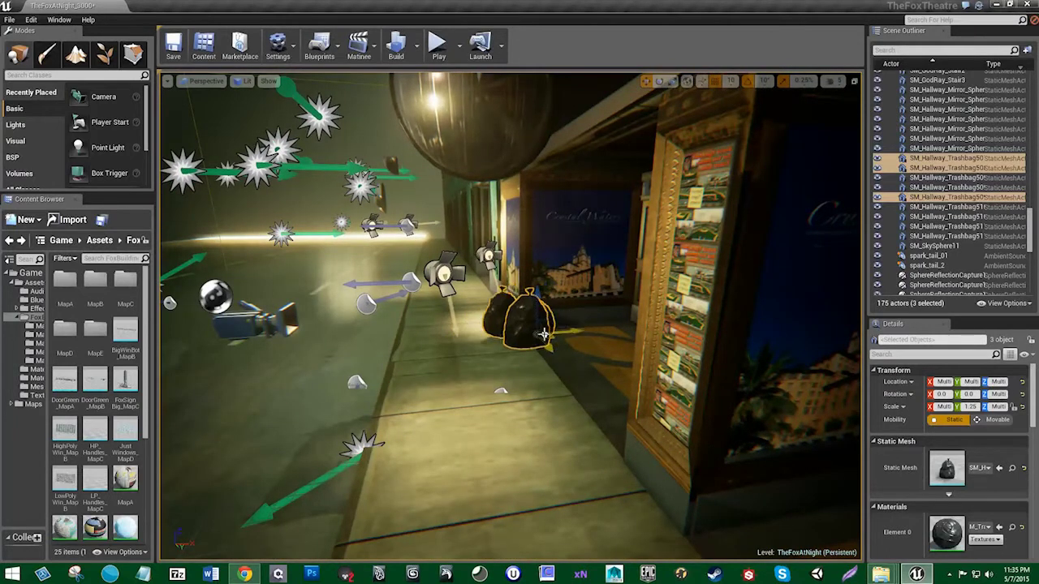
pyautogui.press('w')
pyautogui.moveTo(541, 308)
pyautogui.mouseDown(button='right')
pyautogui.moveTo(503, 280)
pyautogui.moveTo(584, 325)
pyautogui.moveTo(503, 312)
pyautogui.moveTo(527, 313)
pyautogui.moveTo(516, 301)
pyautogui.moveTo(581, 300)
pyautogui.moveTo(552, 308)
pyautogui.mouseUp(button='right')
pyautogui.press('s')
pyautogui.press('w')
pyautogui.keyDown('alt'); pyautogui.moveTo(590, 463); pyautogui.dragTo(540, 366); pyautogui.keyUp('alt')
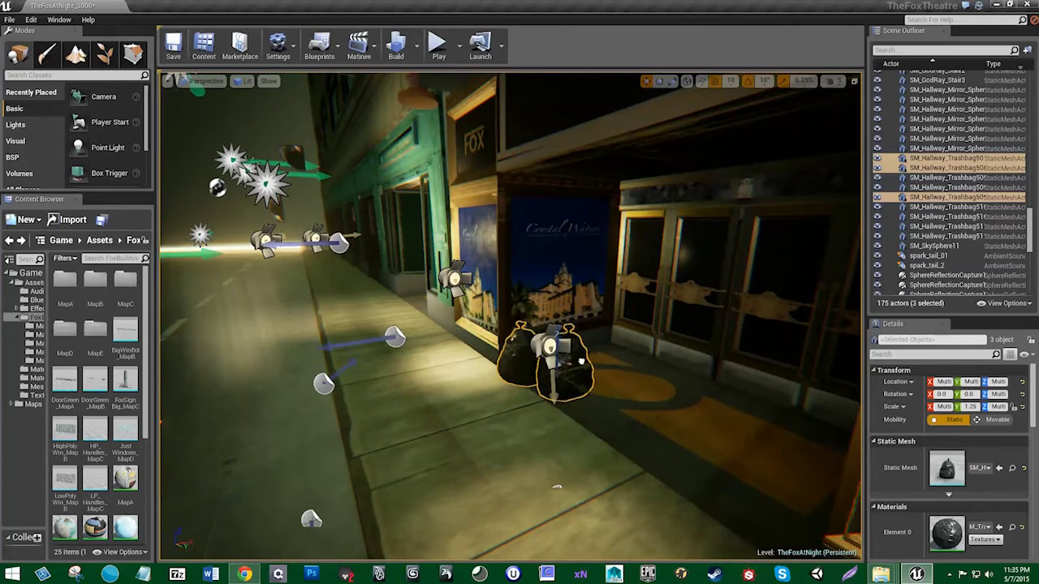
pyautogui.press('s')
pyautogui.moveTo(579, 362); pyautogui.dragTo(600, 361, button='right')
pyautogui.press('w')
pyautogui.press('s')
pyautogui.keyDown('alt'); pyautogui.moveTo(698, 382); pyautogui.dragTo(714, 389); pyautogui.keyUp('alt')
# Step: Hide all editor sprites in the viewport and view the theatre front
pyautogui.click(269, 80)
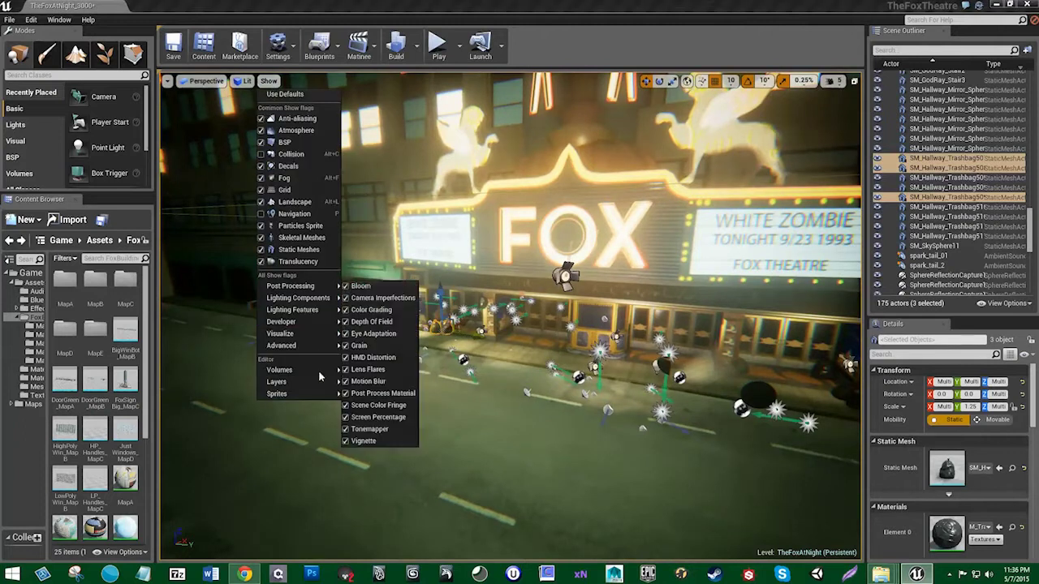
pyautogui.moveTo(341, 395)
pyautogui.click(361, 326)
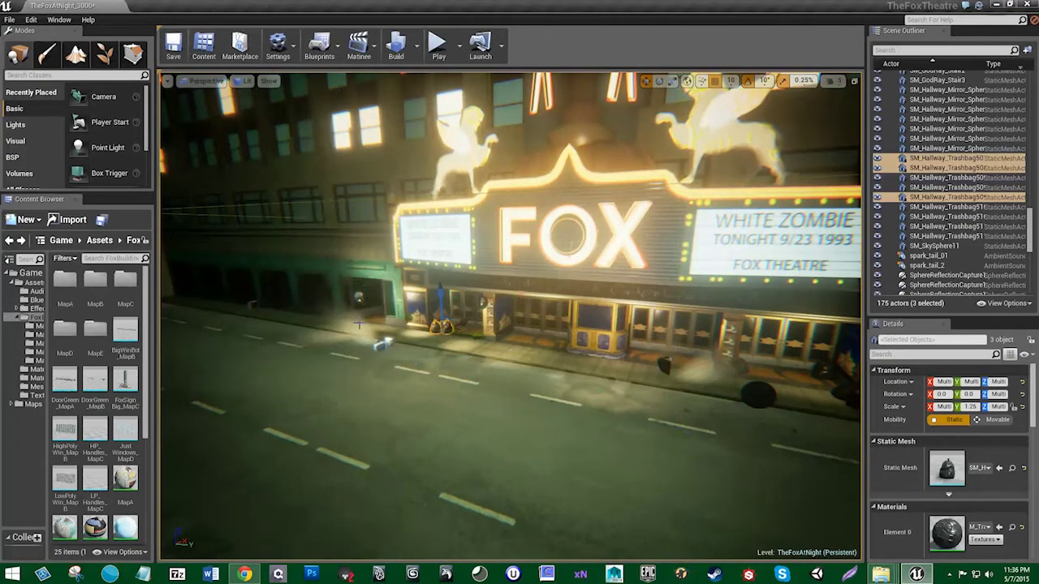
pyautogui.press('s')
pyautogui.moveTo(507, 381); pyautogui.dragTo(496, 353, button='right')
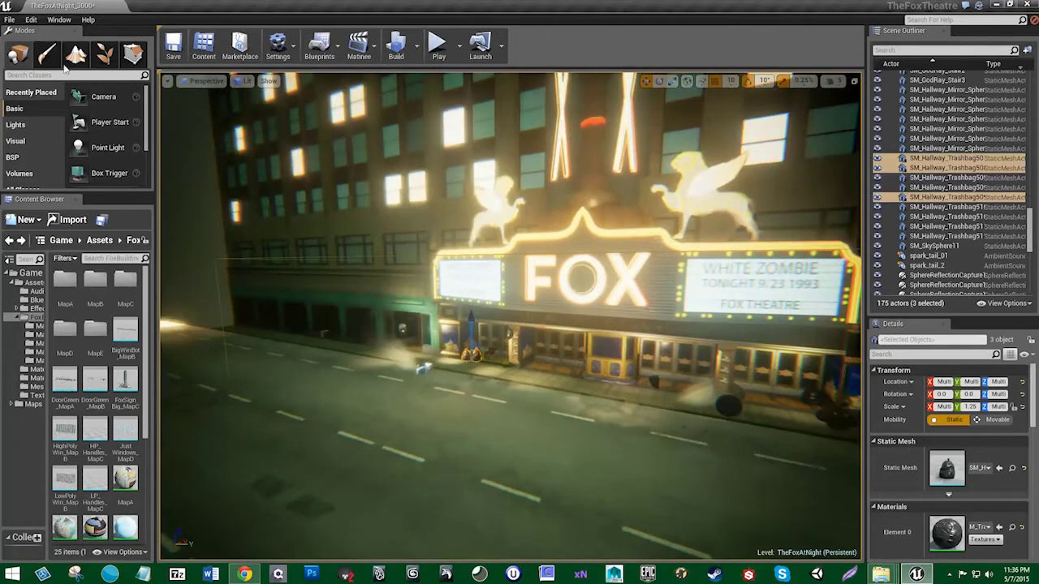
# Step: Save the TheFoxAtNight_3000 level and all other modified files
pyautogui.click(9, 19)
pyautogui.click(22, 67)
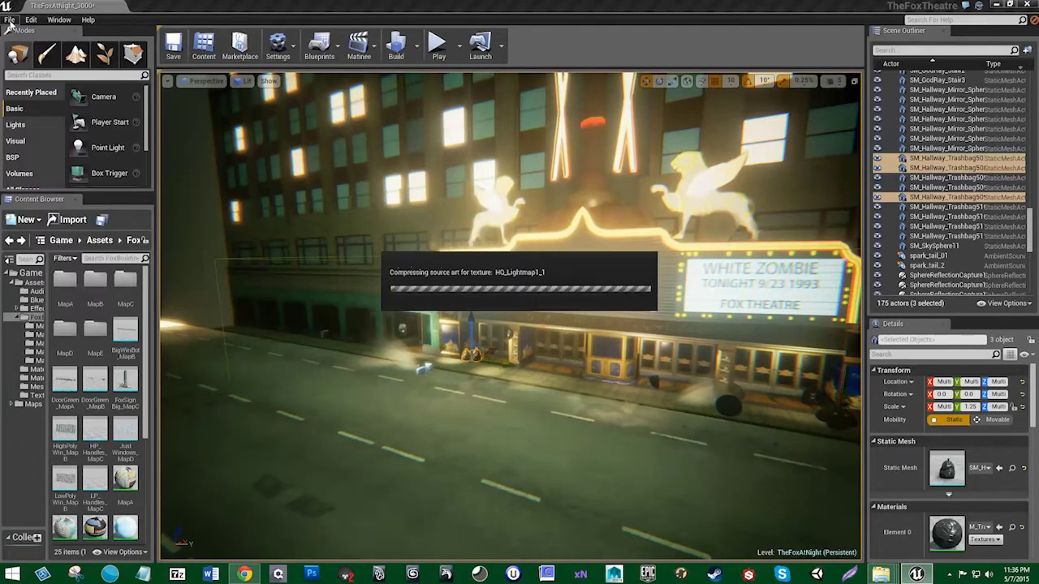
pyautogui.click(10, 21)
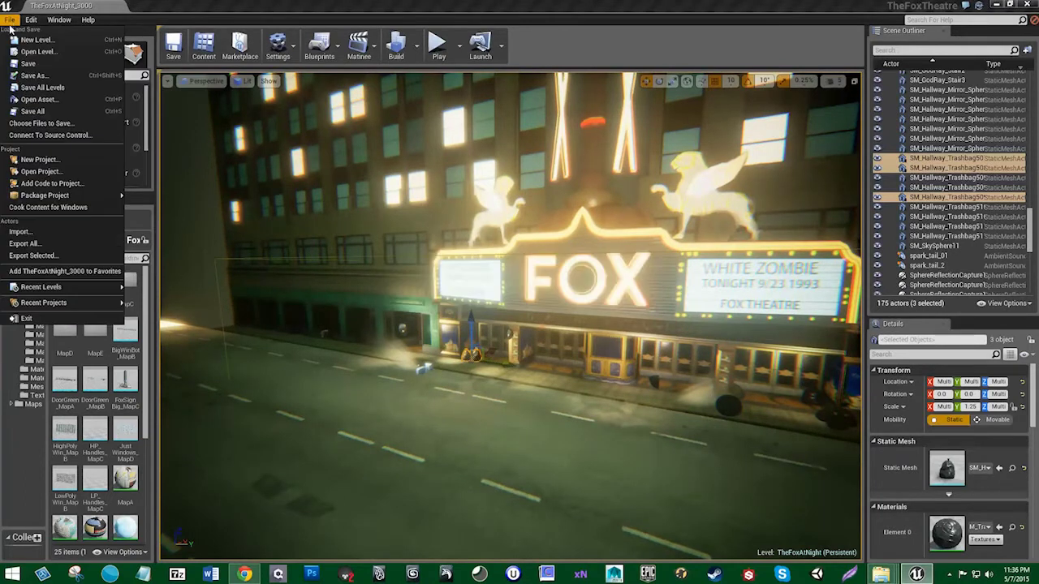
pyautogui.click(55, 112)
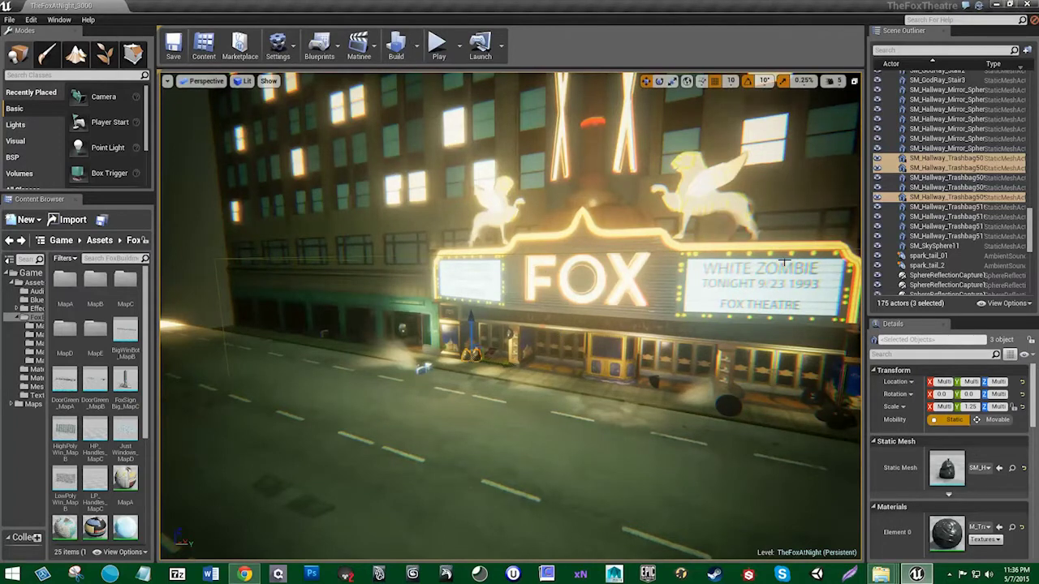
# Step: Inspect the reflection capture, light-can droplets and P_SprayLeak15 emitter in front of the theatre by selecting each one
pyautogui.scroll(-3, 965, 242)
pyautogui.click(944, 231)
pyautogui.moveTo(688, 371); pyautogui.dragTo(715, 370, button='right')
pyautogui.keyDown('alt'); pyautogui.moveTo(641, 371); pyautogui.dragTo(706, 371); pyautogui.keyUp('alt')
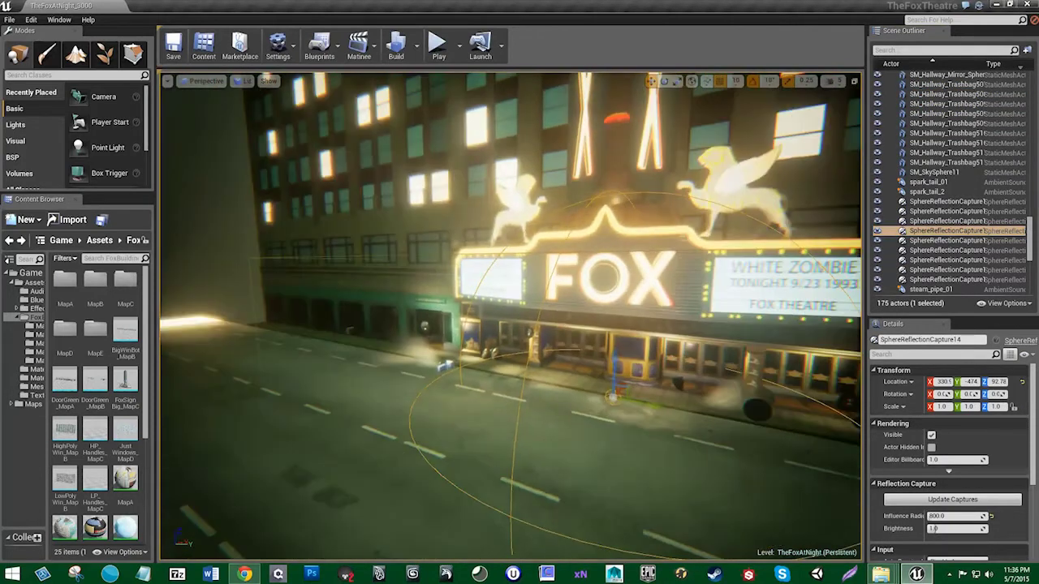
pyautogui.press('w')
pyautogui.moveTo(682, 391); pyautogui.dragTo(716, 427, button='right')
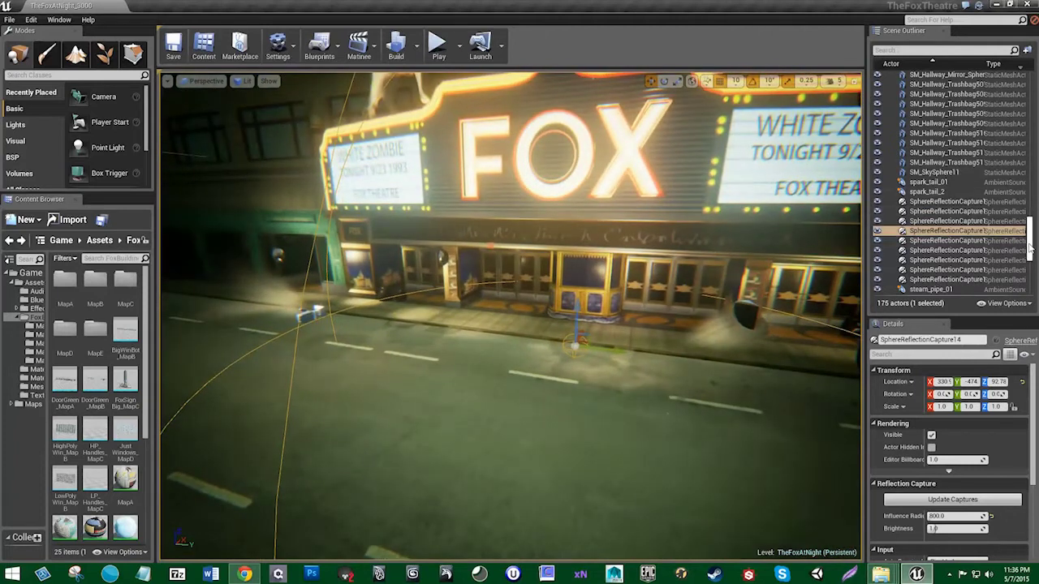
pyautogui.scroll(4, 1014, 244)
pyautogui.click(668, 413)
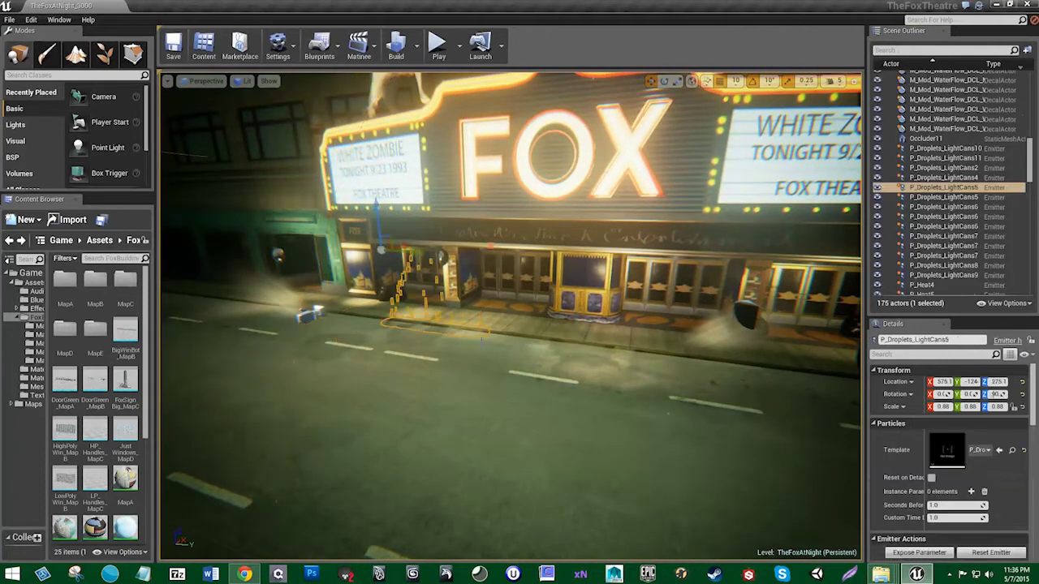
pyautogui.scroll(5, 667, 425)
pyautogui.click(667, 425)
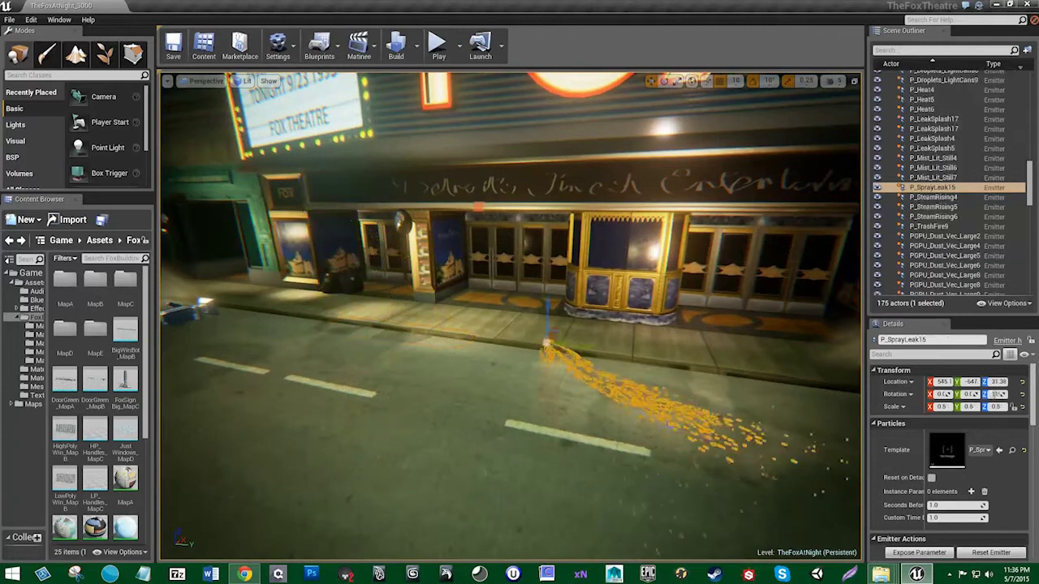
pyautogui.moveTo(668, 425); pyautogui.dragTo(580, 442, button='right')
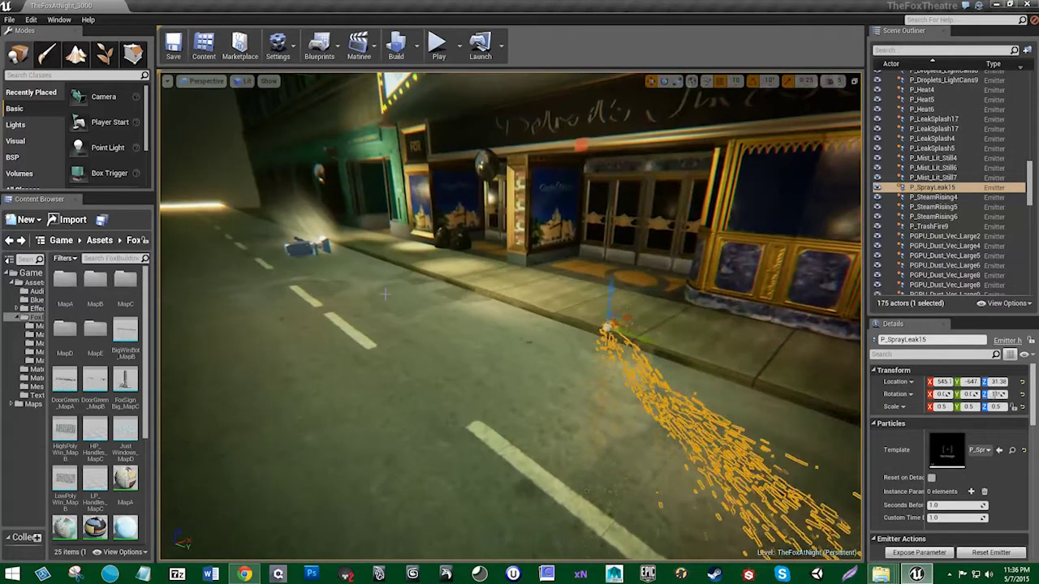
# Step: Show all editor sprites, inspect the M_Mod_WaterFlow decal on the road, and hide the sprites again
pyautogui.click(282, 280)
pyautogui.click(269, 81)
pyautogui.moveTo(342, 395)
pyautogui.click(360, 317)
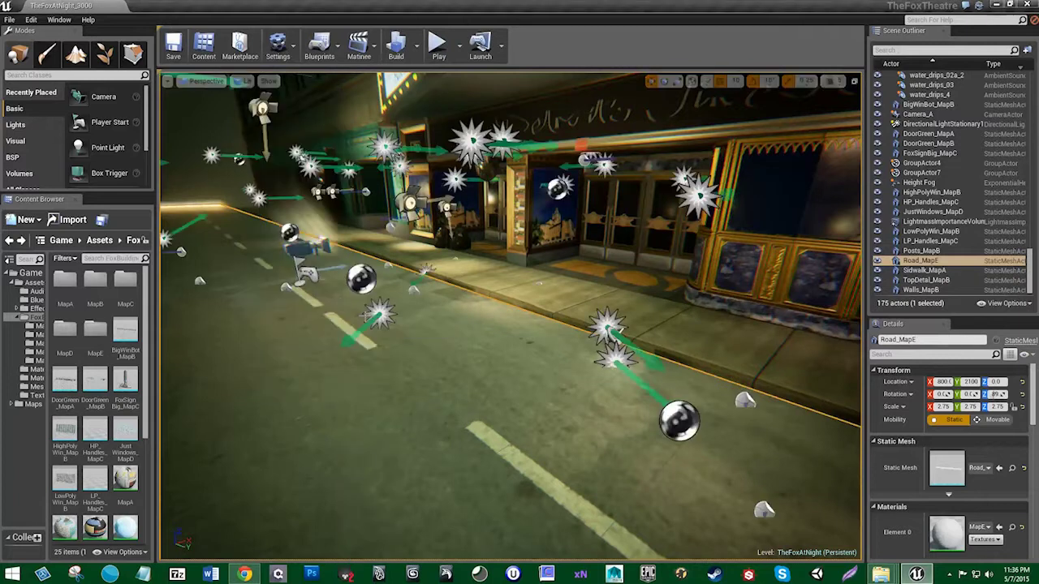
pyautogui.click(200, 281)
pyautogui.moveTo(219, 267); pyautogui.dragTo(161, 251, button='right')
pyautogui.press('w')
pyautogui.press('s')
pyautogui.moveTo(293, 271); pyautogui.dragTo(382, 263, button='right')
pyautogui.click(264, 82)
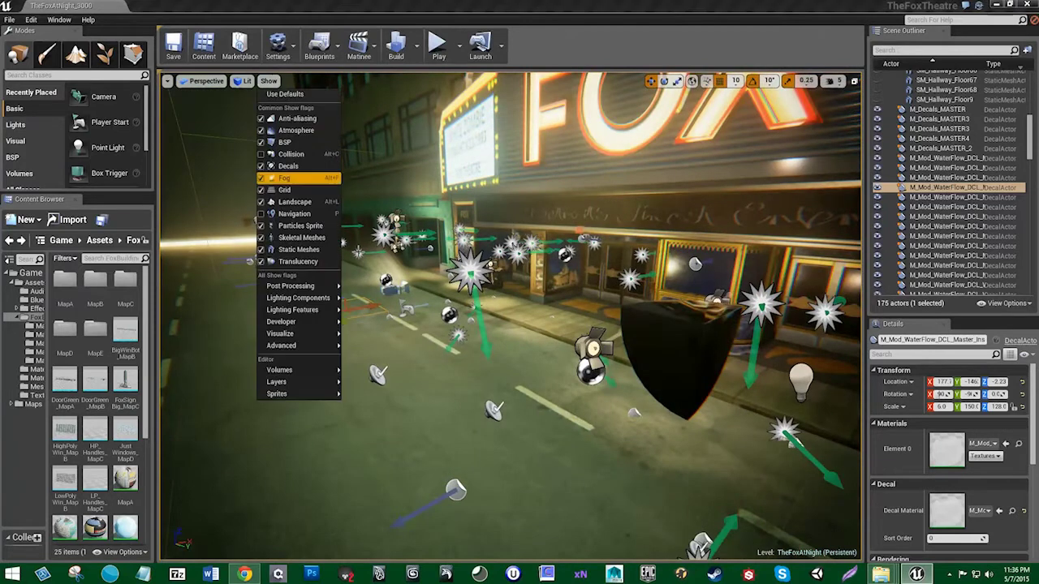
pyautogui.moveTo(322, 396)
pyautogui.click(361, 329)
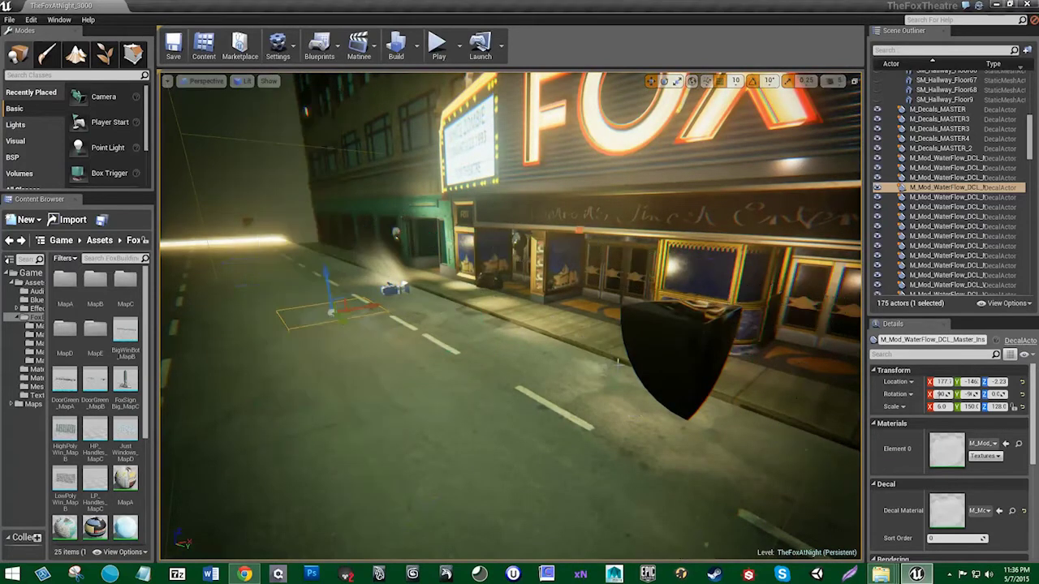
# Step: Delete the SM_Hallway_Mirror_Sphere10 mesh floating above the road
pyautogui.press('s')
pyautogui.moveTo(618, 365)
pyautogui.mouseDown(button='right')
pyautogui.moveTo(706, 367)
pyautogui.moveTo(617, 365)
pyautogui.mouseUp(button='right')
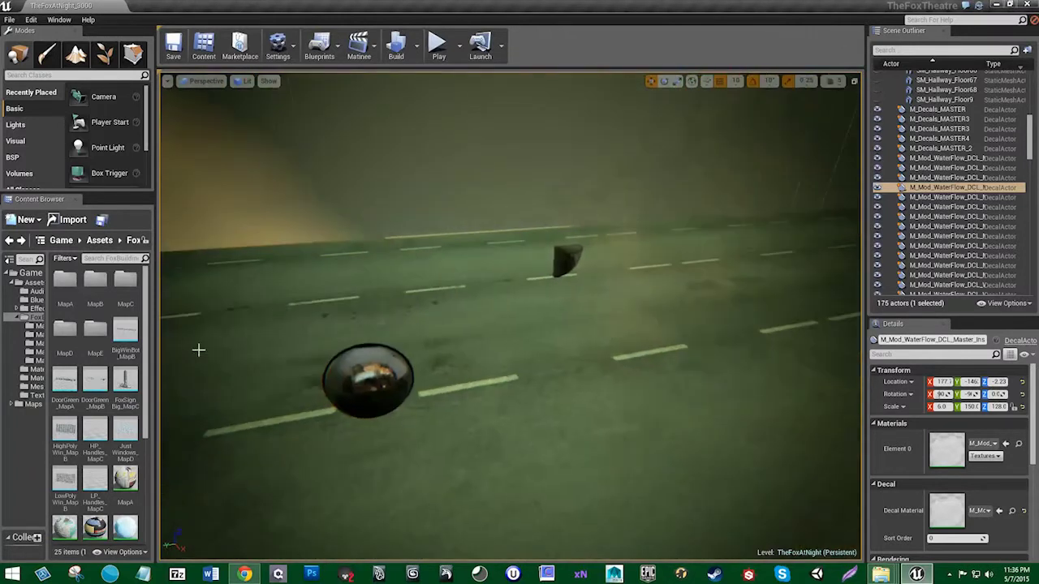
pyautogui.click(371, 389)
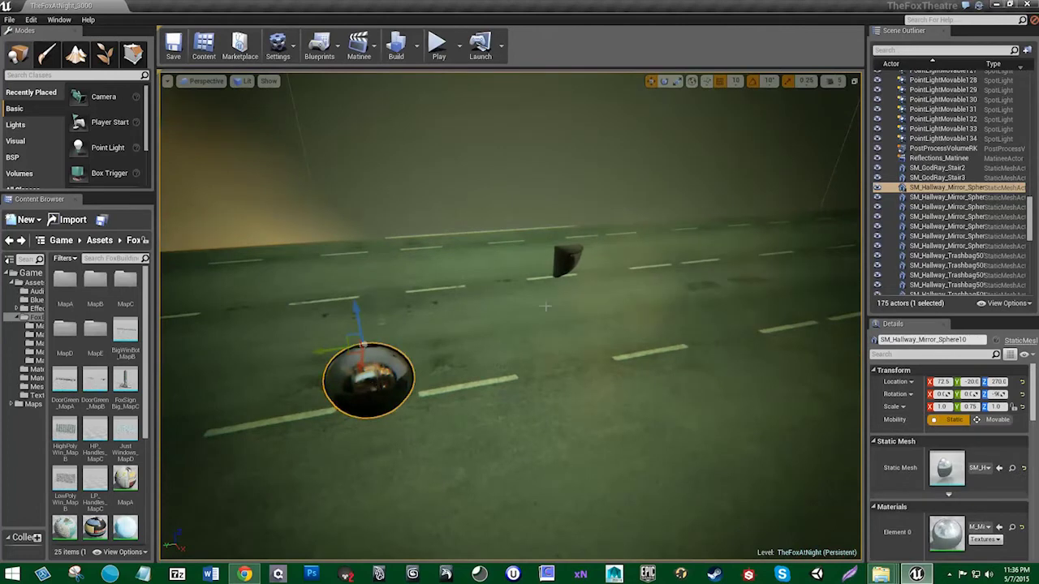
pyautogui.press('Delete')
# Step: Delete the SM_Hallway_Mirror_Sphere_Corner3 mesh floating above the road in front of the theatre
pyautogui.click(565, 255)
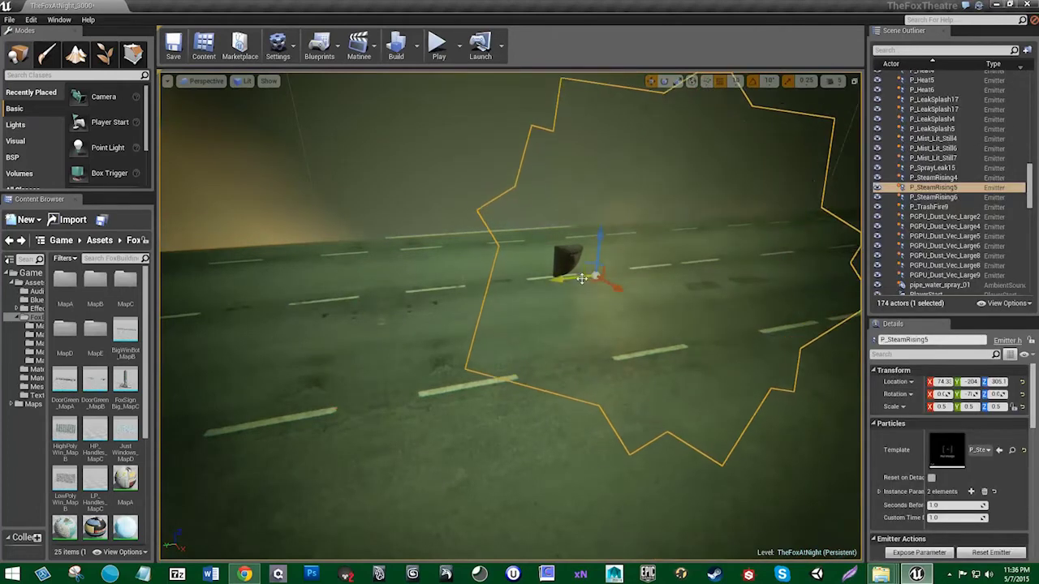
pyautogui.moveTo(669, 297); pyautogui.dragTo(670, 298, button='right')
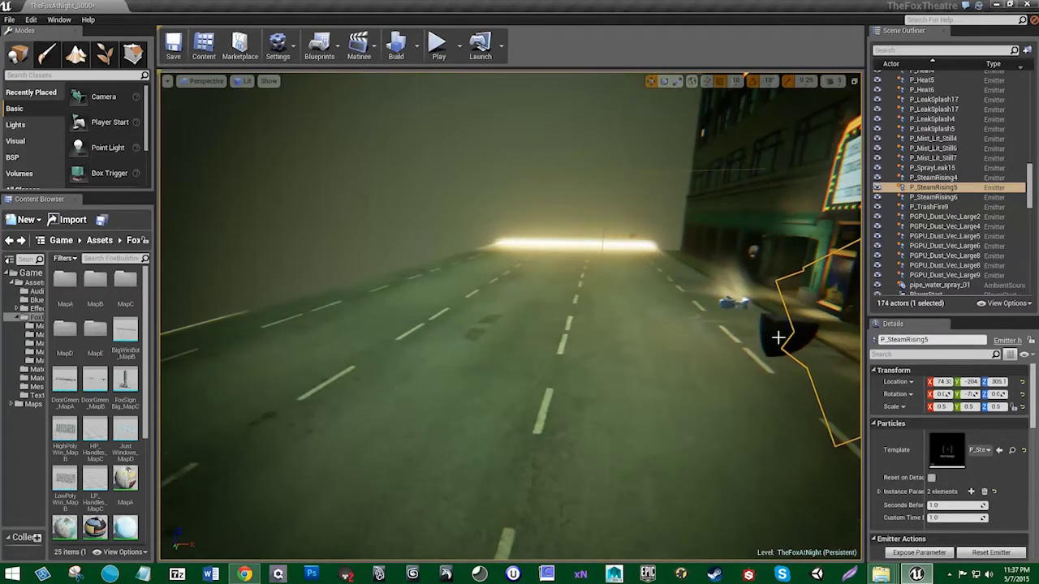
pyautogui.moveTo(779, 338); pyautogui.dragTo(779, 338, button='right')
pyautogui.click(627, 309)
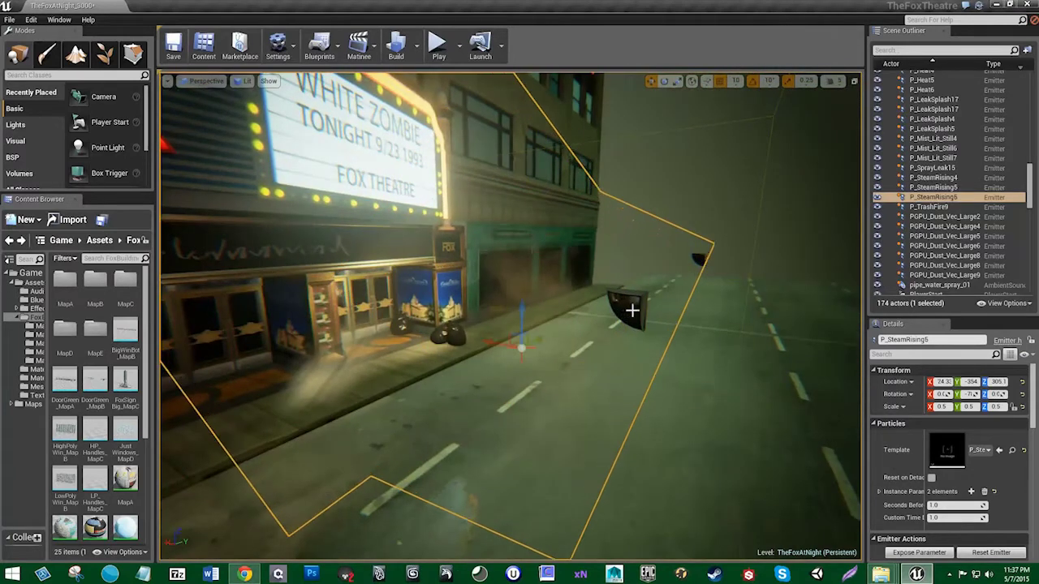
pyautogui.moveTo(632, 310); pyautogui.dragTo(632, 310, button='right')
pyautogui.moveTo(564, 422); pyautogui.dragTo(564, 430, button='right')
pyautogui.click(623, 354)
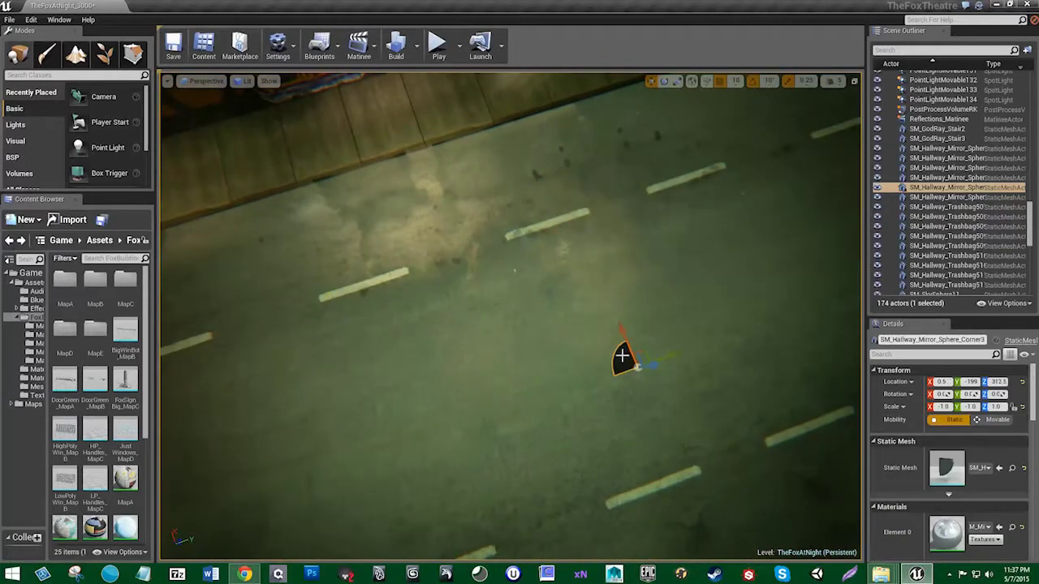
pyautogui.press('Delete')
# Step: Delete two more dark mirror-sphere meshes floating over the street
pyautogui.moveTo(621, 354); pyautogui.dragTo(382, 283, button='right')
pyautogui.click(553, 278)
pyautogui.press('Delete')
pyautogui.click(435, 248)
pyautogui.press('Delete')
# Step: Save the TheFoxAtNight_3000 level
pyautogui.moveTo(675, 375); pyautogui.dragTo(722, 385, button='right')
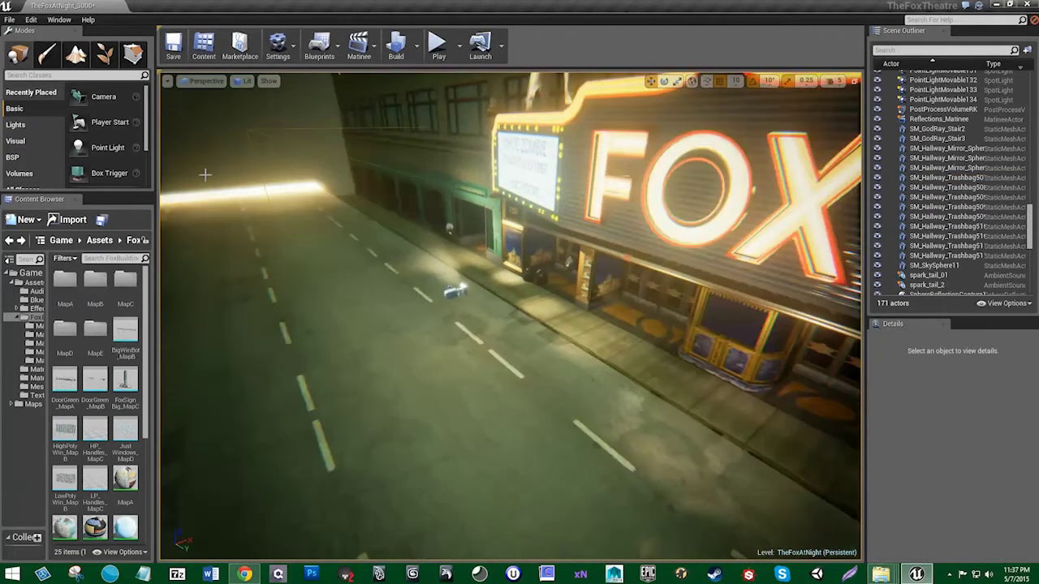
pyautogui.click(10, 18)
pyautogui.click(37, 49)
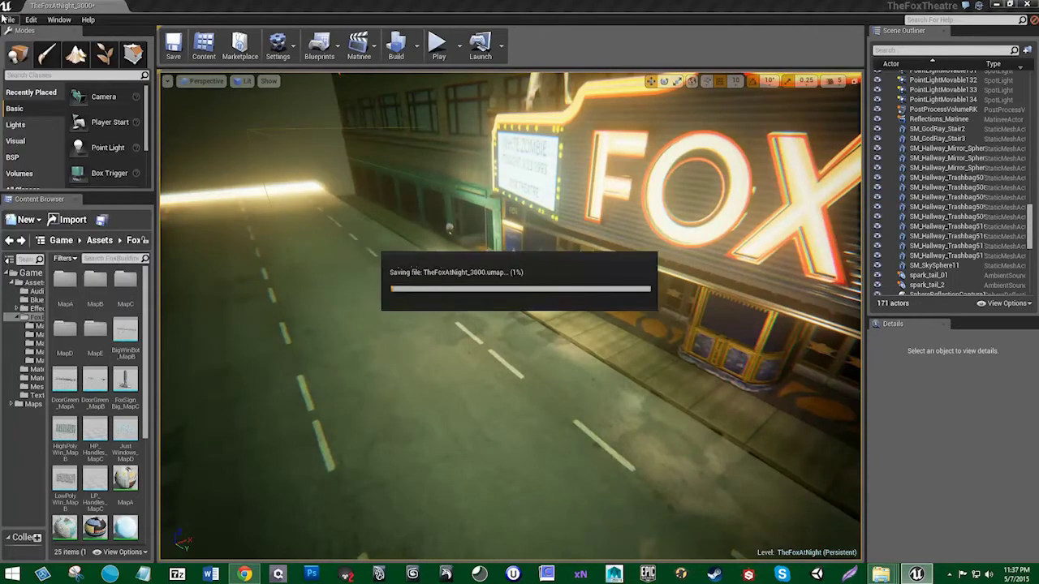
# Step: Save the current level's latest changes
pyautogui.click(7, 20)
pyautogui.click(50, 112)
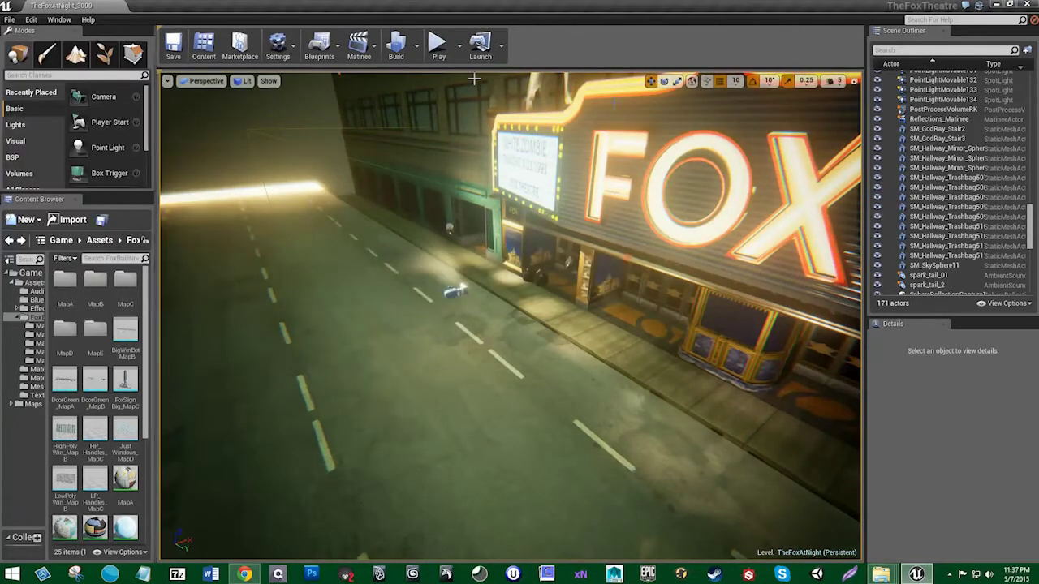
# Step: Review the lighting quality levels and lighting info options available for the build
pyautogui.click(419, 50)
pyautogui.moveTo(458, 93)
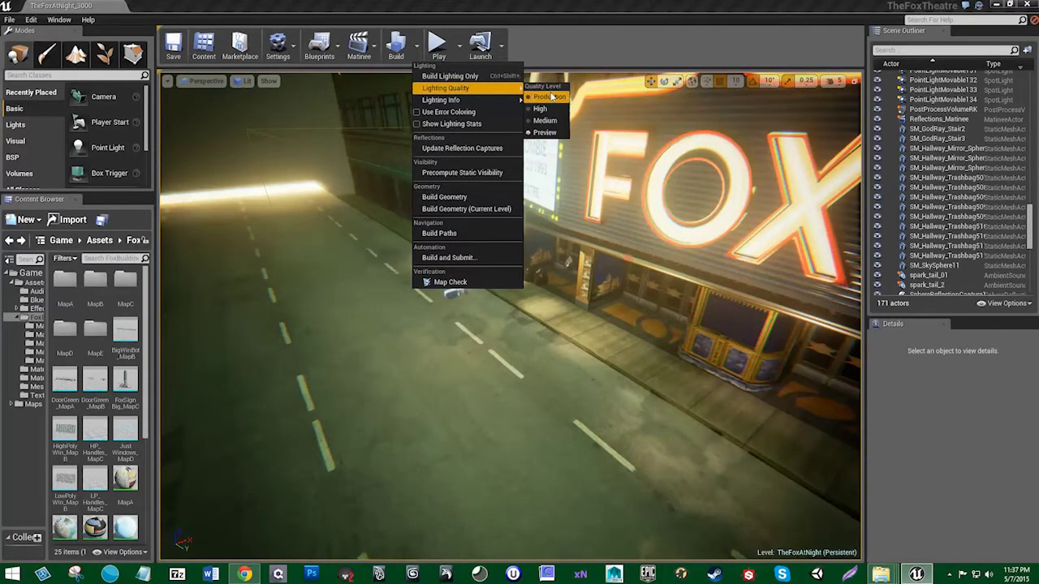
pyautogui.click(580, 19)
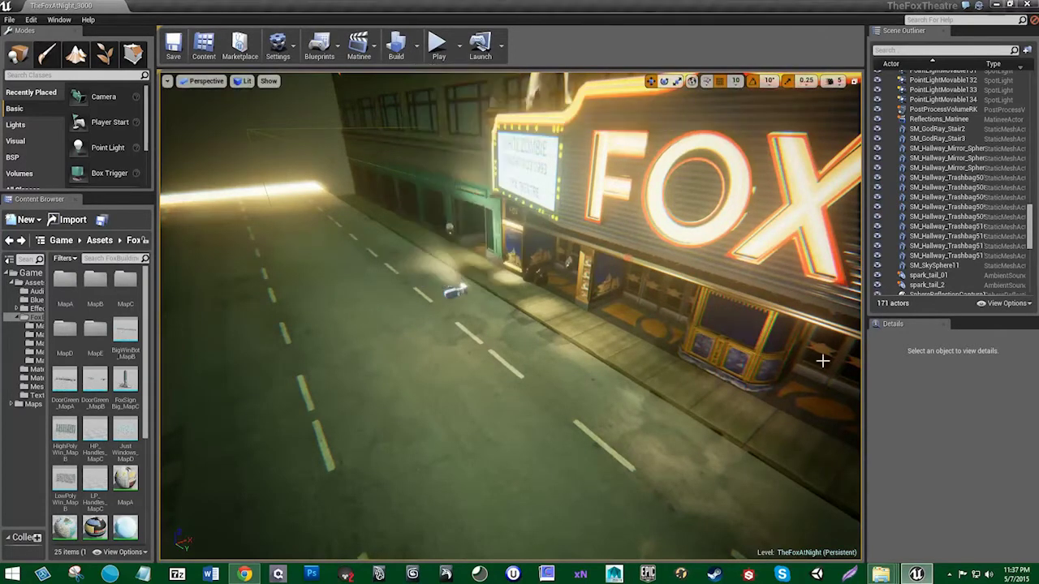
pyautogui.moveTo(635, 391); pyautogui.dragTo(666, 377, button='right')
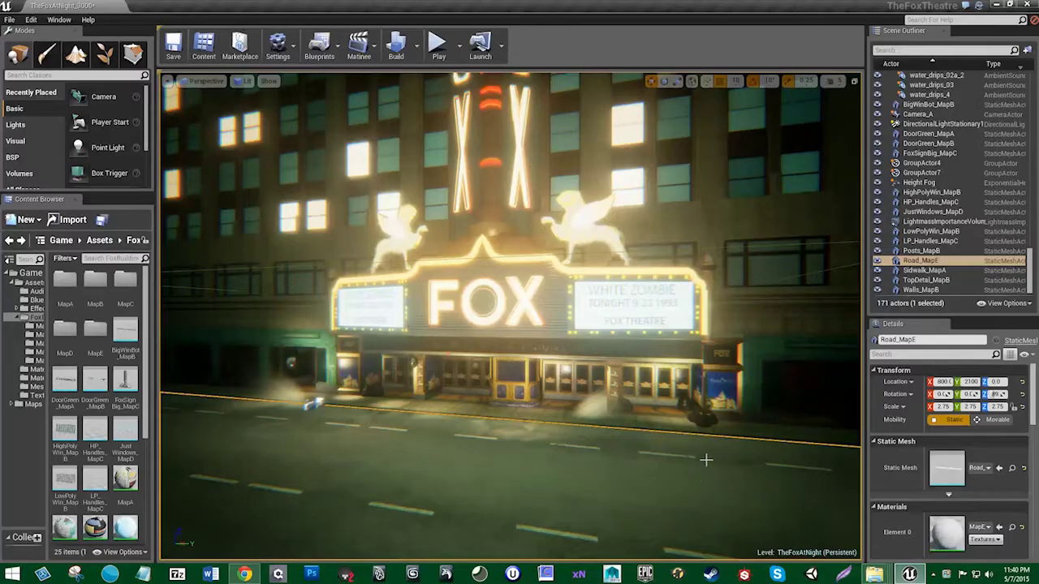
pyautogui.click(416, 45)
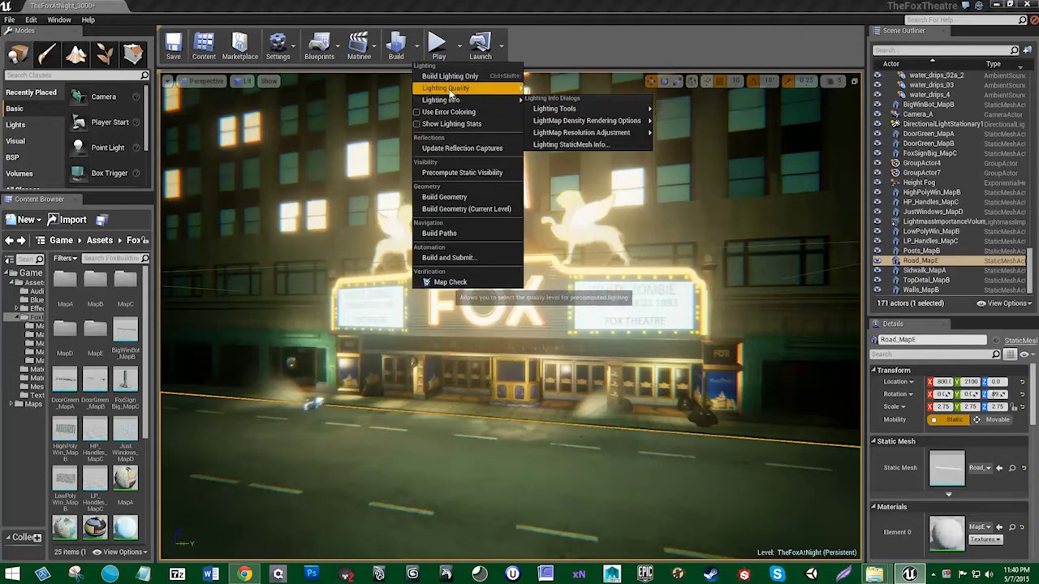
pyautogui.moveTo(449, 90)
pyautogui.click(565, 40)
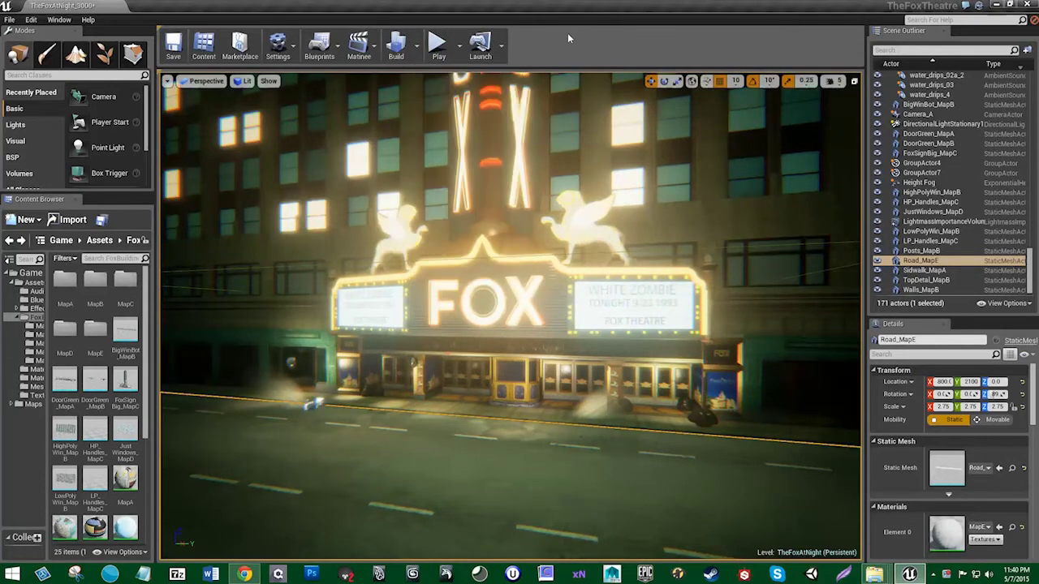
# Step: Select all nine SphereReflectionCapture actors in the level and update their captures
pyautogui.moveTo(1034, 274); pyautogui.dragTo(1035, 249)
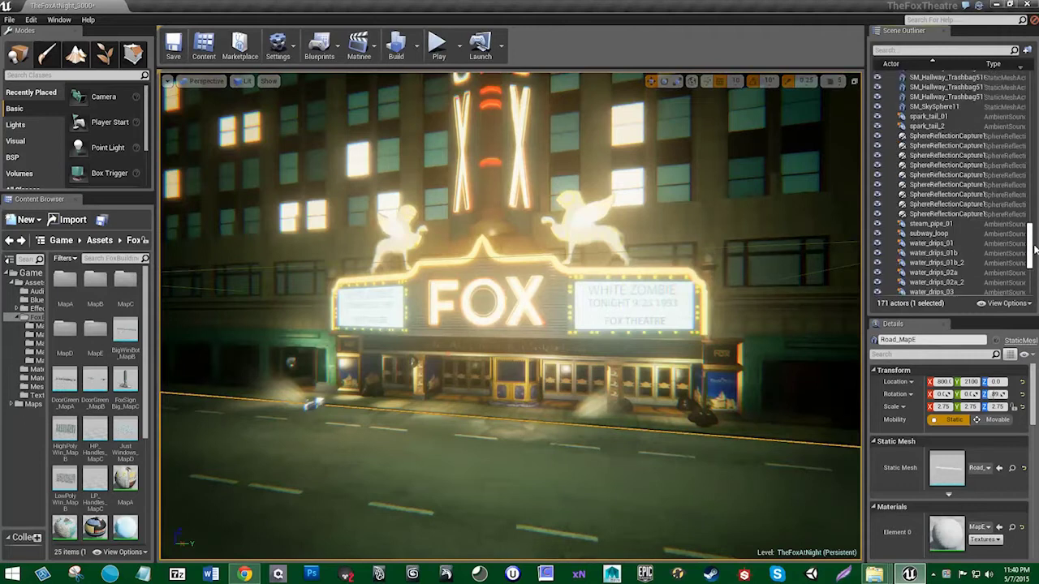
pyautogui.click(946, 213)
pyautogui.keyDown('shift'); pyautogui.click(947, 135); pyautogui.keyUp('shift')
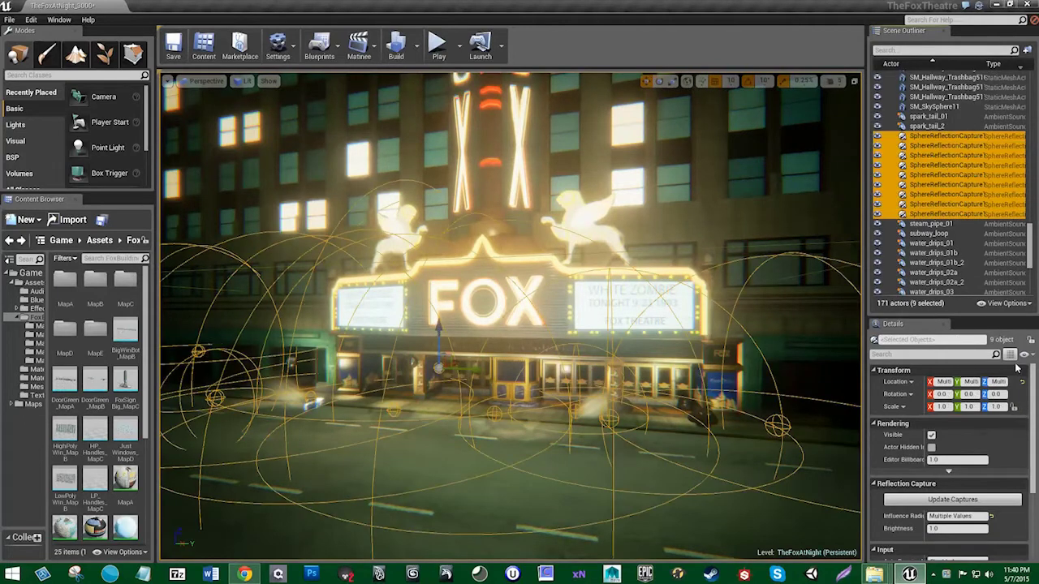
pyautogui.click(968, 502)
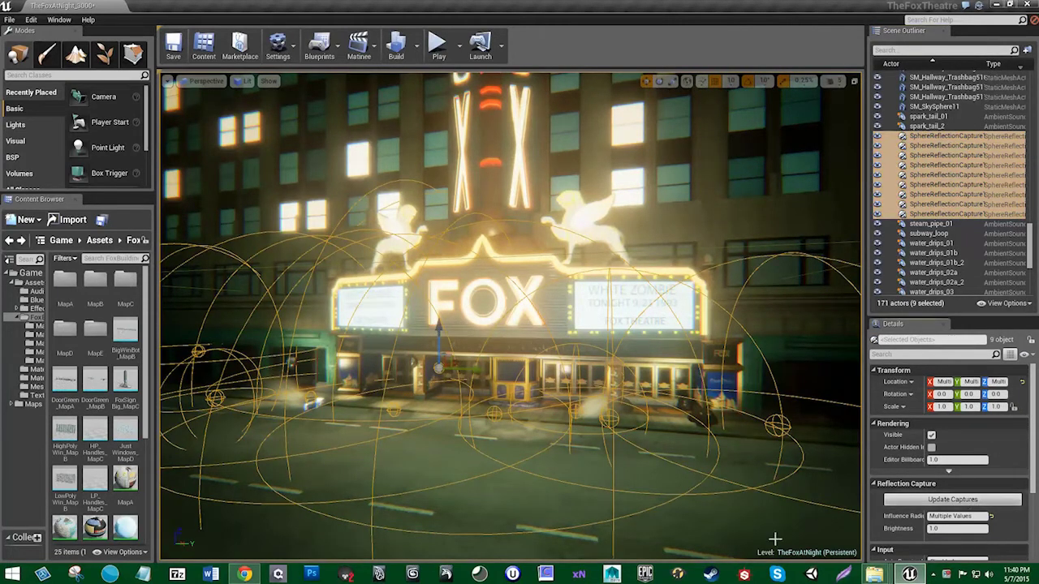
# Step: Examine the road surface and its reflections in front of the theatre from several angles
pyautogui.click(681, 503)
pyautogui.press('w')
pyautogui.moveTo(560, 489); pyautogui.dragTo(539, 478, button='right')
pyautogui.press('w')
pyautogui.press('s')
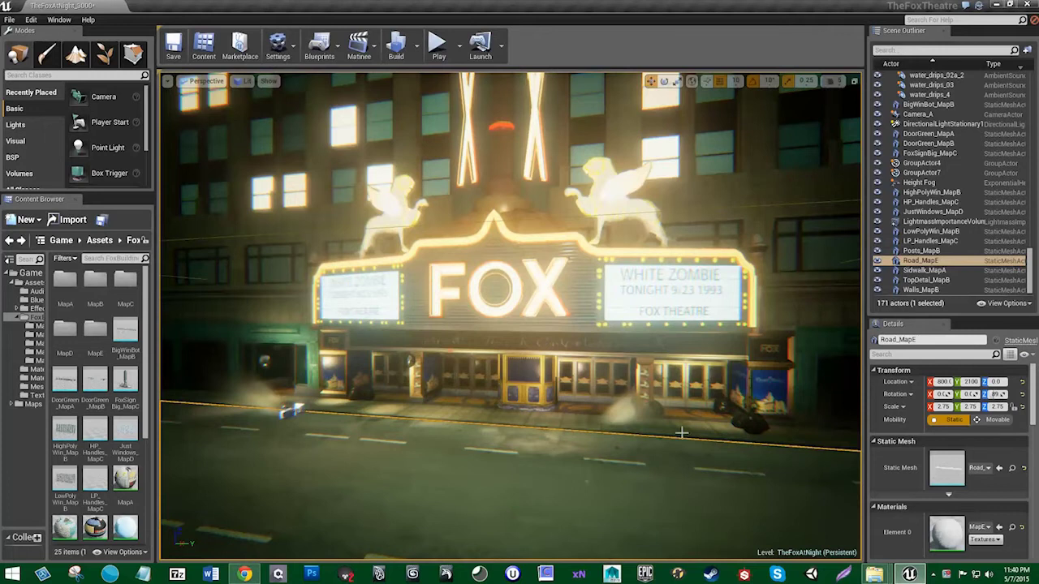
pyautogui.moveTo(681, 433)
pyautogui.mouseDown(button='right')
pyautogui.moveTo(698, 371)
pyautogui.moveTo(688, 430)
pyautogui.mouseUp(button='right')
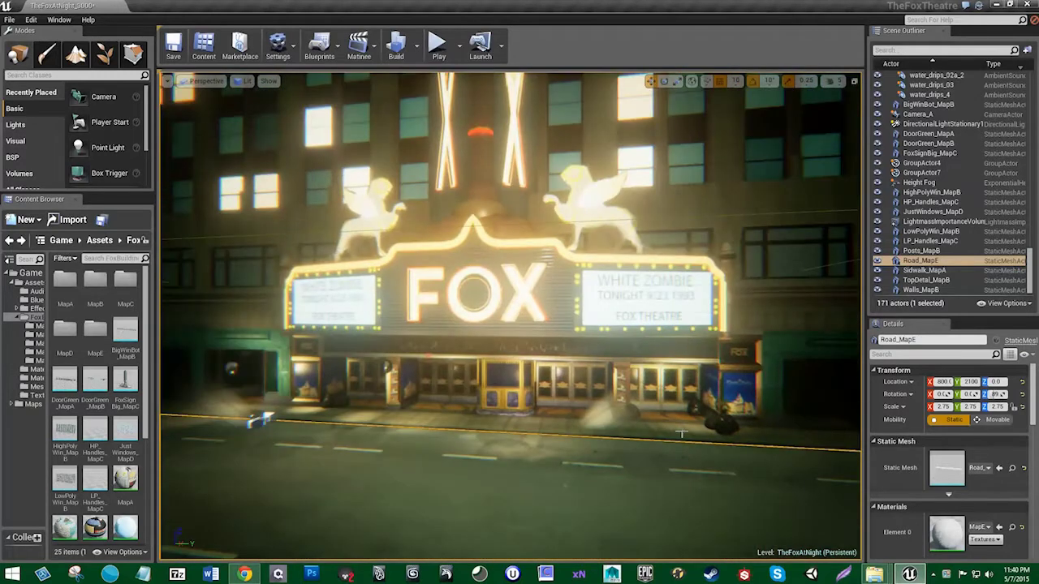
pyautogui.moveTo(537, 286); pyautogui.dragTo(484, 338, button='right')
# Step: Widen the asset browser and open the MapE_Road material from the FoxBuilding folder
pyautogui.doubleClick(94, 329)
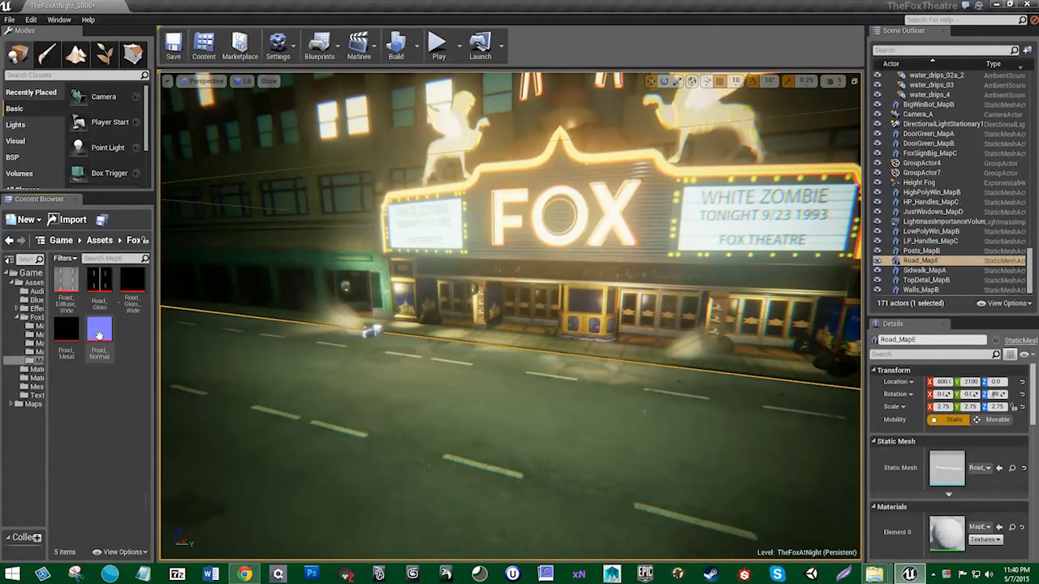
pyautogui.click(9, 241)
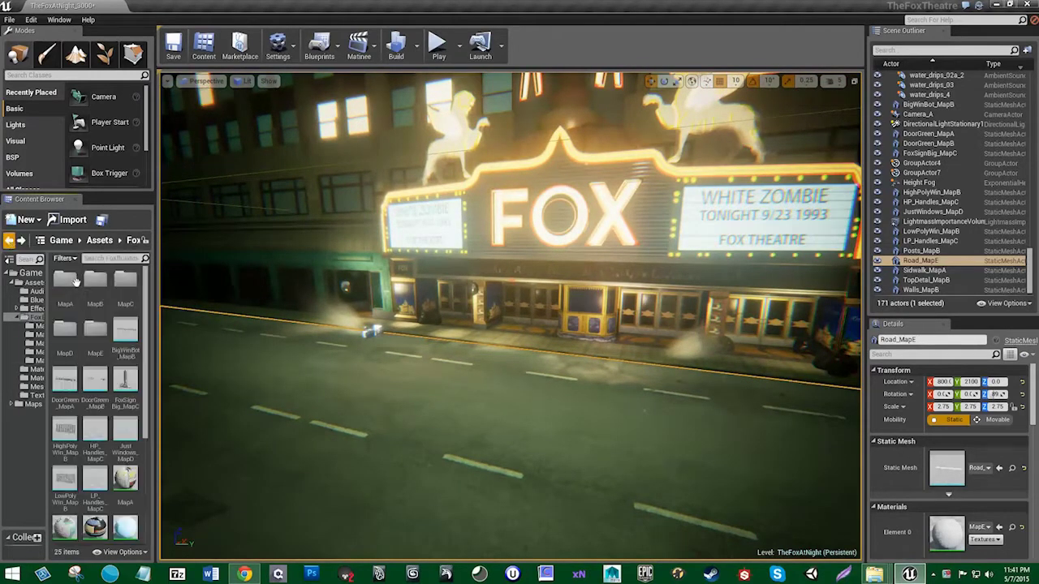
pyautogui.moveTo(155, 352); pyautogui.dragTo(210, 521)
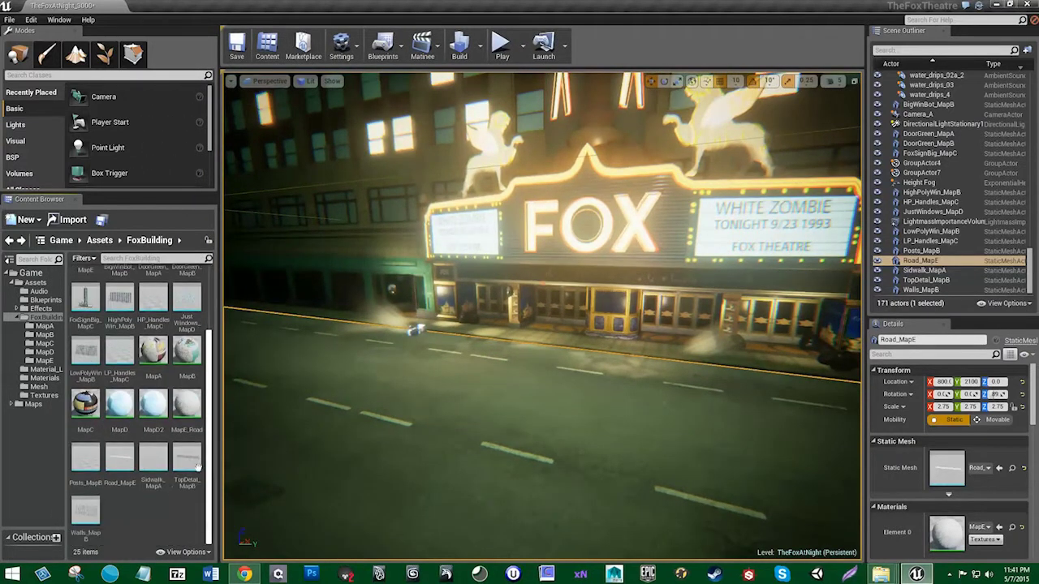
pyautogui.doubleClick(186, 403)
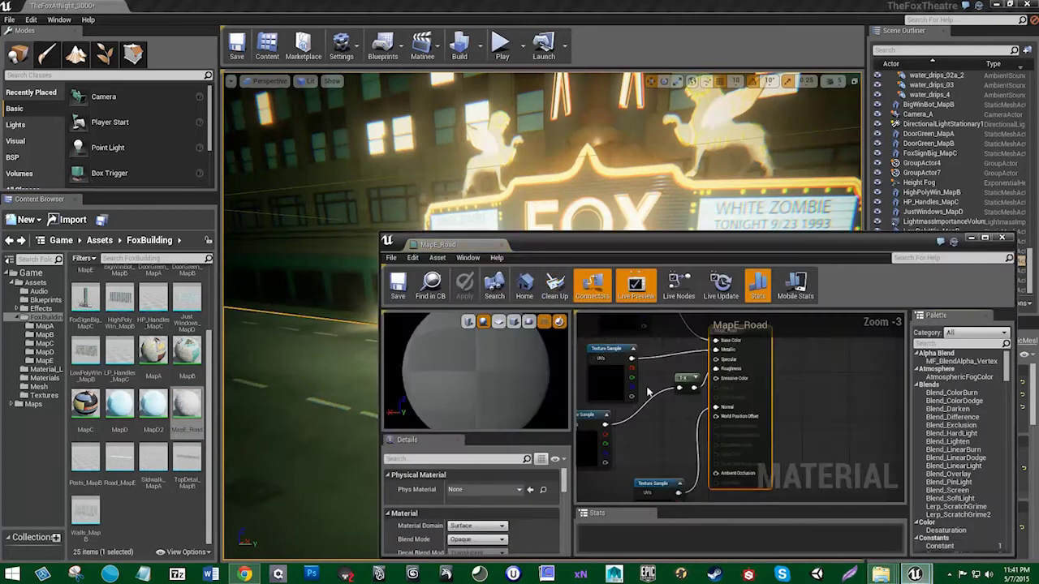
# Step: Move the road diffuse Texture Sample away from the other nodes and disconnect it from Base Color
pyautogui.moveTo(663, 427); pyautogui.dragTo(711, 462, button='right')
pyautogui.moveTo(708, 418); pyautogui.dragTo(717, 452, button='right')
pyautogui.moveTo(691, 359); pyautogui.dragTo(636, 347)
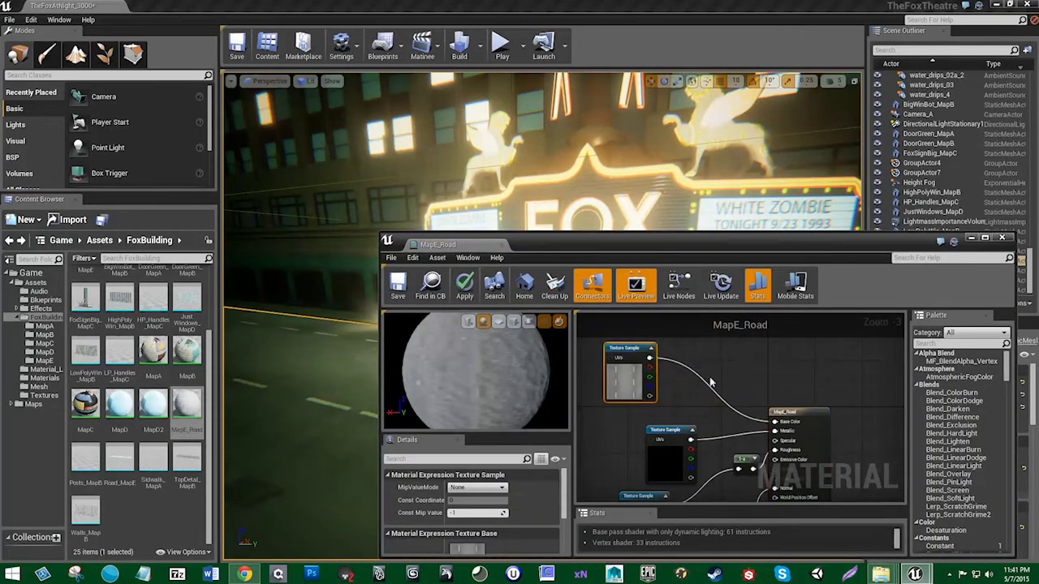
pyautogui.keyDown('alt'); pyautogui.click(775, 422); pyautogui.keyUp('alt')
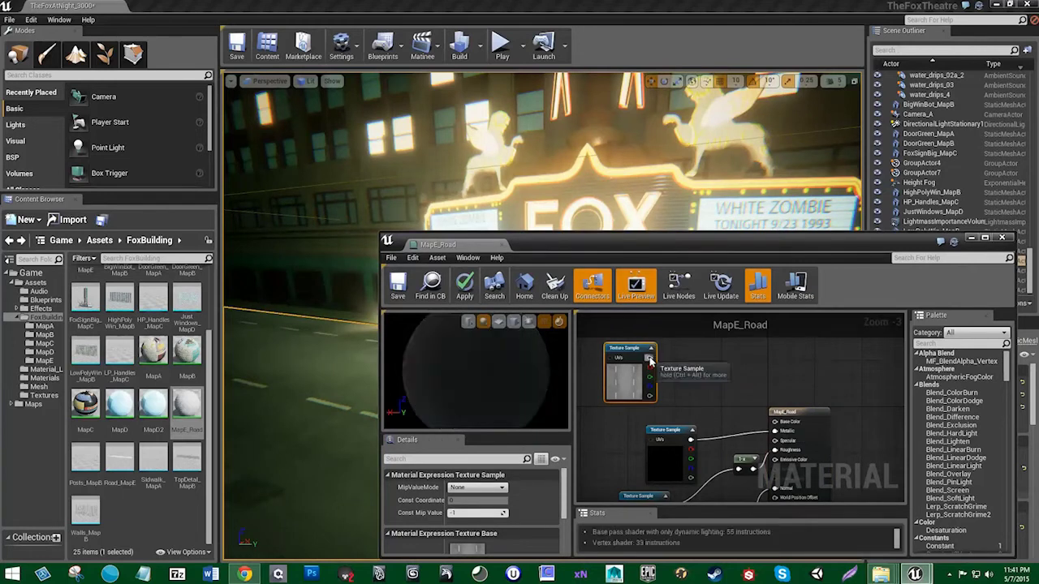
# Step: Insert a Multiply node between the road diffuse Texture Sample and the material's Base Color input
pyautogui.moveTo(669, 369); pyautogui.dragTo(672, 365)
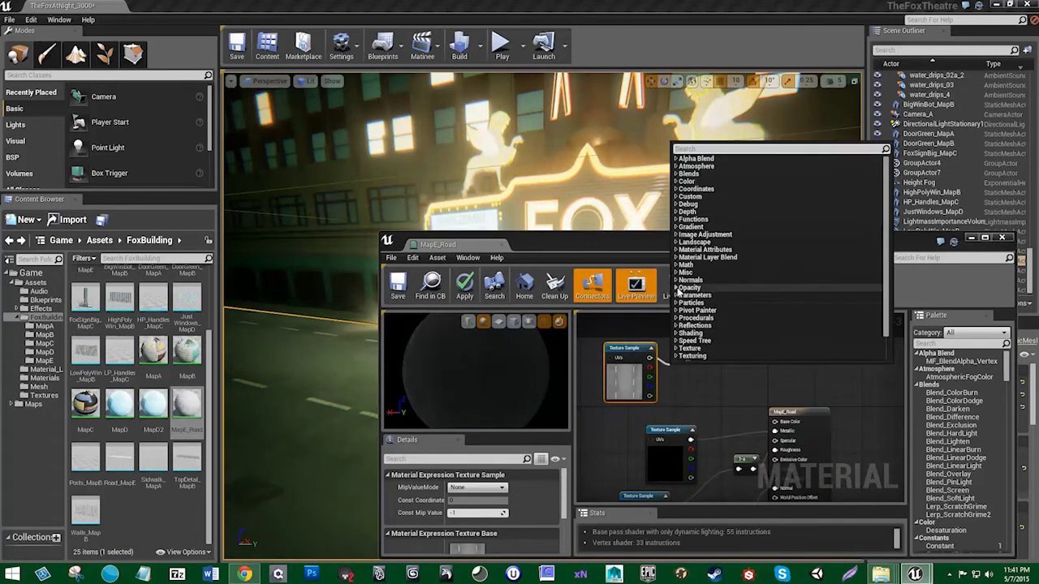
pyautogui.click(686, 265)
pyautogui.scroll(-1, 727, 300)
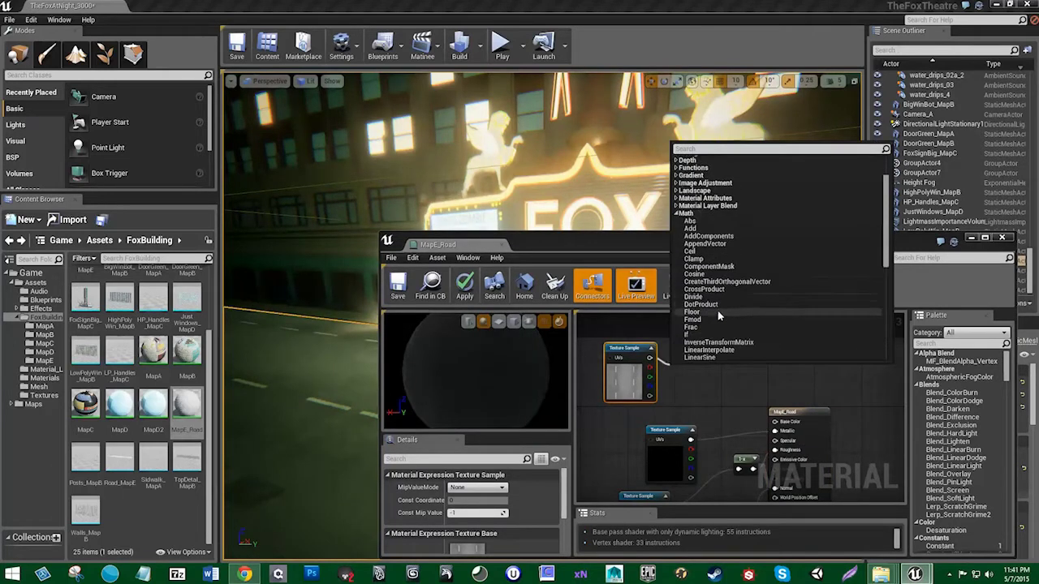
pyautogui.scroll(-2, 718, 320)
pyautogui.click(714, 323)
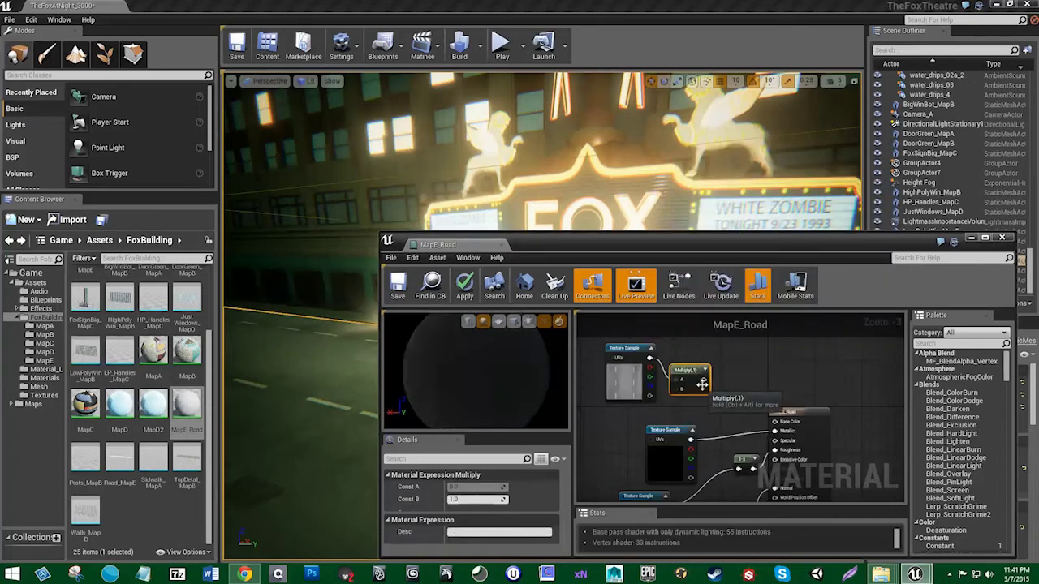
pyautogui.moveTo(703, 380); pyautogui.dragTo(775, 422)
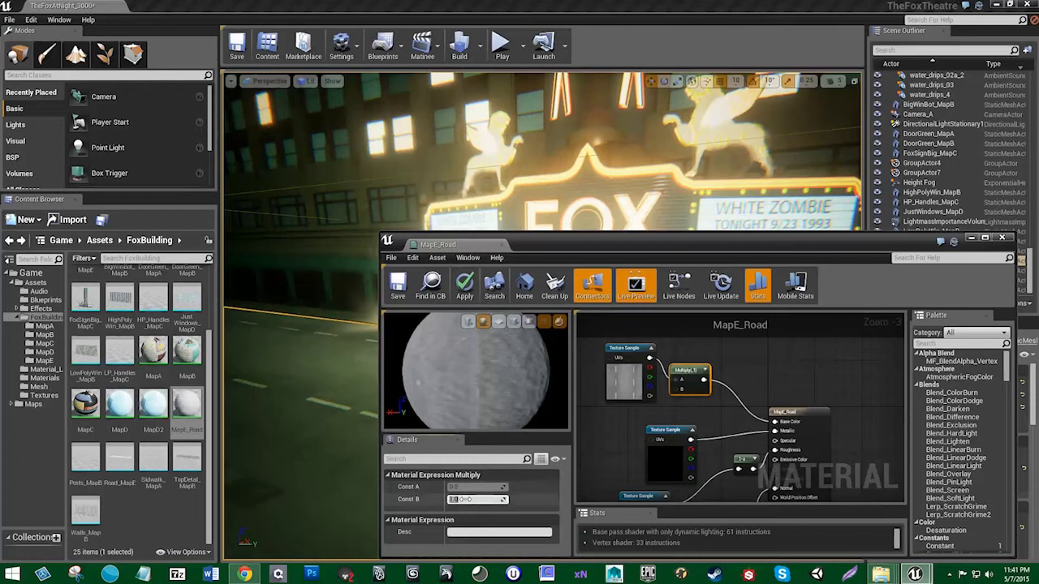
# Step: Set the Multiply node's Const B to 0.25 and save the MapE_Road material
pyautogui.write('0.25')
pyautogui.press('Return')
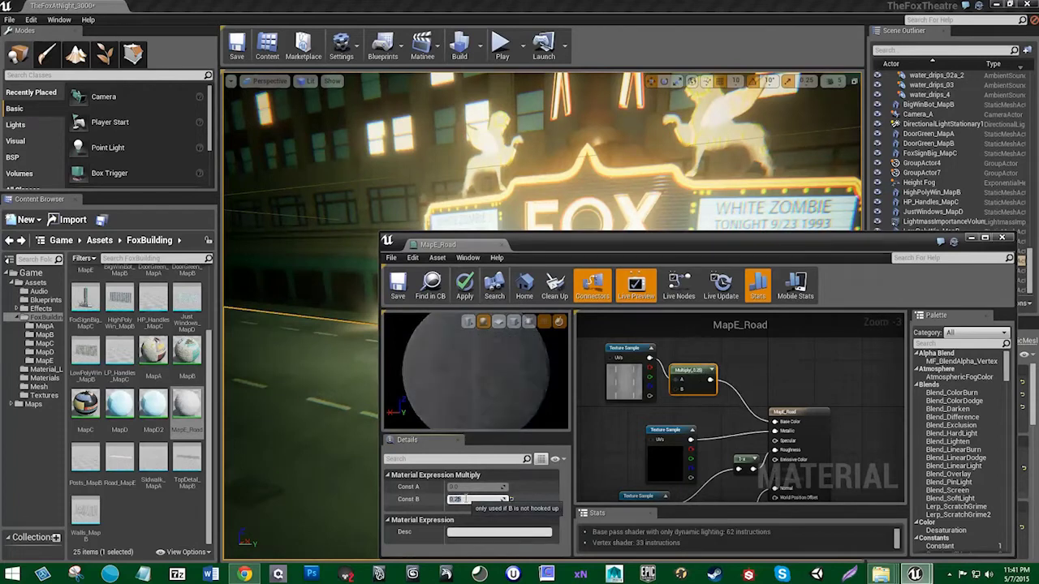
pyautogui.click(397, 286)
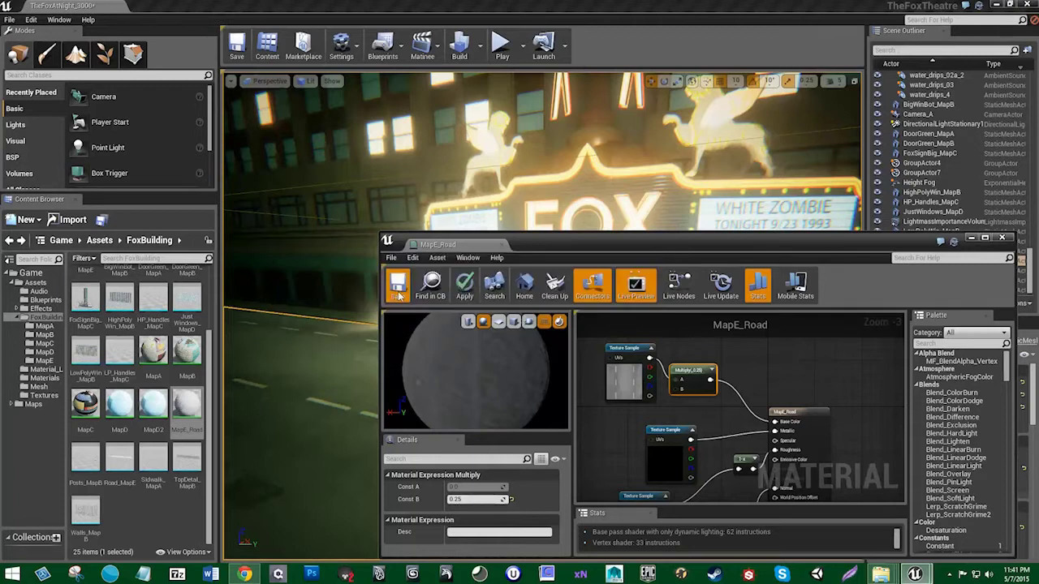
# Step: Inspect the road in front of the theatre and close the MapE_Road material editor
pyautogui.moveTo(571, 248); pyautogui.dragTo(1021, 263)
pyautogui.moveTo(676, 429); pyautogui.dragTo(576, 349, button='right')
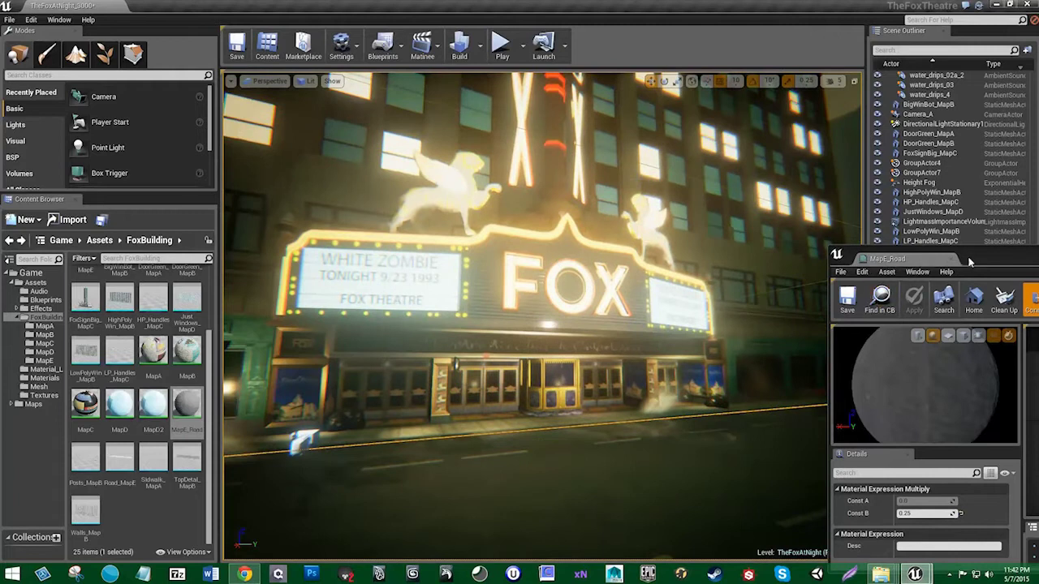
pyautogui.doubleClick(834, 251)
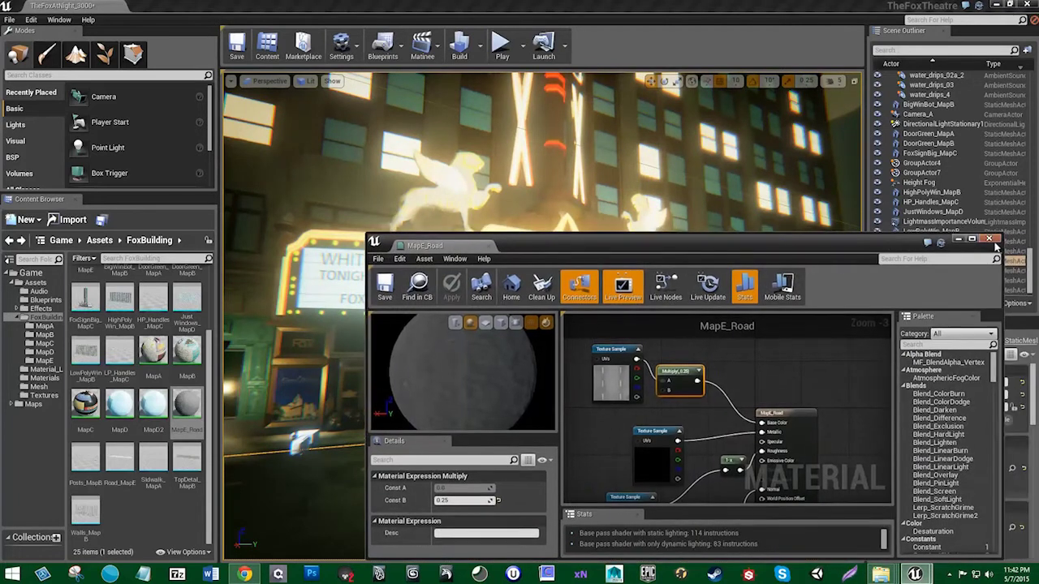
pyautogui.click(276, 406)
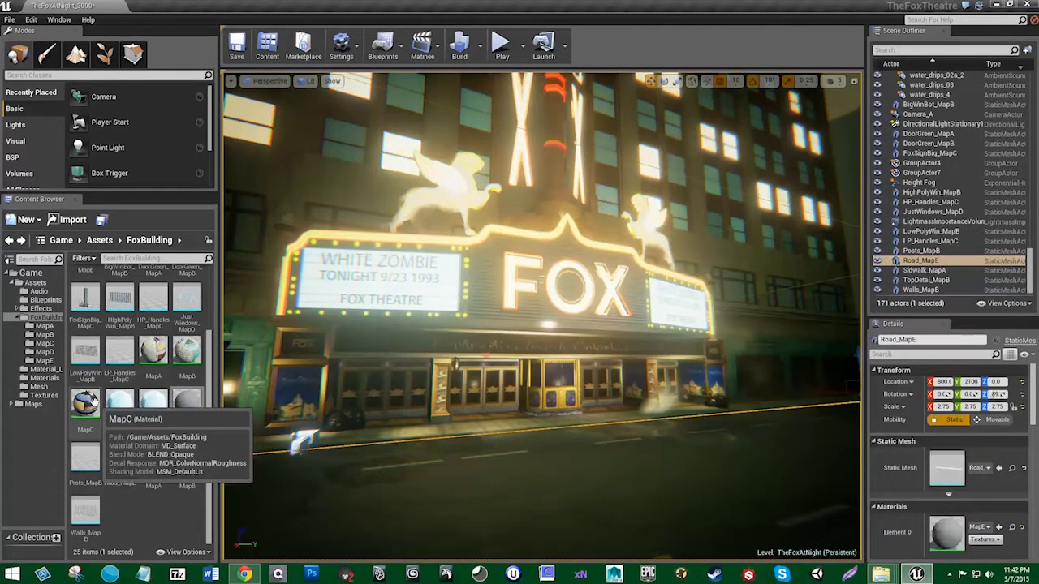
# Step: Open the MapC material beside the viewport and select the Multiply node that feeds its Emissive Color input
pyautogui.doubleClick(85, 403)
pyautogui.moveTo(609, 242); pyautogui.dragTo(872, 124)
pyautogui.rightClick(844, 285)
pyautogui.scroll(-5, 847, 282)
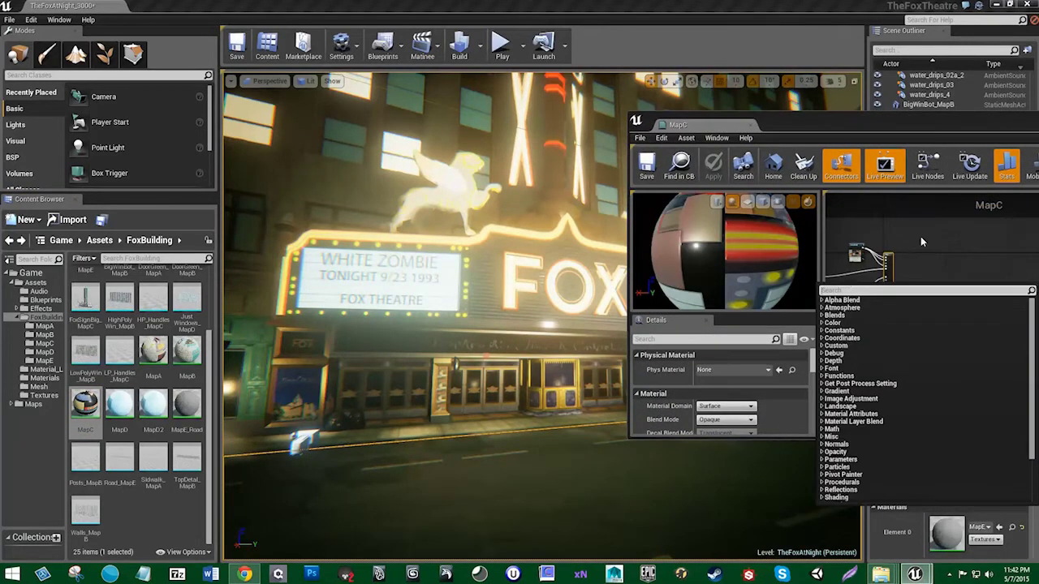
pyautogui.click(920, 236)
pyautogui.moveTo(847, 296); pyautogui.dragTo(938, 292, button='right')
pyautogui.scroll(3, 938, 291)
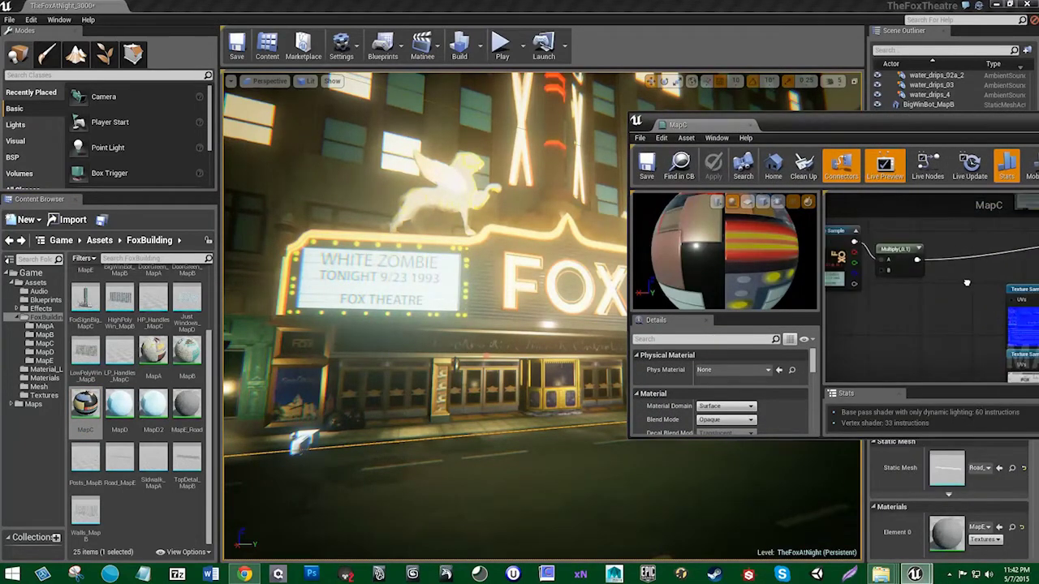
pyautogui.scroll(2, 906, 302)
pyautogui.click(935, 262)
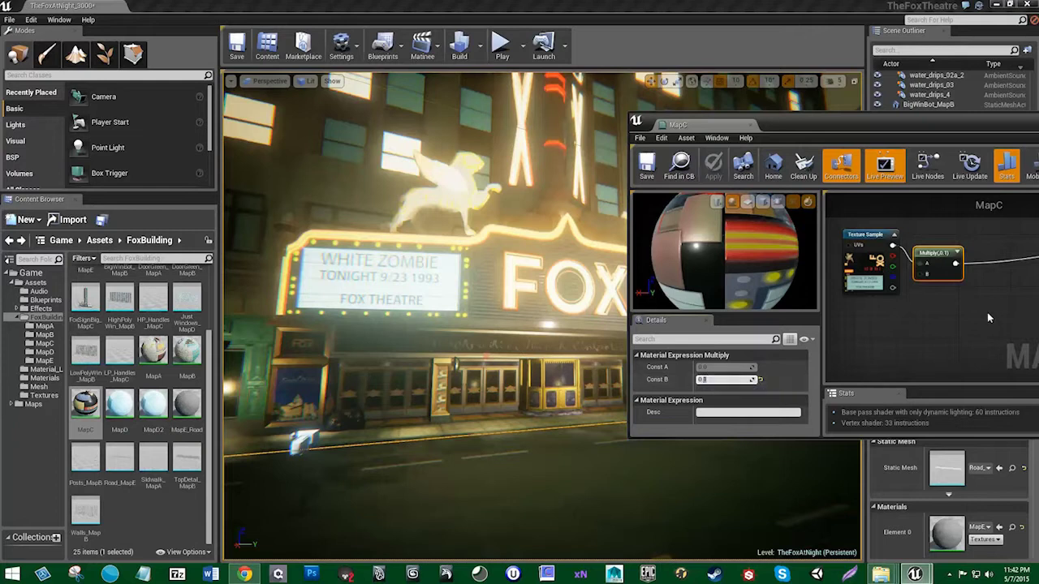
# Step: Try MapC without its Metallic and Roughness connections by breaking both links and saving the material
pyautogui.moveTo(990, 306); pyautogui.dragTo(969, 449, button='right')
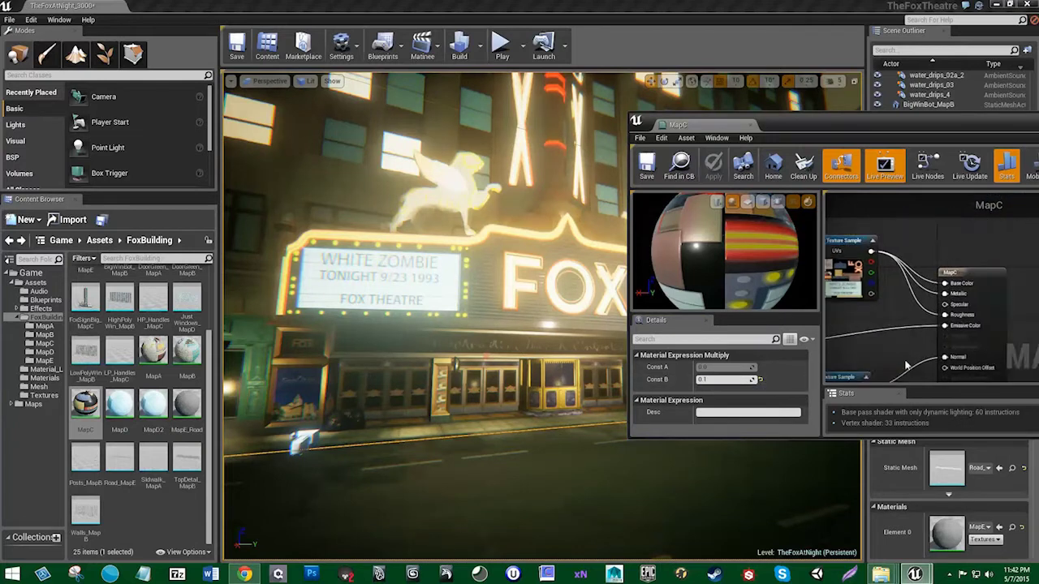
pyautogui.click(887, 338)
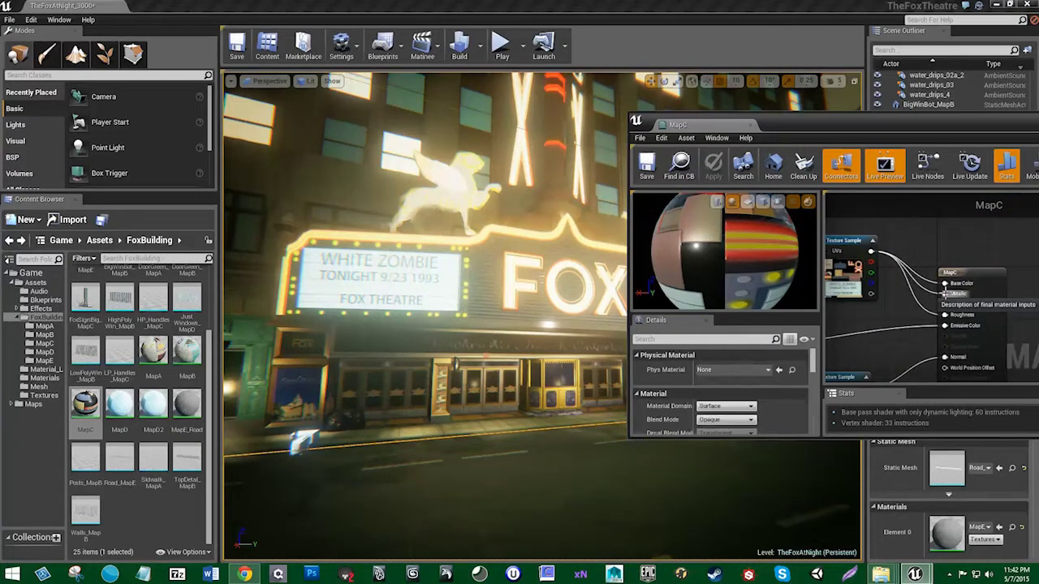
pyautogui.keyDown('alt'); pyautogui.click(945, 293); pyautogui.keyUp('alt')
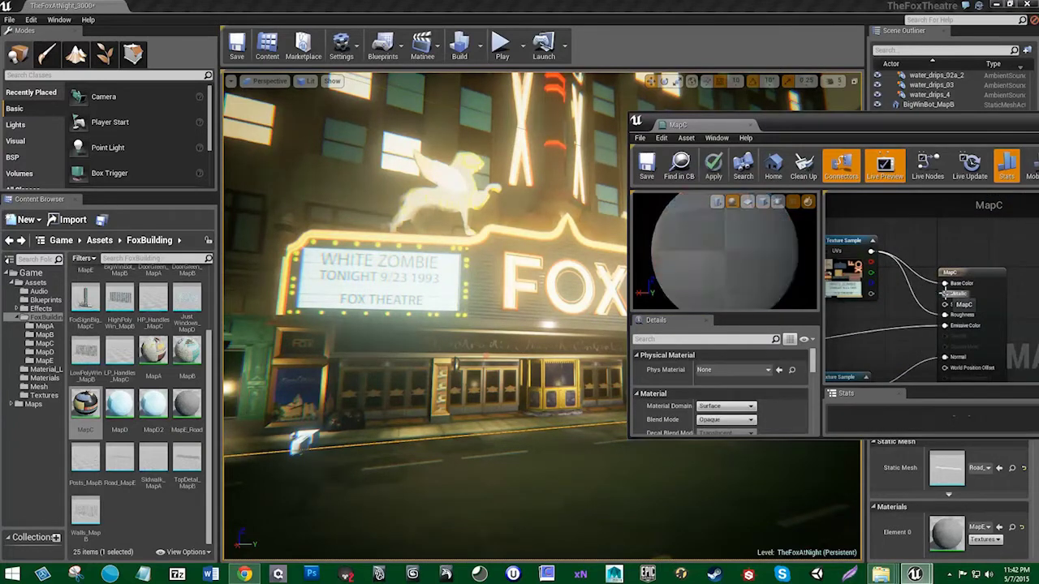
pyautogui.click(645, 174)
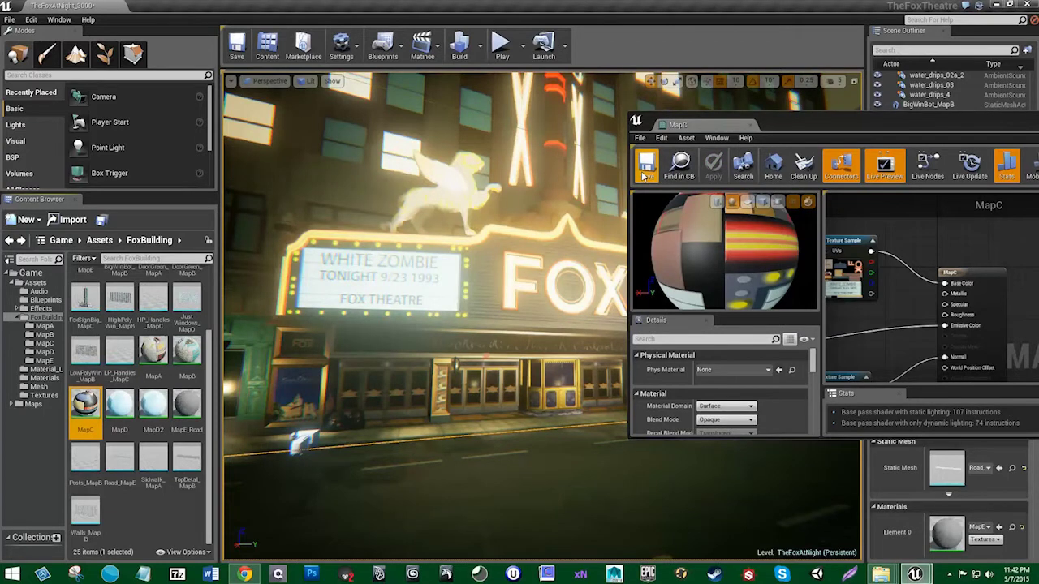
# Step: Reconnect the colour Texture Sample to MapC's Metallic and Roughness inputs
pyautogui.moveTo(883, 314); pyautogui.dragTo(878, 293, button='right')
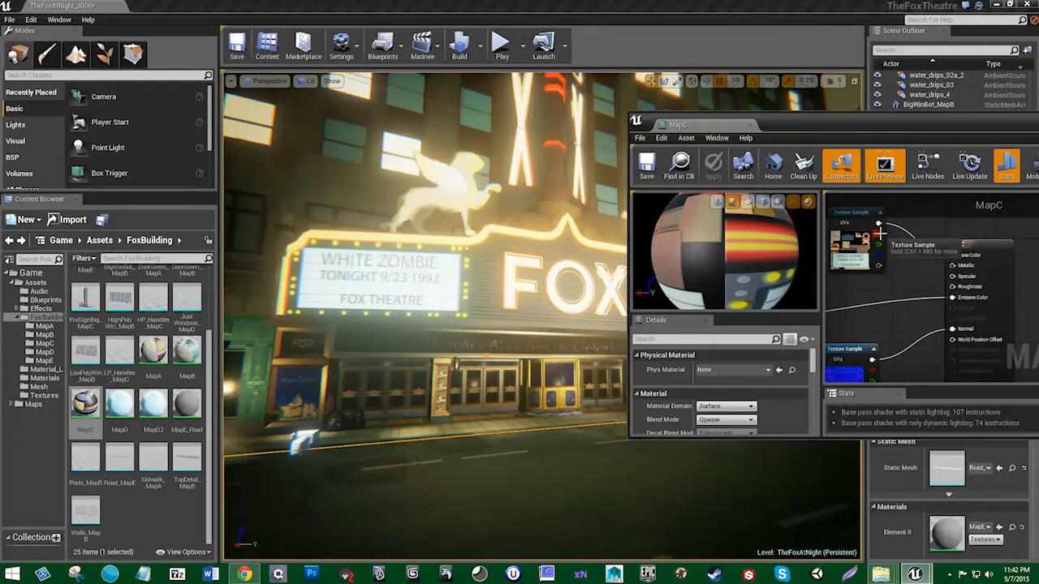
pyautogui.moveTo(879, 234); pyautogui.dragTo(953, 265)
pyautogui.moveTo(878, 223); pyautogui.dragTo(953, 287)
# Step: Try a stronger sign glow by setting the emissive Multiply node's Const B to 0.25 and saving MapC
pyautogui.moveTo(857, 293); pyautogui.dragTo(1012, 256, button='right')
pyautogui.click(875, 290)
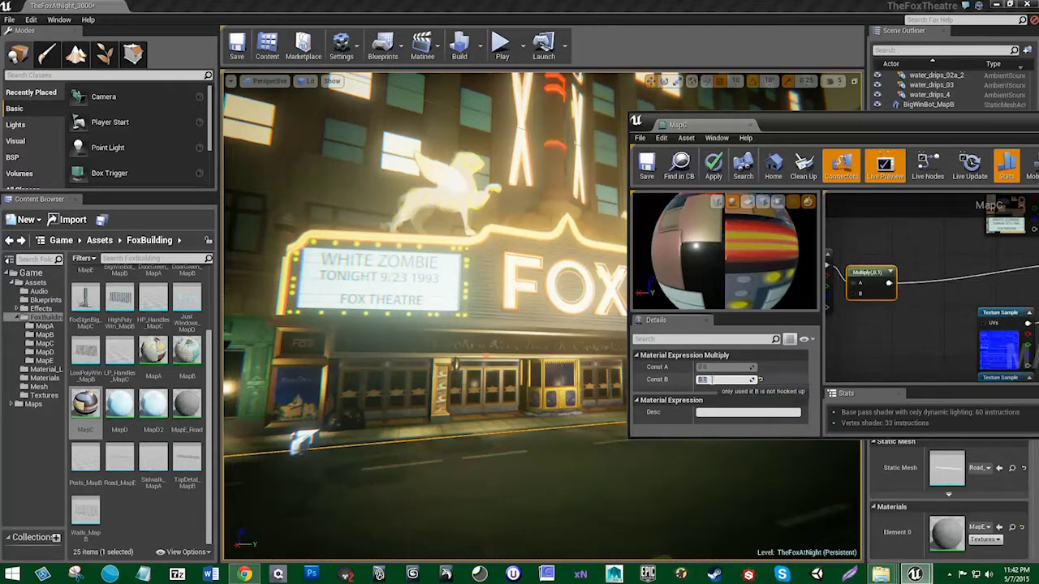
pyautogui.click(713, 380)
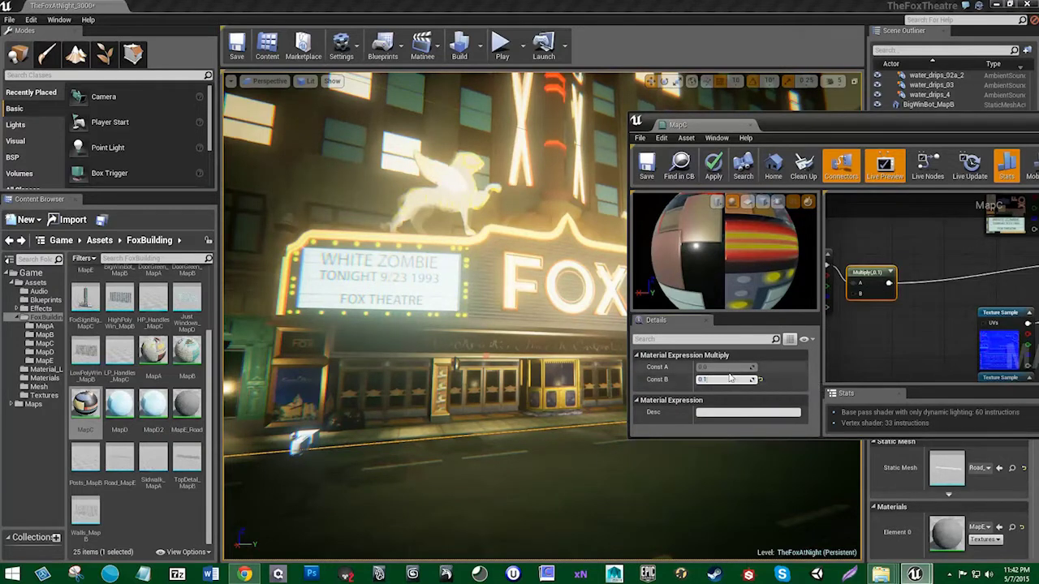
pyautogui.write('25')
pyautogui.press('Return')
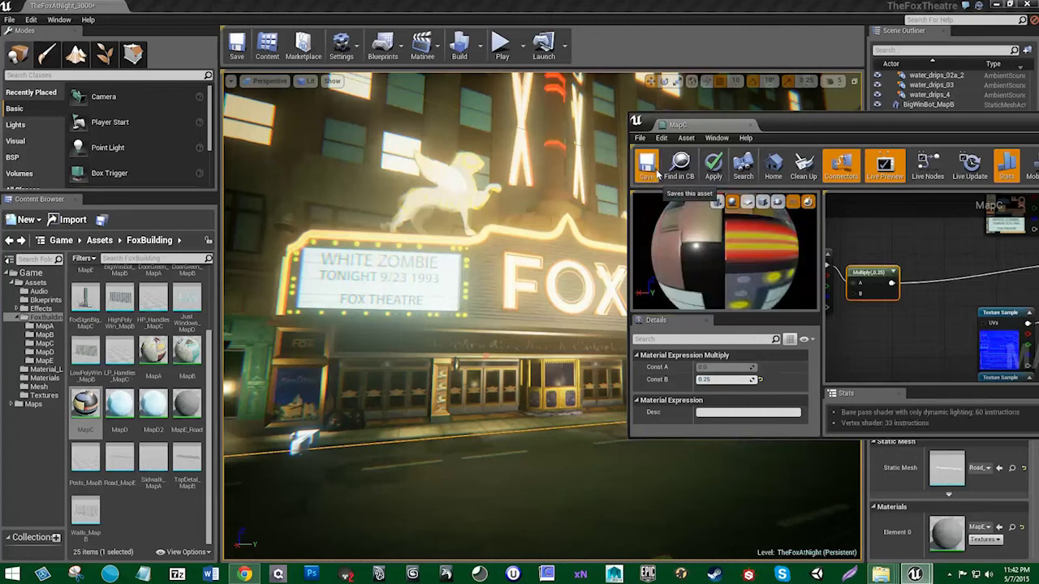
pyautogui.click(658, 174)
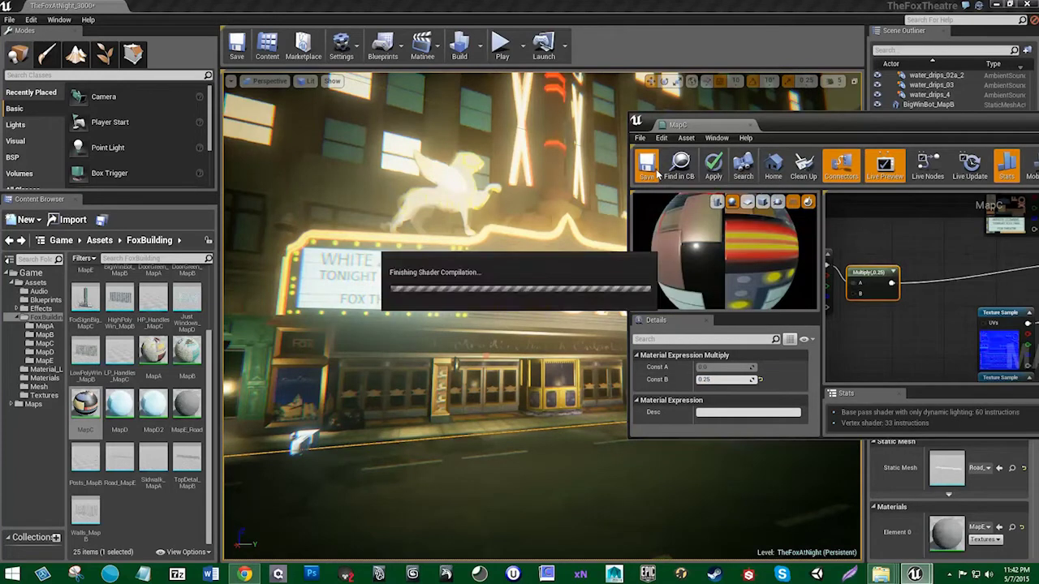
# Step: Try the emissive Multiply node's Const B at 0.047 and check the sign's glow in the level
pyautogui.click(723, 379)
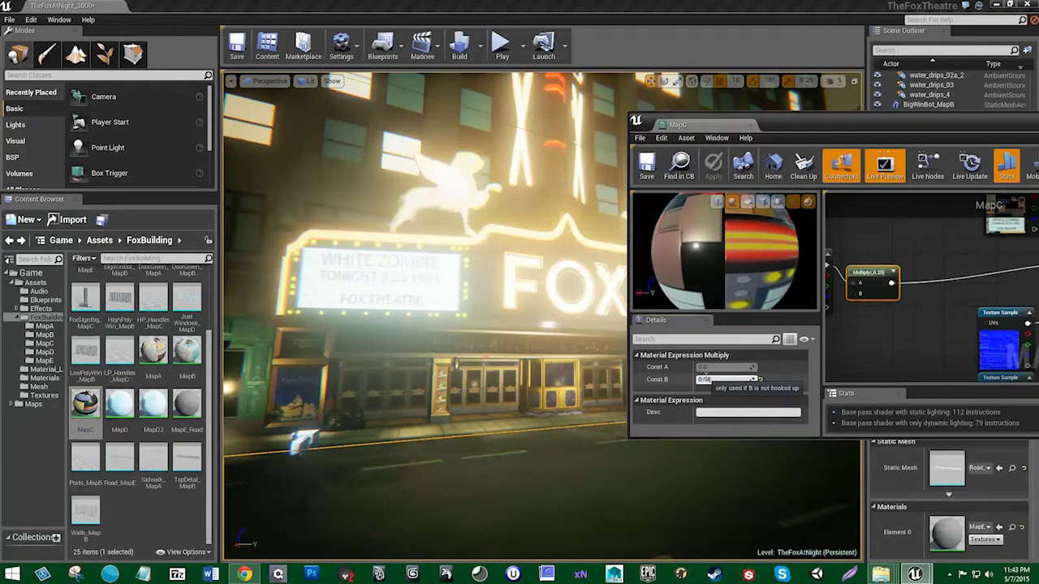
pyautogui.write('0.047')
pyautogui.press('Return')
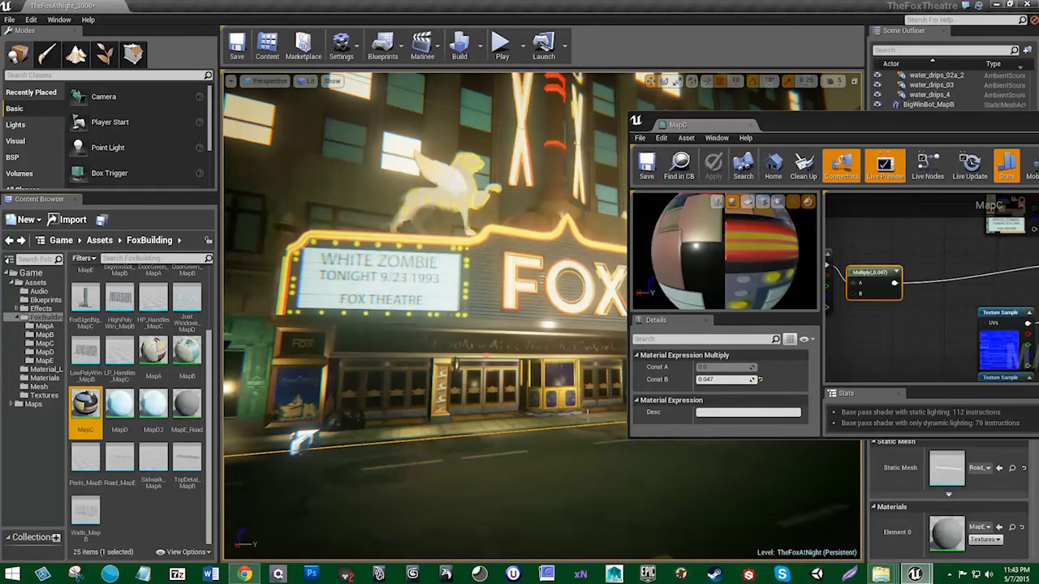
pyautogui.moveTo(601, 479); pyautogui.dragTo(698, 491, button='right')
pyautogui.moveTo(601, 487); pyautogui.dragTo(568, 489, button='right')
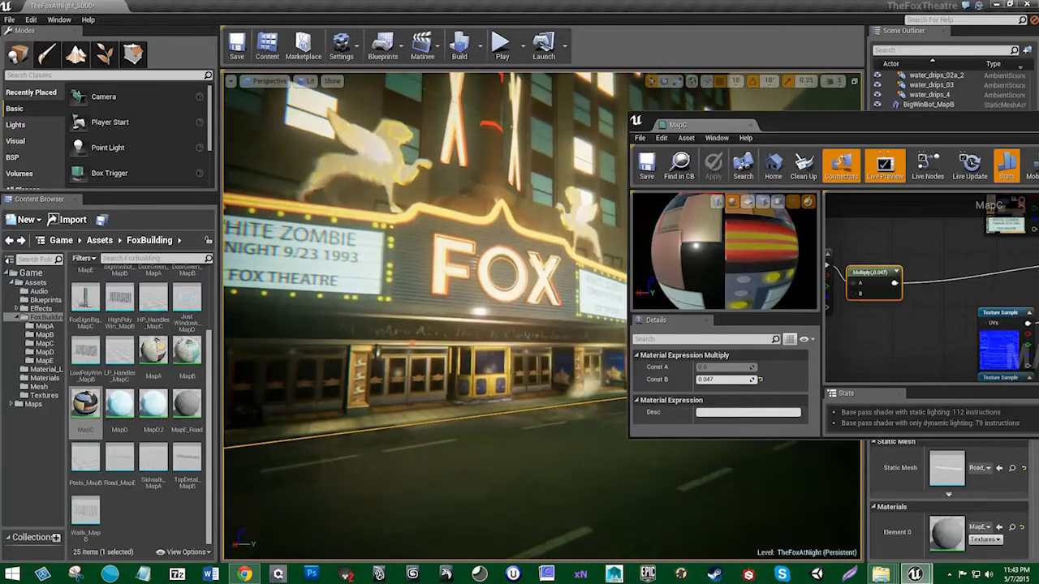
# Step: Set the emissive Multiply node's Const B to 0.048, save MapC and close its material editor
pyautogui.click(720, 379)
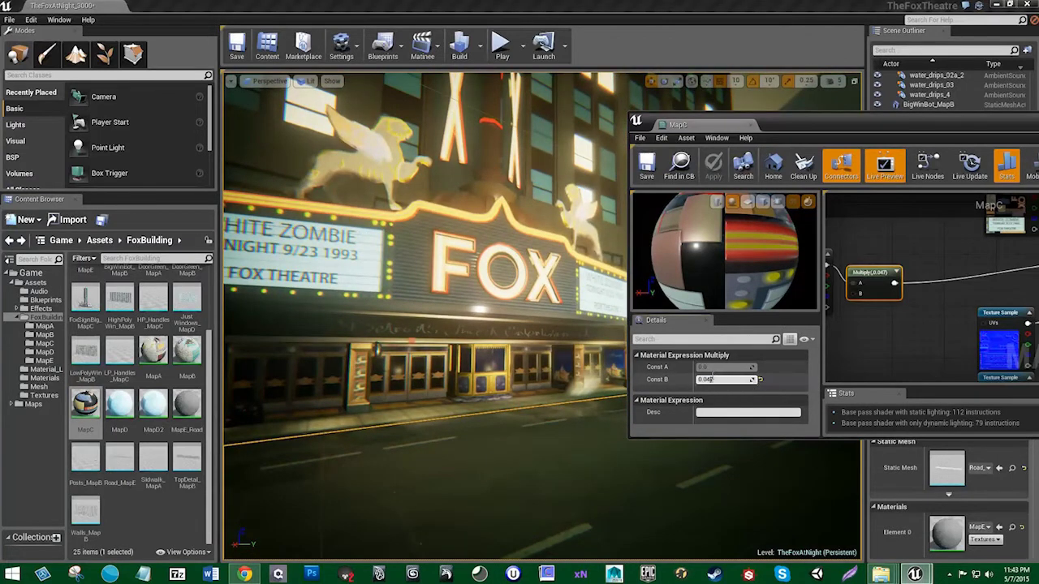
pyautogui.write('7')
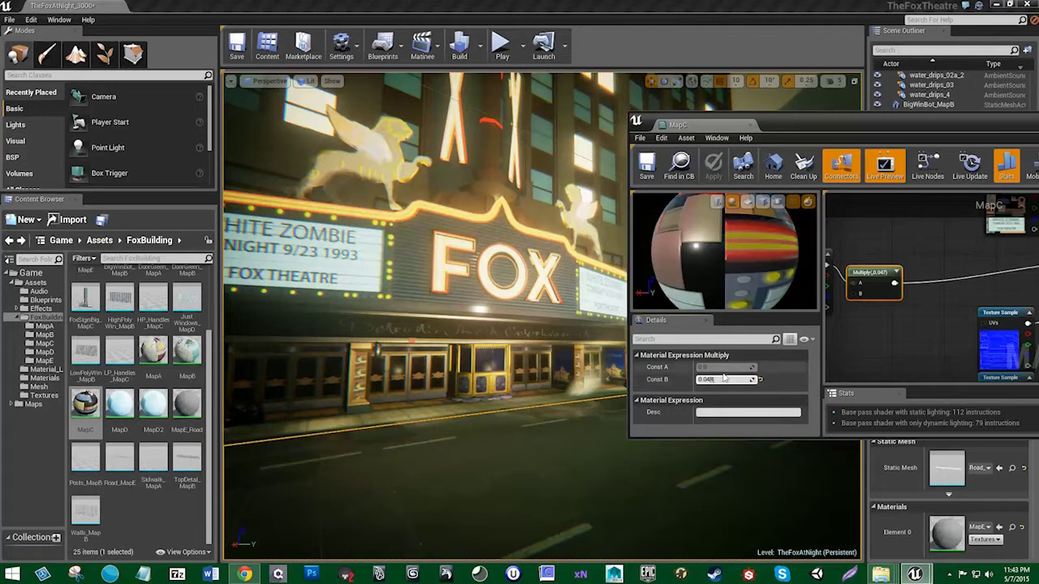
pyautogui.press('Return')
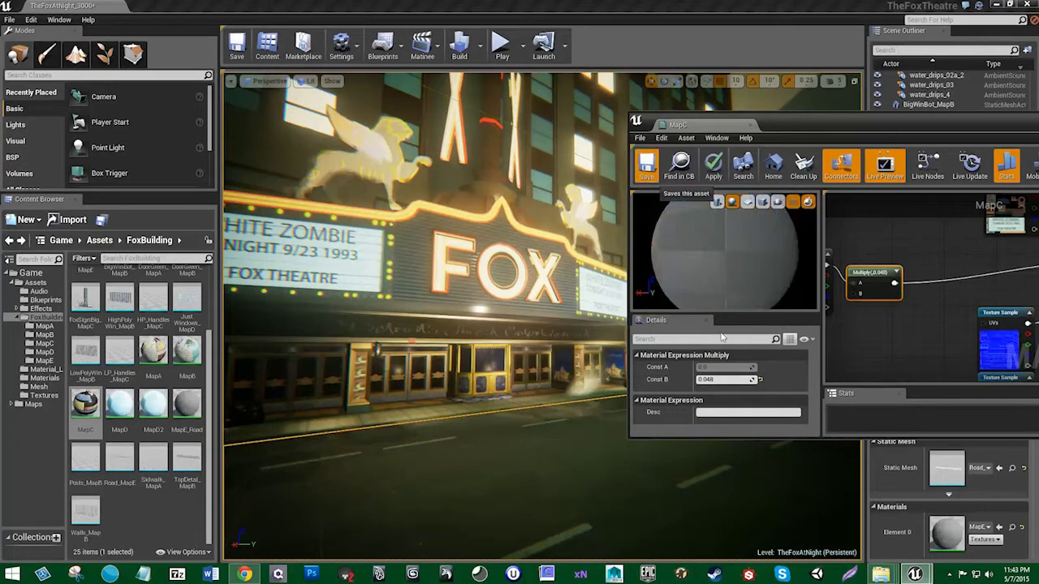
pyautogui.hotkey('ctrl', 's')
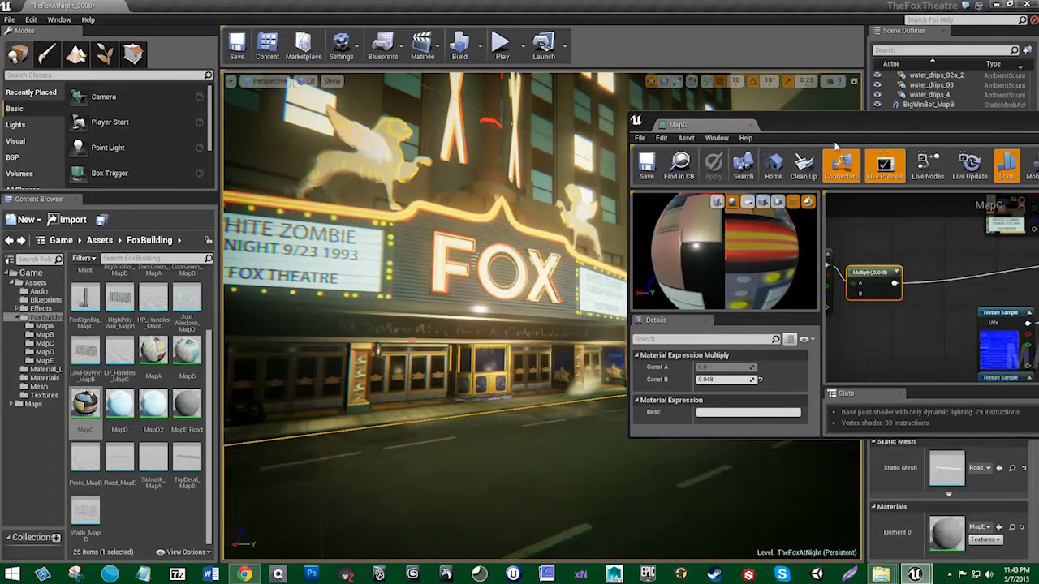
pyautogui.moveTo(834, 131); pyautogui.dragTo(633, 180)
pyautogui.moveTo(942, 168); pyautogui.dragTo(792, 178)
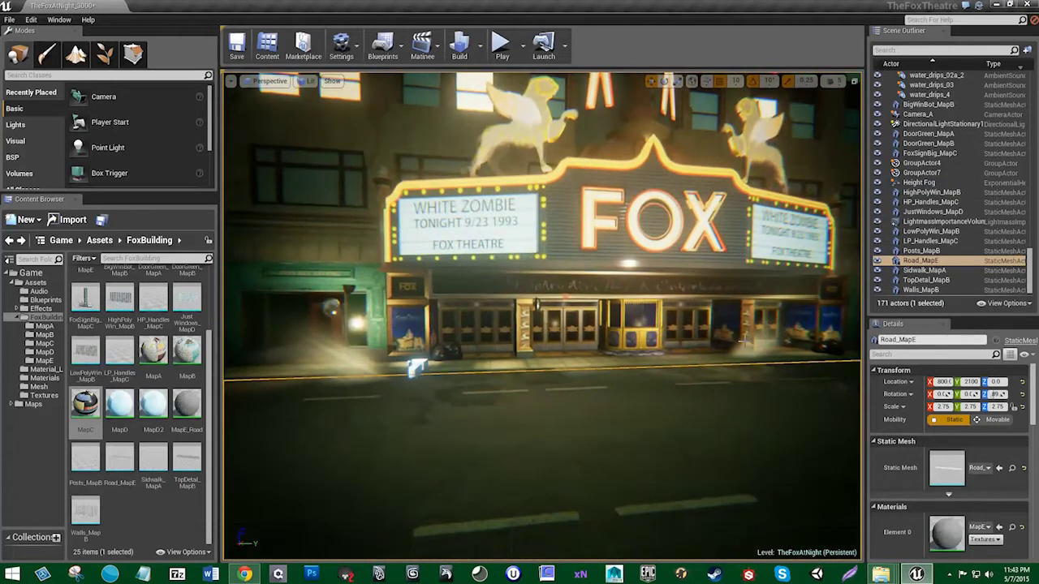
# Step: Delete SM_Hallway_Mirror_Sphere11 in front of the theatre doors and another mirror sphere from the street scene
pyautogui.click(536, 303)
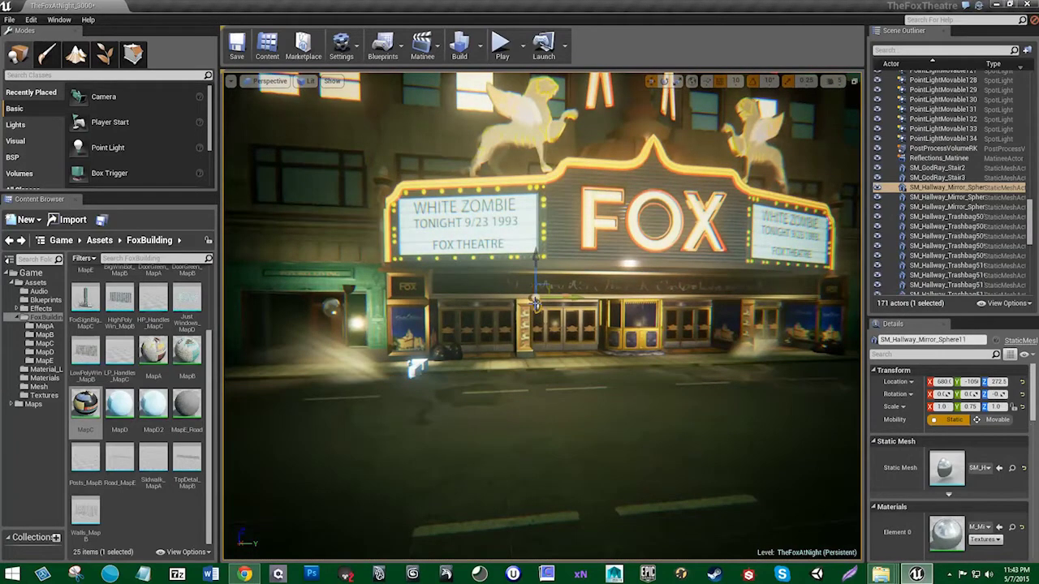
pyautogui.press('Delete')
pyautogui.click(348, 291)
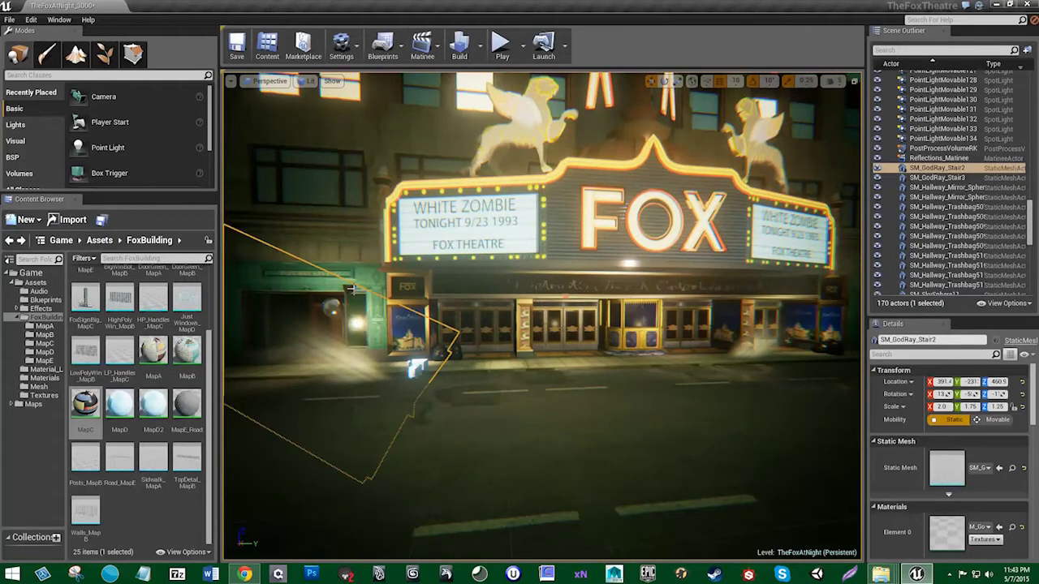
pyautogui.moveTo(499, 311); pyautogui.dragTo(371, 334, button='right')
pyautogui.press('w')
pyautogui.click(415, 363)
pyautogui.press('Delete')
# Step: Turn on the display of all sprite types in the level viewport
pyautogui.moveTo(414, 363); pyautogui.dragTo(424, 284, button='right')
pyautogui.press('w')
pyautogui.press('s')
pyautogui.press('w')
pyautogui.moveTo(353, 386); pyautogui.dragTo(325, 386, button='right')
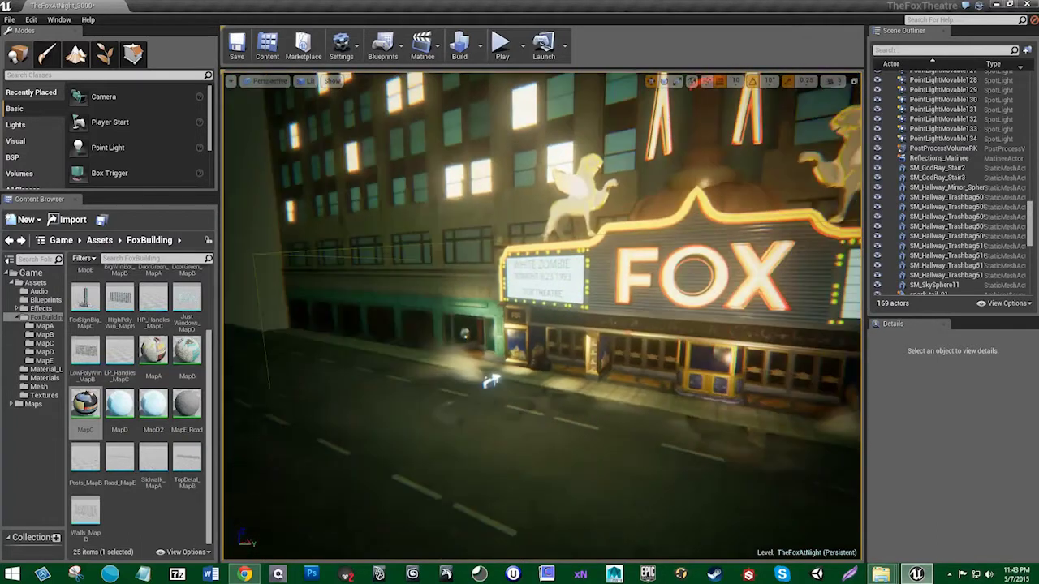
pyautogui.click(332, 82)
pyautogui.moveTo(395, 370)
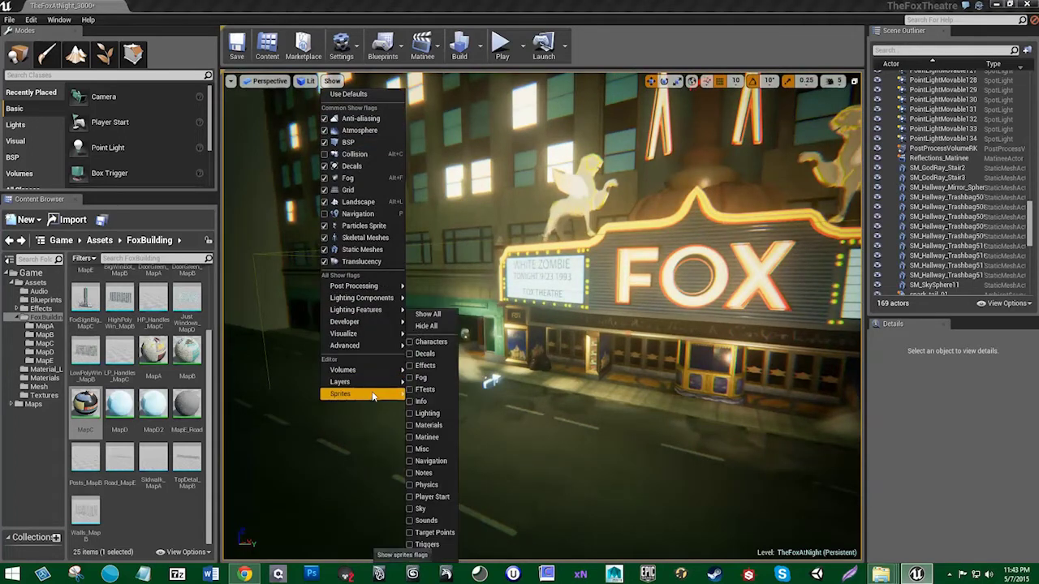
pyautogui.click(426, 317)
# Step: Examine the mist and steam emitters and the PointLightMovable133 spotlight in front of the theatre entrance
pyautogui.moveTo(426, 318)
pyautogui.mouseDown(button='right')
pyautogui.moveTo(519, 324)
pyautogui.moveTo(435, 325)
pyautogui.mouseUp(button='right')
pyautogui.click(578, 328)
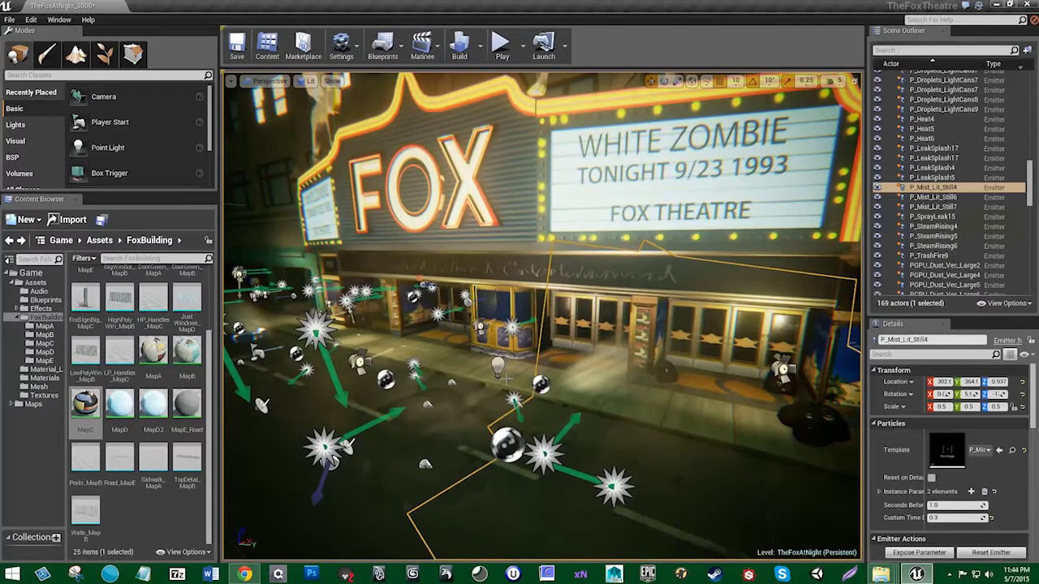
pyautogui.moveTo(579, 327); pyautogui.dragTo(626, 333, button='right')
pyautogui.click(577, 397)
pyautogui.moveTo(577, 398); pyautogui.dragTo(695, 390, button='right')
pyautogui.scroll(2, 542, 316)
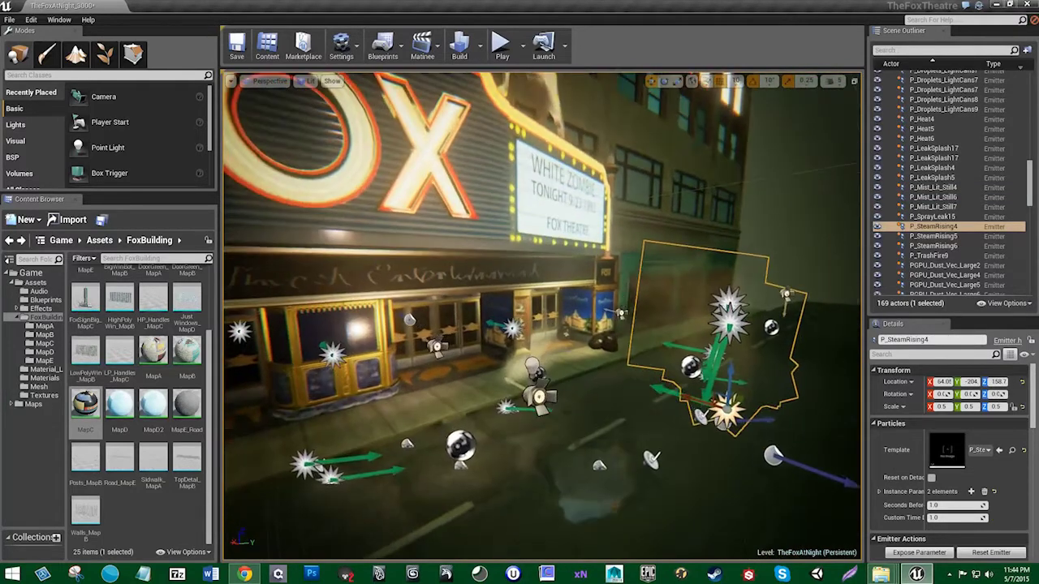
pyautogui.click(439, 349)
pyautogui.press('f')
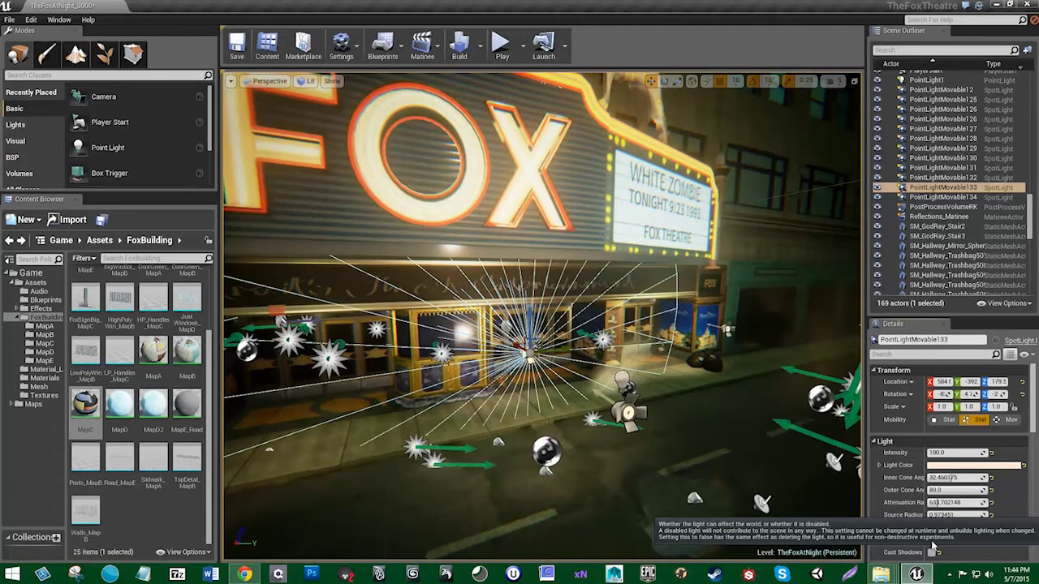
pyautogui.moveTo(715, 449); pyautogui.dragTo(747, 389, button='right')
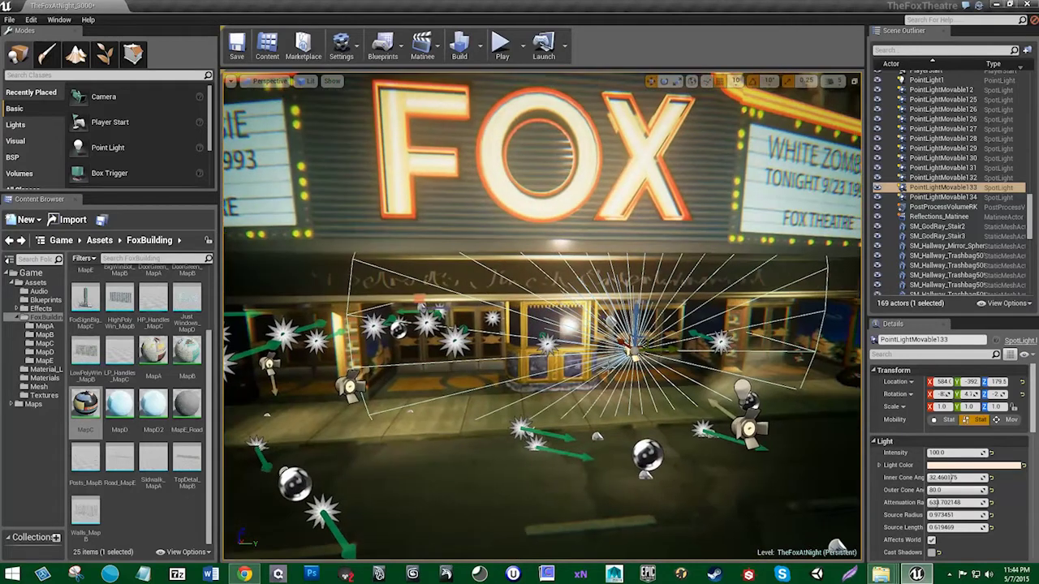
# Step: Examine the script lettering beneath the FOX marquee up close and from the street
pyautogui.click(434, 276)
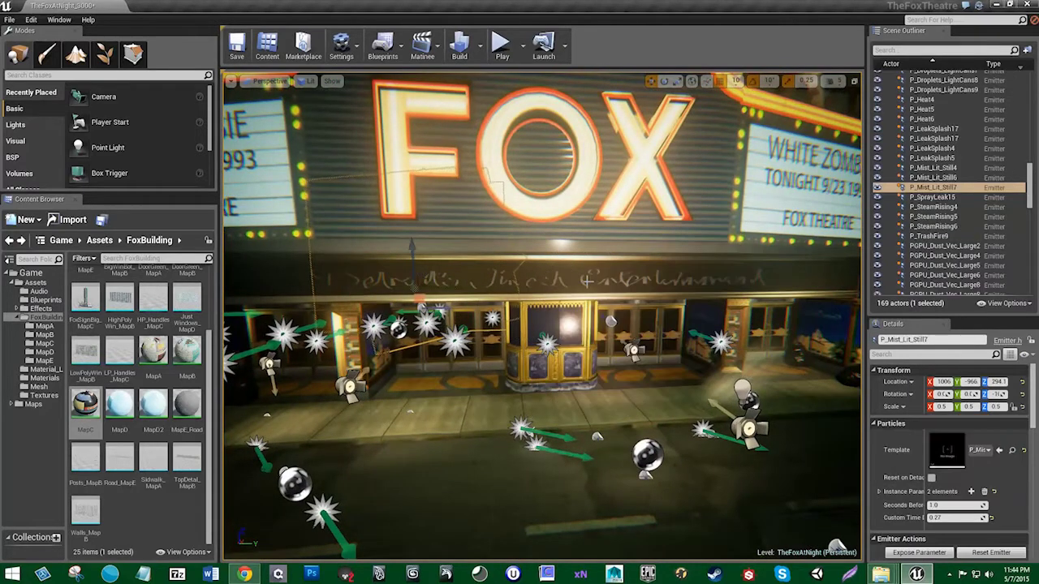
pyautogui.click(583, 280)
pyautogui.moveTo(583, 280); pyautogui.dragTo(649, 256, button='right')
pyautogui.press('w')
pyautogui.press('w')
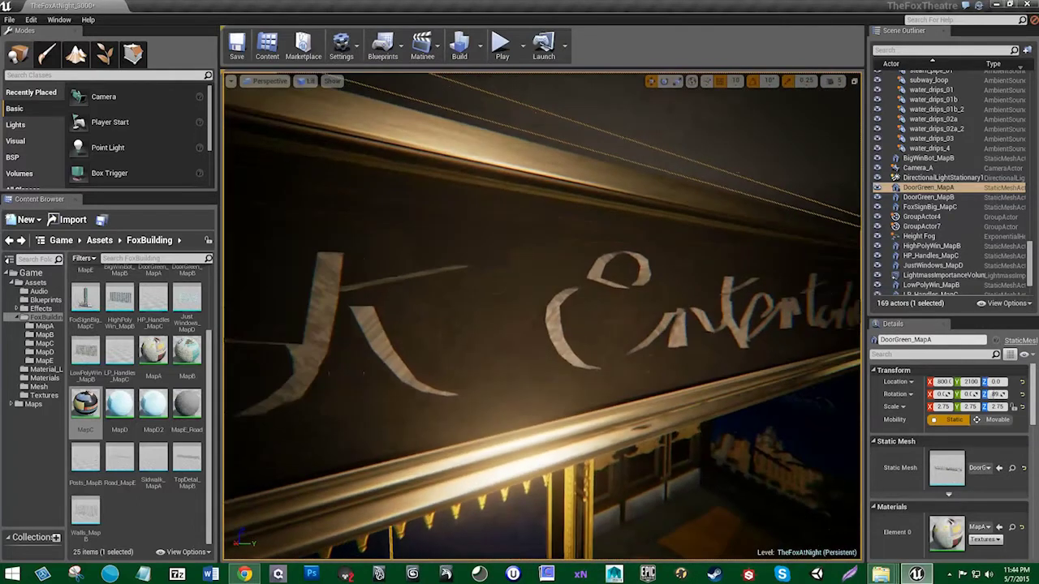
pyautogui.scroll(-10, 608, 345)
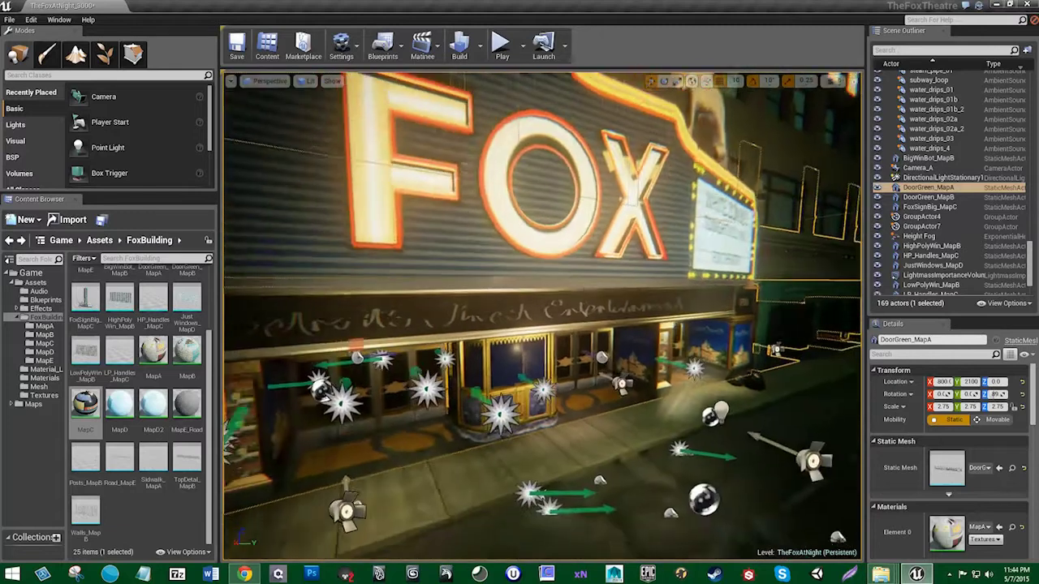
pyautogui.scroll(-4, 542, 316)
pyautogui.moveTo(542, 316); pyautogui.dragTo(487, 337, button='right')
pyautogui.scroll(-6, 542, 316)
pyautogui.scroll(10, 542, 316)
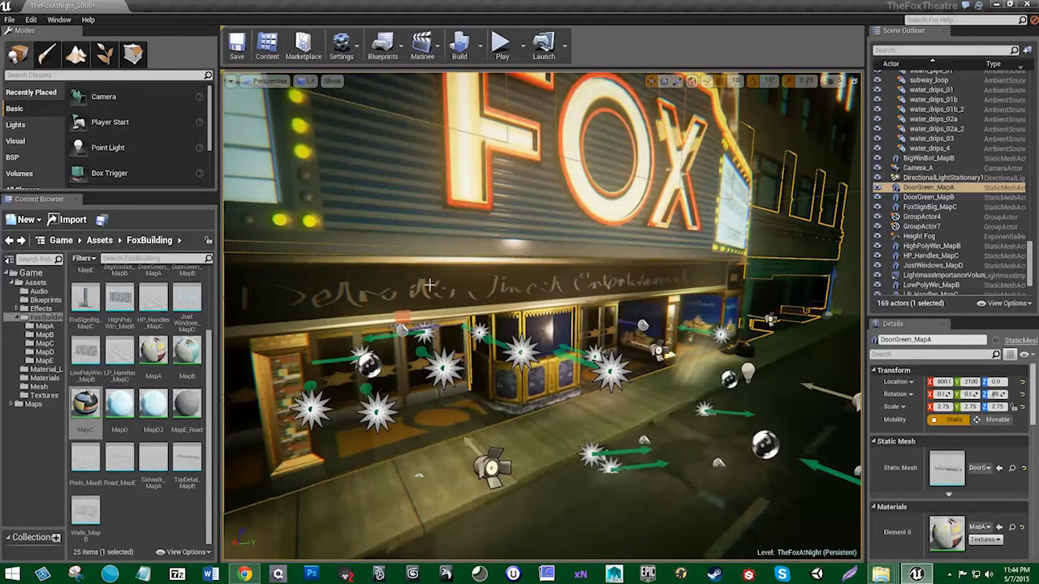
pyautogui.moveTo(652, 283); pyautogui.dragTo(615, 300, button='right')
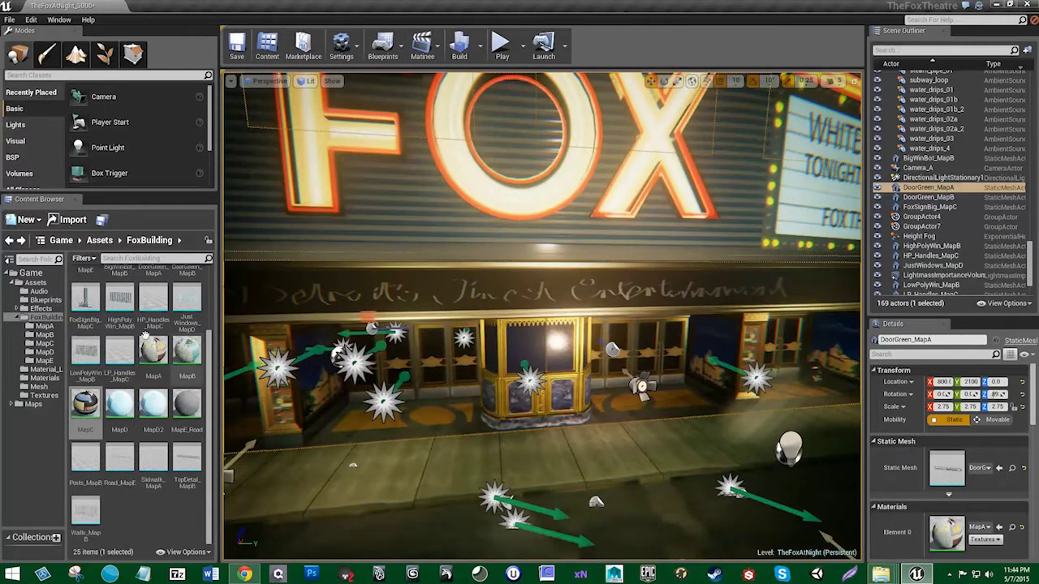
# Step: Inspect the FoxSignBig_MapC mesh and its Element 0 material's node connections, and close the editor window
pyautogui.doubleClick(85, 301)
pyautogui.moveTo(602, 385)
pyautogui.mouseDown(button='right')
pyautogui.moveTo(616, 332)
pyautogui.moveTo(572, 454)
pyautogui.moveTo(611, 375)
pyautogui.mouseUp(button='right')
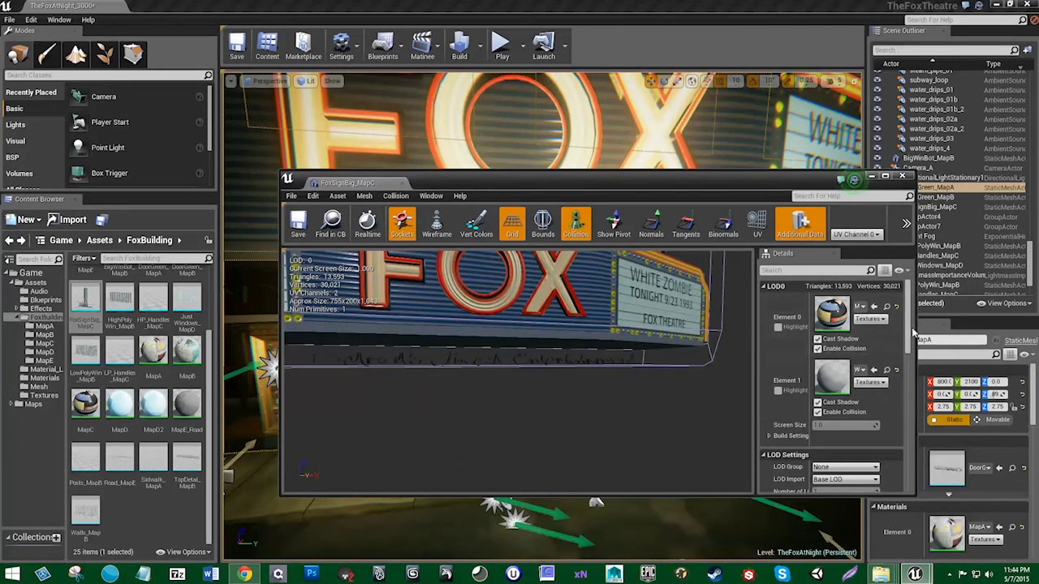
pyautogui.moveTo(910, 338)
pyautogui.mouseDown()
pyautogui.moveTo(912, 367)
pyautogui.moveTo(915, 319)
pyautogui.mouseUp()
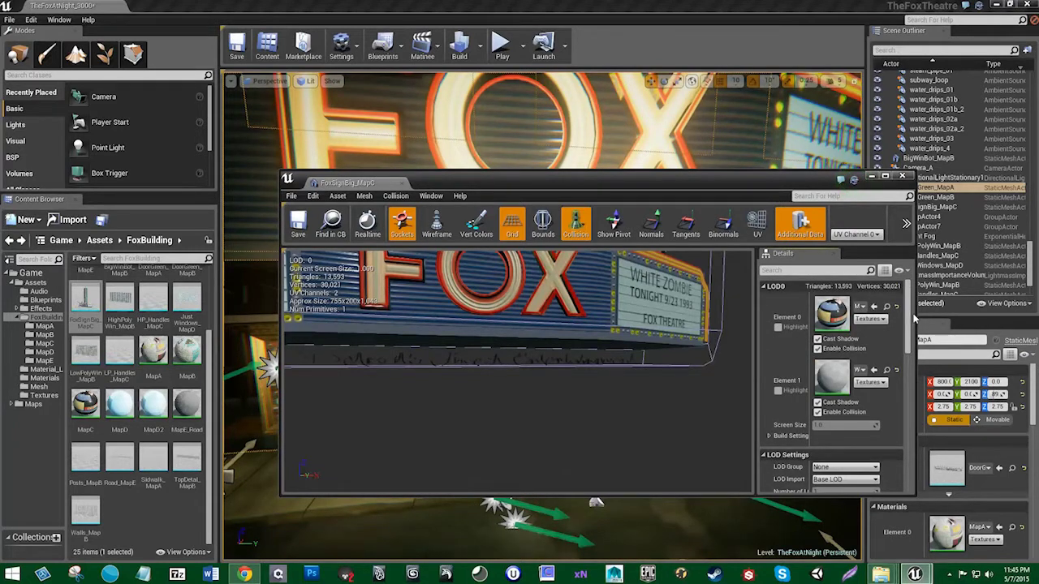
pyautogui.doubleClick(829, 311)
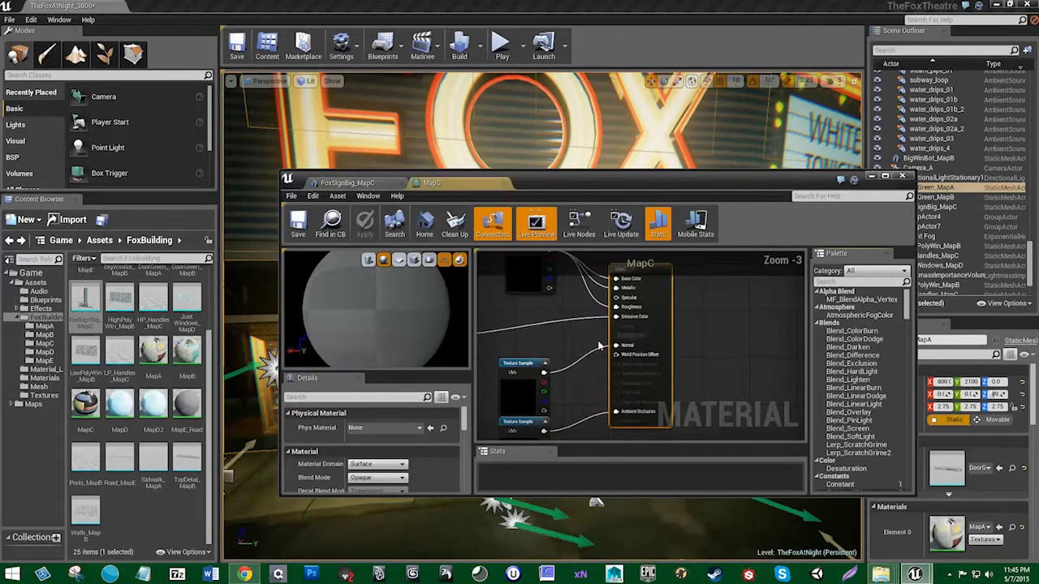
pyautogui.moveTo(554, 323); pyautogui.dragTo(607, 356, button='right')
pyautogui.scroll(3, 568, 316)
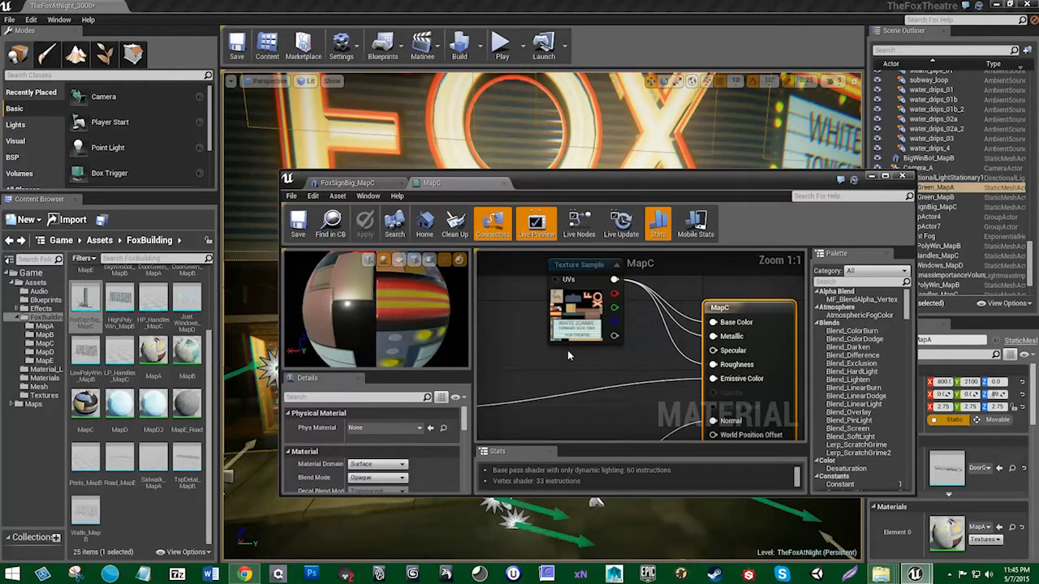
pyautogui.scroll(-3, 568, 350)
pyautogui.click(900, 176)
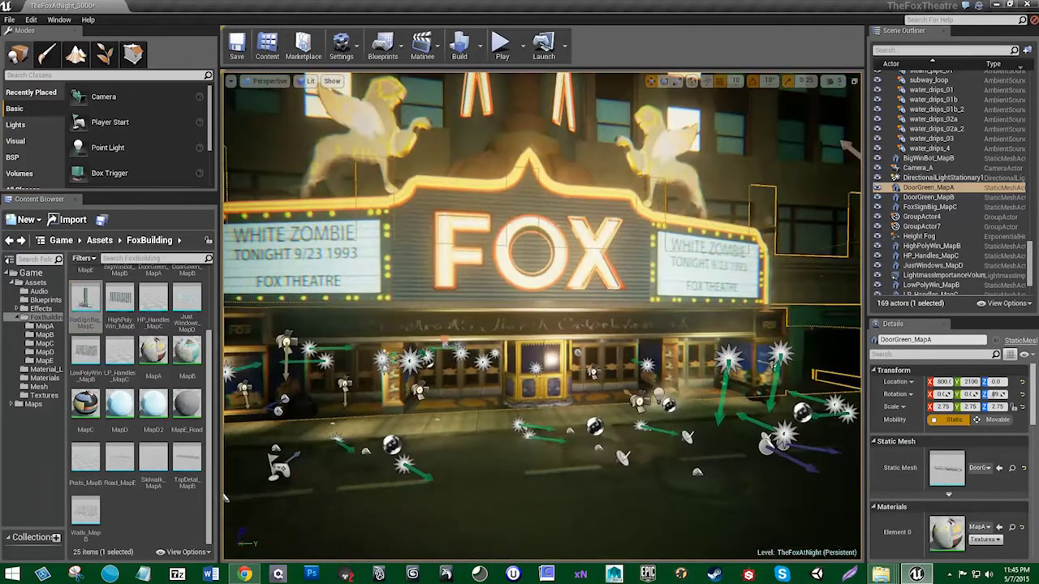
# Step: Duplicate the PointLightMovable133 spotlight beside the ticket booth
pyautogui.moveTo(652, 369); pyautogui.dragTo(659, 393, button='right')
pyautogui.press('w')
pyautogui.click(587, 349)
pyautogui.press('w')
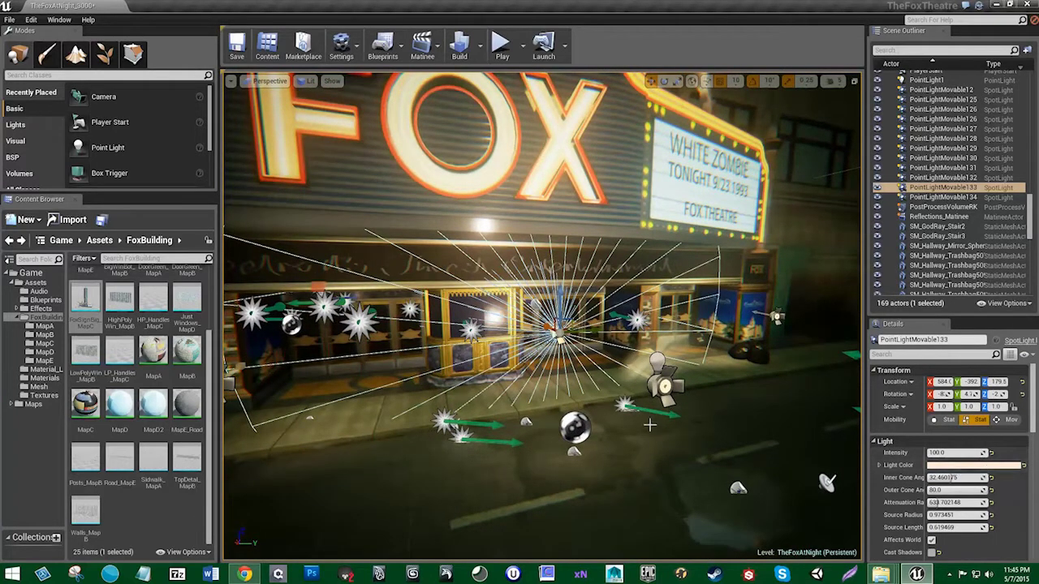
pyautogui.click(31, 21)
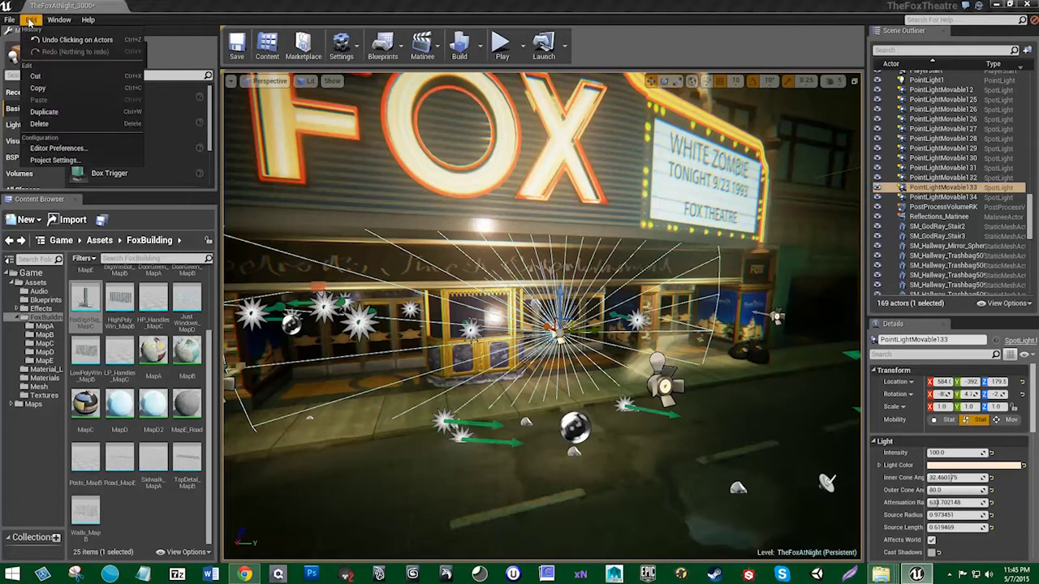
pyautogui.click(126, 115)
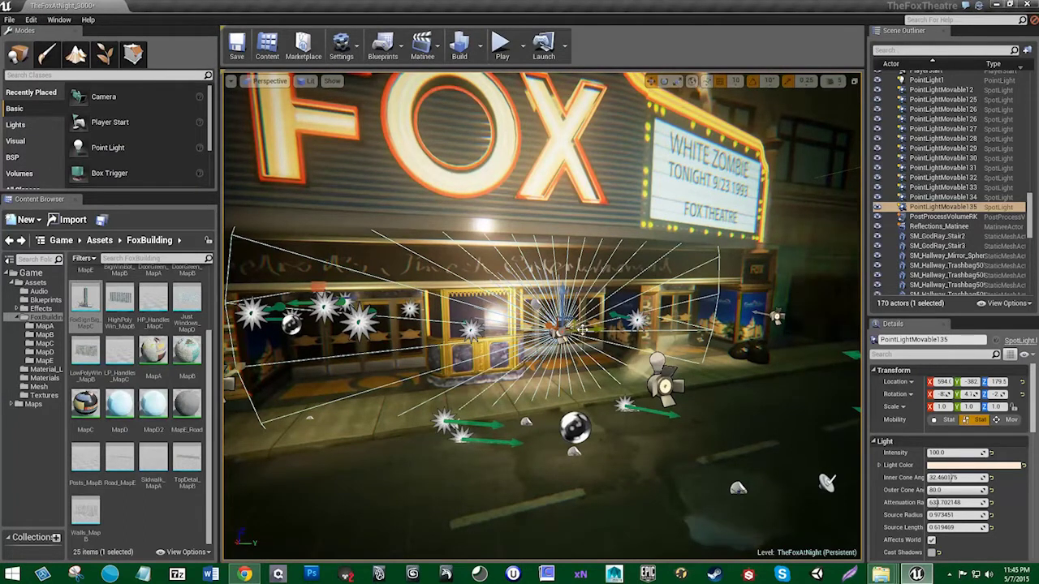
# Step: Move the duplicated spotlight out in front of the marquee to about X 124, Z 350 and rotate it to aim at the sign
pyautogui.moveTo(561, 298); pyautogui.dragTo(570, 112)
pyautogui.moveTo(571, 112); pyautogui.dragTo(536, 219, button='right')
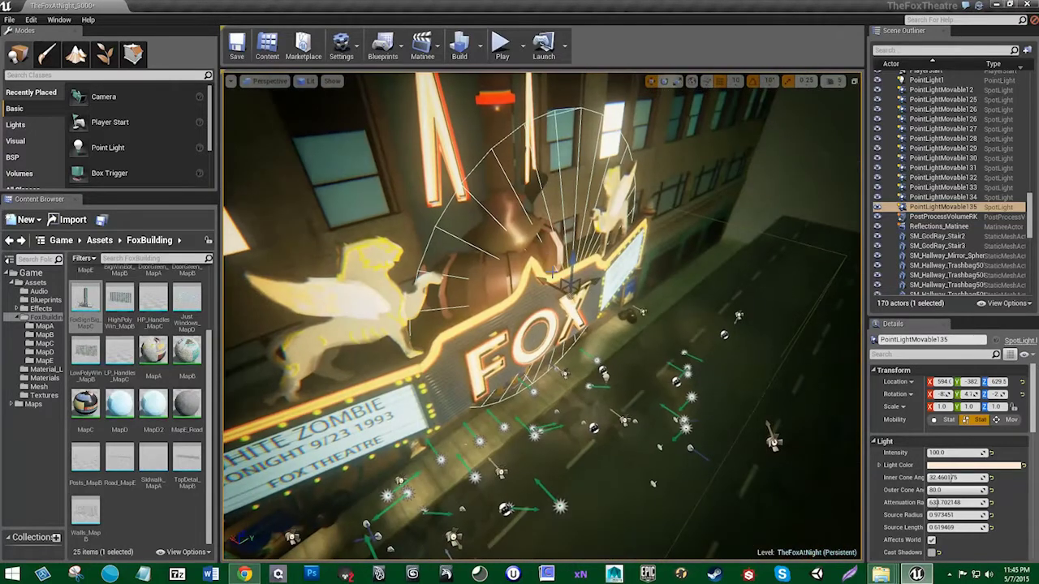
pyautogui.moveTo(550, 285); pyautogui.dragTo(628, 374)
pyautogui.moveTo(658, 343); pyautogui.dragTo(640, 335)
pyautogui.press('e')
pyautogui.moveTo(714, 326); pyautogui.dragTo(618, 500, button='right')
pyautogui.moveTo(589, 492); pyautogui.dragTo(579, 521)
pyautogui.press('w')
pyautogui.moveTo(579, 521); pyautogui.dragTo(605, 417, button='right')
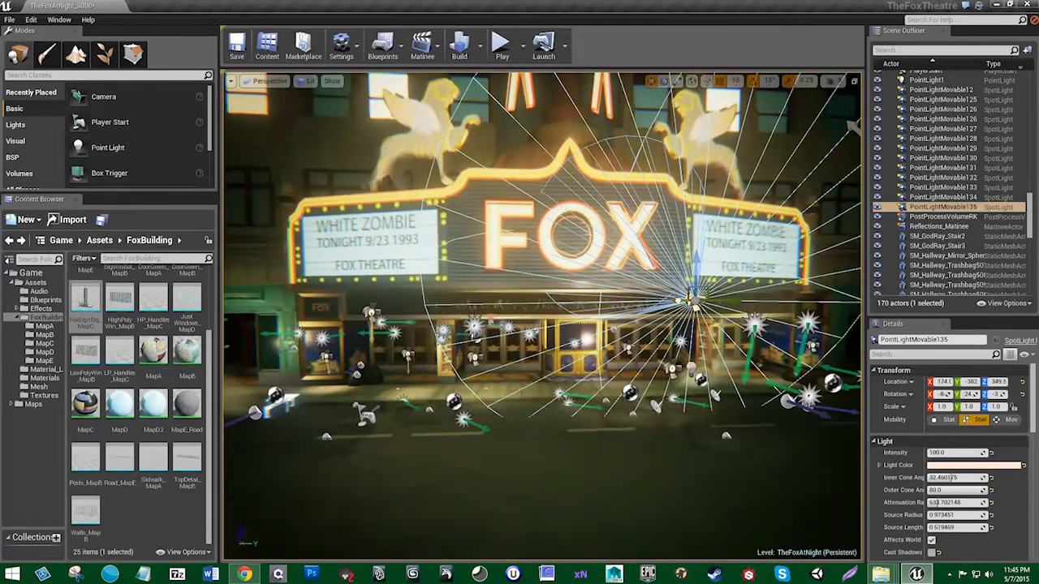
# Step: Change the marquee spotlight's light color to a warm orange and raise its intensity to about 4632
pyautogui.click(974, 465)
pyautogui.moveTo(887, 428); pyautogui.dragTo(899, 425)
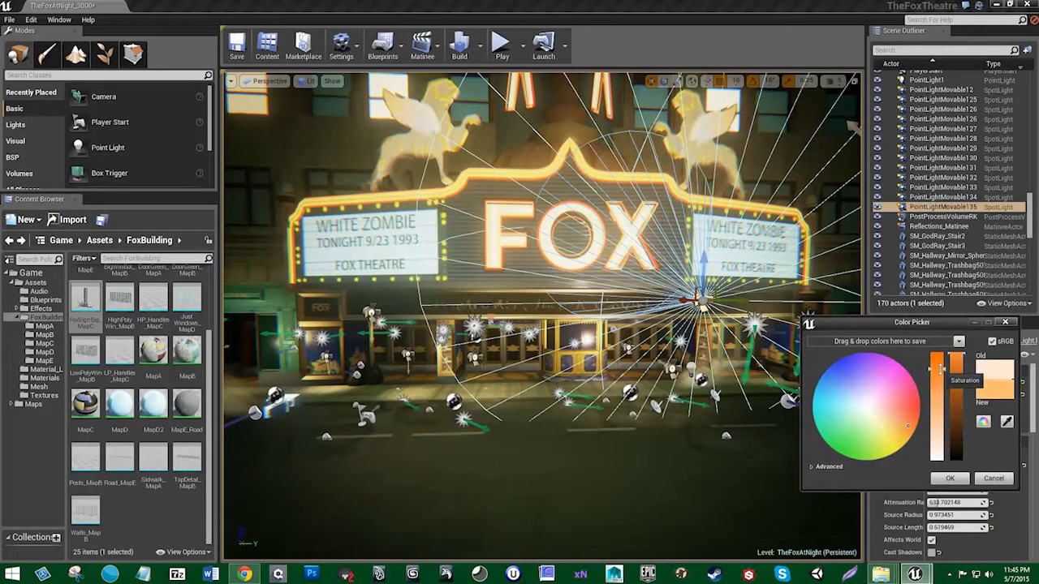
pyautogui.click(964, 481)
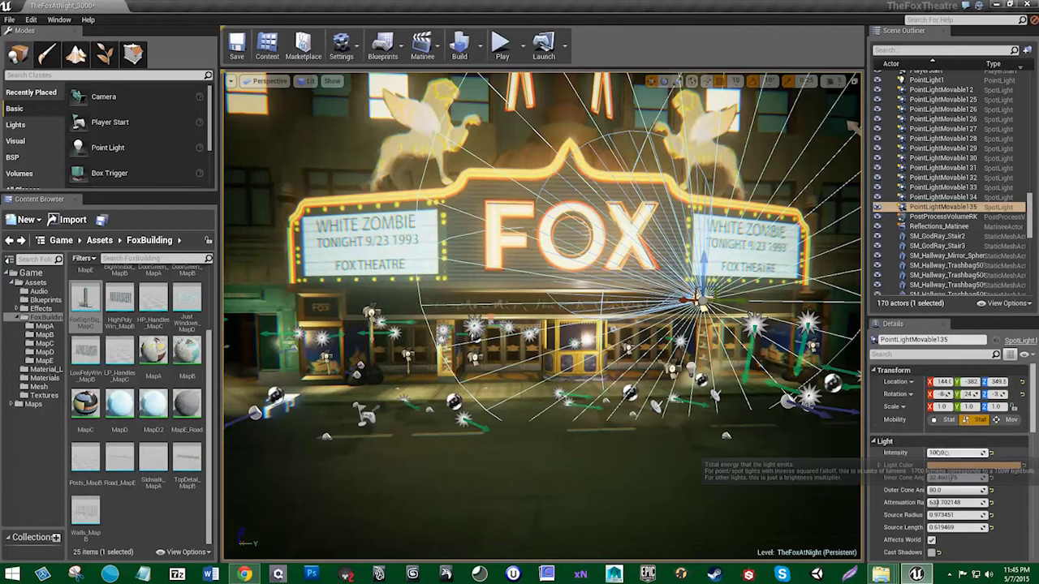
pyautogui.moveTo(948, 453); pyautogui.dragTo(953, 452)
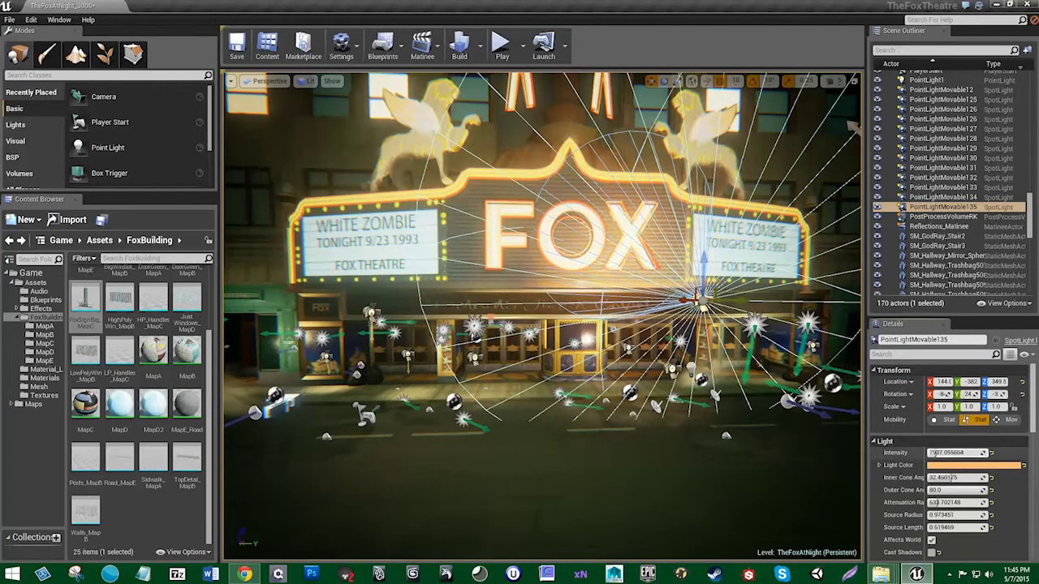
pyautogui.click(958, 466)
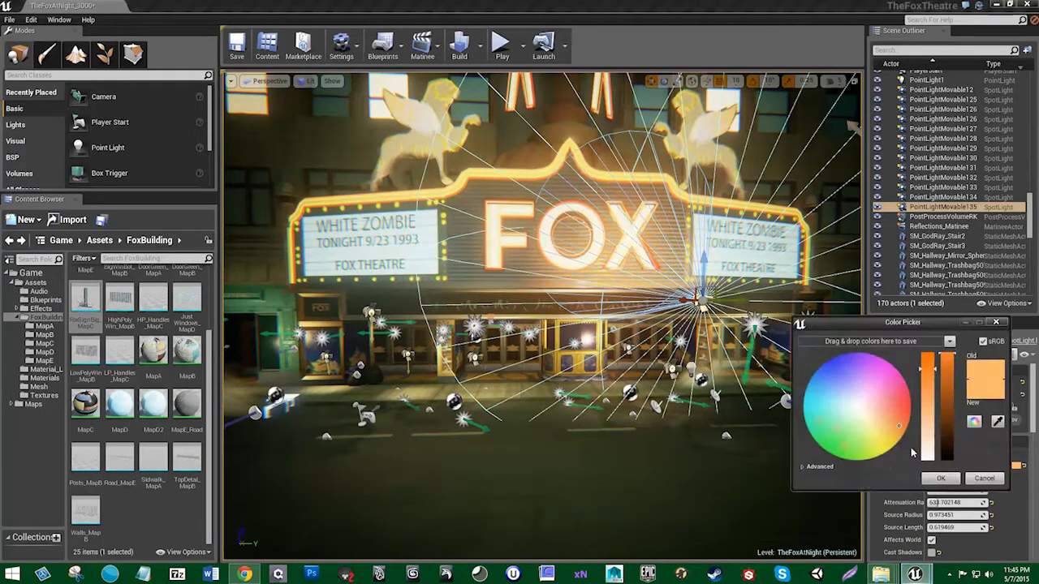
pyautogui.moveTo(907, 427); pyautogui.dragTo(905, 425)
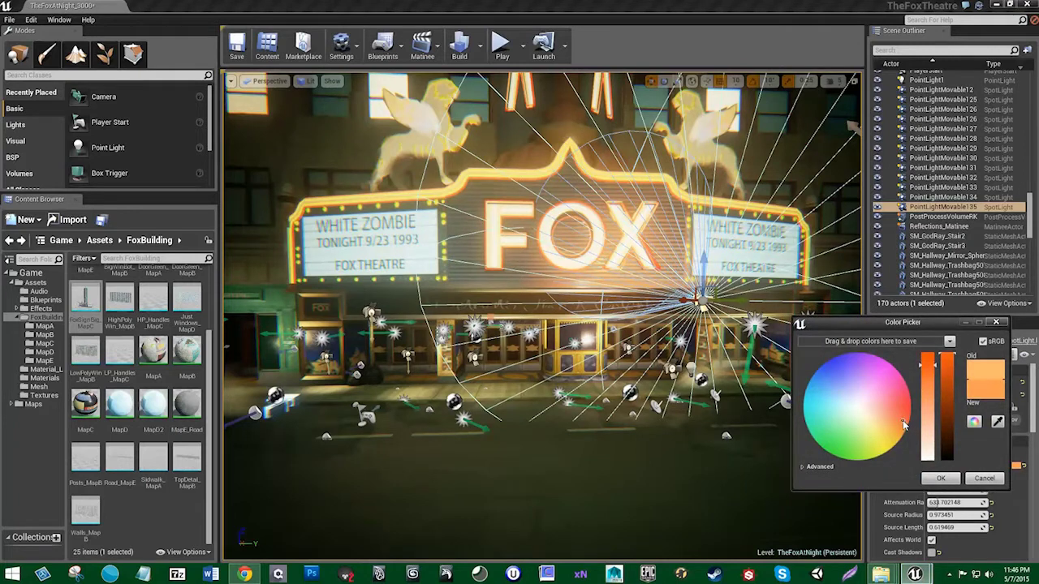
pyautogui.click(954, 478)
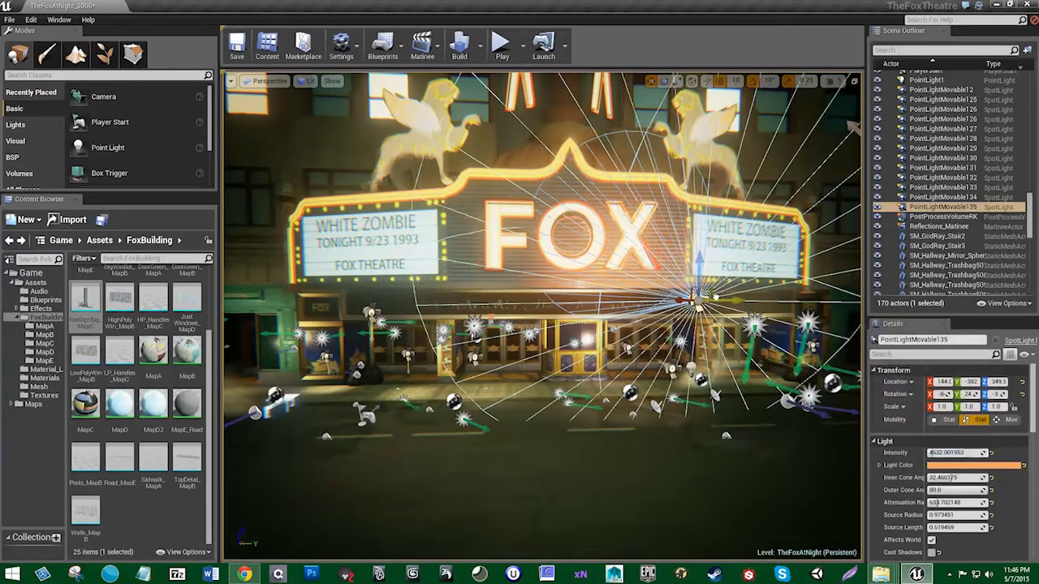
# Step: Move the marquee spotlight to about X 104, Y -582 so it sits beneath the FOX lettering, and deselect it
pyautogui.moveTo(716, 300)
pyautogui.mouseDown()
pyautogui.moveTo(817, 300)
pyautogui.moveTo(709, 301)
pyautogui.moveTo(724, 300)
pyautogui.mouseUp()
pyautogui.moveTo(919, 381); pyautogui.dragTo(913, 382)
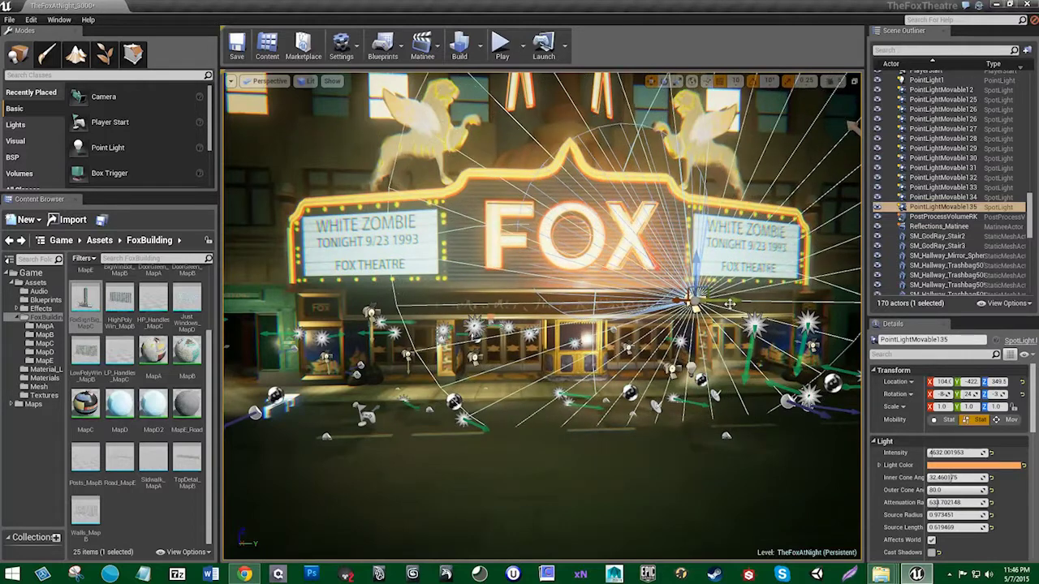
pyautogui.moveTo(730, 303); pyautogui.dragTo(658, 302)
pyautogui.click(750, 474)
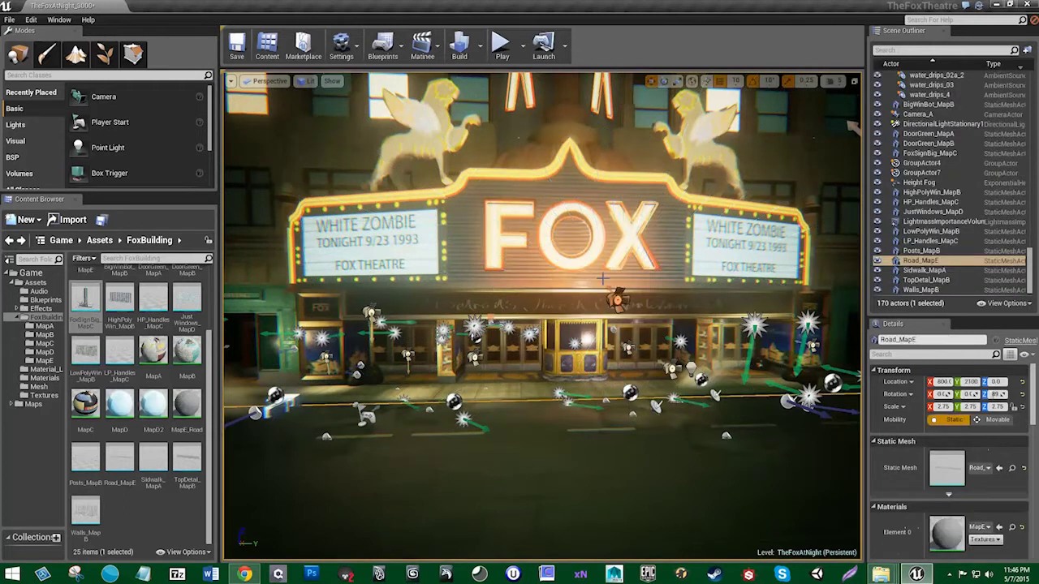
# Step: Soften the marquee spotlight's light color to a paler, less saturated orange and deselect the light
pyautogui.click(616, 302)
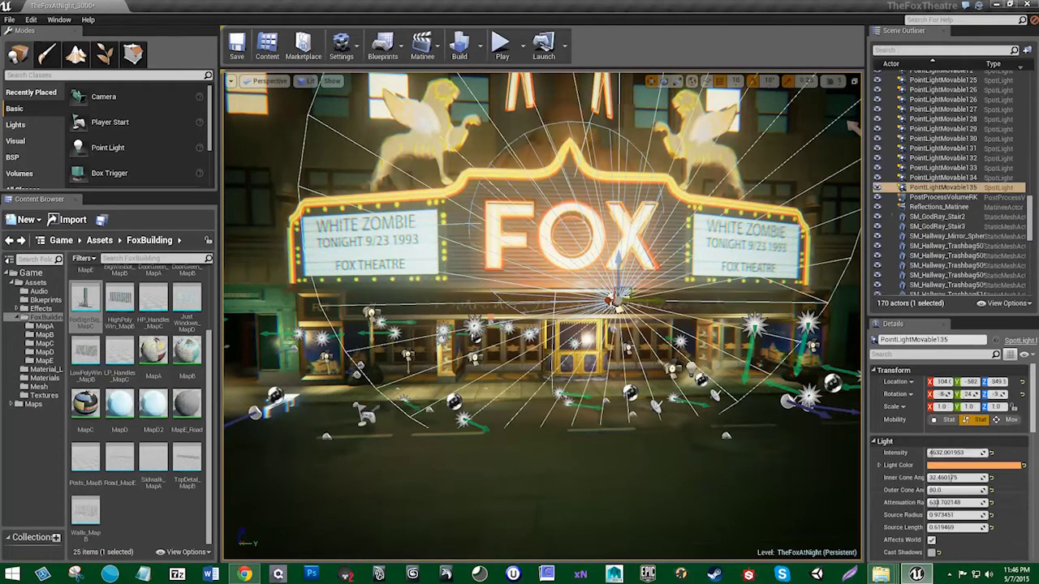
pyautogui.click(935, 463)
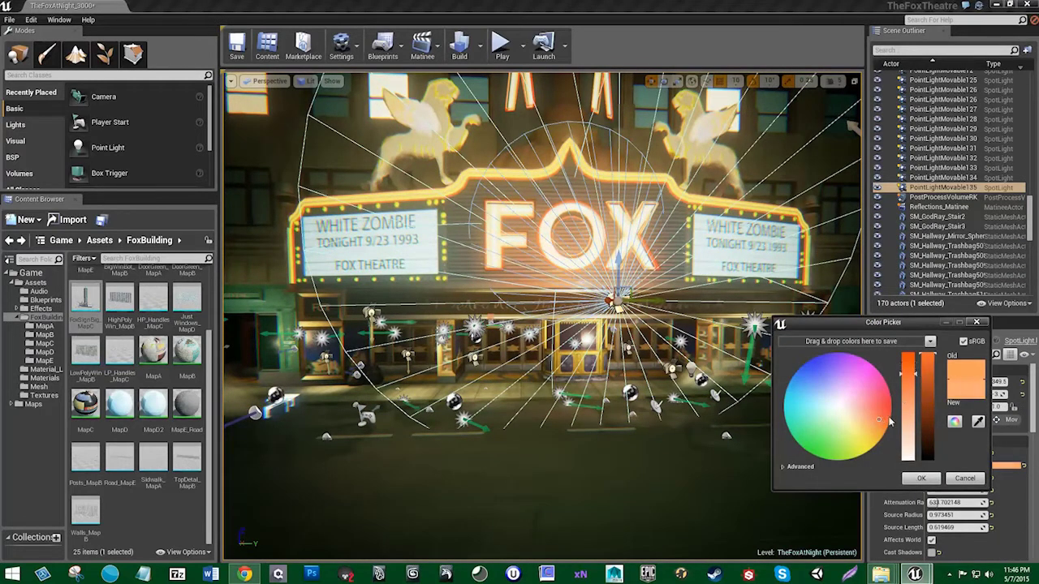
pyautogui.click(919, 479)
pyautogui.click(832, 455)
# Step: Open the MapD window material, set Const B of the Multiply node after the Texture Sample to 0.078, and save
pyautogui.moveTo(671, 425); pyautogui.dragTo(690, 284, button='right')
pyautogui.moveTo(728, 358); pyautogui.dragTo(711, 416, button='right')
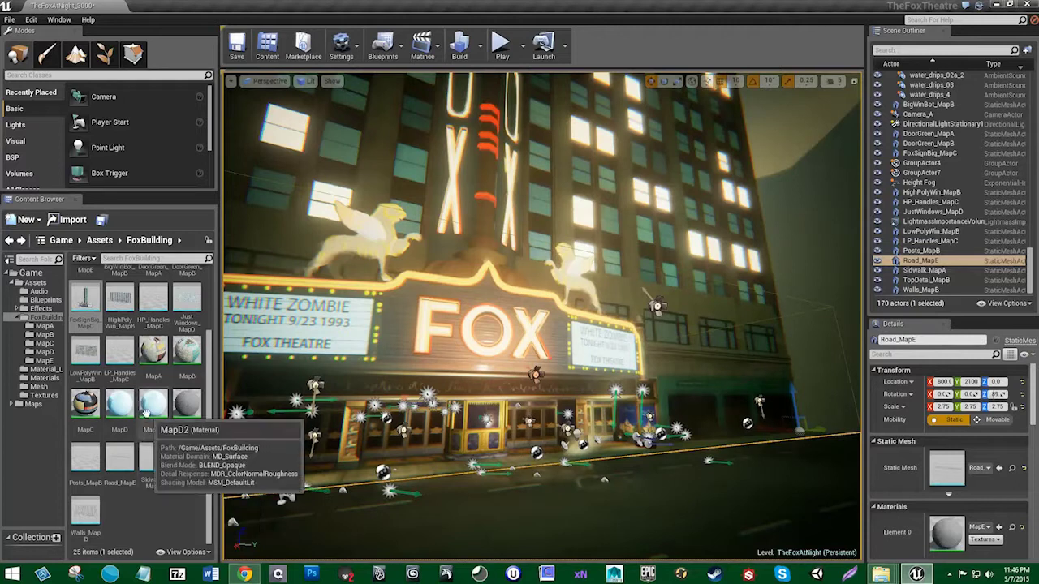
pyautogui.doubleClick(120, 404)
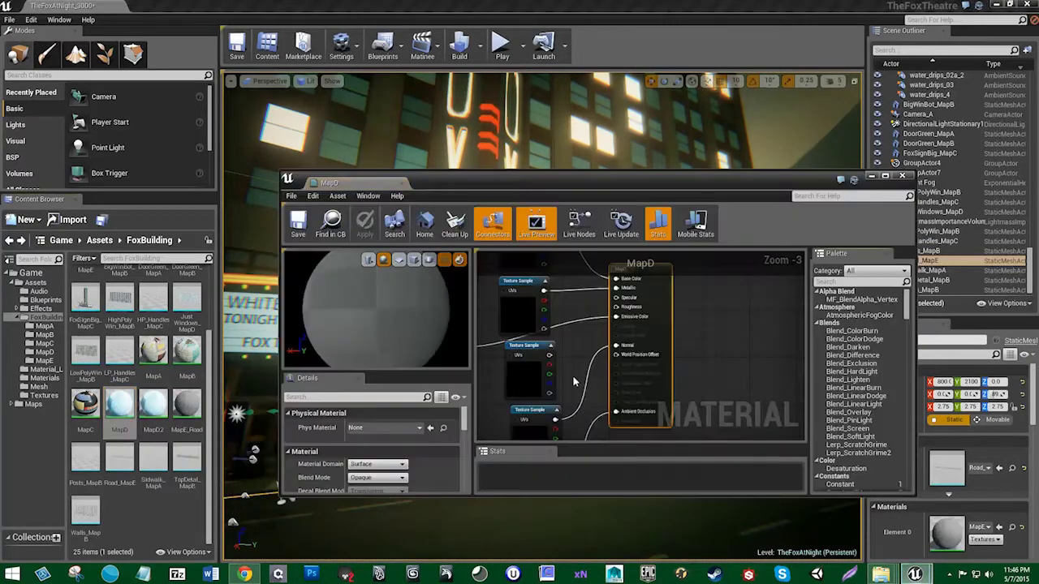
pyautogui.moveTo(569, 366); pyautogui.dragTo(698, 379, button='right')
pyautogui.click(583, 348)
pyautogui.moveTo(508, 174); pyautogui.dragTo(908, 177)
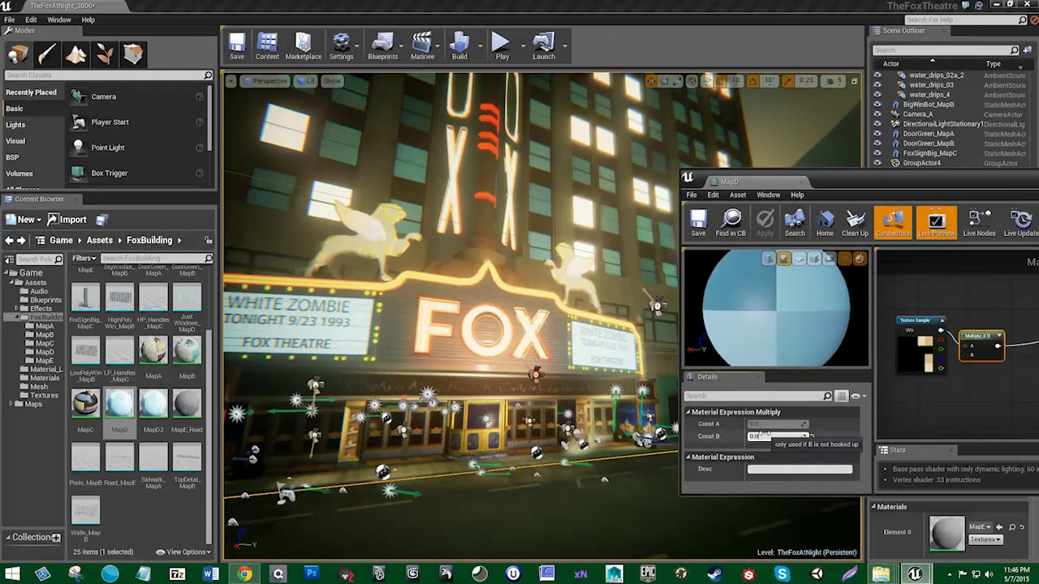
pyautogui.press('Return')
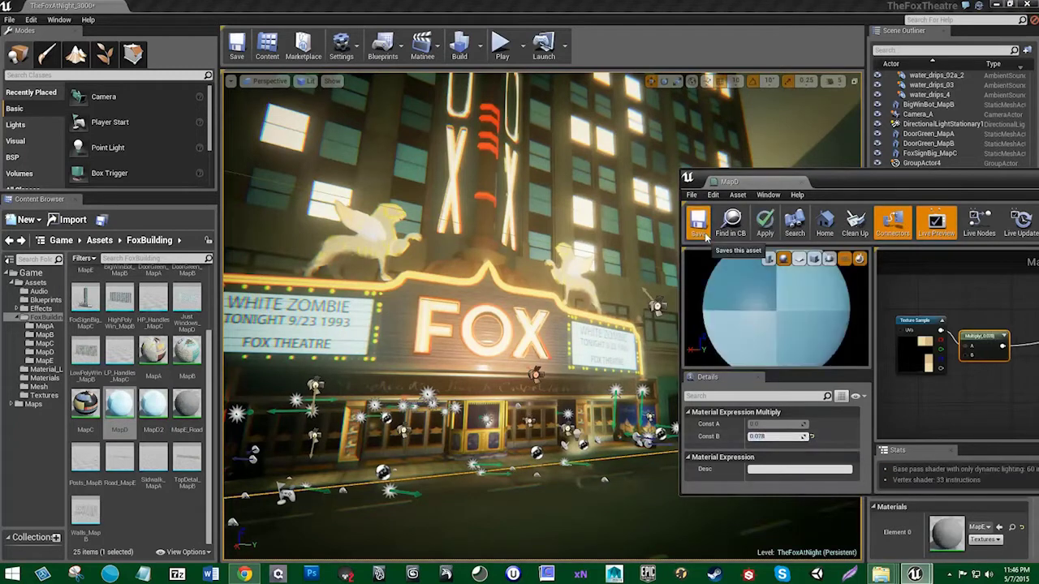
pyautogui.click(699, 224)
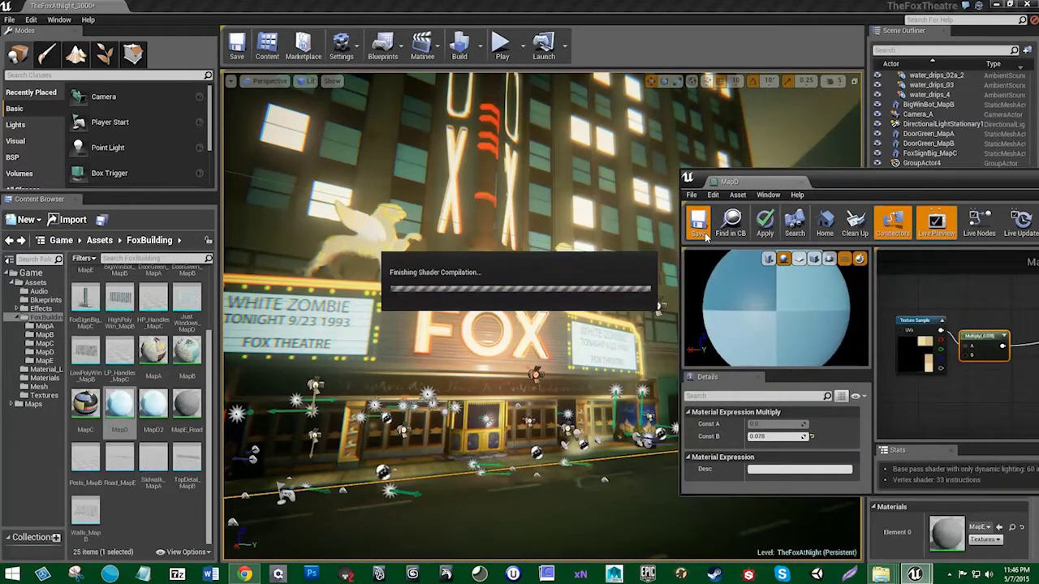
# Step: Lower the MapD Multiply node's Const B to 0.045, save the material and close its editor
pyautogui.click(763, 436)
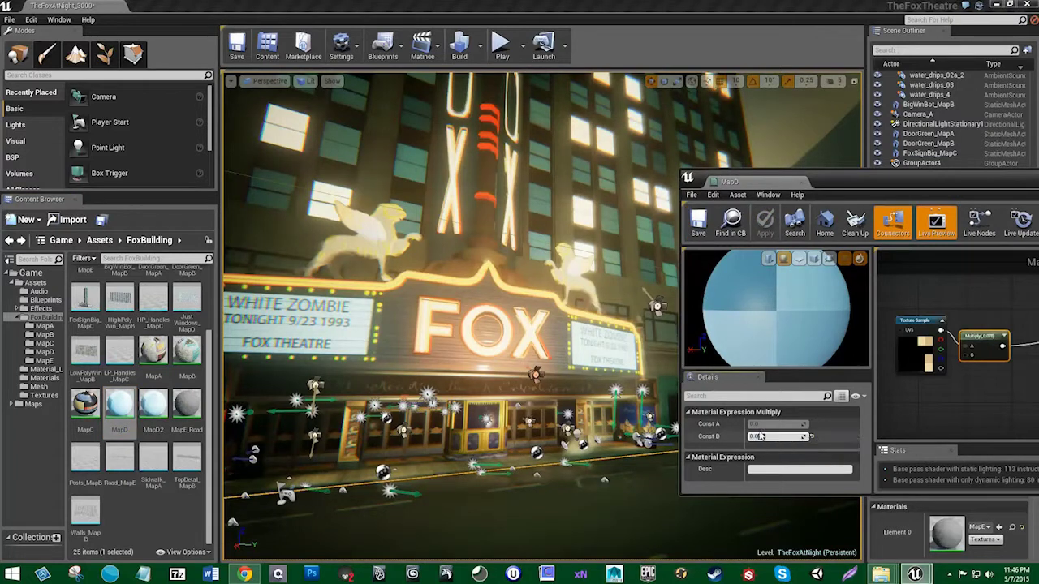
pyautogui.write('45')
pyautogui.press('Return')
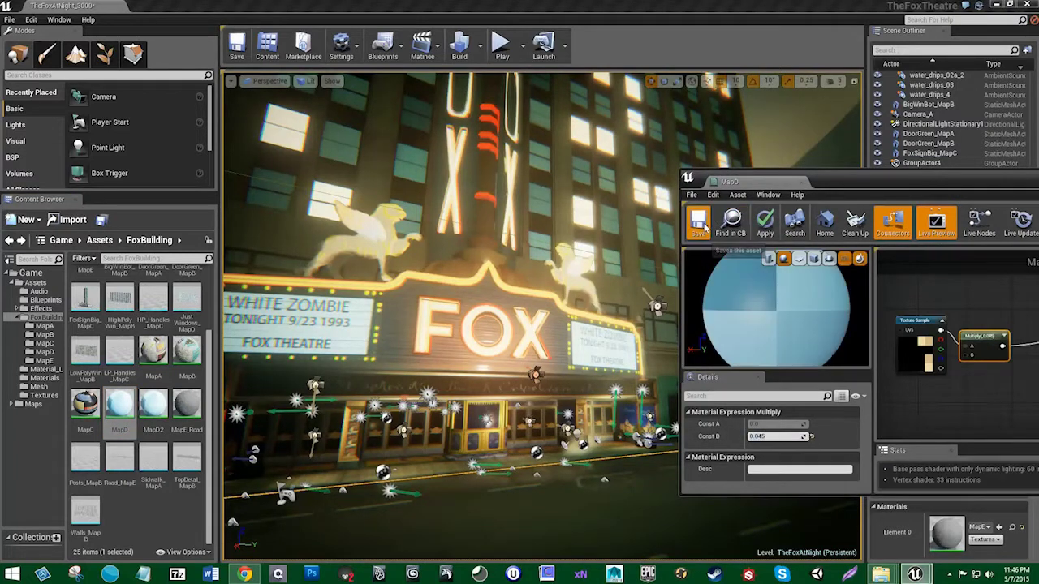
pyautogui.click(699, 223)
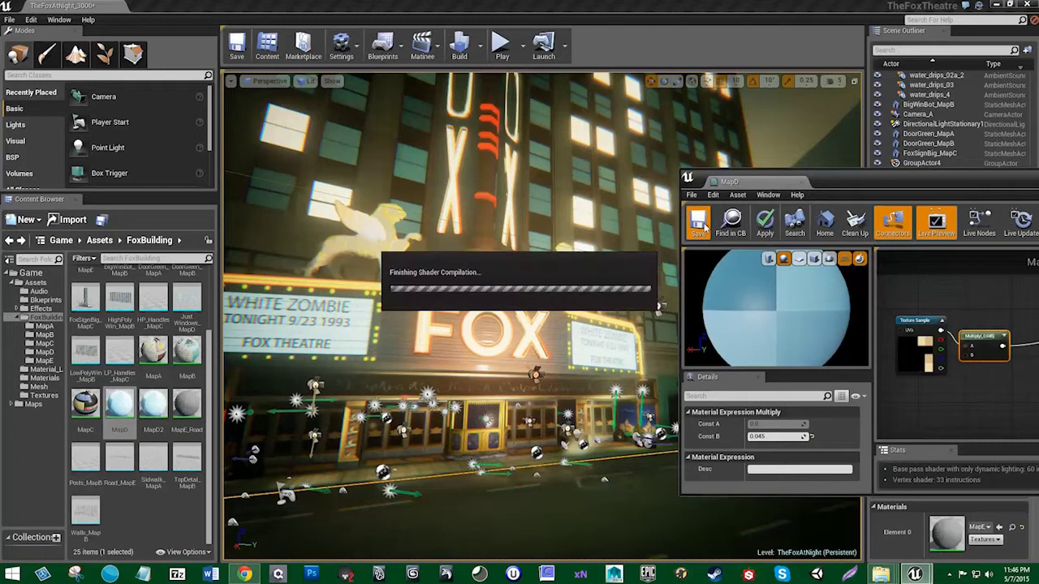
pyautogui.moveTo(935, 187); pyautogui.dragTo(608, 201)
pyautogui.click(976, 191)
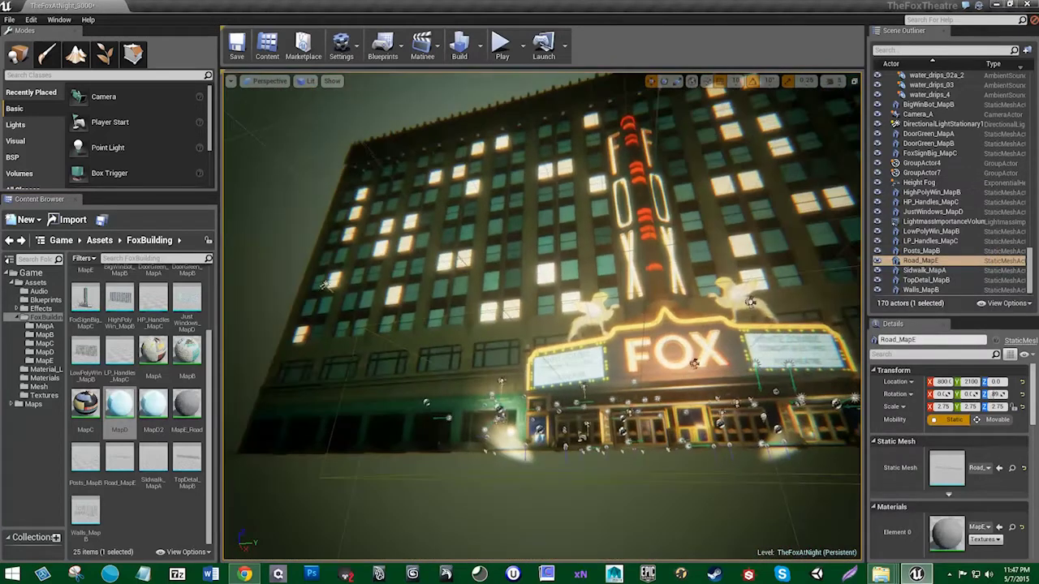
# Step: Duplicate the spotlight beside the ticket booth and move the copy along the street to about Y 987, by the neighbouring storefront
pyautogui.moveTo(543, 316); pyautogui.dragTo(646, 334, button='right')
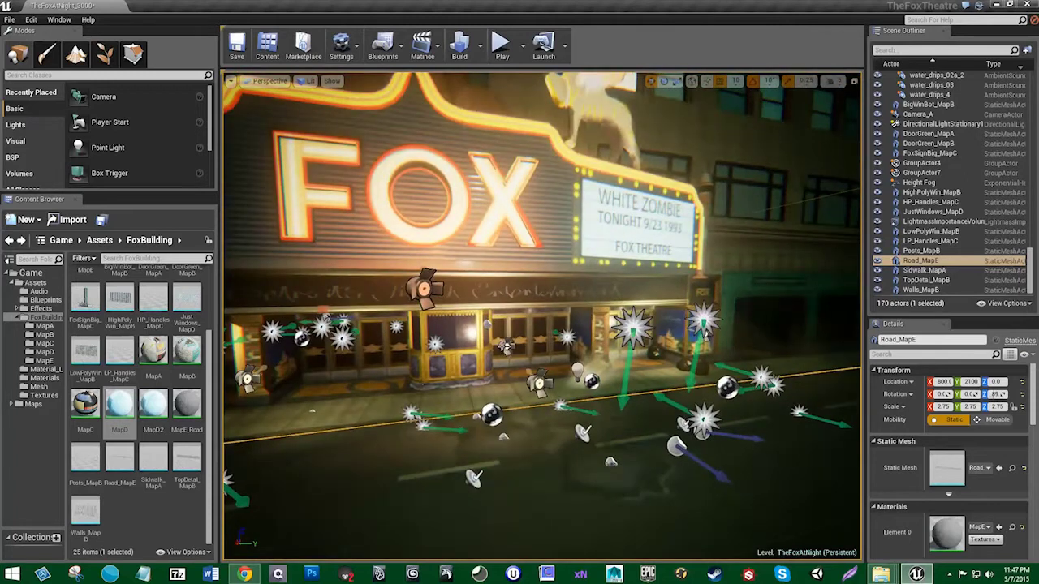
pyautogui.click(507, 349)
pyautogui.hotkey('ctrl', 'w')
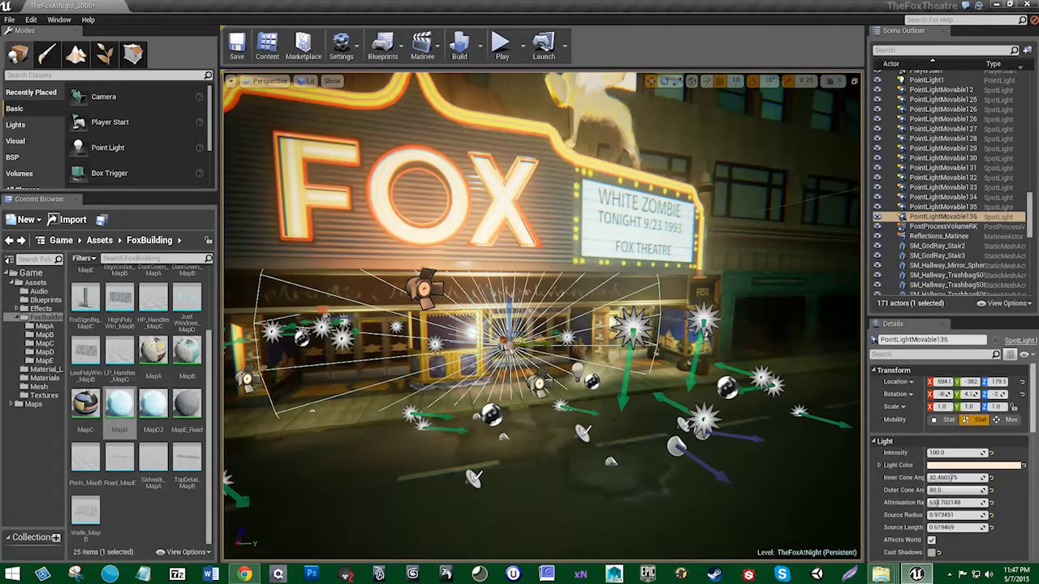
pyautogui.moveTo(781, 344); pyautogui.dragTo(855, 339)
pyautogui.moveTo(811, 340); pyautogui.dragTo(758, 366, button='right')
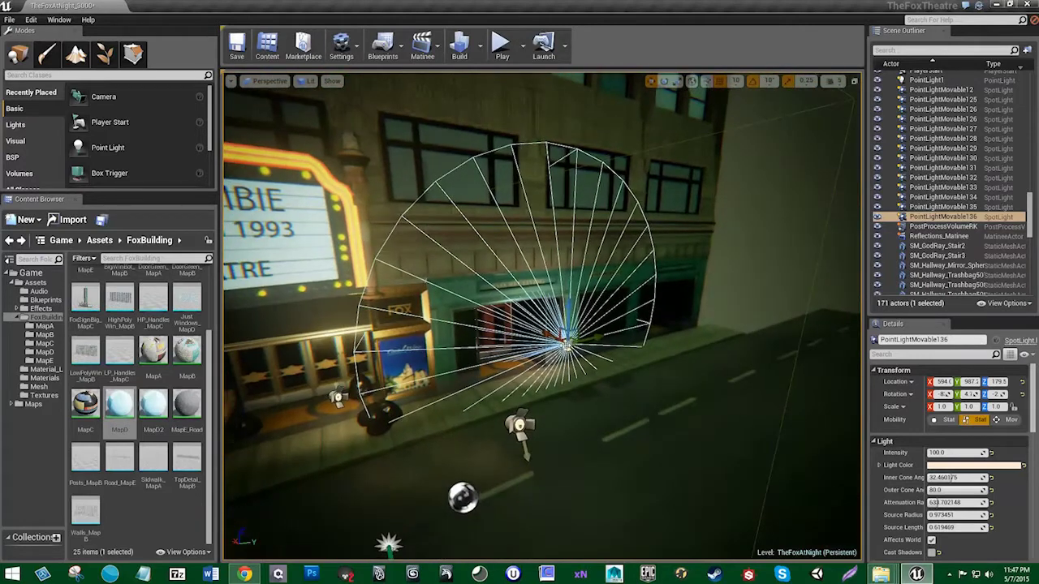
# Step: Move the copied spotlight out over the street to about X -56, Y 887, Z 440 and set its Z rotation to about 27°
pyautogui.moveTo(641, 375); pyautogui.dragTo(827, 274)
pyautogui.moveTo(828, 274)
pyautogui.mouseDown(button='right')
pyautogui.moveTo(783, 268)
pyautogui.moveTo(844, 284)
pyautogui.mouseUp(button='right')
pyautogui.moveTo(698, 308); pyautogui.dragTo(673, 311, button='right')
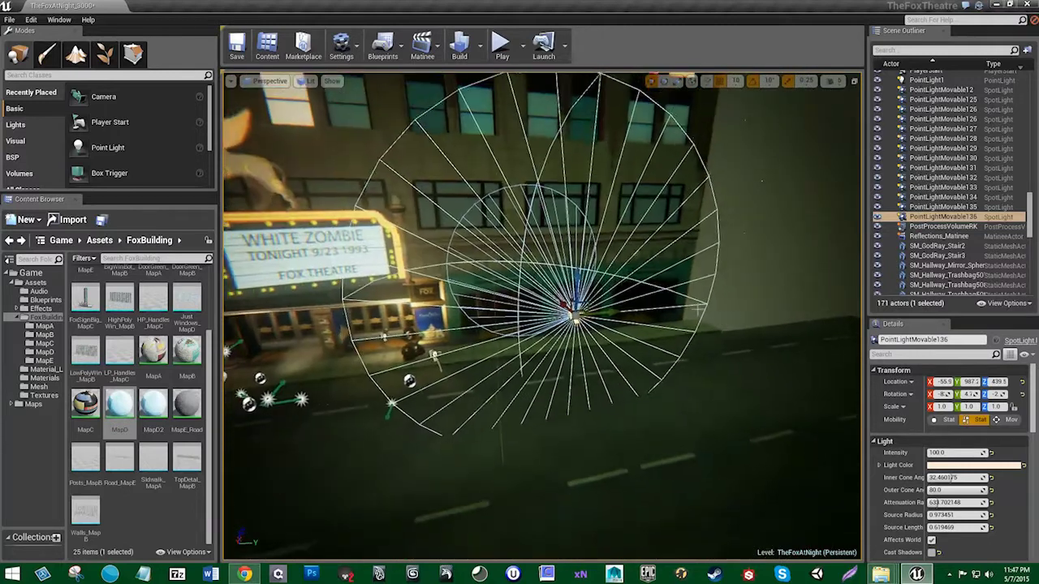
pyautogui.moveTo(607, 311); pyautogui.dragTo(506, 339)
pyautogui.press('e')
pyautogui.press('w')
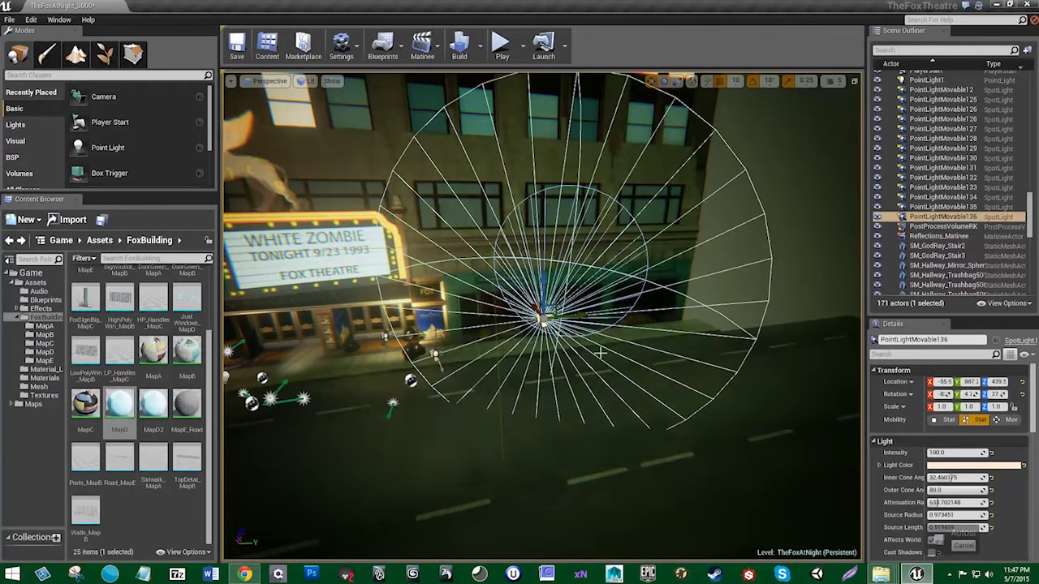
# Step: Set the spotlight's inner cone angle to 1, outer cone angle to about 54.8 and attenuation radius to about 3285
pyautogui.moveTo(602, 353); pyautogui.dragTo(531, 345, button='right')
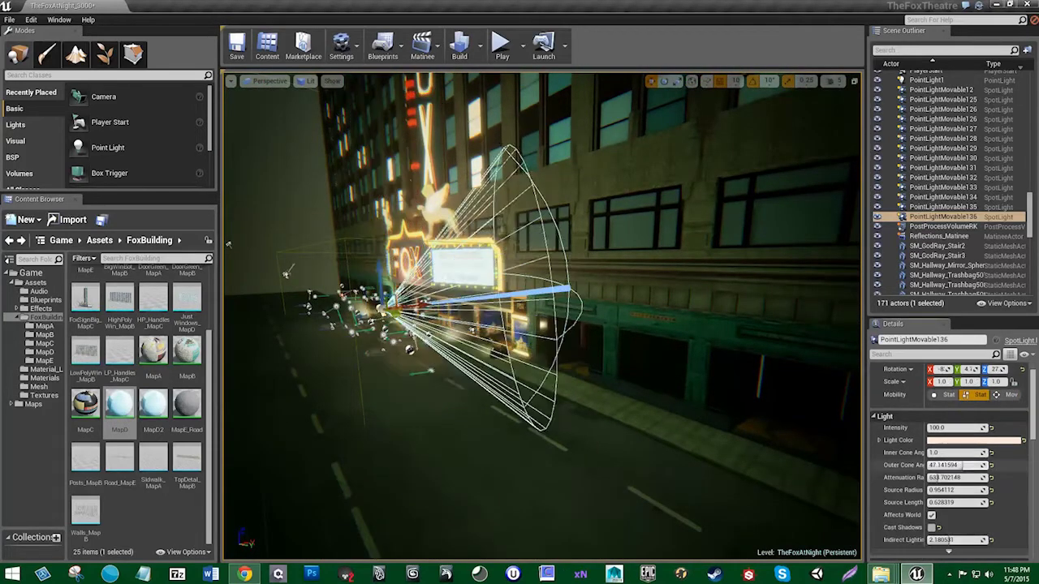
pyautogui.moveTo(959, 465)
pyautogui.mouseDown()
pyautogui.moveTo(985, 478)
pyautogui.moveTo(958, 478)
pyautogui.mouseUp()
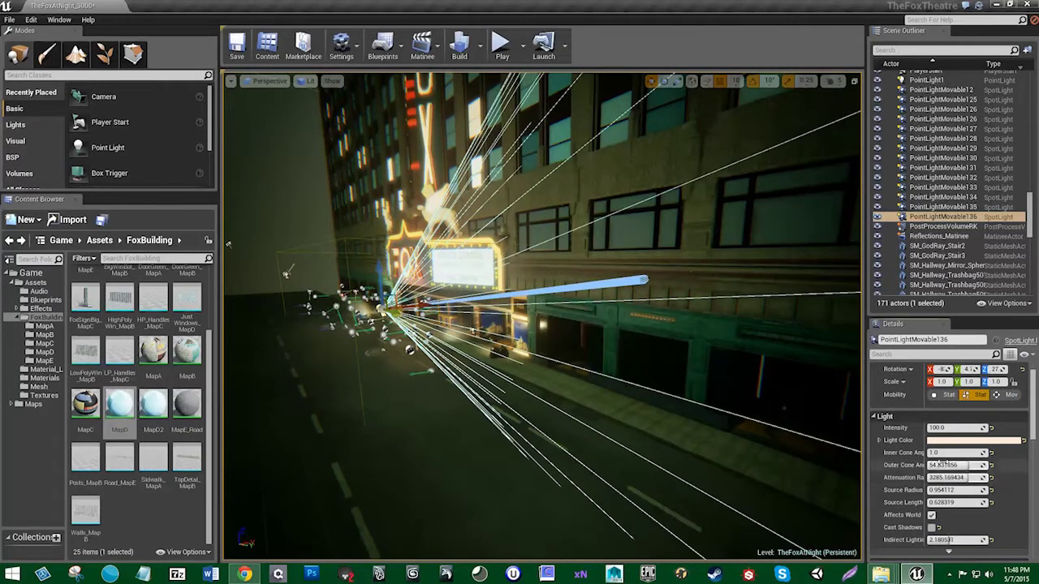
# Step: Try several intensities on the storefront spotlight and settle on 700
pyautogui.moveTo(941, 427)
pyautogui.mouseDown()
pyautogui.moveTo(974, 427)
pyautogui.moveTo(956, 428)
pyautogui.mouseUp()
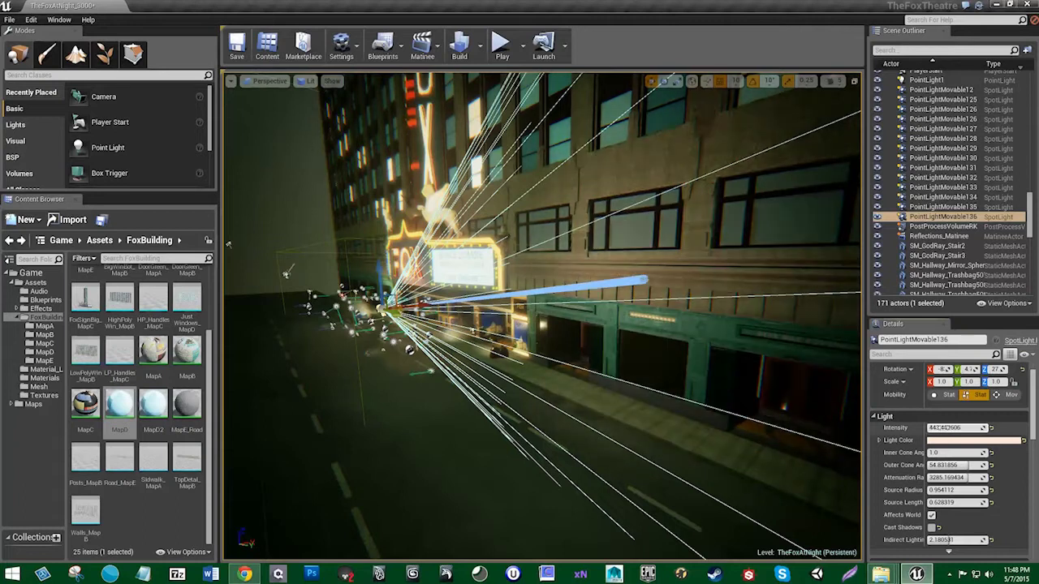
pyautogui.write('500')
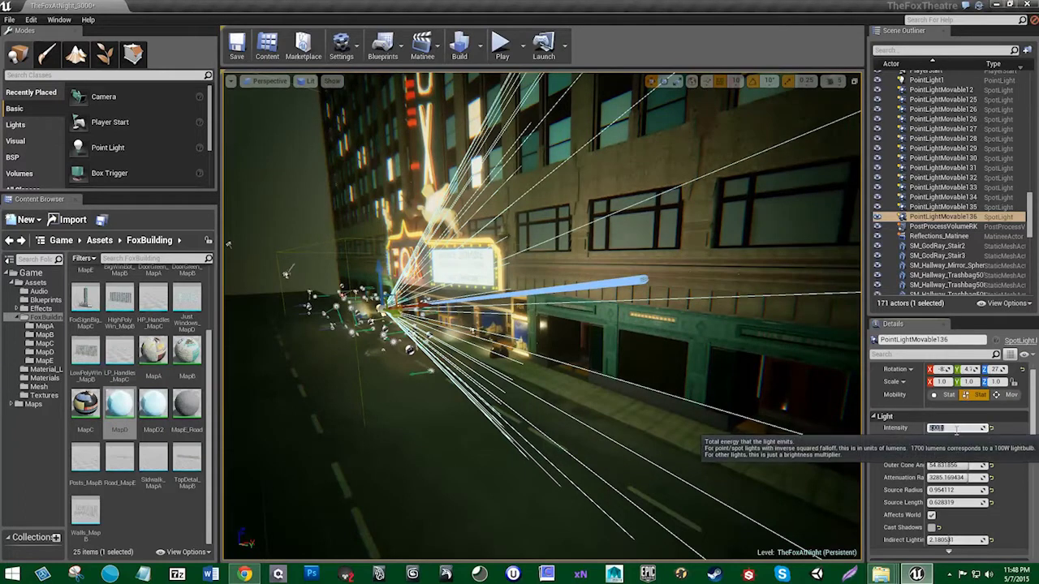
pyautogui.press('Return')
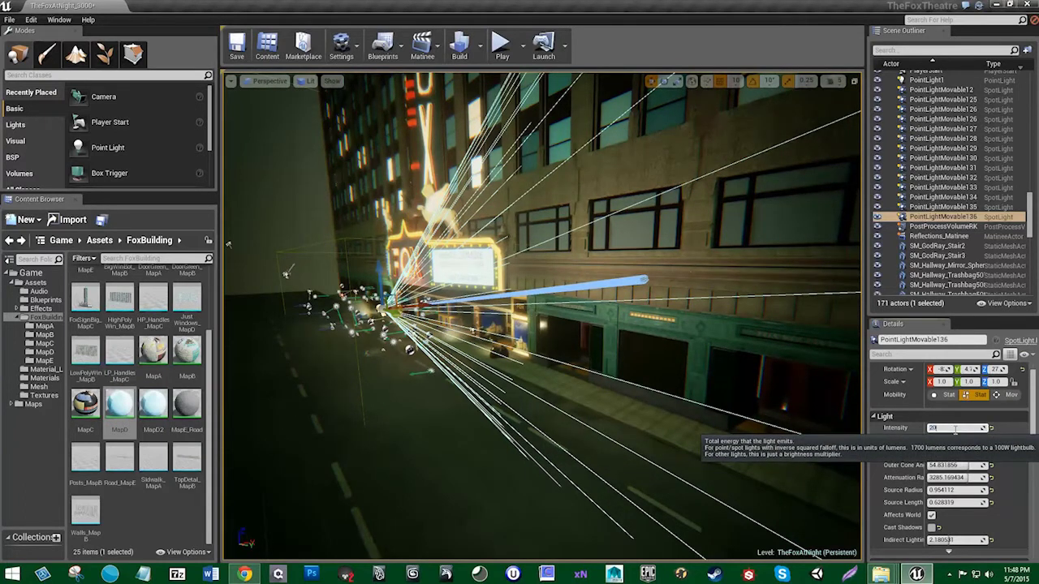
pyautogui.press('Return')
pyautogui.moveTo(955, 428); pyautogui.dragTo(895, 421)
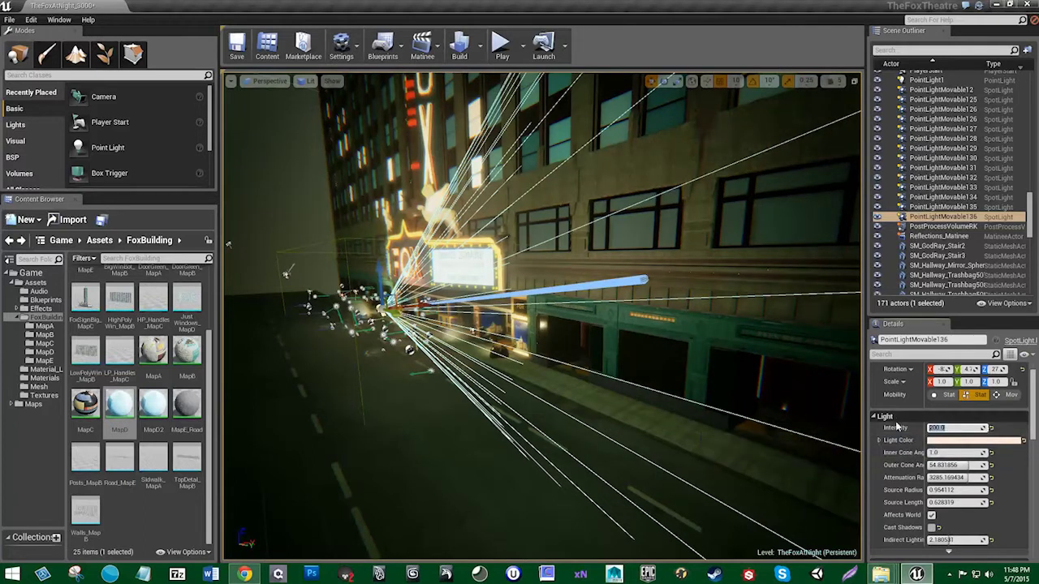
pyautogui.write('700')
pyautogui.press('Return')
# Step: Lower the storefront spotlight and turn it further along the facade to a Z rotation of about 37°
pyautogui.moveTo(379, 277); pyautogui.dragTo(381, 311)
pyautogui.moveTo(397, 320); pyautogui.dragTo(519, 319, button='right')
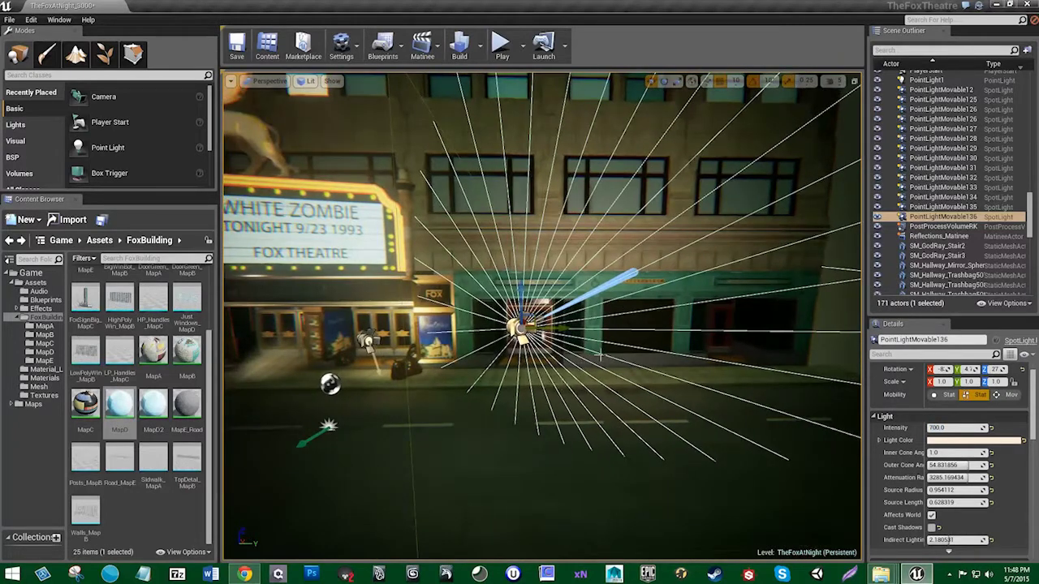
pyautogui.press('e')
pyautogui.moveTo(545, 338); pyautogui.dragTo(517, 328)
pyautogui.press('w')
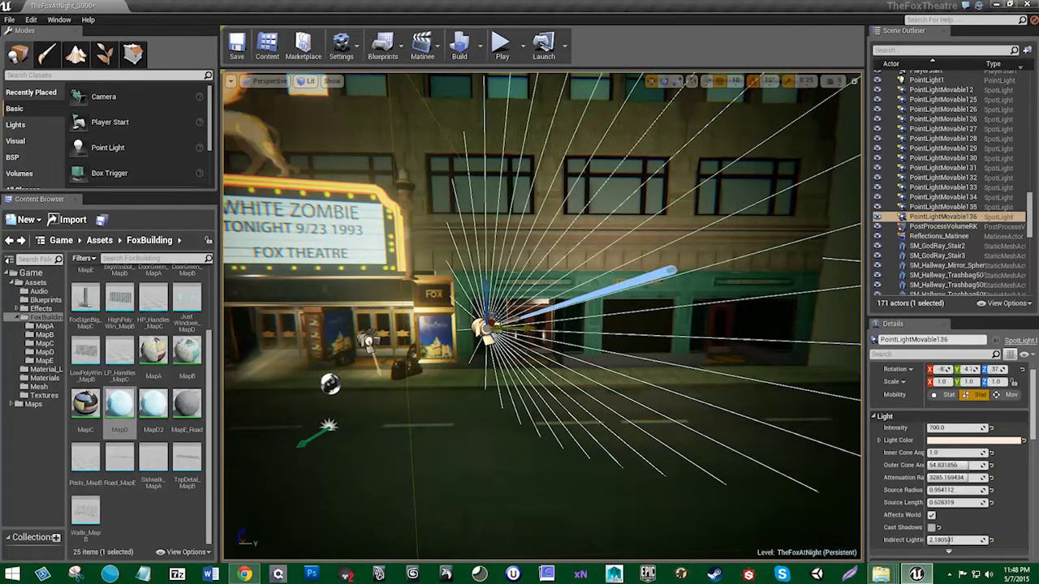
# Step: Toggle the storefront spotlight's Affects World setting off and back on to compare its effect on the facade
pyautogui.moveTo(654, 411); pyautogui.dragTo(568, 410, button='right')
pyautogui.moveTo(654, 411); pyautogui.dragTo(623, 399, button='right')
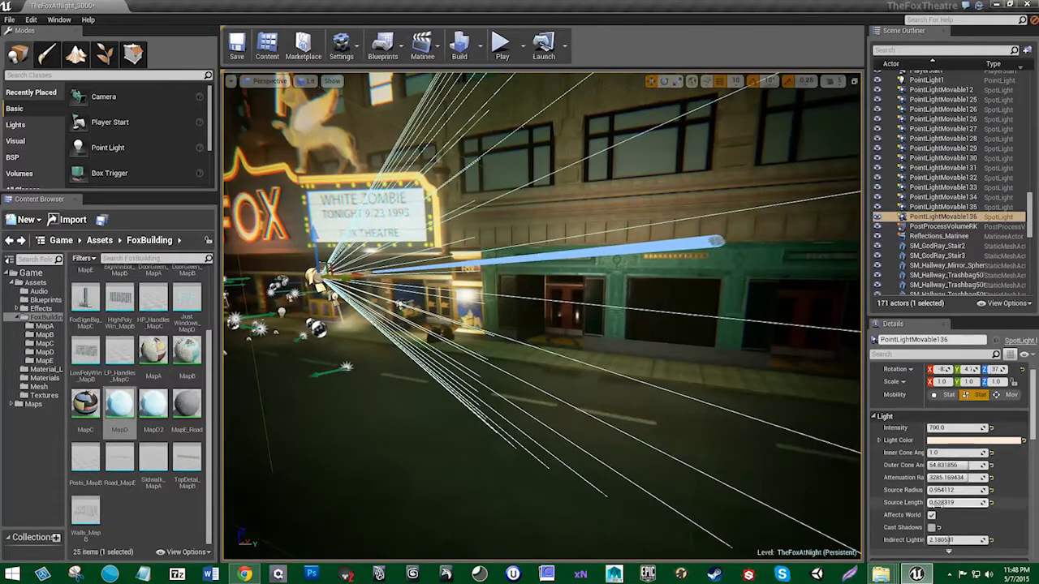
pyautogui.click(933, 516)
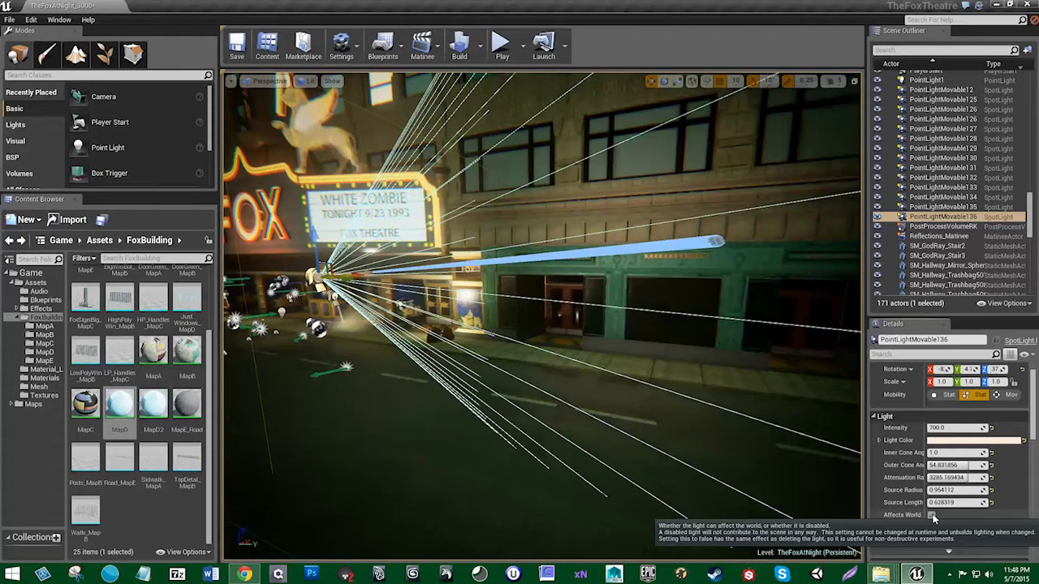
pyautogui.click(932, 516)
# Step: Duplicate the storefront spotlight in front of the building's facade
pyautogui.moveTo(696, 412)
pyautogui.mouseDown(button='right')
pyautogui.moveTo(779, 405)
pyautogui.moveTo(600, 406)
pyautogui.moveTo(742, 408)
pyautogui.moveTo(654, 408)
pyautogui.moveTo(700, 415)
pyautogui.mouseUp(button='right')
pyautogui.hotkey('ctrl', 'w')
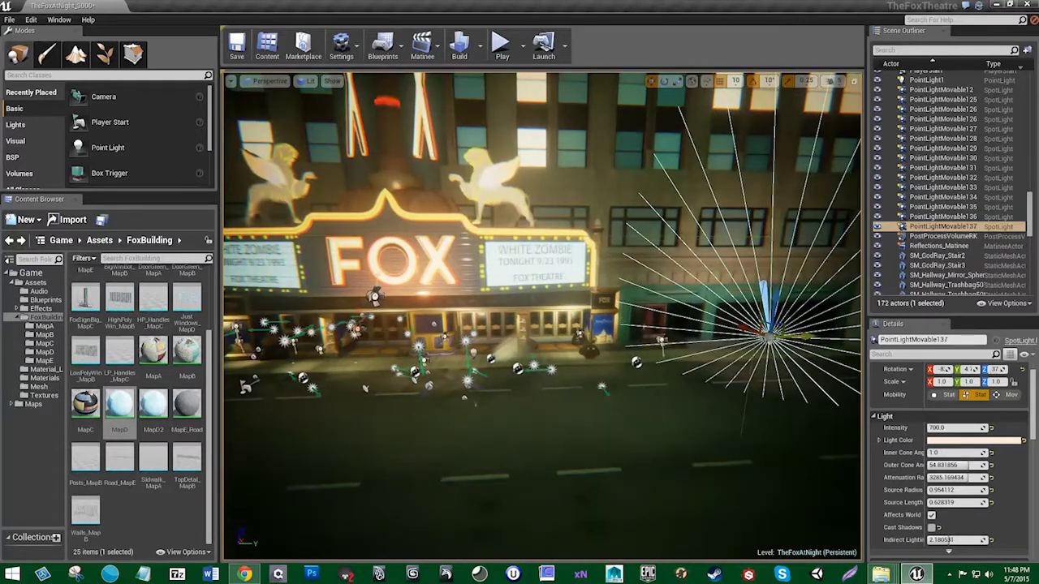
# Step: Move the duplicated spotlight to the other side of the marquee and rotate it to face the neighbouring facade
pyautogui.moveTo(364, 346); pyautogui.dragTo(332, 340)
pyautogui.moveTo(495, 386); pyautogui.dragTo(470, 387, button='right')
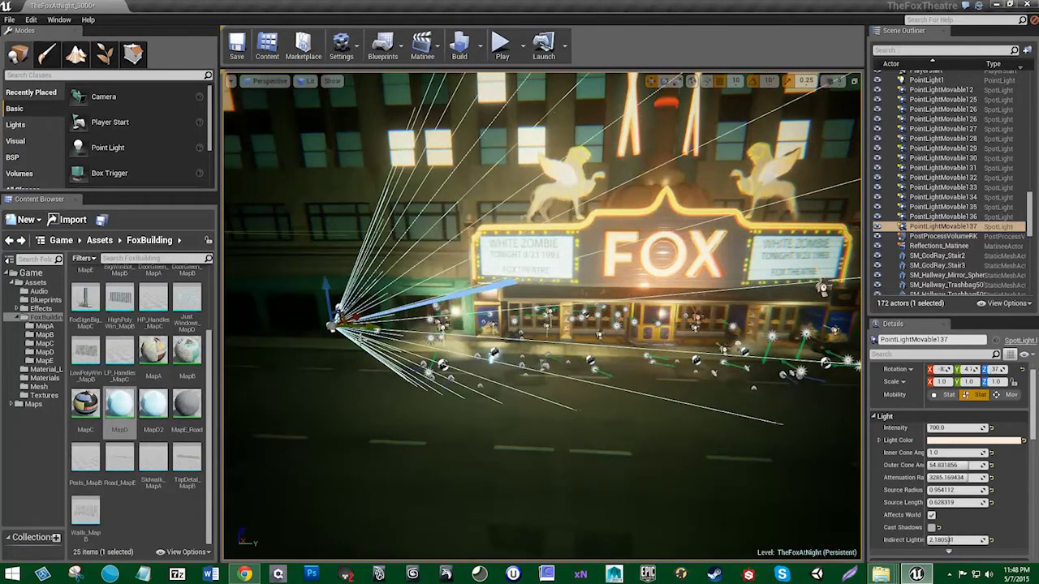
pyautogui.press('e')
pyautogui.moveTo(333, 323); pyautogui.dragTo(353, 338)
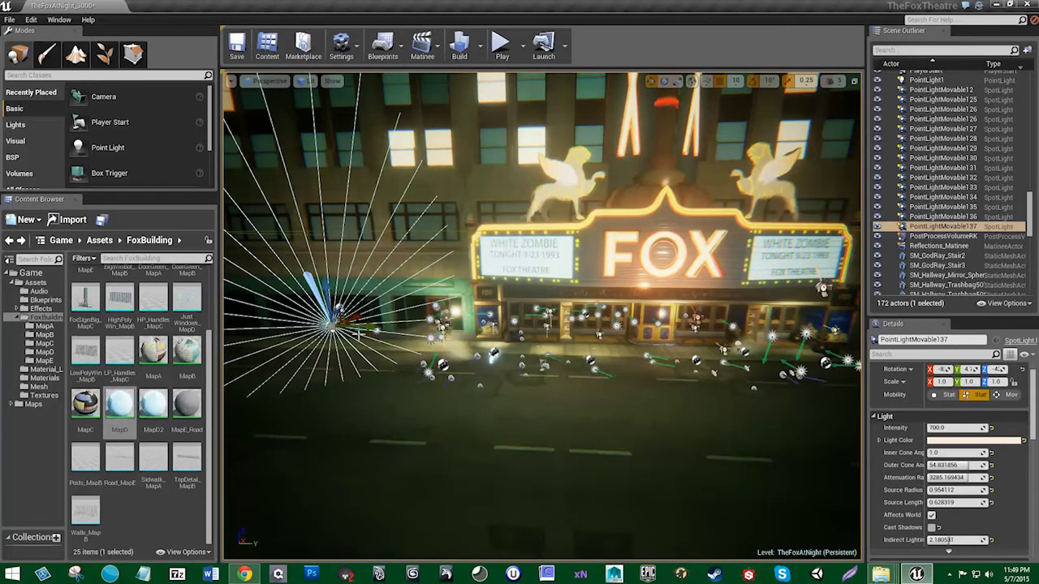
# Step: Duplicate that spotlight further along the storefronts away from the marquee and rotate the copy to face the facade
pyautogui.moveTo(372, 322)
pyautogui.mouseDown(button='right')
pyautogui.moveTo(385, 322)
pyautogui.moveTo(372, 322)
pyautogui.mouseUp(button='right')
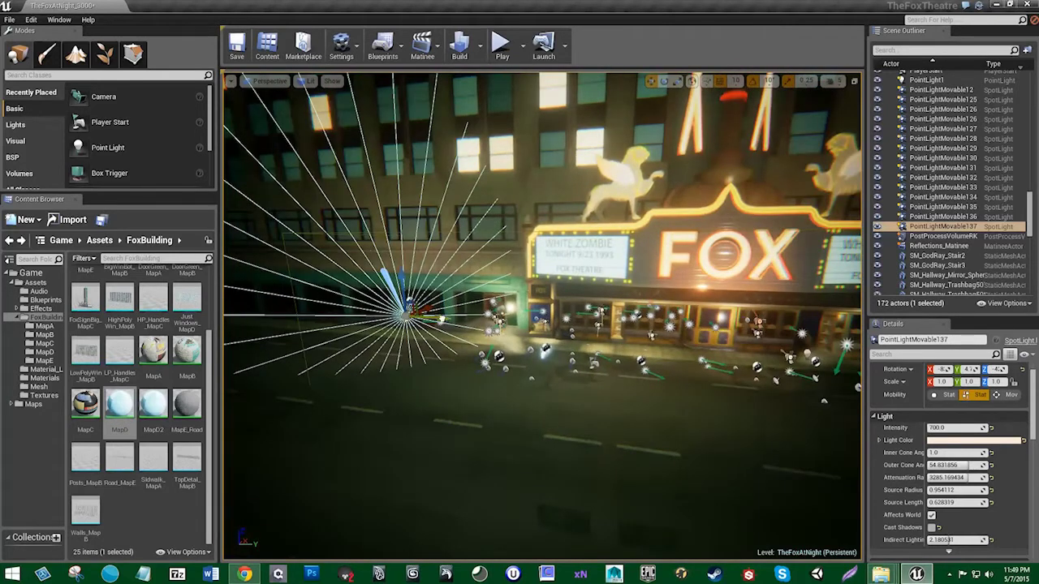
pyautogui.moveTo(470, 318); pyautogui.dragTo(442, 315, button='right')
pyautogui.press('a')
pyautogui.press('w')
pyautogui.moveTo(372, 321); pyautogui.dragTo(371, 322, button='right')
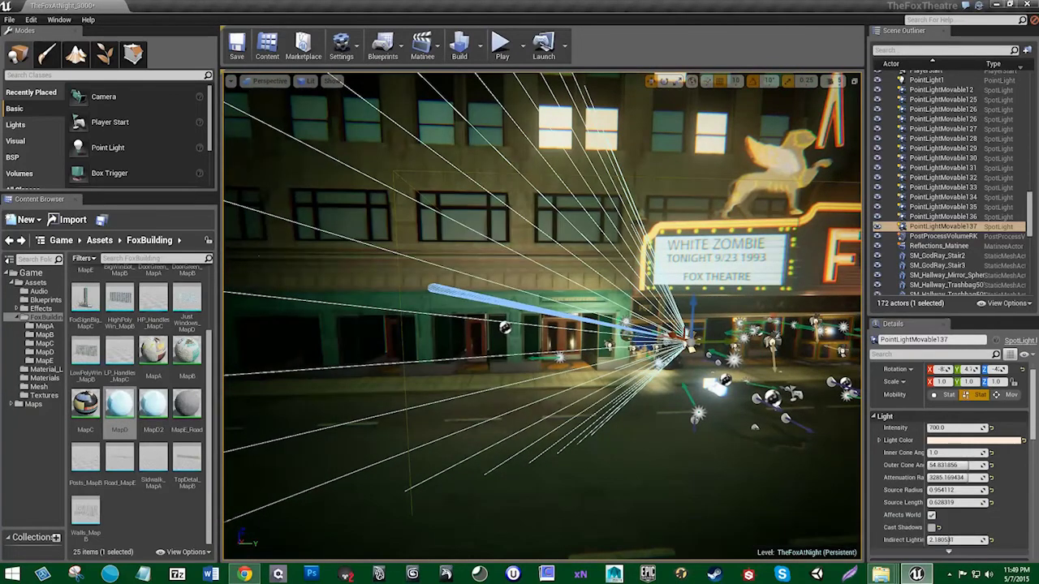
pyautogui.moveTo(542, 316); pyautogui.dragTo(569, 327, button='right')
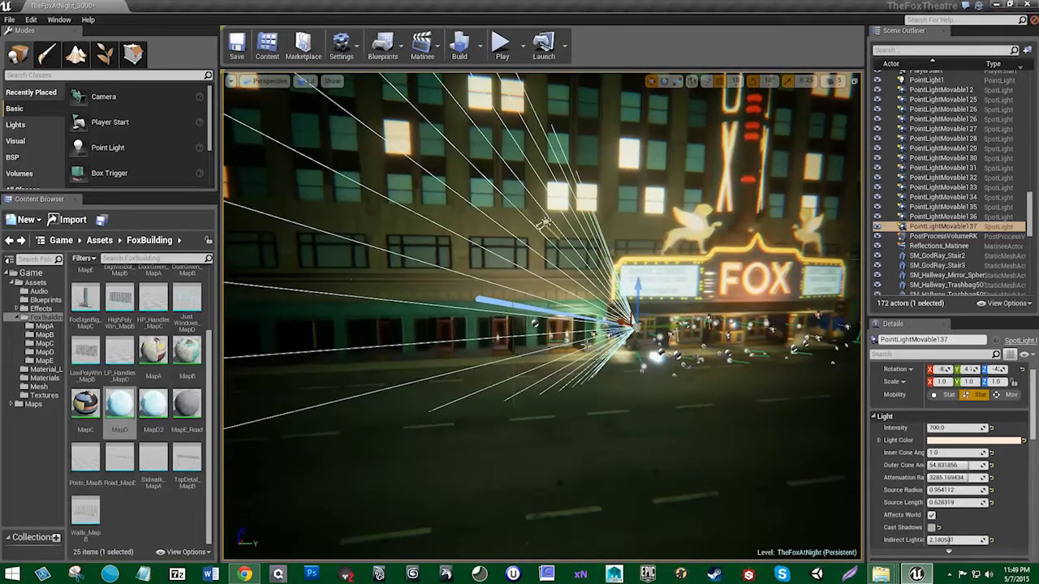
pyautogui.keyDown('alt'); pyautogui.moveTo(656, 326); pyautogui.dragTo(471, 327); pyautogui.keyUp('alt')
pyautogui.press('e')
pyautogui.moveTo(472, 327); pyautogui.dragTo(438, 327, button='right')
pyautogui.moveTo(518, 344); pyautogui.dragTo(502, 349)
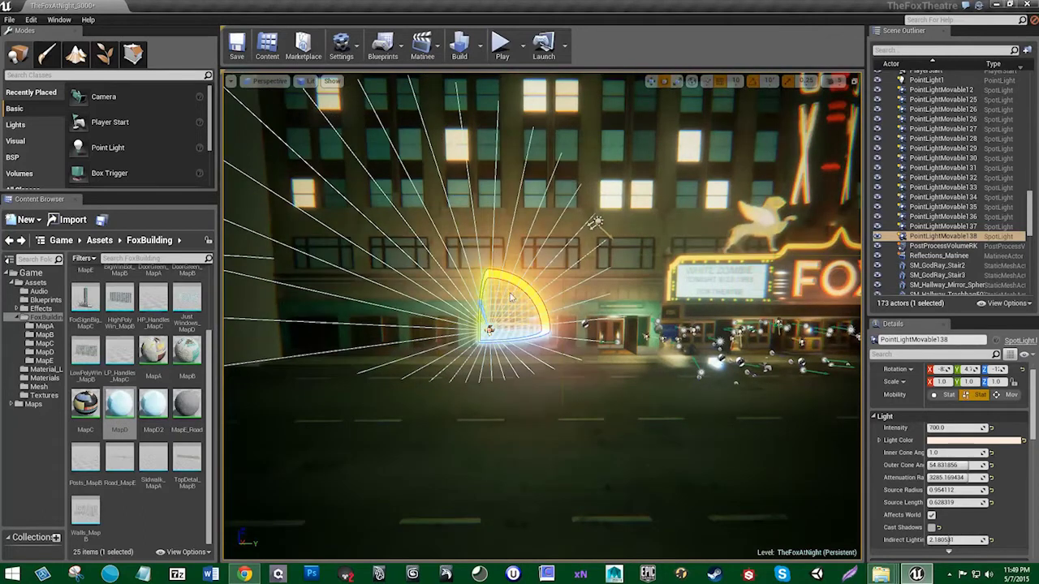
# Step: Lower the new spotlight, shift it further along the storefronts and set its intensity to 500
pyautogui.press('w')
pyautogui.moveTo(489, 297); pyautogui.dragTo(489, 311)
pyautogui.moveTo(489, 311); pyautogui.dragTo(519, 318, button='right')
pyautogui.moveTo(592, 245); pyautogui.dragTo(552, 245, button='right')
pyautogui.moveTo(659, 335); pyautogui.dragTo(476, 347)
pyautogui.click(956, 428)
pyautogui.write('500')
pyautogui.press('Return')
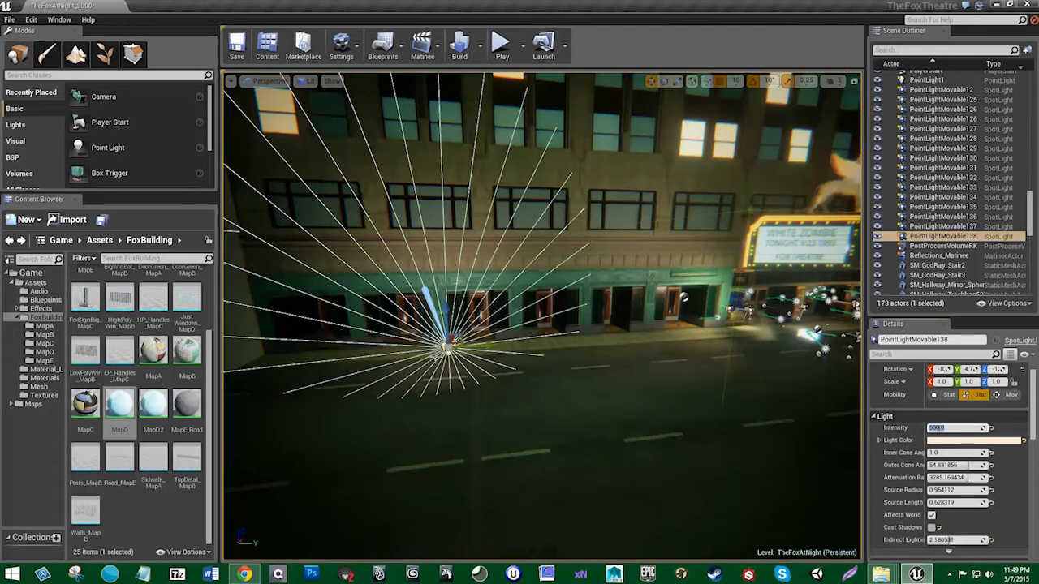
# Step: Slide the far storefront spotlight back toward the marquee and set its intensity to 400
pyautogui.click(436, 354)
pyautogui.rightClick(523, 386)
pyautogui.click(447, 347)
pyautogui.moveTo(474, 348); pyautogui.dragTo(569, 345)
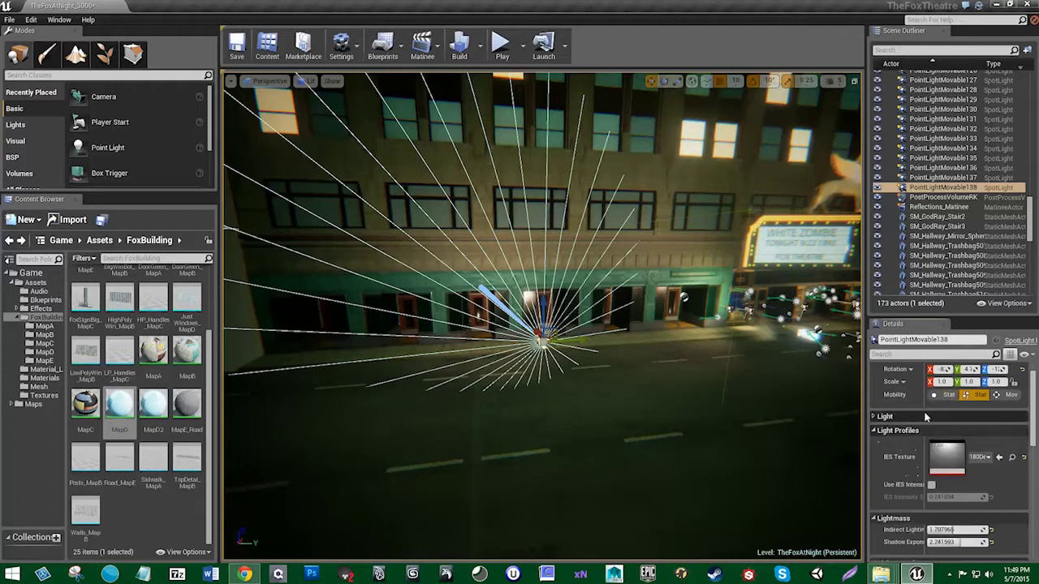
pyautogui.click(957, 426)
pyautogui.write('4000')
pyautogui.press('Return')
# Step: Reselect the far storefront spotlight and adjust its rotation toward the facade
pyautogui.click(547, 341)
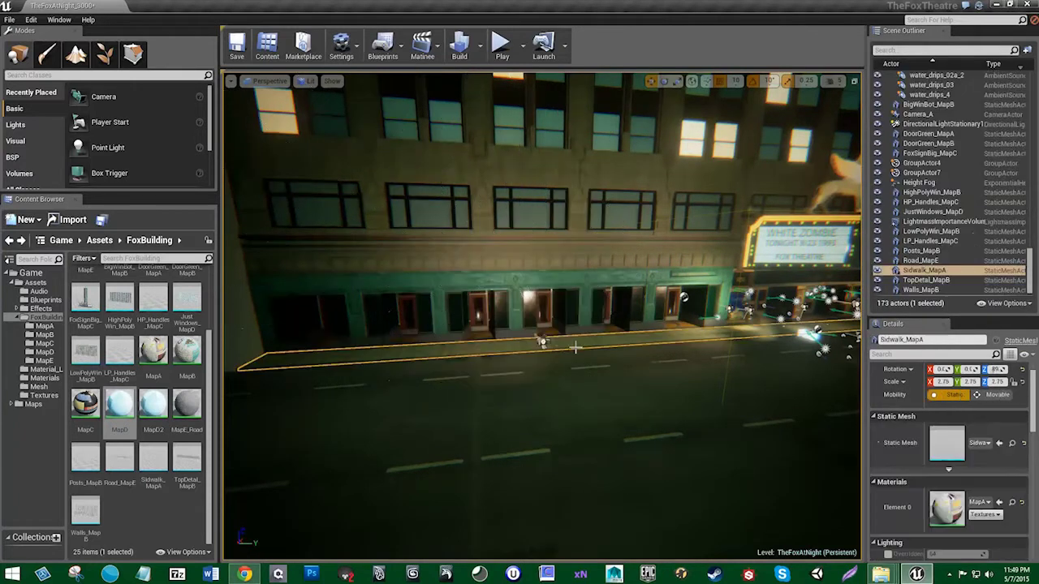
pyautogui.click(542, 341)
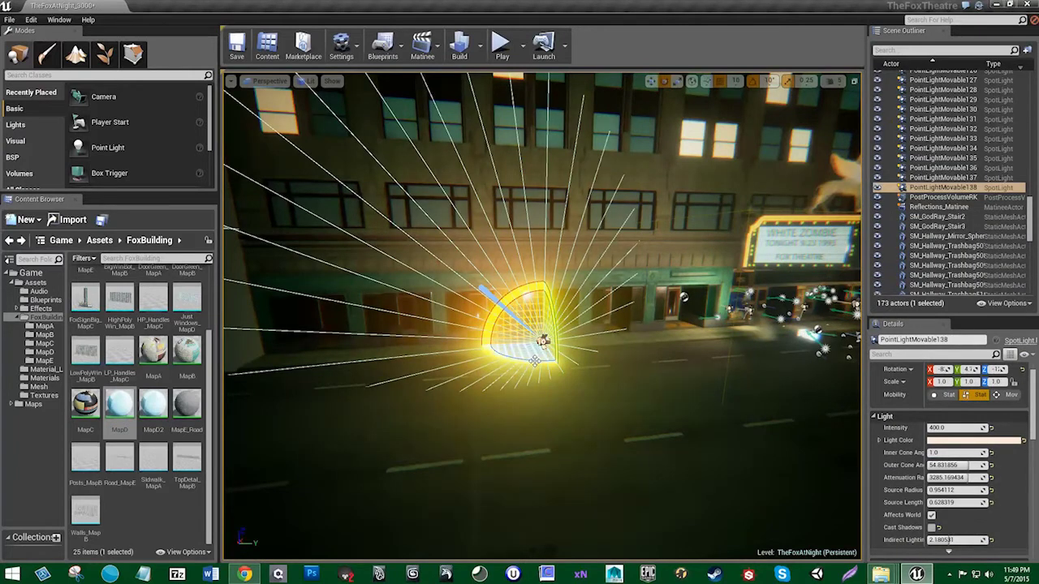
pyautogui.moveTo(534, 361); pyautogui.dragTo(560, 362)
pyautogui.click(688, 411)
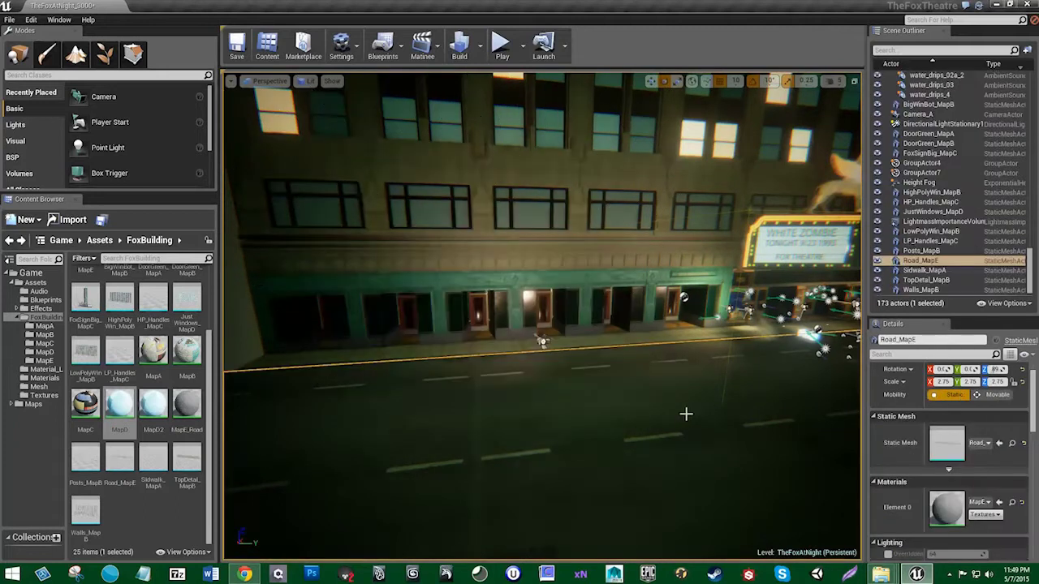
# Step: Hide the editor sprites in the viewport to see the theatre and street without light icons
pyautogui.moveTo(688, 411); pyautogui.dragTo(641, 408, button='right')
pyautogui.press('w')
pyautogui.press('w')
pyautogui.moveTo(572, 410); pyautogui.dragTo(687, 429, button='right')
pyautogui.click(332, 81)
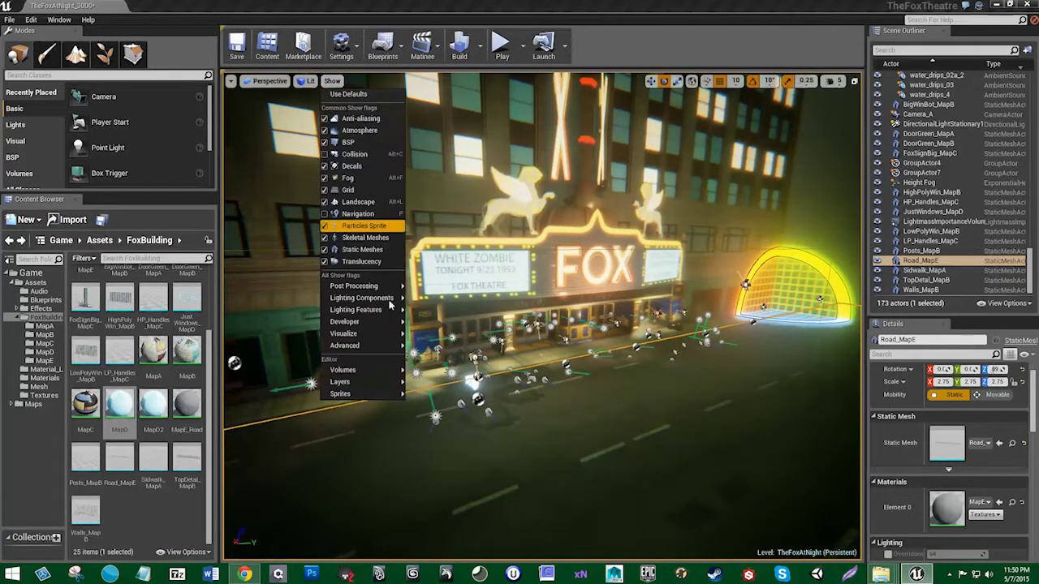
pyautogui.moveTo(365, 394)
pyautogui.click(426, 325)
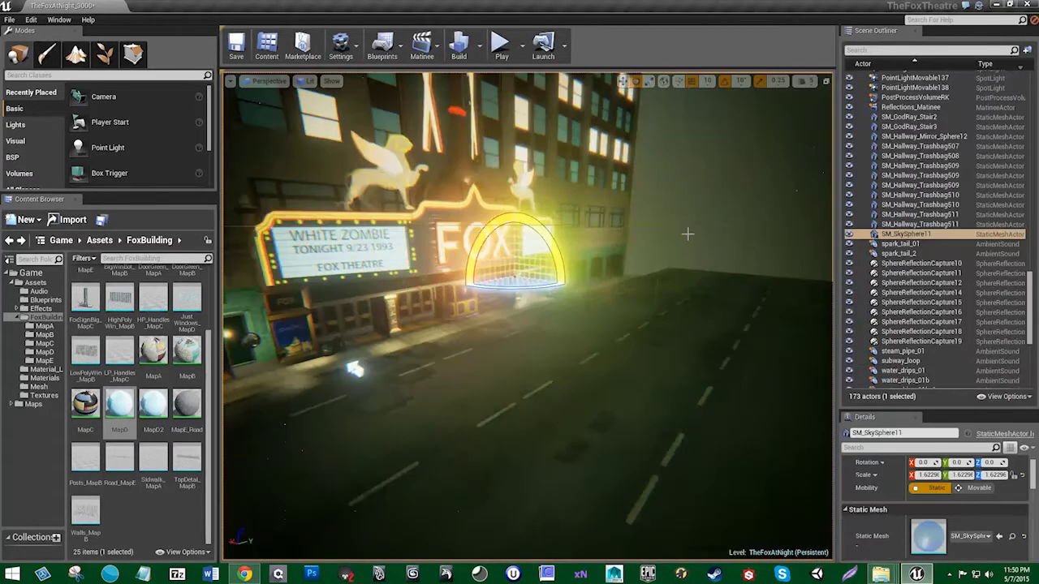
# Step: Unselect the sky sphere so no actor is selected in the night scene
pyautogui.rightClick(692, 219)
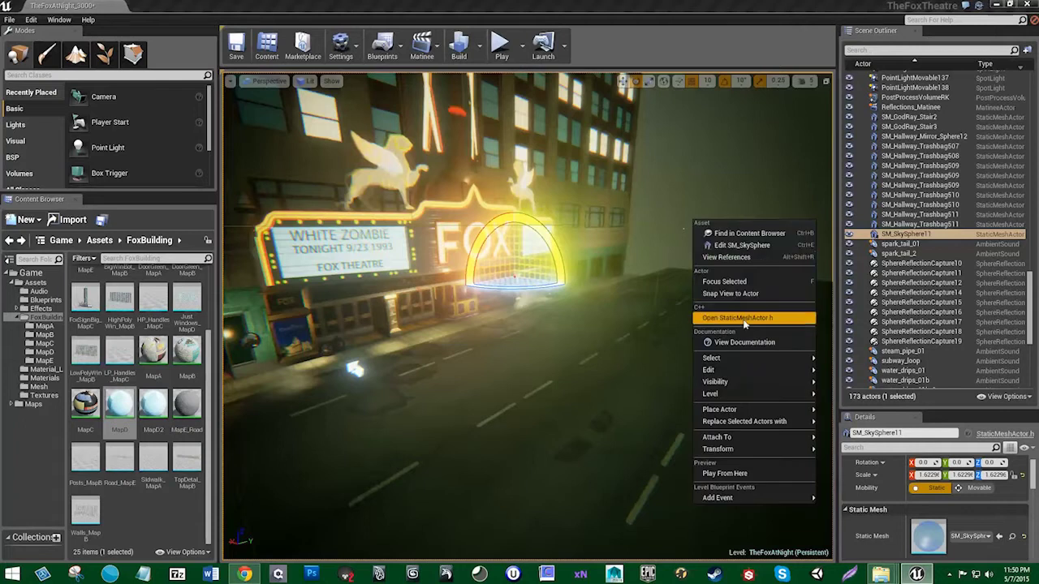
pyautogui.moveTo(753, 365)
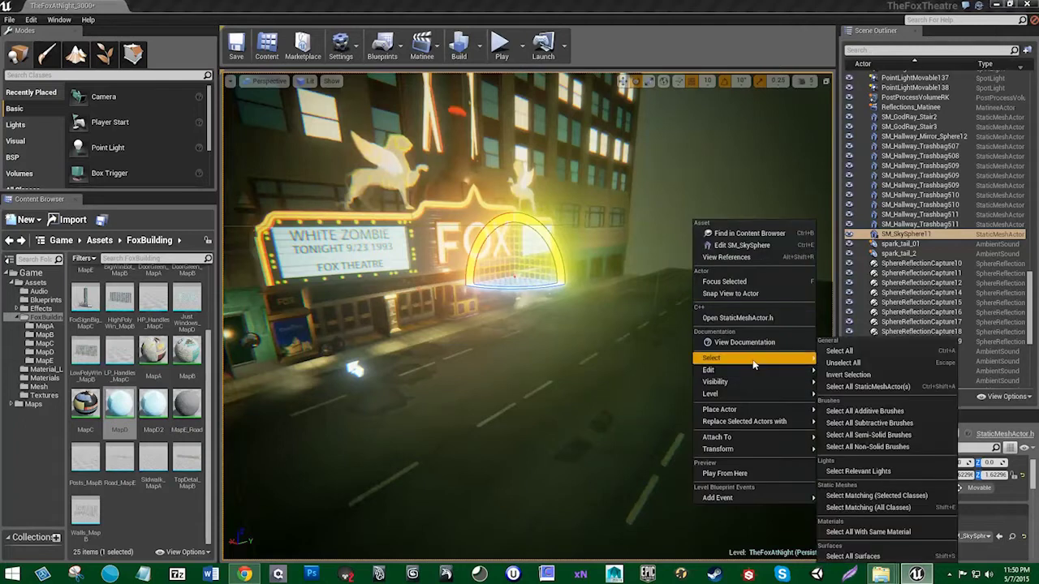
pyautogui.click(859, 365)
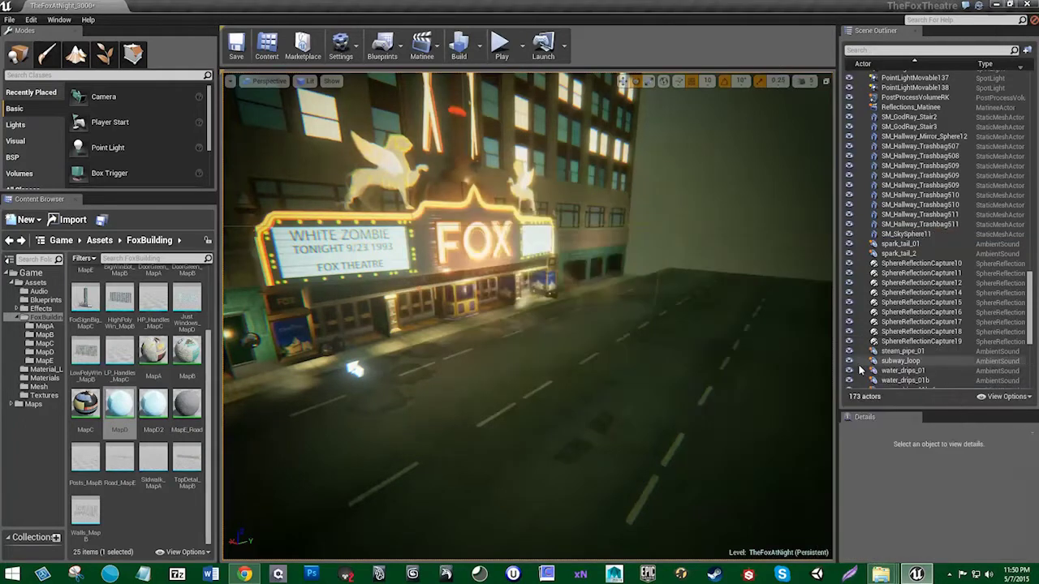
pyautogui.moveTo(724, 324); pyautogui.dragTo(698, 314, button='right')
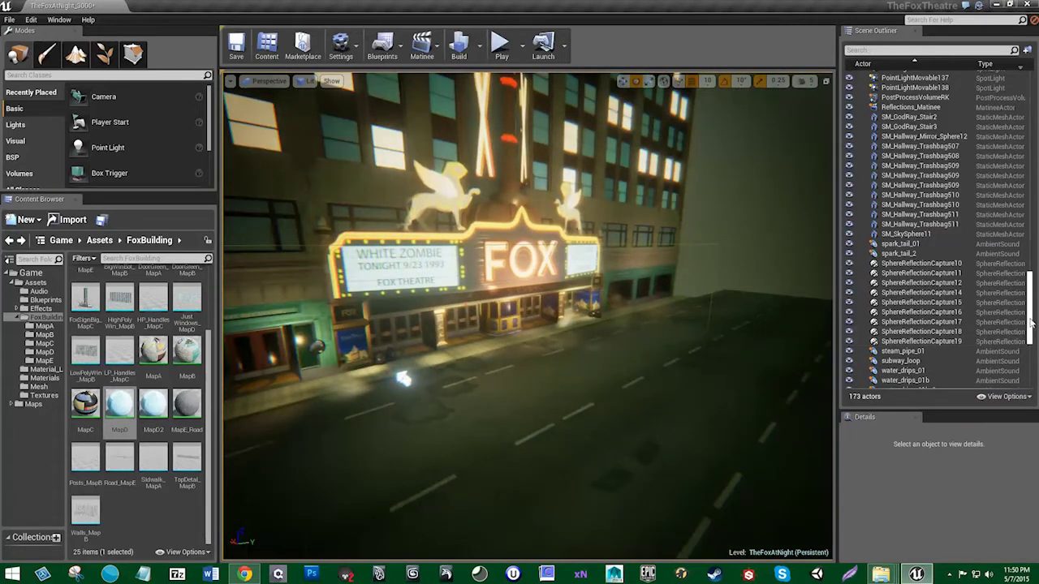
# Step: Check the LightmassImportanceVolume around the theatre and the settings of the Height Fog actor
pyautogui.scroll(-8, 1027, 361)
pyautogui.click(926, 315)
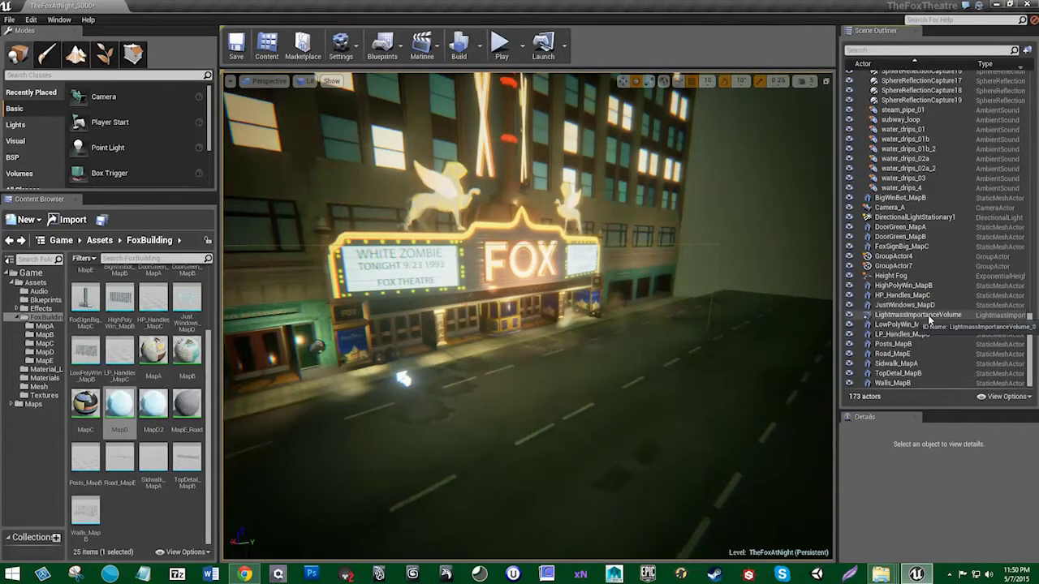
pyautogui.doubleClick(926, 316)
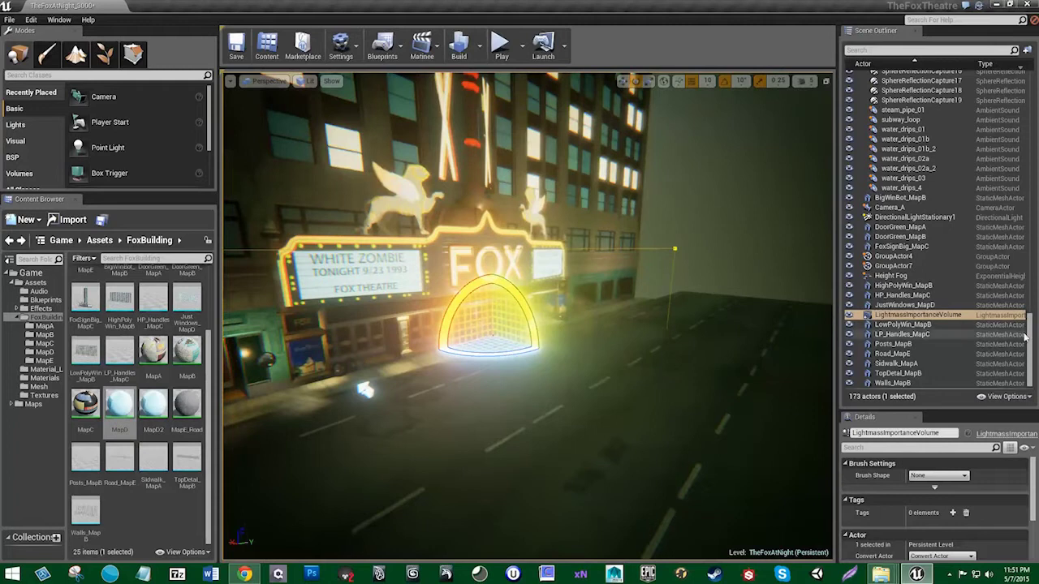
pyautogui.moveTo(661, 376); pyautogui.dragTo(623, 358, button='right')
pyautogui.moveTo(437, 406); pyautogui.dragTo(396, 393, button='right')
pyautogui.moveTo(686, 338); pyautogui.dragTo(652, 338, button='right')
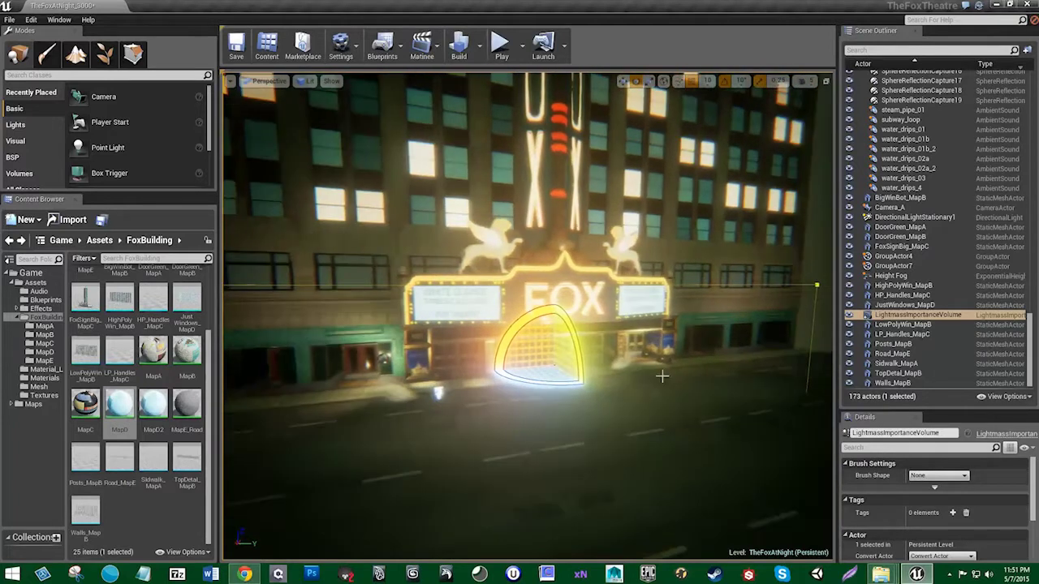
pyautogui.moveTo(1029, 365); pyautogui.dragTo(1027, 403)
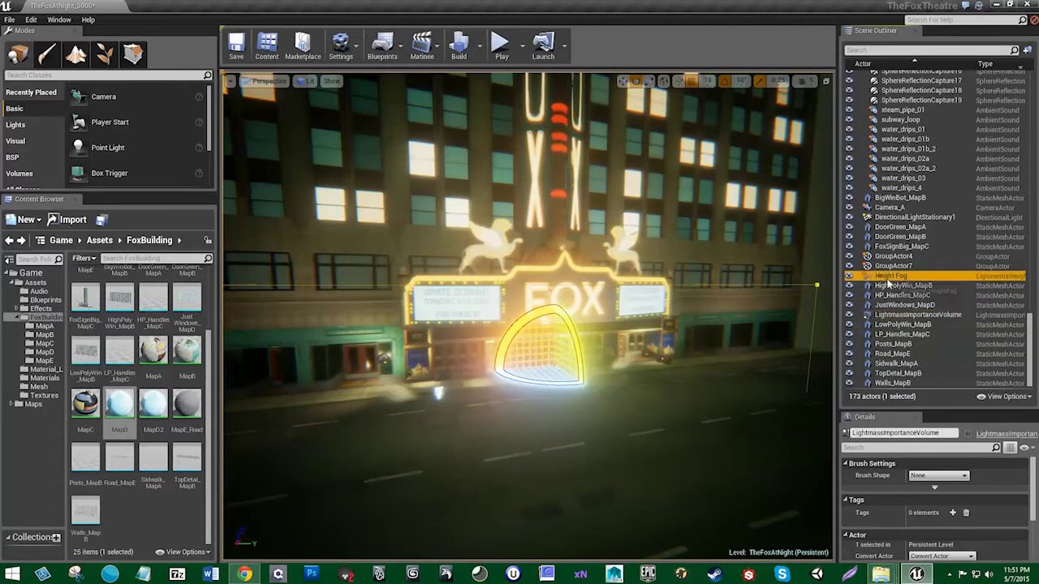
pyautogui.click(888, 278)
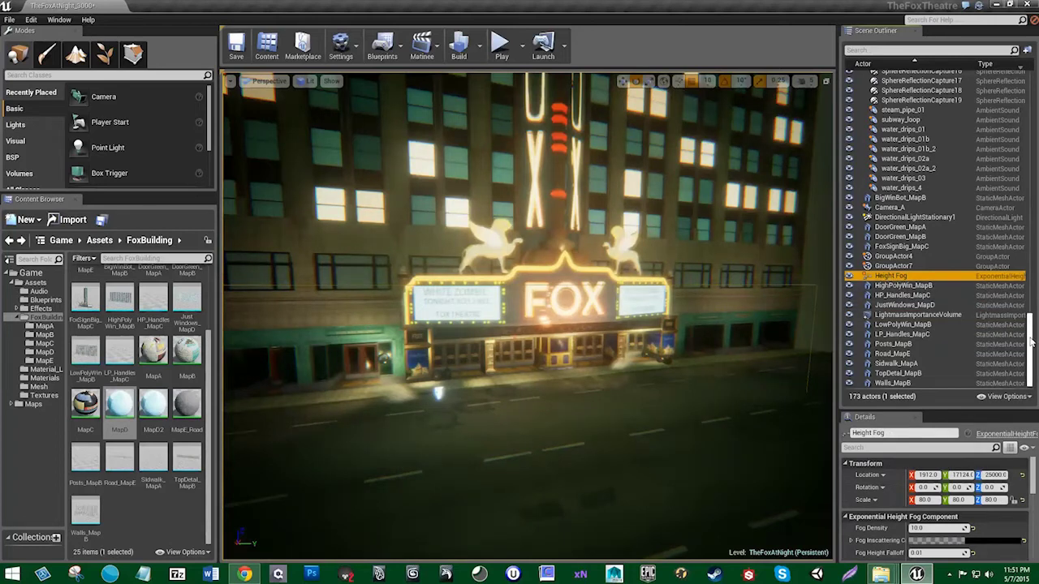
pyautogui.scroll(3, 1032, 342)
# Step: Toggle Affects World off and back on for DirectionalLightStationary1 to compare its effect on the theatre and street
pyautogui.click(948, 300)
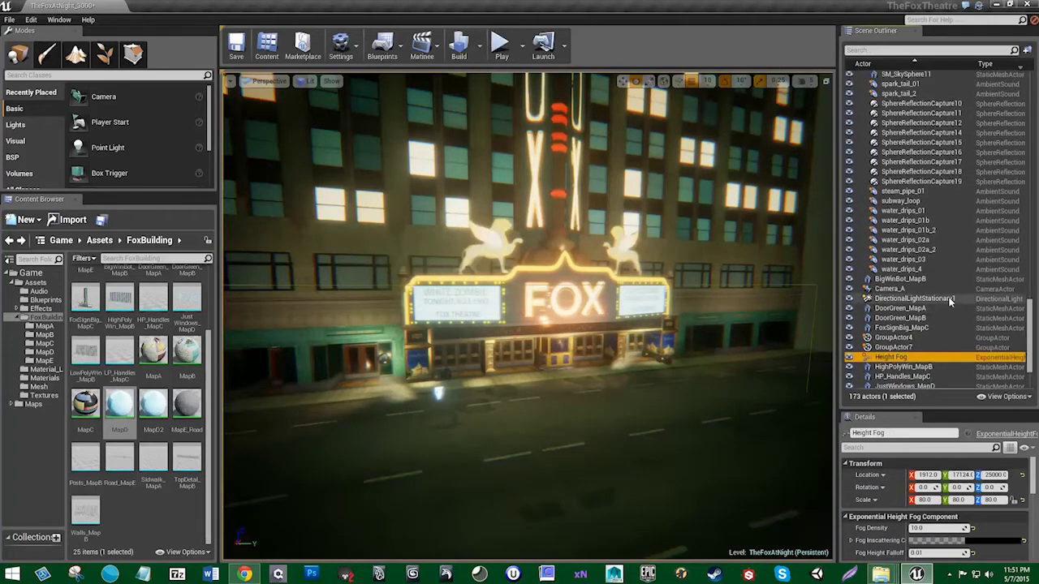
pyautogui.moveTo(702, 374)
pyautogui.mouseDown(button='right')
pyautogui.moveTo(463, 357)
pyautogui.moveTo(503, 369)
pyautogui.moveTo(702, 373)
pyautogui.mouseUp(button='right')
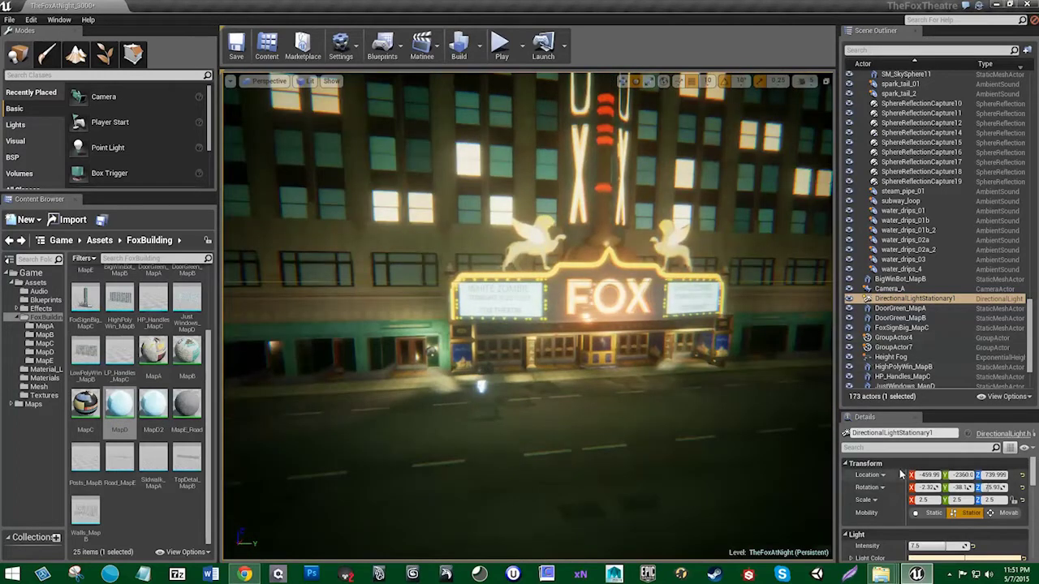
pyautogui.moveTo(932, 411); pyautogui.dragTo(932, 344)
pyautogui.press('f')
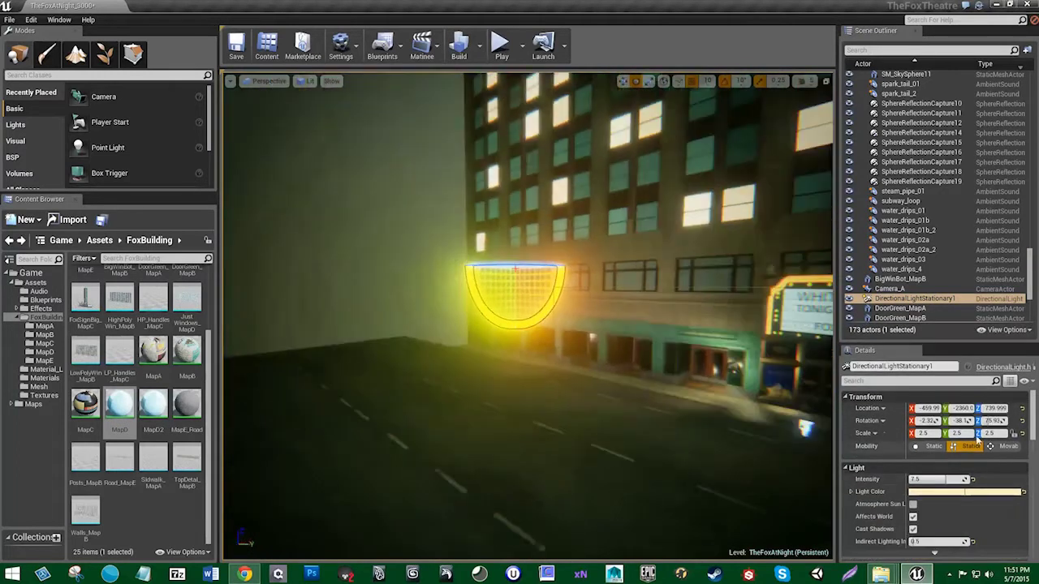
pyautogui.click(913, 517)
pyautogui.click(914, 518)
pyautogui.moveTo(794, 180); pyautogui.dragTo(909, 180, button='right')
pyautogui.click(913, 517)
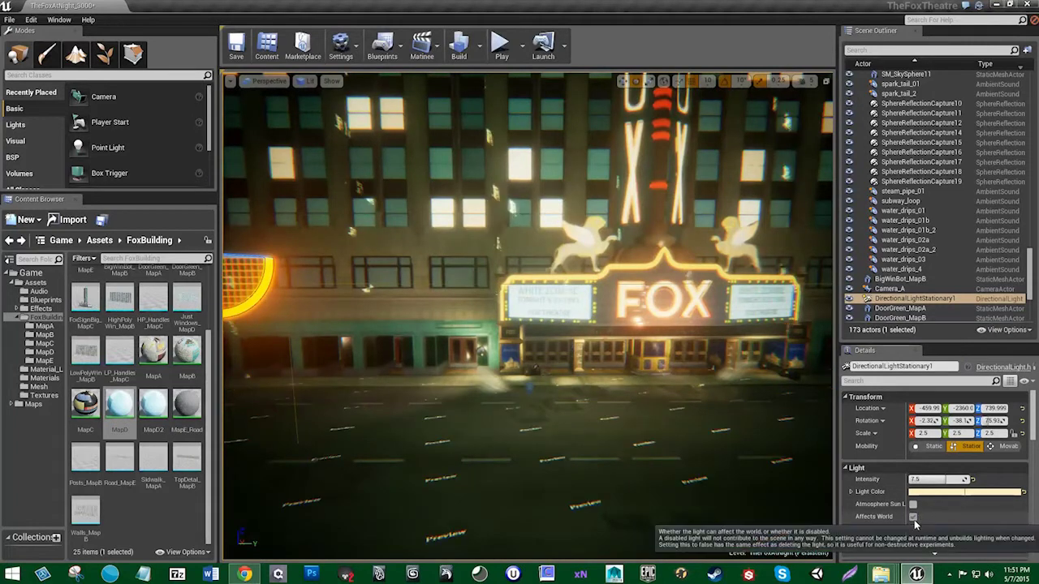
pyautogui.click(913, 517)
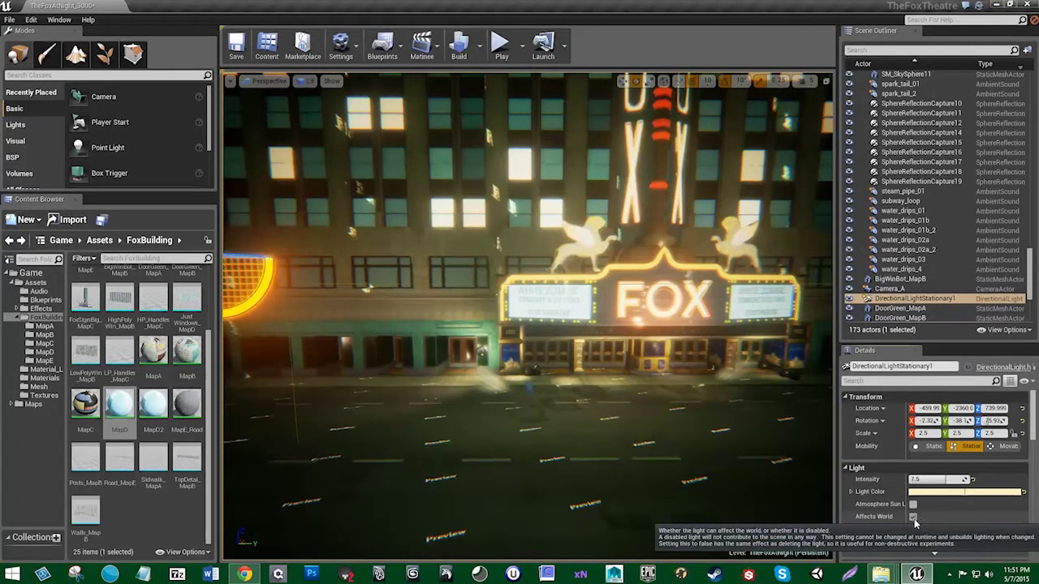
pyautogui.moveTo(733, 495); pyautogui.dragTo(759, 490, button='right')
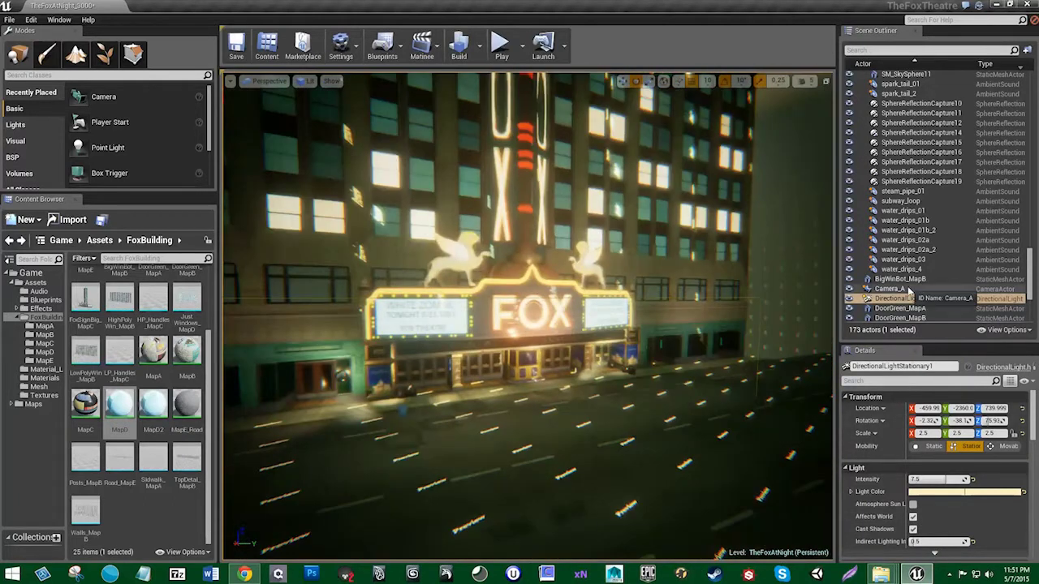
pyautogui.moveTo(759, 341); pyautogui.dragTo(706, 341, button='right')
pyautogui.moveTo(674, 406); pyautogui.dragTo(698, 406, button='right')
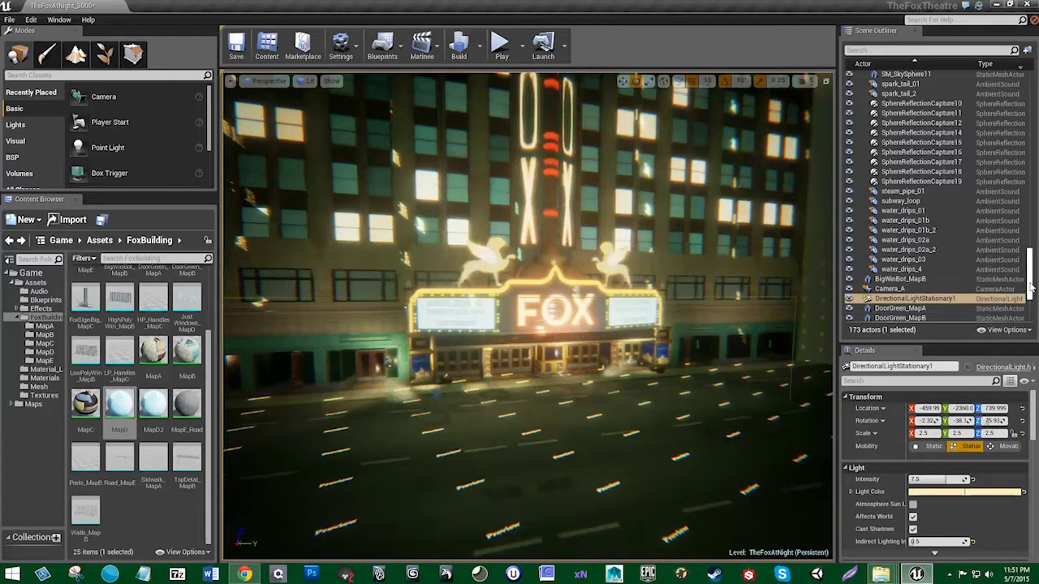
# Step: Enable the film Tint and Saturation overrides on PostProcessVolumeRK and raise Saturation to about 1.1
pyautogui.moveTo(1032, 288)
pyautogui.mouseDown()
pyautogui.moveTo(1036, 230)
pyautogui.moveTo(1037, 280)
pyautogui.mouseUp()
pyautogui.moveTo(1030, 243)
pyautogui.mouseDown()
pyautogui.moveTo(1031, 106)
pyautogui.moveTo(1036, 253)
pyautogui.mouseUp()
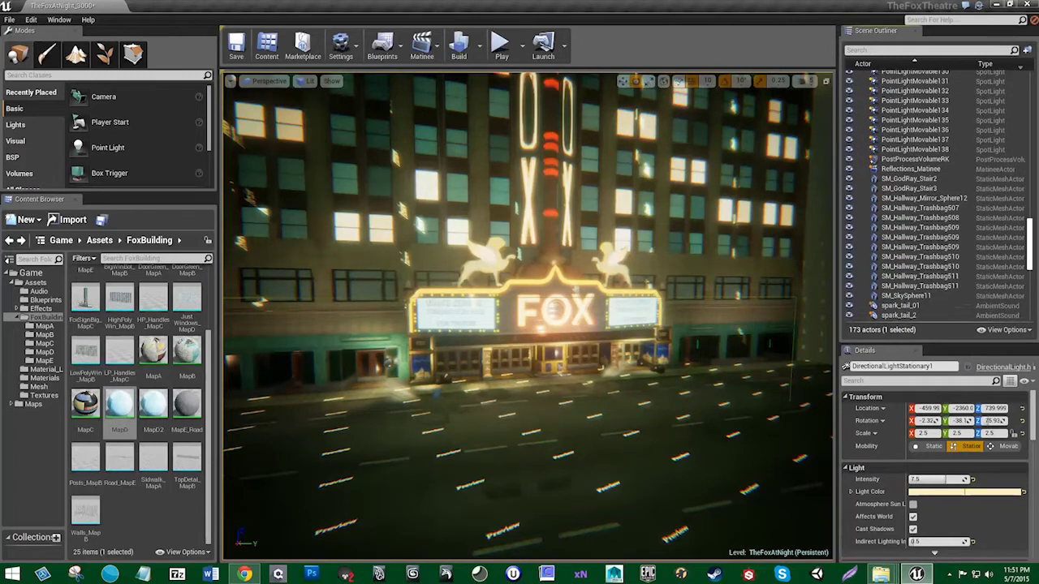
pyautogui.click(914, 159)
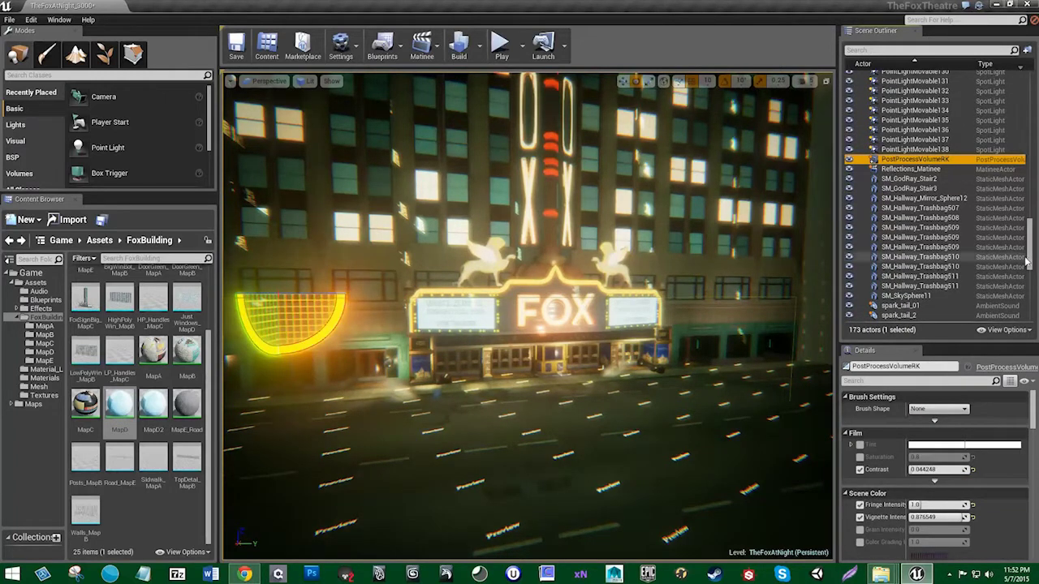
pyautogui.moveTo(1031, 266); pyautogui.dragTo(1032, 317)
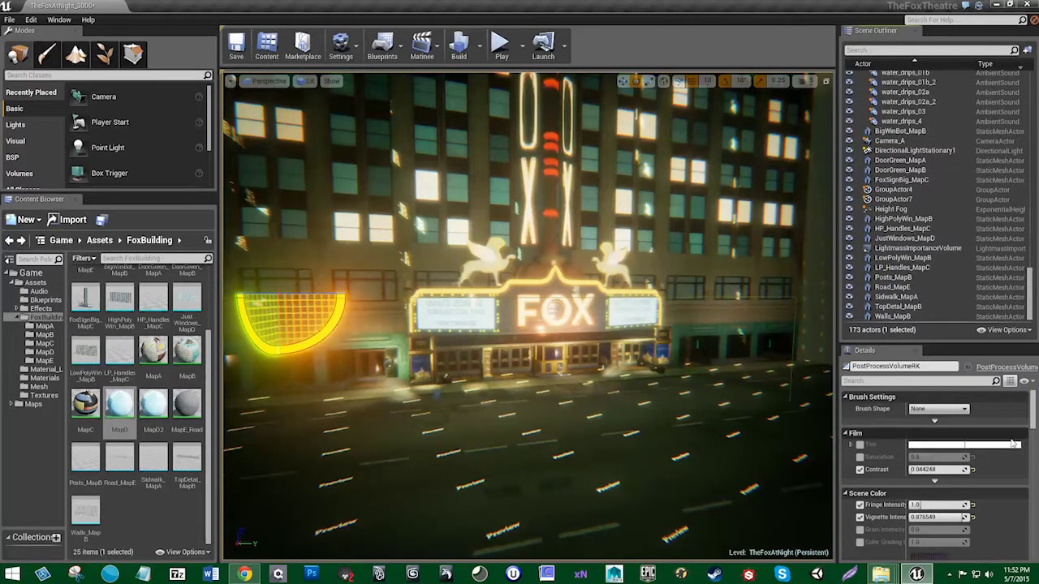
pyautogui.click(859, 456)
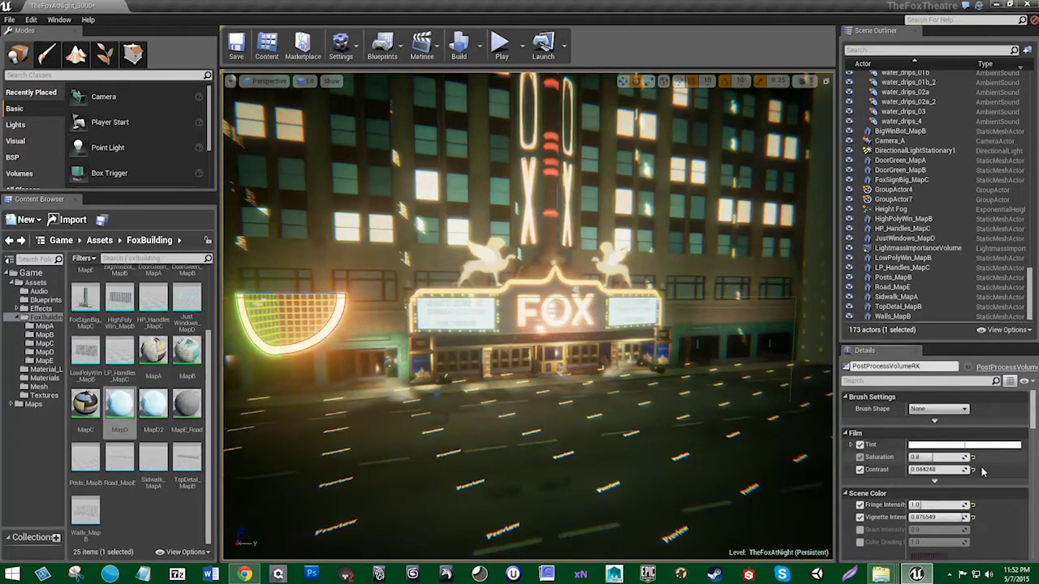
pyautogui.click(938, 457)
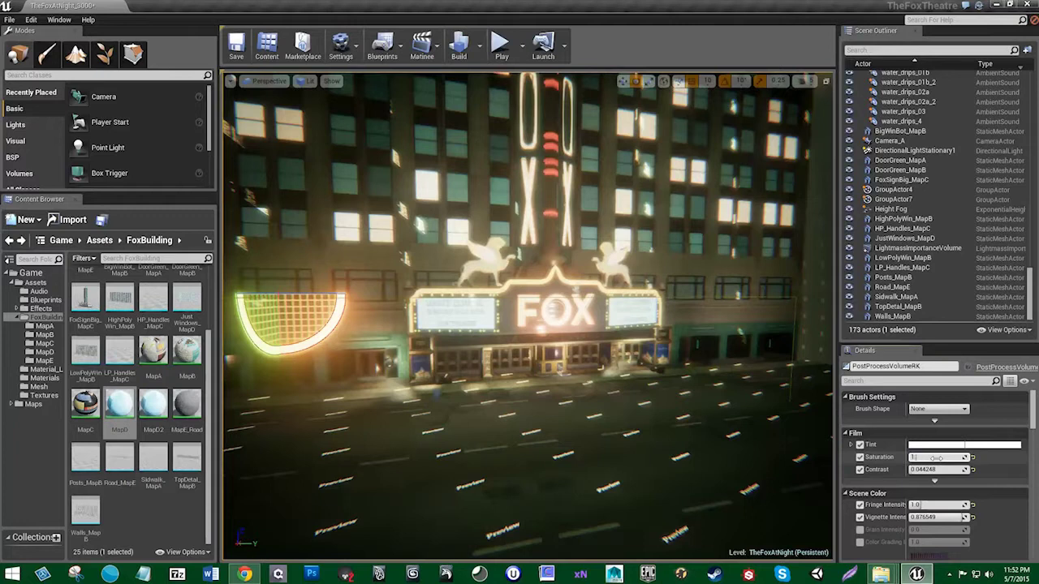
pyautogui.press('Return')
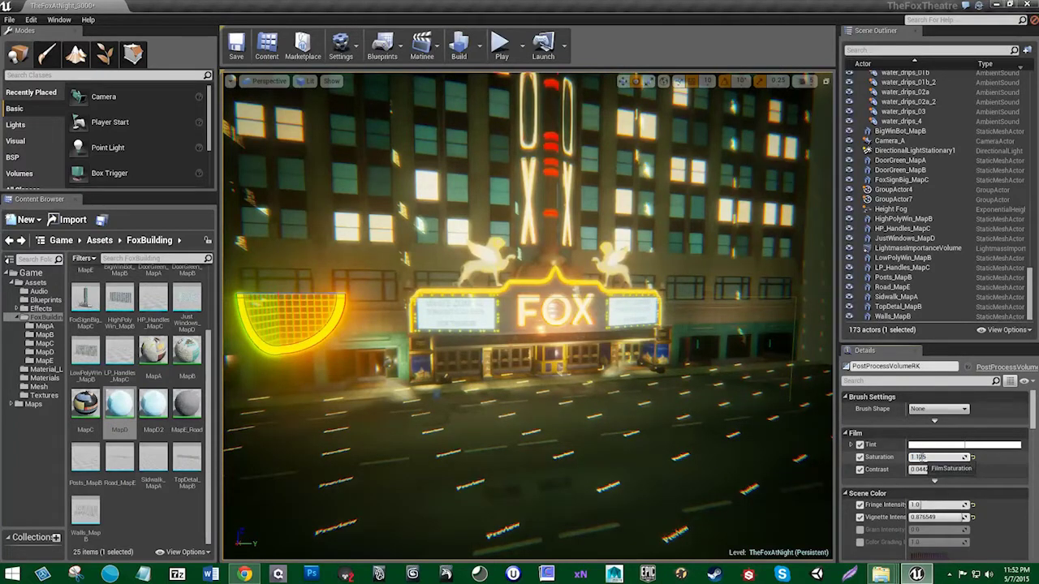
# Step: Try zero Saturation on PostProcessVolumeRK, then set film Saturation to 1.025 and Contrast to about 0.035
pyautogui.write('0')
pyautogui.press('Return')
pyautogui.write('1.025')
pyautogui.press('Return')
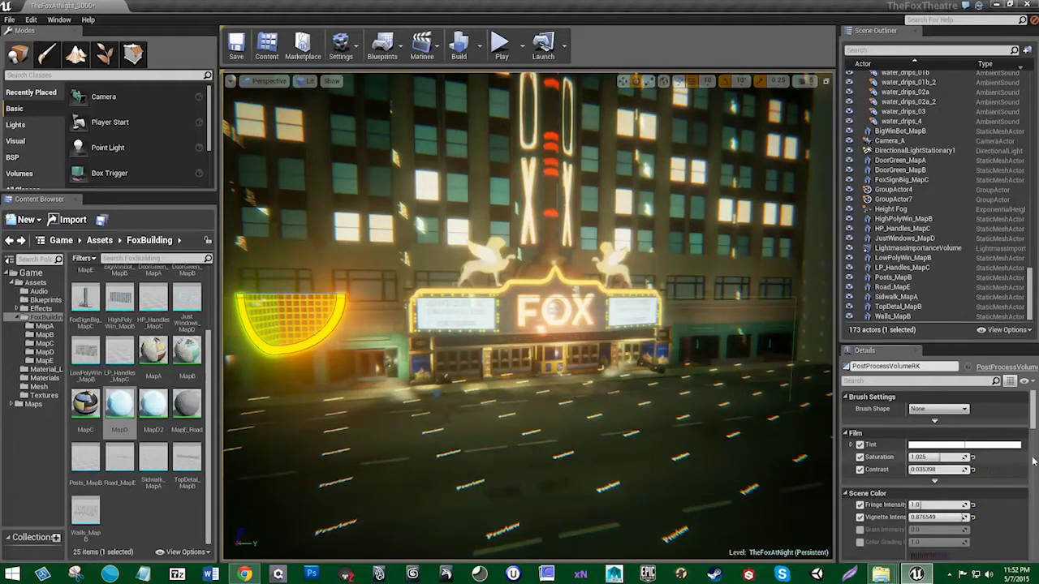
# Step: Set the film Tint of PostProcessVolumeRK to a barely warm, near-white colour and accept it
pyautogui.click(959, 445)
pyautogui.click(876, 415)
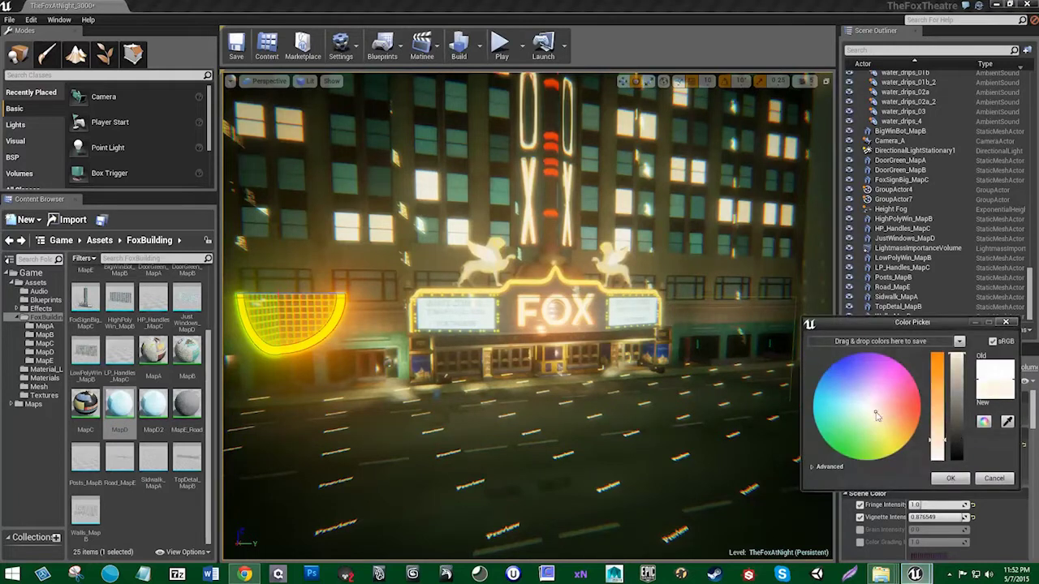
pyautogui.moveTo(876, 415); pyautogui.dragTo(871, 413)
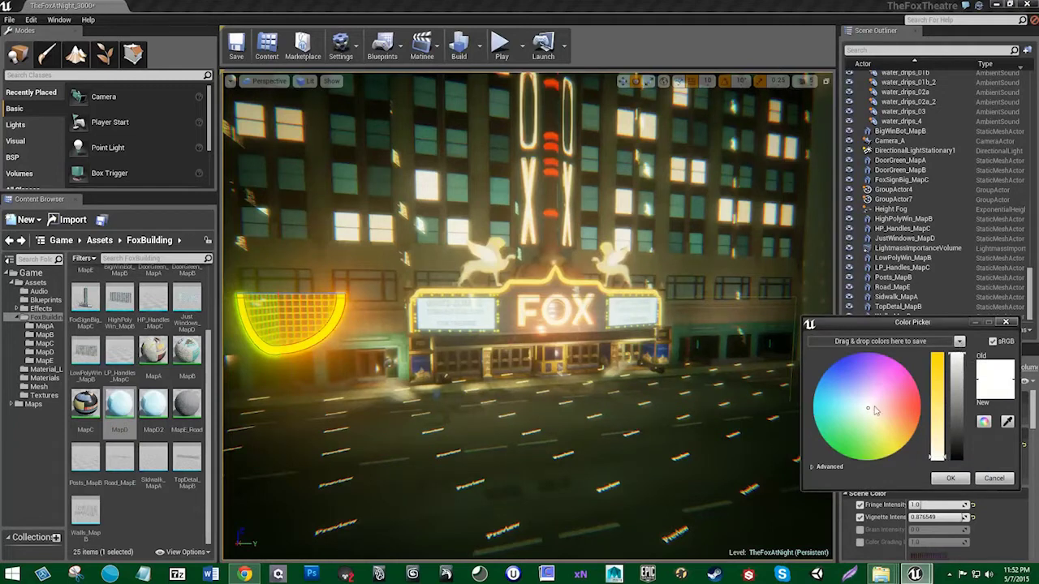
pyautogui.click(948, 480)
# Step: Compare Bloom Intensity values between 0.2 and 1 on the theatre lights and settle on 0.75
pyautogui.scroll(-3, 941, 442)
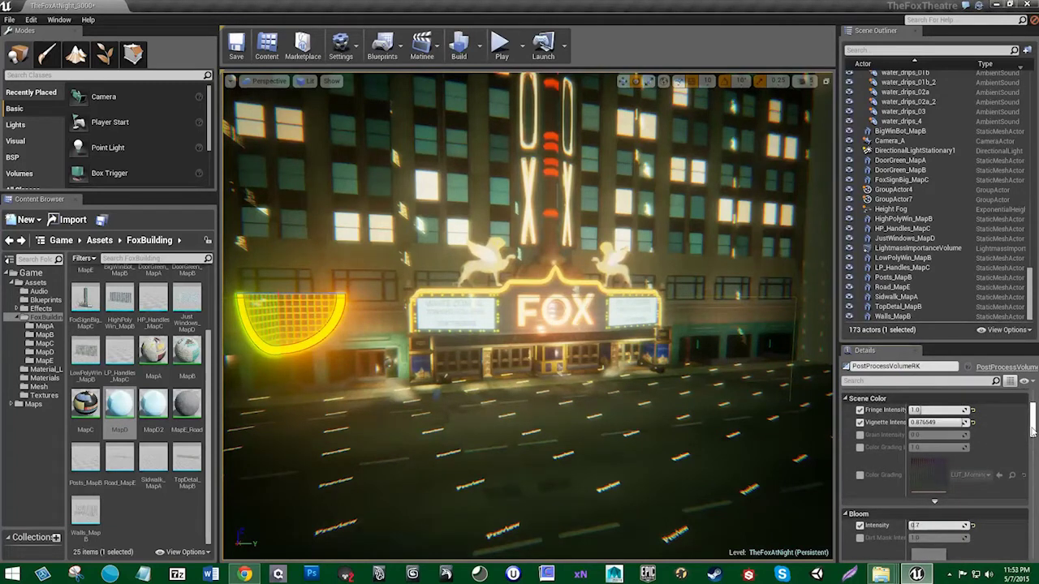
pyautogui.moveTo(1032, 432); pyautogui.dragTo(1034, 436)
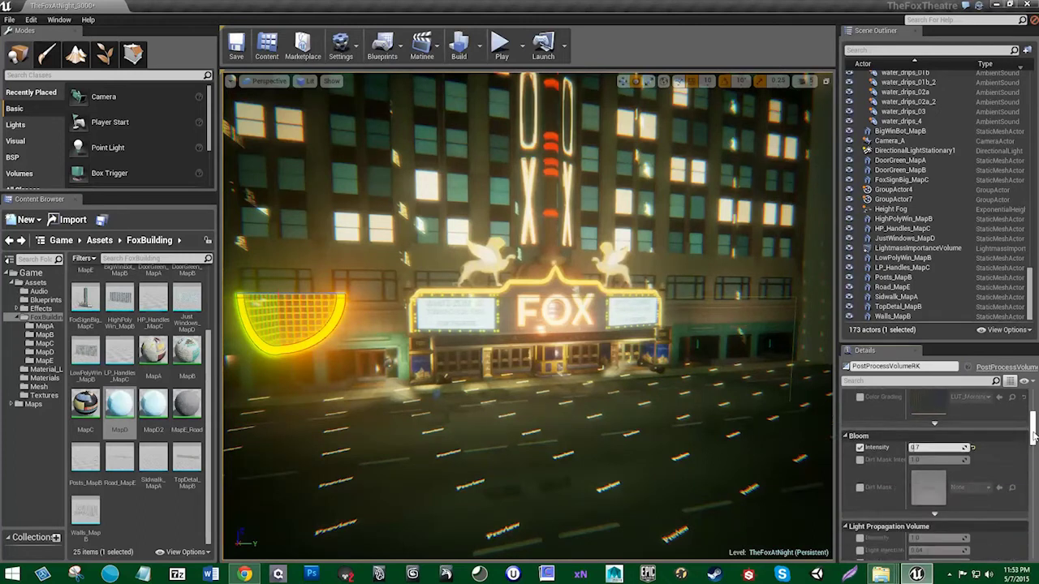
pyautogui.click(935, 445)
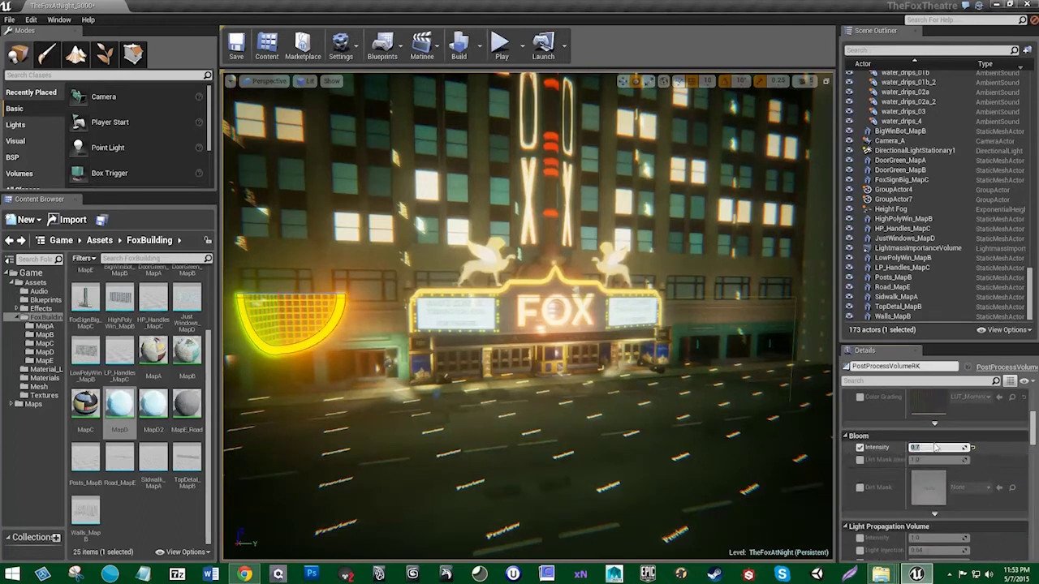
pyautogui.write('0.5')
pyautogui.press('Return')
pyautogui.write('1')
pyautogui.press('Return')
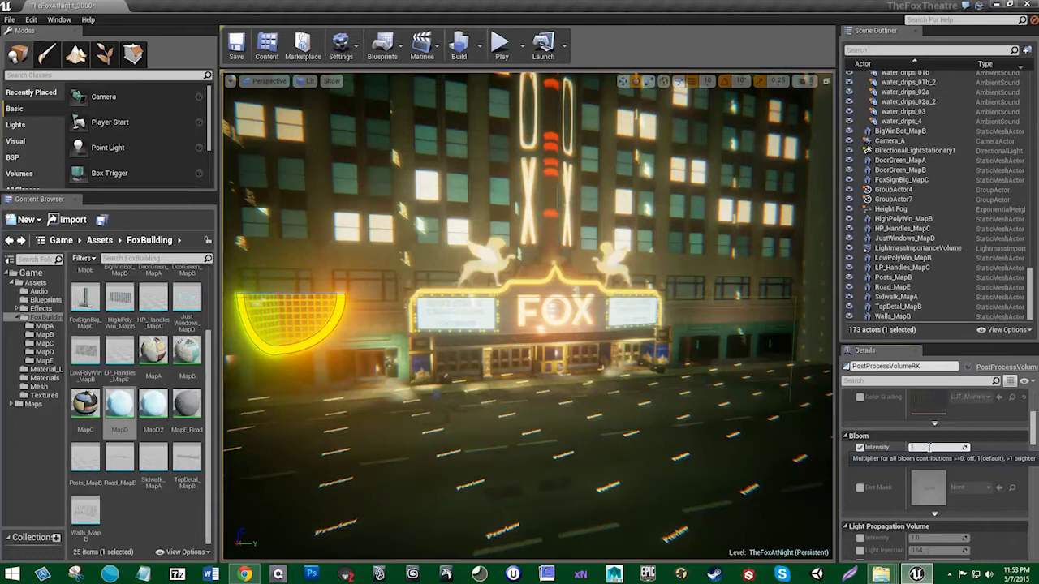
pyautogui.write('.8')
pyautogui.press('Return')
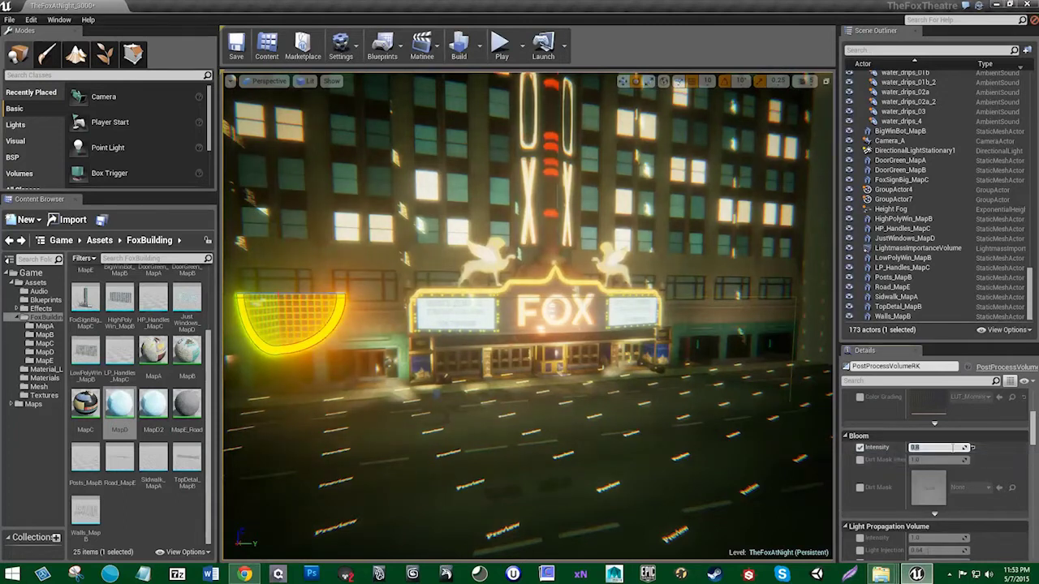
pyautogui.write('0.2')
pyautogui.press('Return')
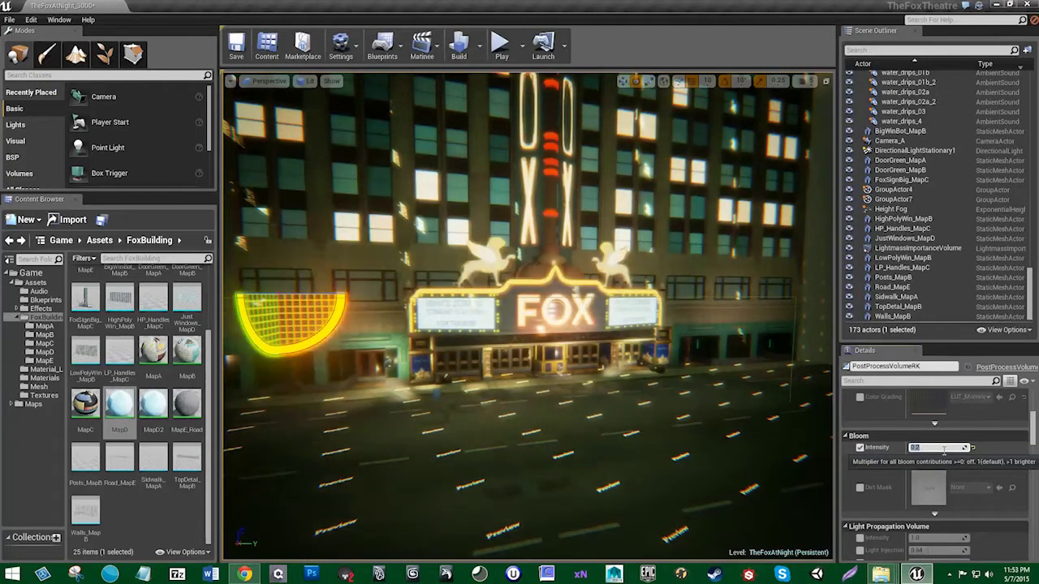
pyautogui.write('.8')
pyautogui.press('Return')
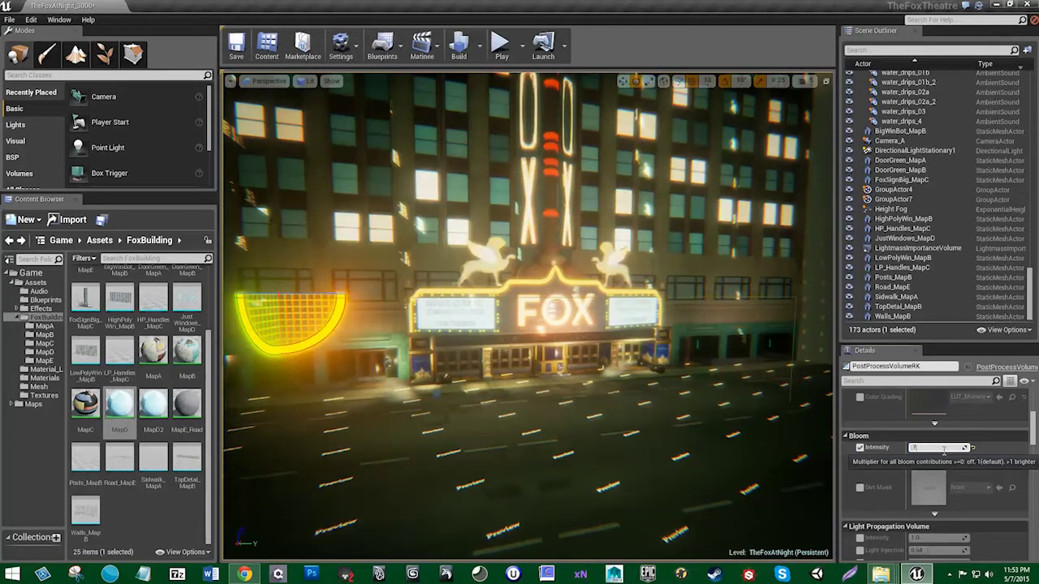
pyautogui.write('.6')
pyautogui.press('Return')
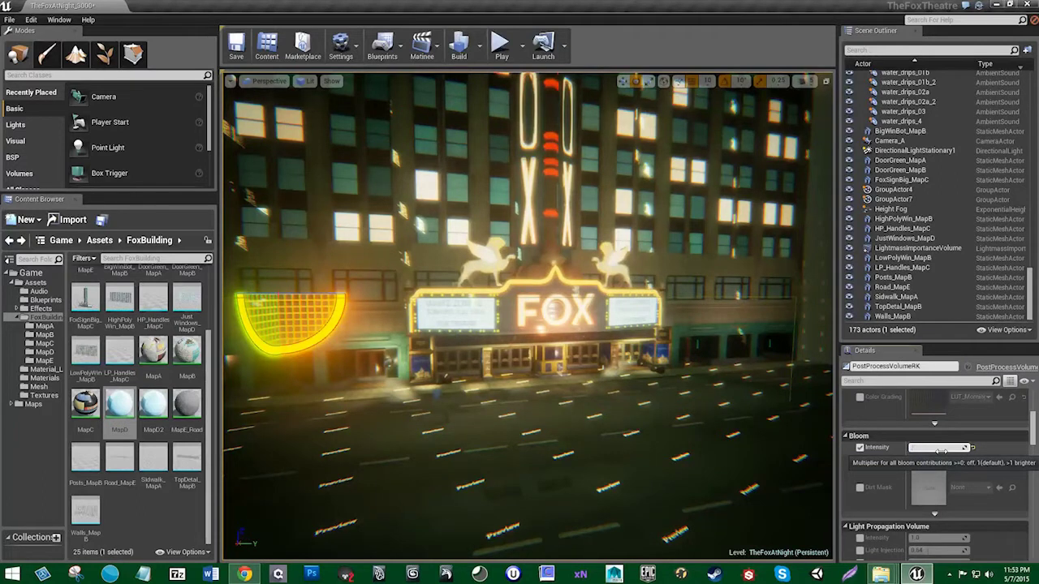
pyautogui.write('5')
pyautogui.press('Return')
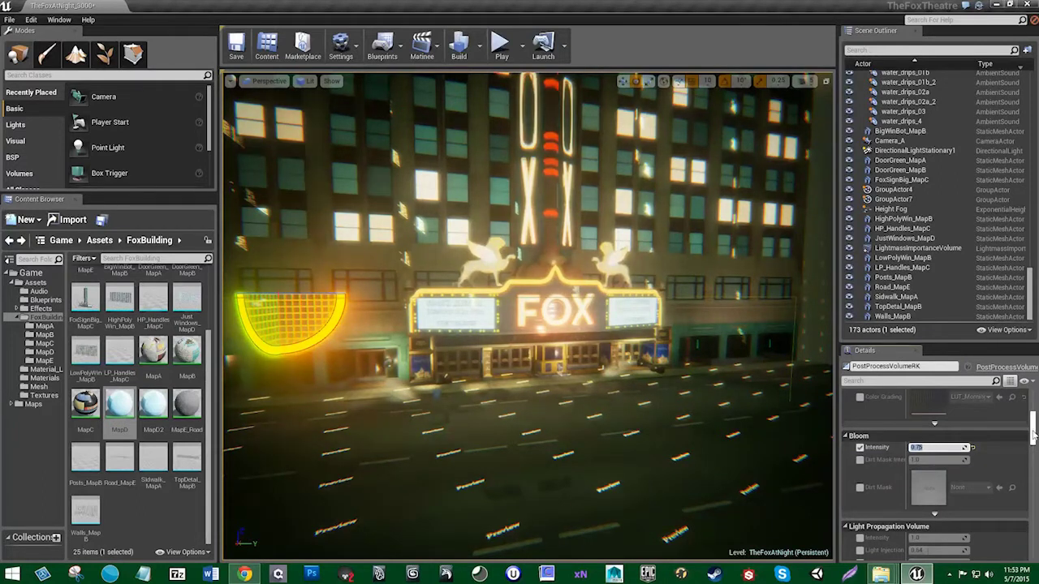
# Step: Override the bloom Dirt Mask Intensity at about 1.28, leaving the Dirt Mask texture override off after trying it
pyautogui.scroll(-1, 1033, 437)
pyautogui.click(859, 415)
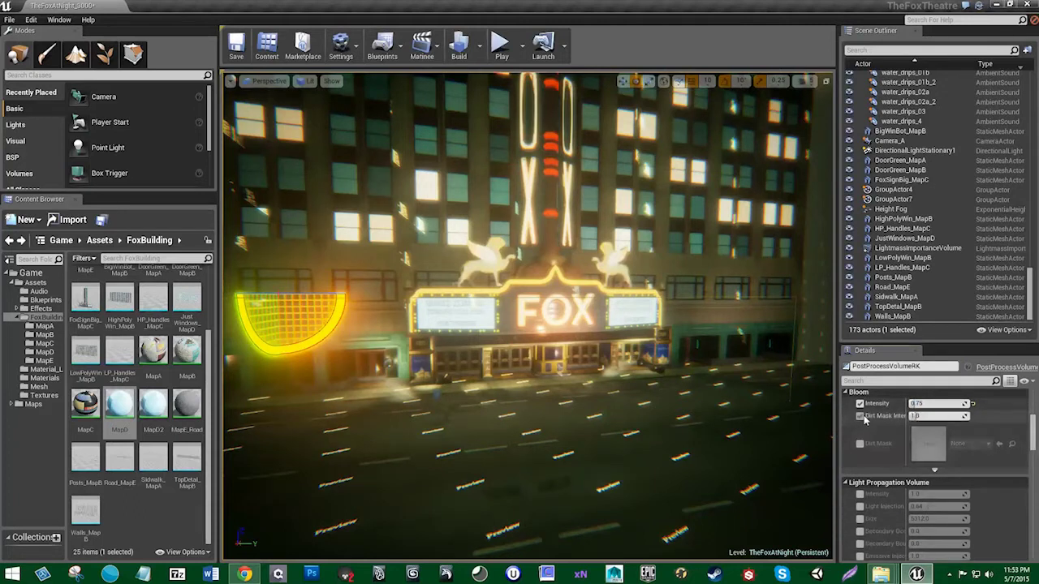
pyautogui.click(860, 444)
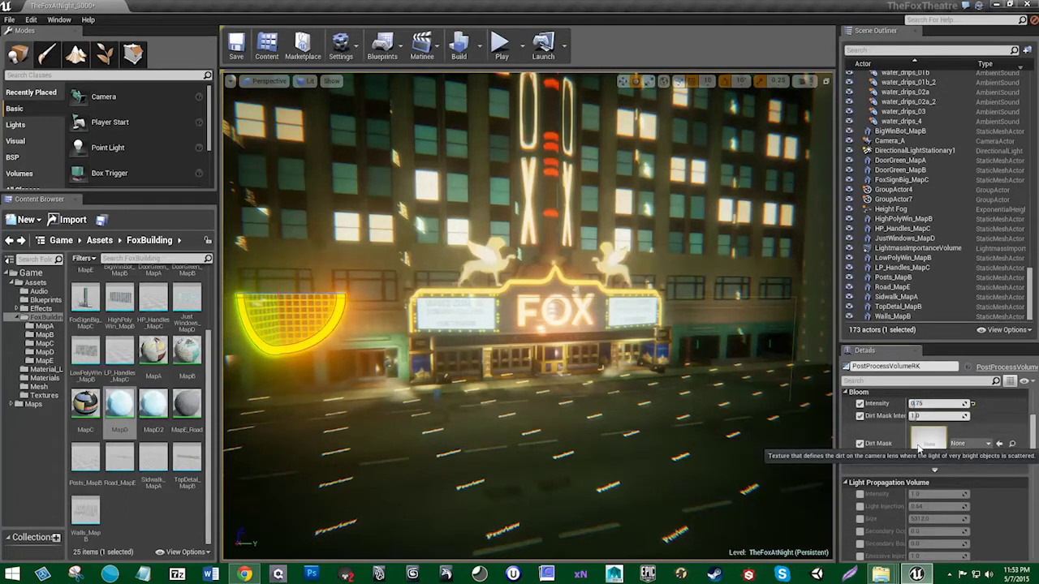
pyautogui.click(986, 444)
pyautogui.click(986, 445)
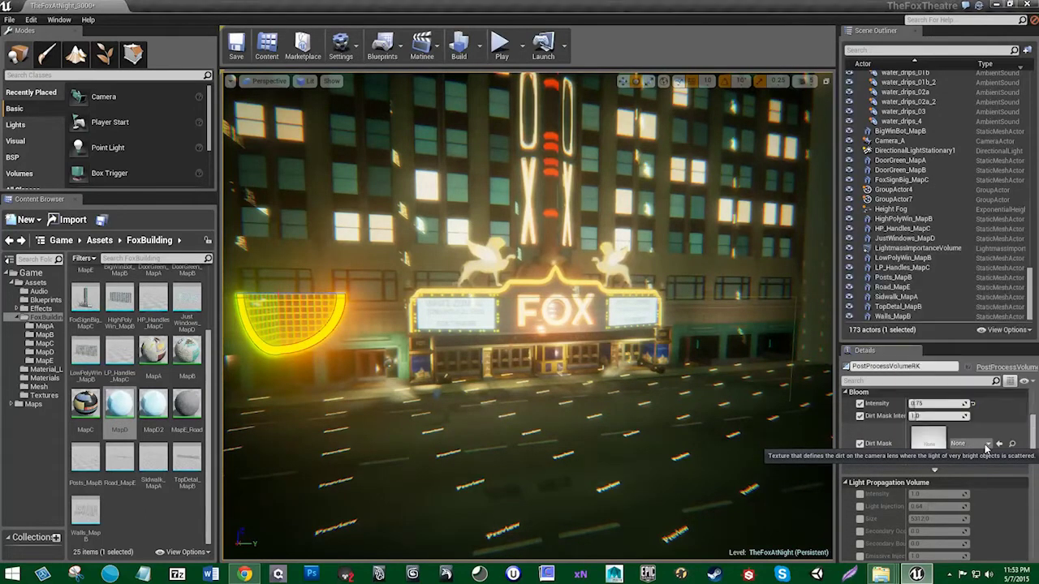
pyautogui.click(860, 444)
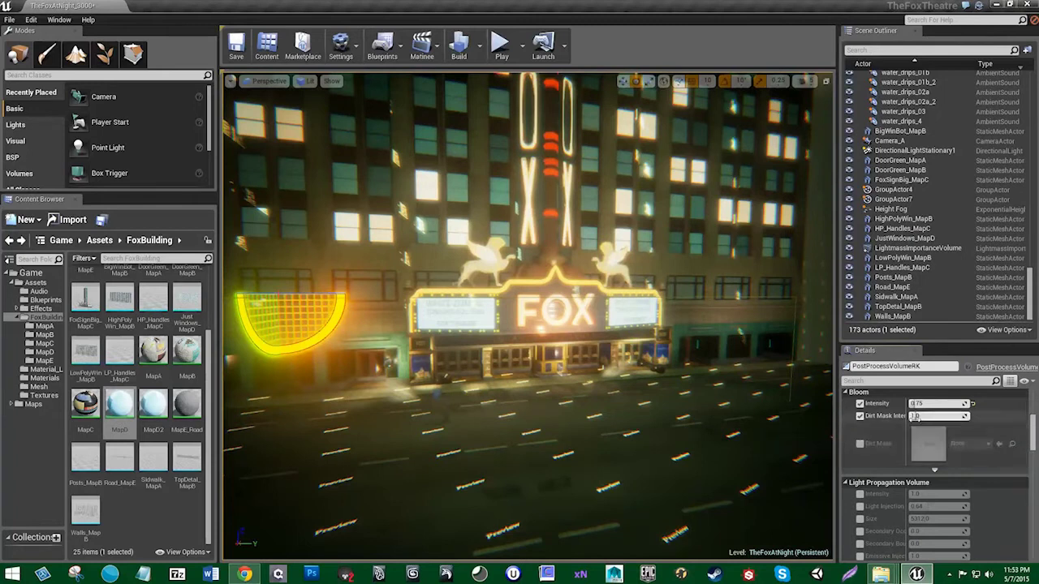
pyautogui.moveTo(916, 416); pyautogui.dragTo(917, 415)
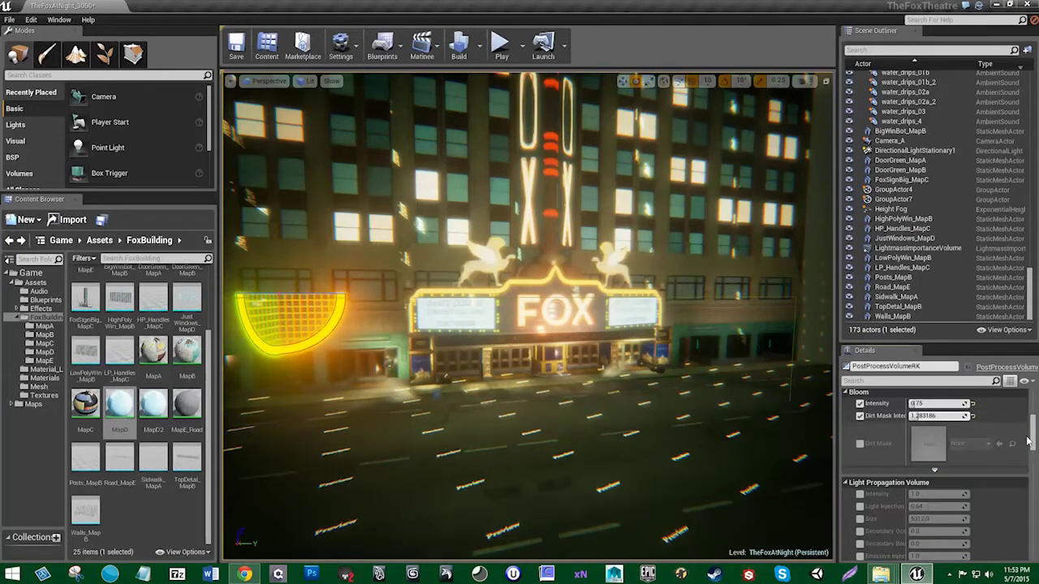
# Step: Enable the first four Light Propagation Volume overrides and set Light Injection to about 0.78, Size to about 5664, and a low Intensity above 2
pyautogui.scroll(-3, 1031, 440)
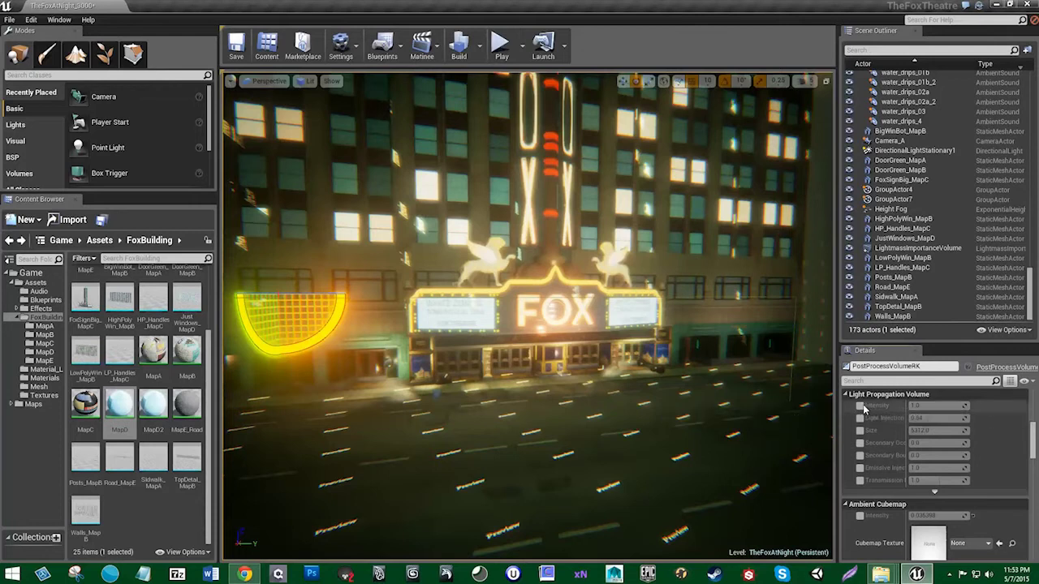
pyautogui.click(861, 405)
pyautogui.click(860, 418)
pyautogui.click(860, 430)
pyautogui.click(861, 443)
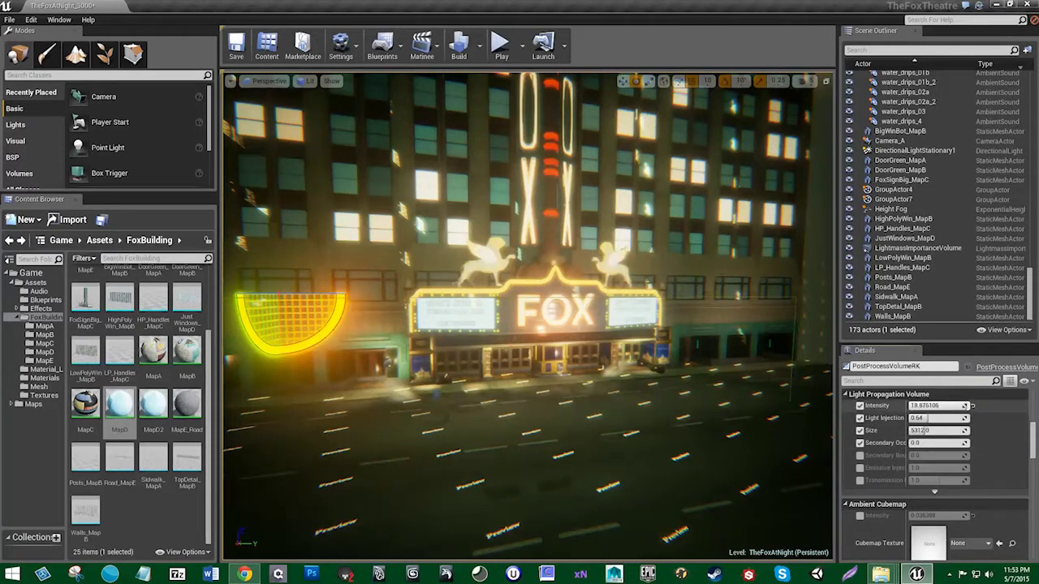
pyautogui.moveTo(924, 417); pyautogui.dragTo(928, 427)
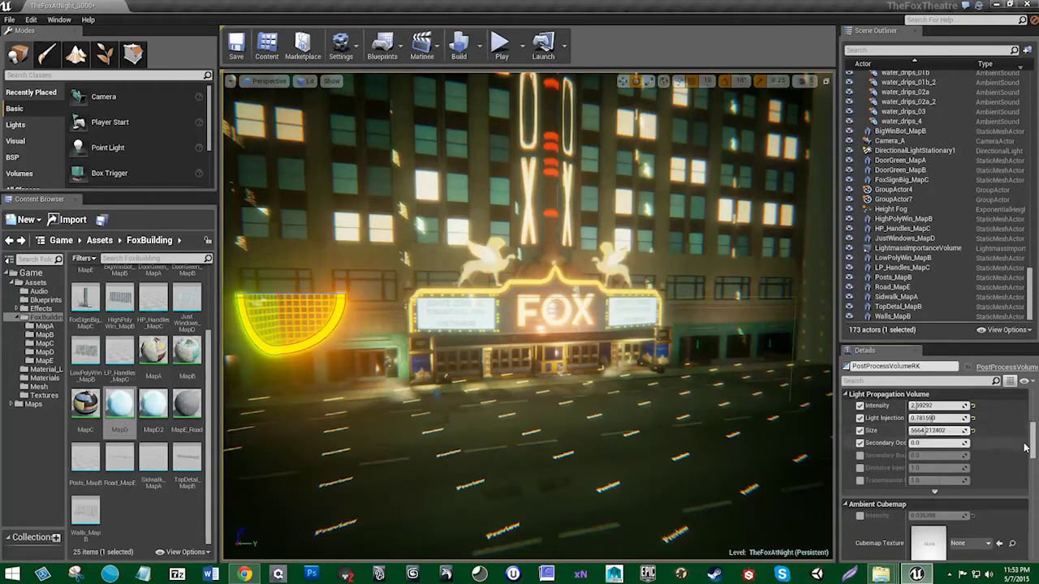
# Step: Set Lens Flares Intensity to about 2.4 and BokehSize to about 8.6, and Ambient Occlusion Intensity to about 0.45 and Radius to about 33.5
pyautogui.scroll(-2, 934, 454)
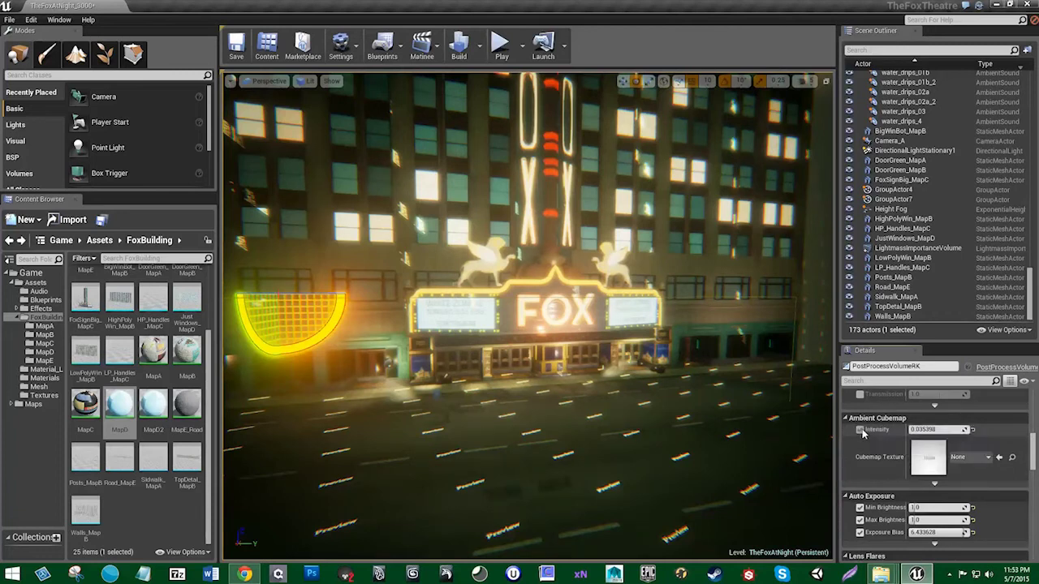
pyautogui.moveTo(1032, 436); pyautogui.dragTo(1034, 468)
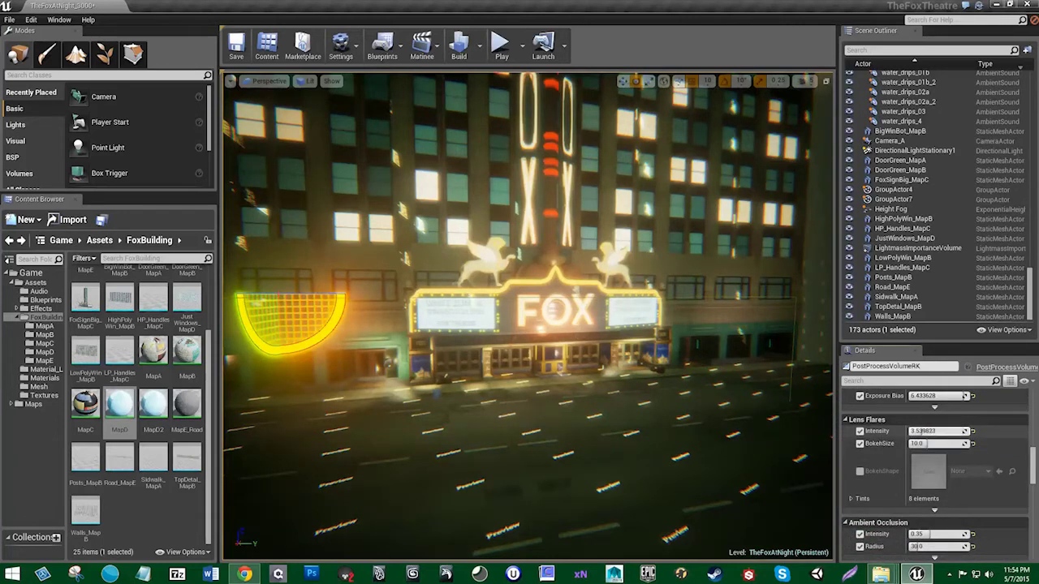
pyautogui.moveTo(920, 431); pyautogui.dragTo(933, 444)
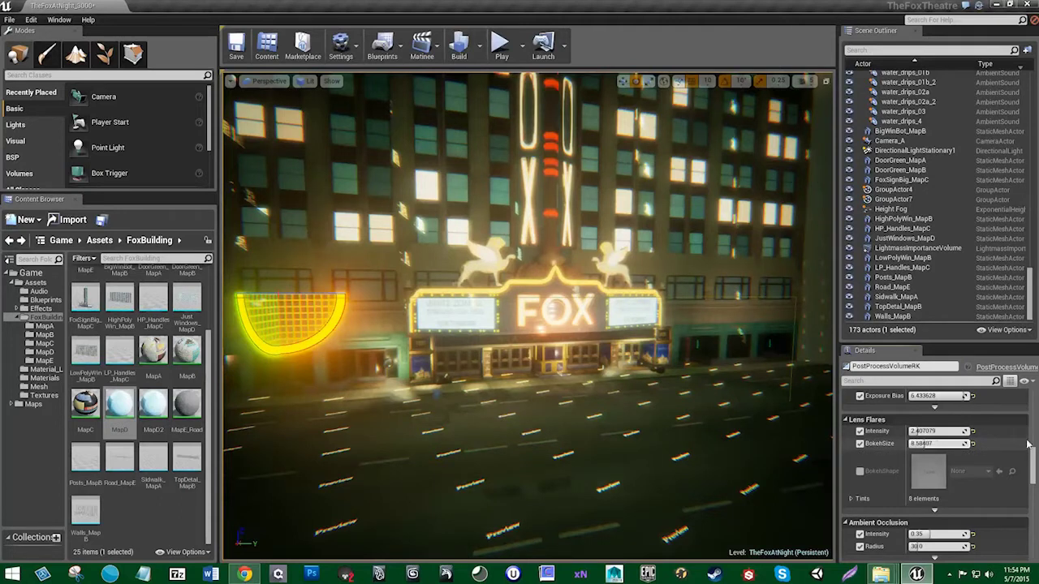
pyautogui.moveTo(1034, 461); pyautogui.dragTo(1037, 477)
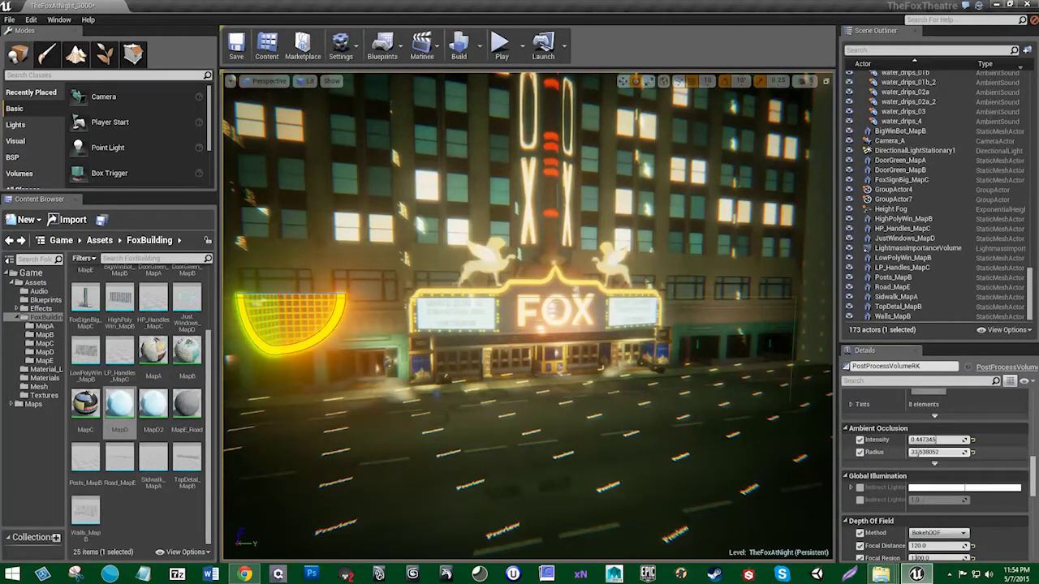
# Step: Enable the Global Illumination indirect lighting colour and intensity overrides and raise the intensity slightly above 1
pyautogui.scroll(-2, 858, 441)
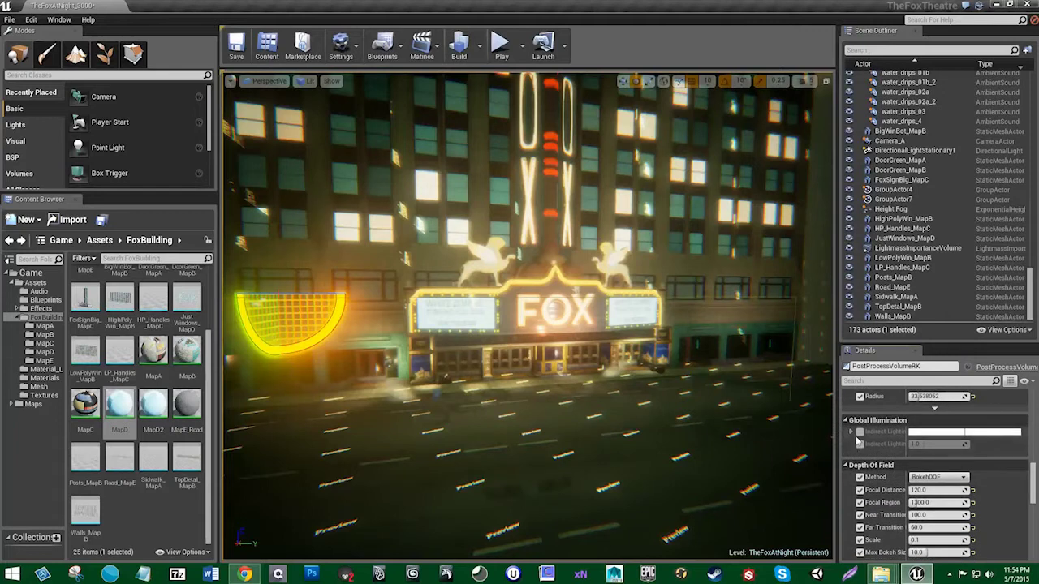
pyautogui.click(859, 444)
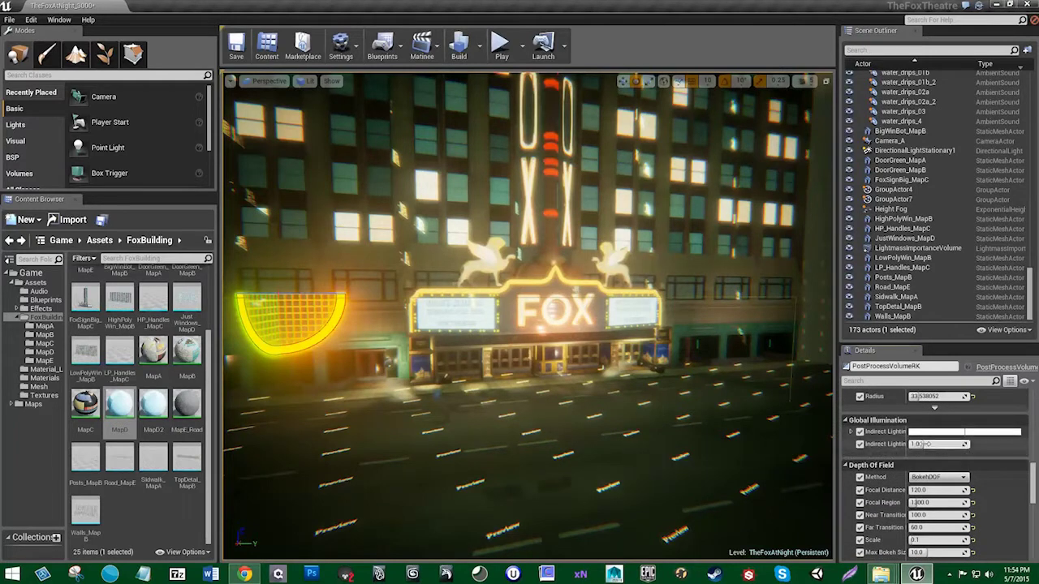
pyautogui.moveTo(925, 444); pyautogui.dragTo(946, 443)
# Step: Change the indirect lighting colour to a very pale blue and fine-tune the indirect lighting intensity
pyautogui.click(964, 432)
pyautogui.click(823, 402)
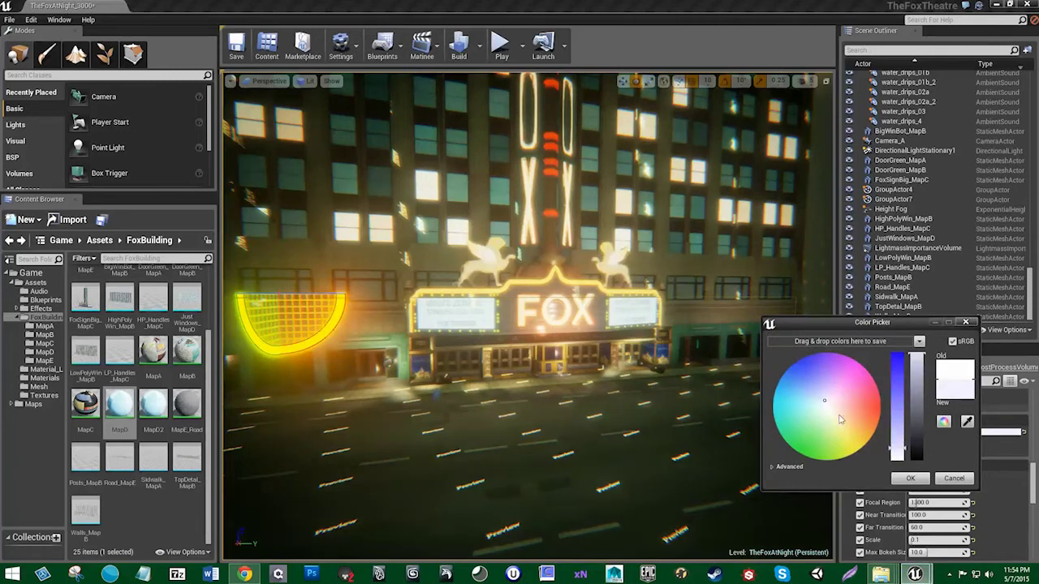
pyautogui.click(838, 416)
pyautogui.moveTo(831, 407); pyautogui.dragTo(826, 400)
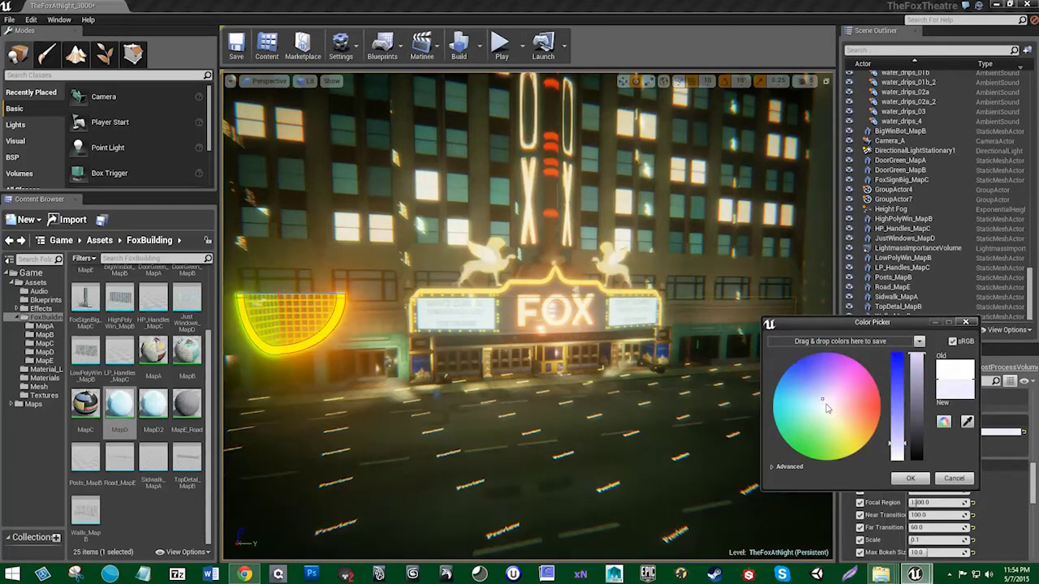
pyautogui.click(823, 405)
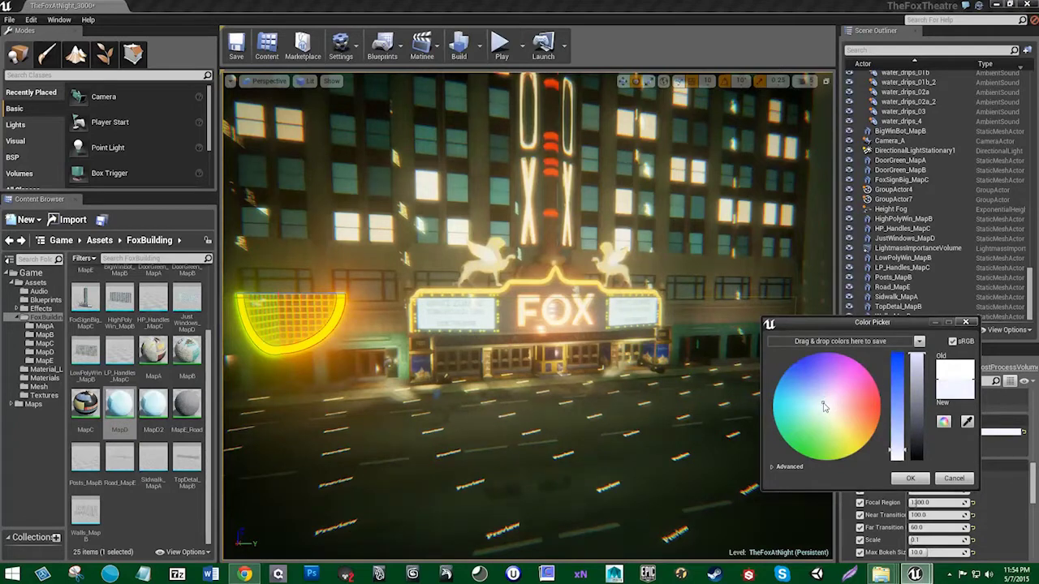
pyautogui.click(911, 479)
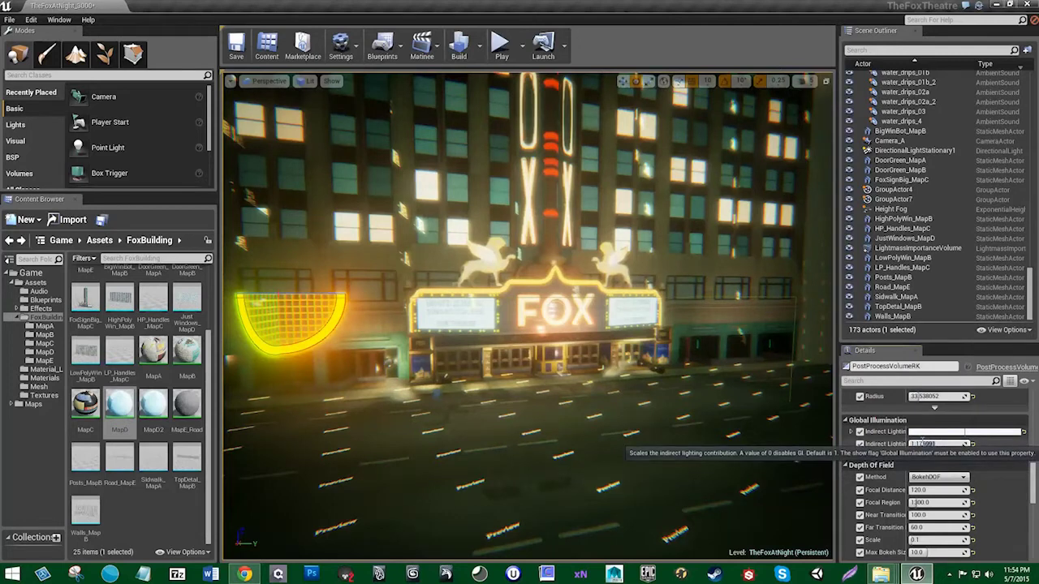
pyautogui.moveTo(946, 444); pyautogui.dragTo(917, 438)
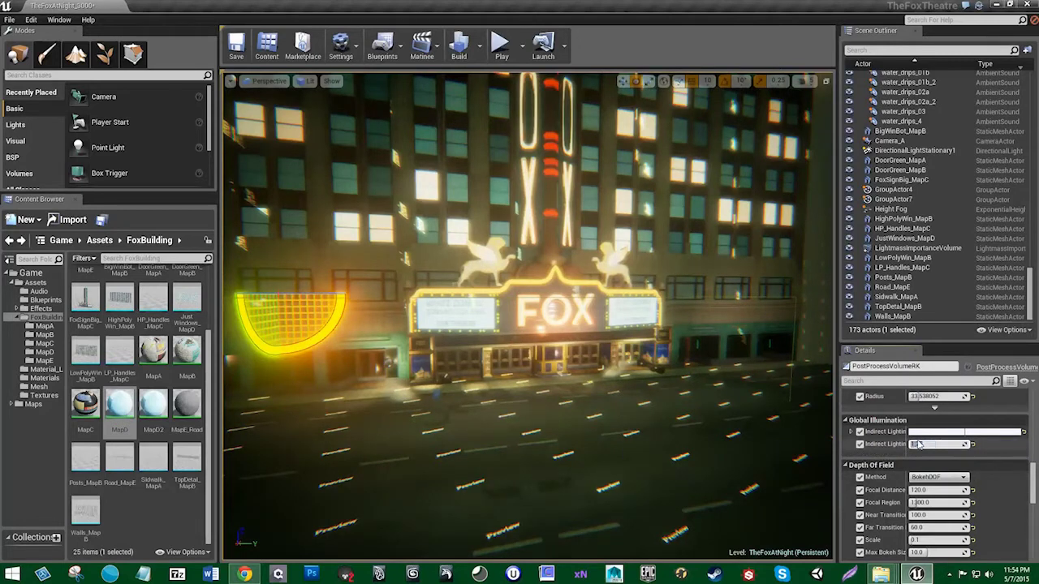
# Step: Set the Depth of Field Focal Distance and Near Transition to 0, Focal Region to about 1150, and greatly increase the Far Transition
pyautogui.moveTo(1034, 480); pyautogui.dragTo(1033, 491)
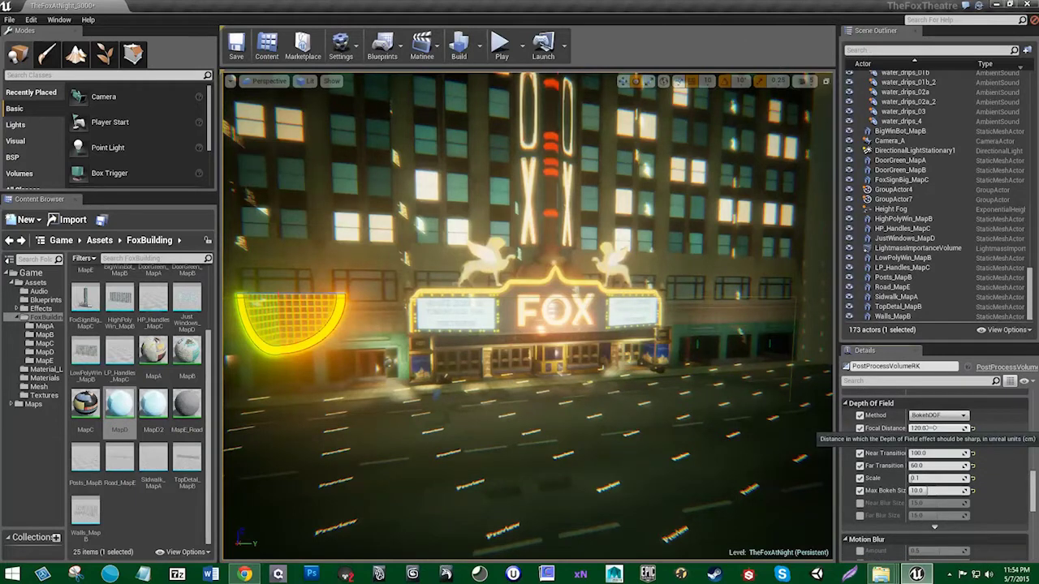
pyautogui.moveTo(928, 428); pyautogui.dragTo(938, 453)
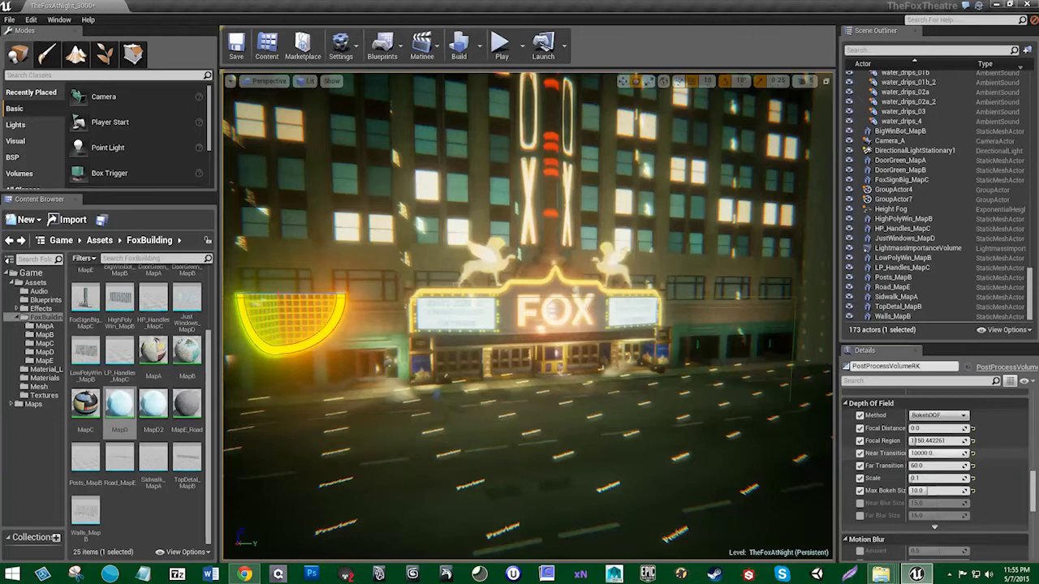
pyautogui.moveTo(934, 466); pyautogui.dragTo(938, 466)
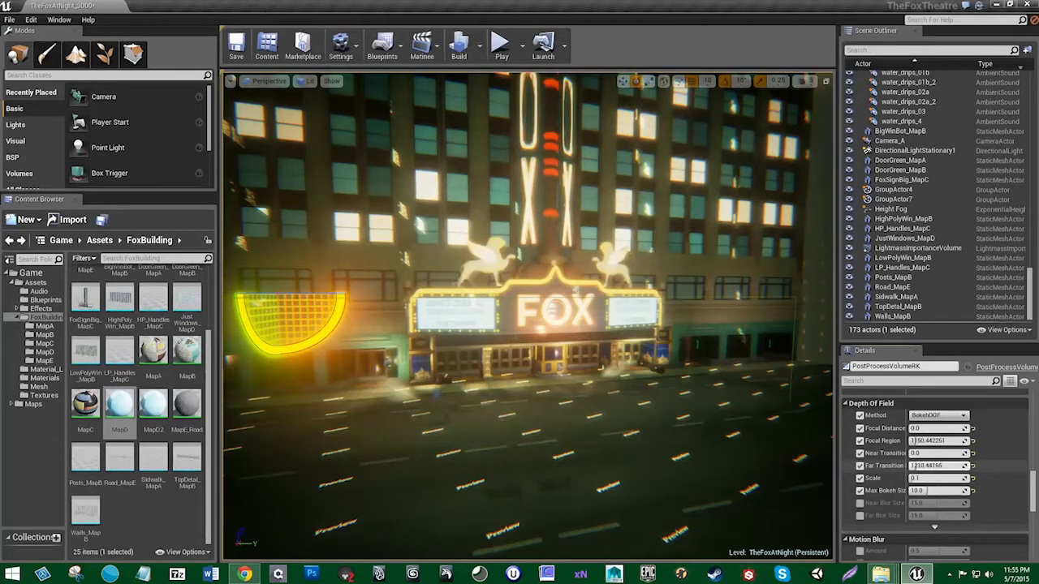
pyautogui.moveTo(1032, 492); pyautogui.dragTo(1036, 518)
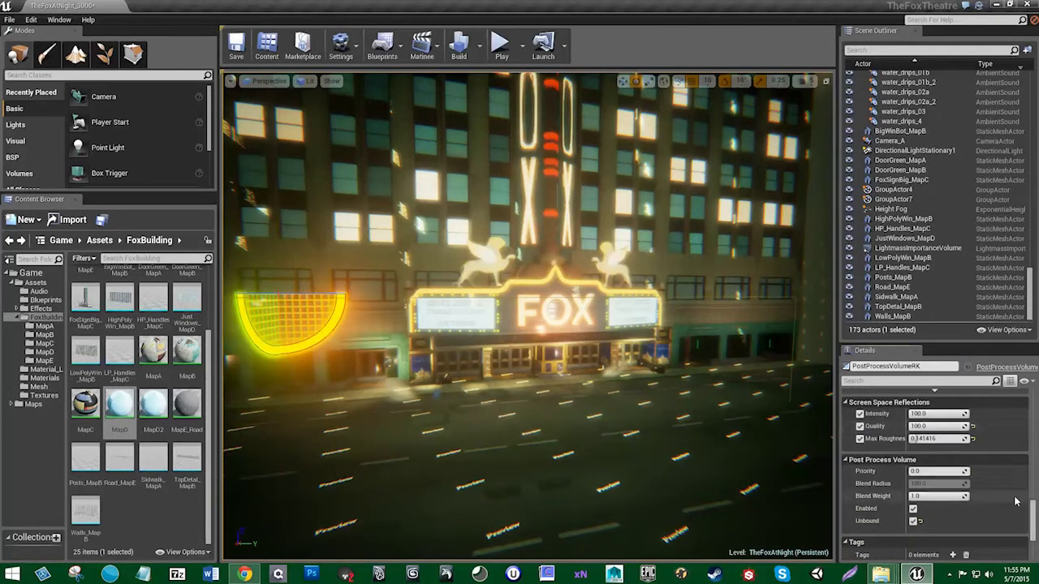
# Step: Select all the sphere reflection captures, from SphereReflectionCapture10 to SphereReflectionCapture19, and update their captures
pyautogui.moveTo(1032, 510); pyautogui.dragTo(1032, 536)
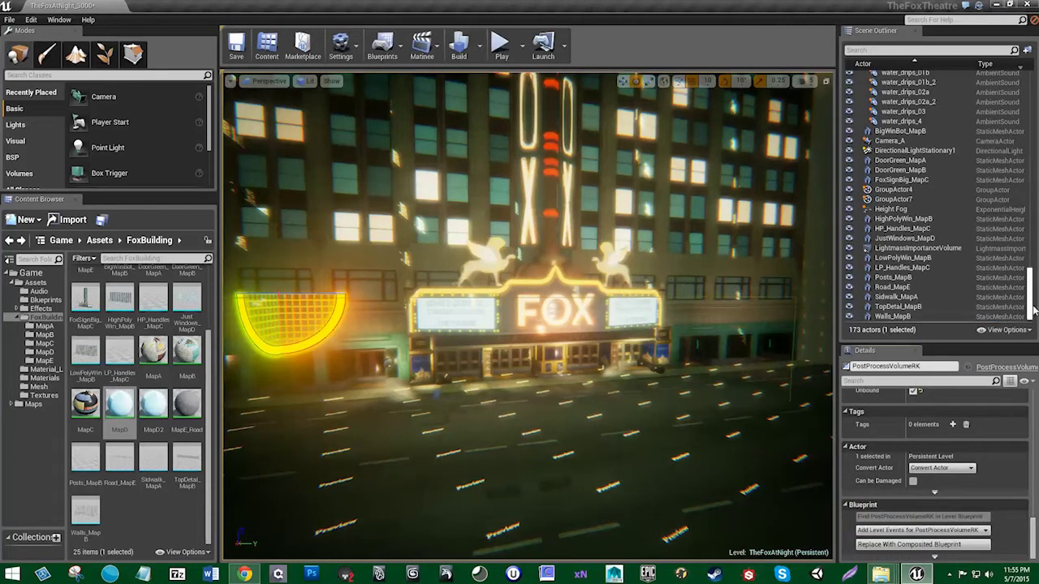
pyautogui.moveTo(1031, 307)
pyautogui.mouseDown()
pyautogui.moveTo(1021, 240)
pyautogui.moveTo(1022, 313)
pyautogui.mouseUp()
pyautogui.click(925, 248)
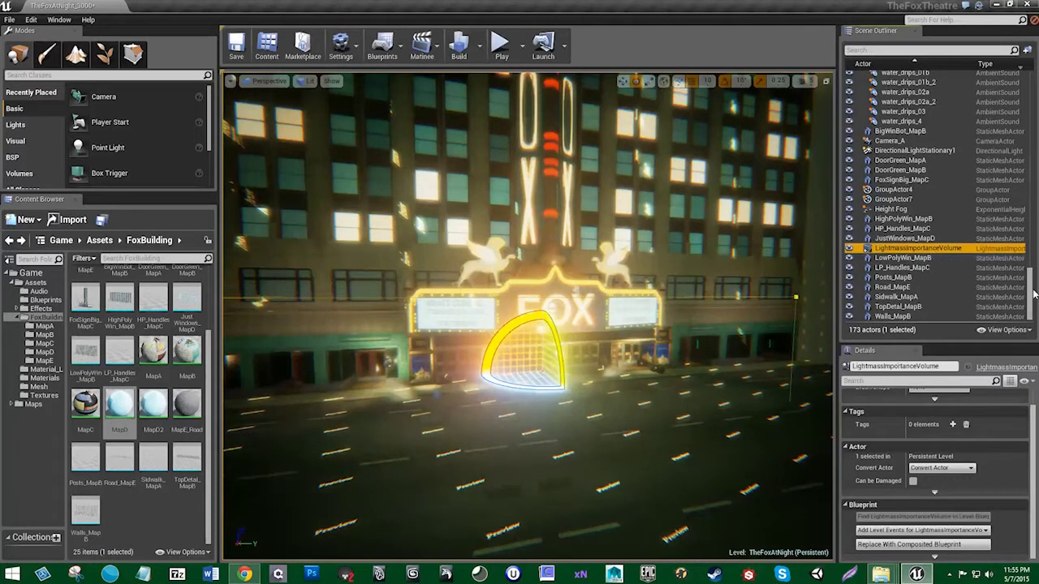
pyautogui.scroll(7, 950, 252)
pyautogui.click(921, 243)
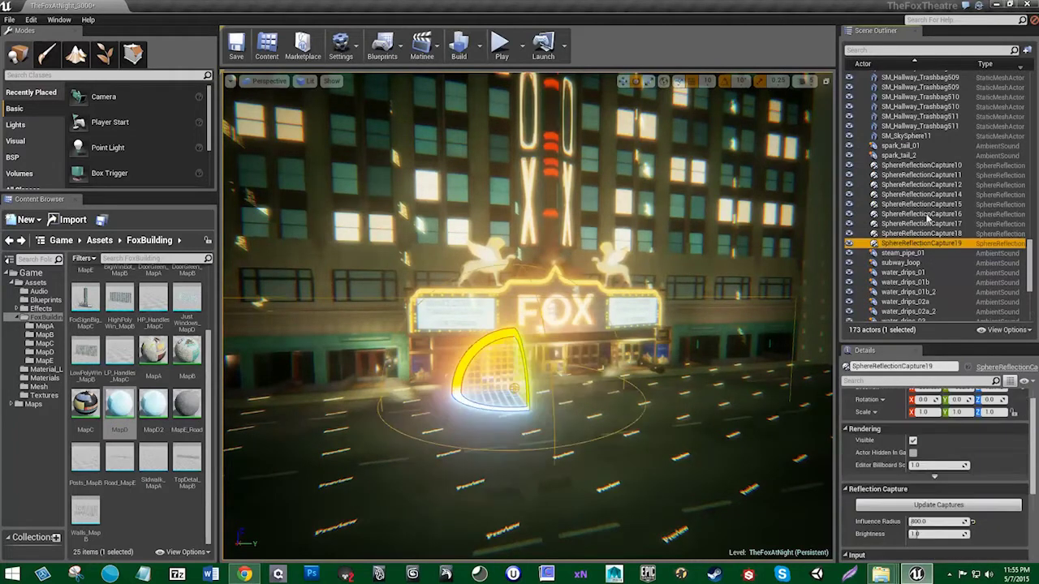
pyautogui.keyDown('shift'); pyautogui.click(921, 165); pyautogui.keyUp('shift')
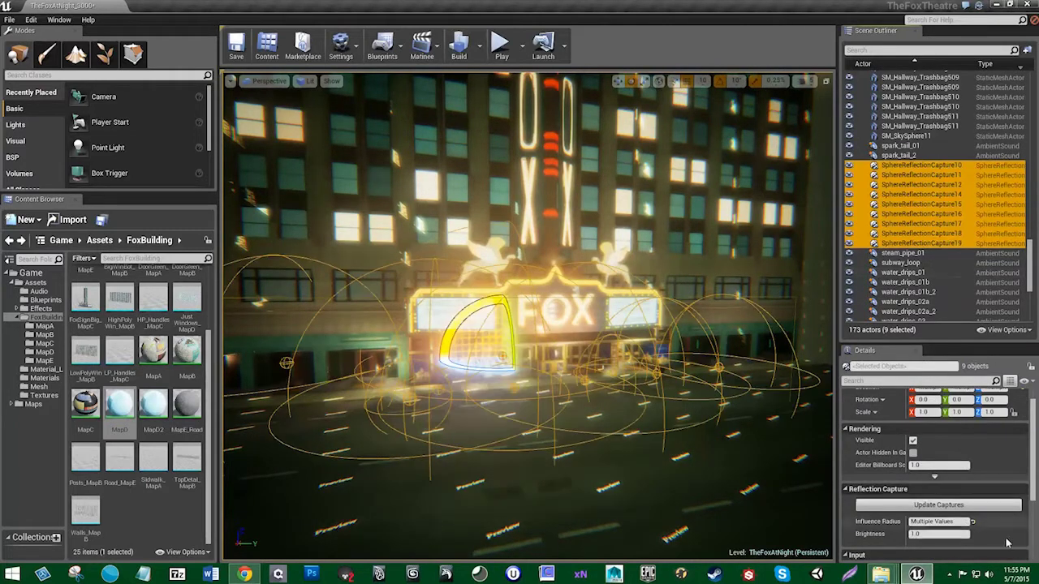
pyautogui.click(956, 505)
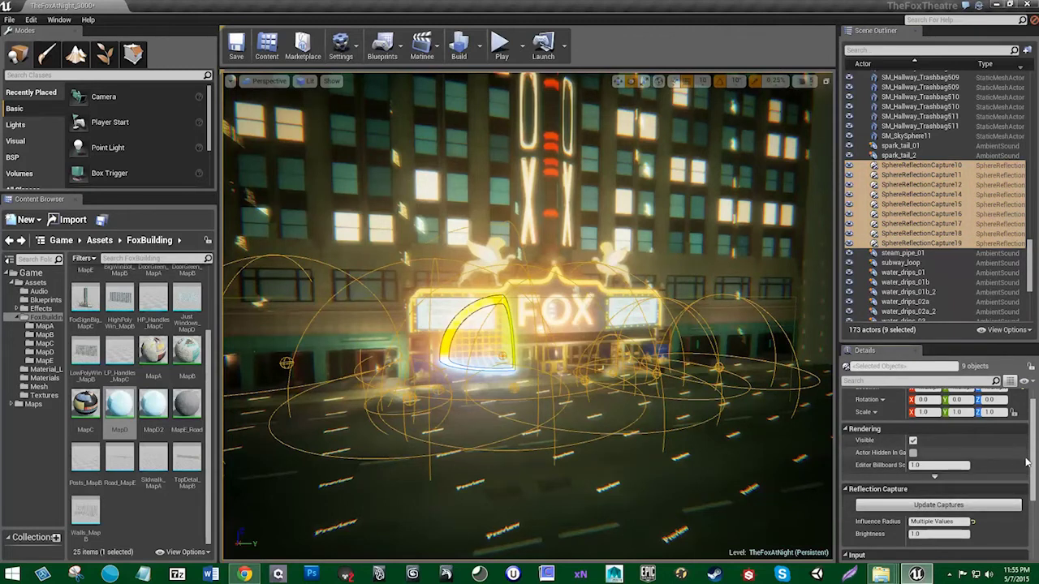
pyautogui.scroll(-3, 939, 474)
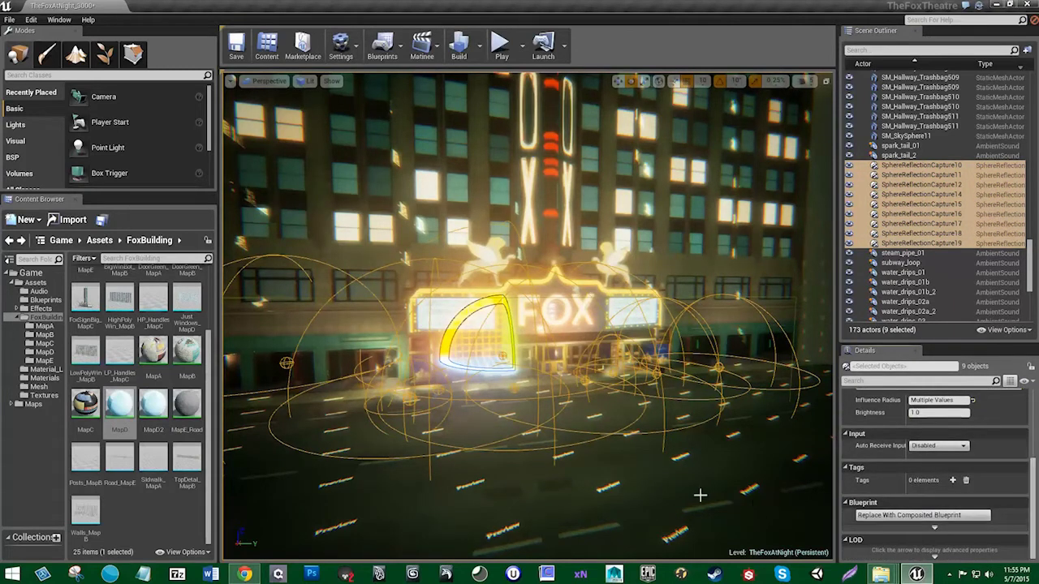
# Step: Switch the selection to the road mesh, and save the current level and all unsaved assets
pyautogui.click(754, 503)
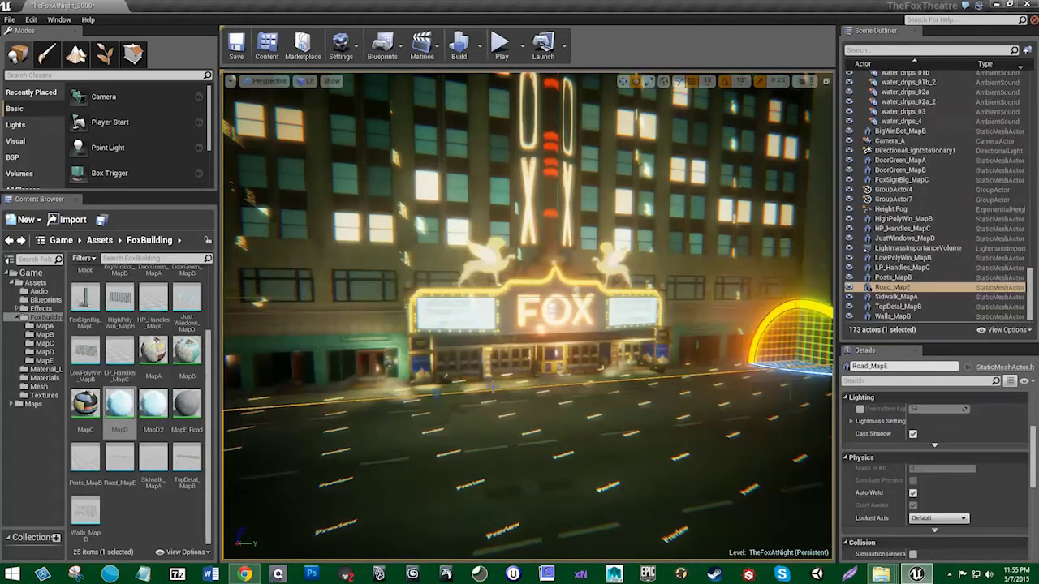
pyautogui.click(11, 21)
pyautogui.click(37, 65)
pyautogui.click(10, 20)
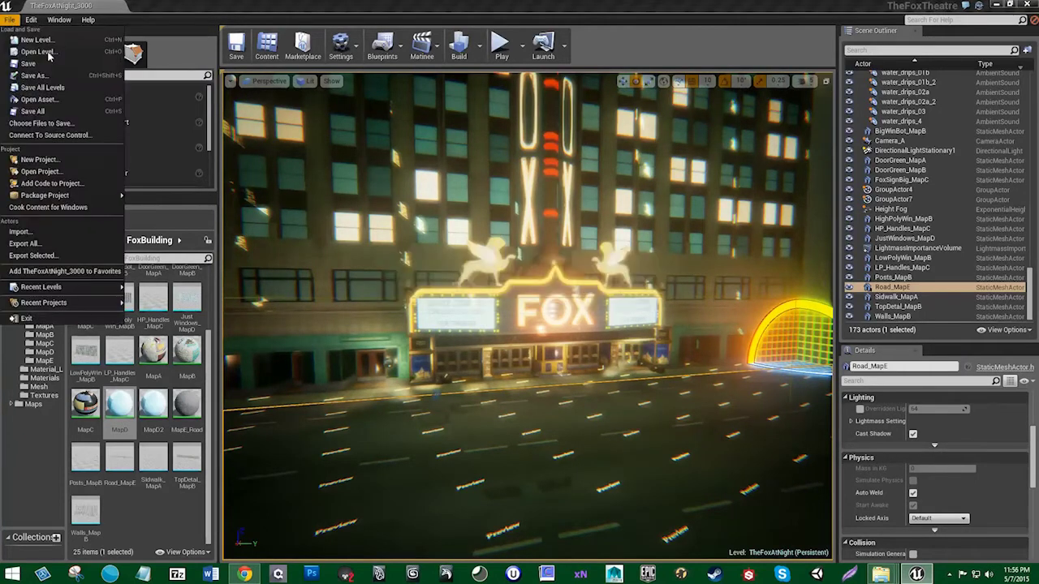
pyautogui.click(63, 114)
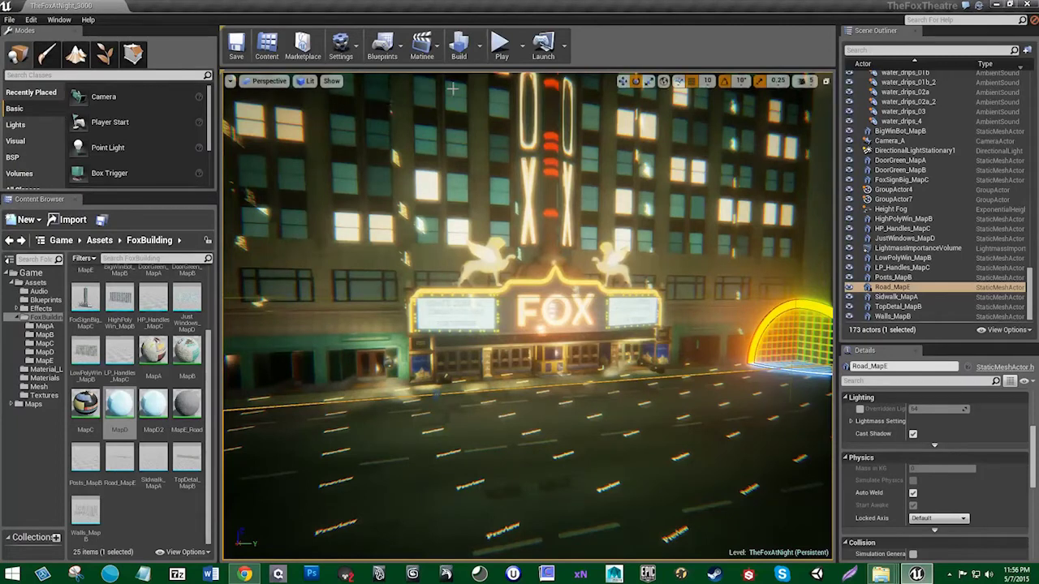
# Step: Build the level's geometry and close the message log
pyautogui.click(484, 46)
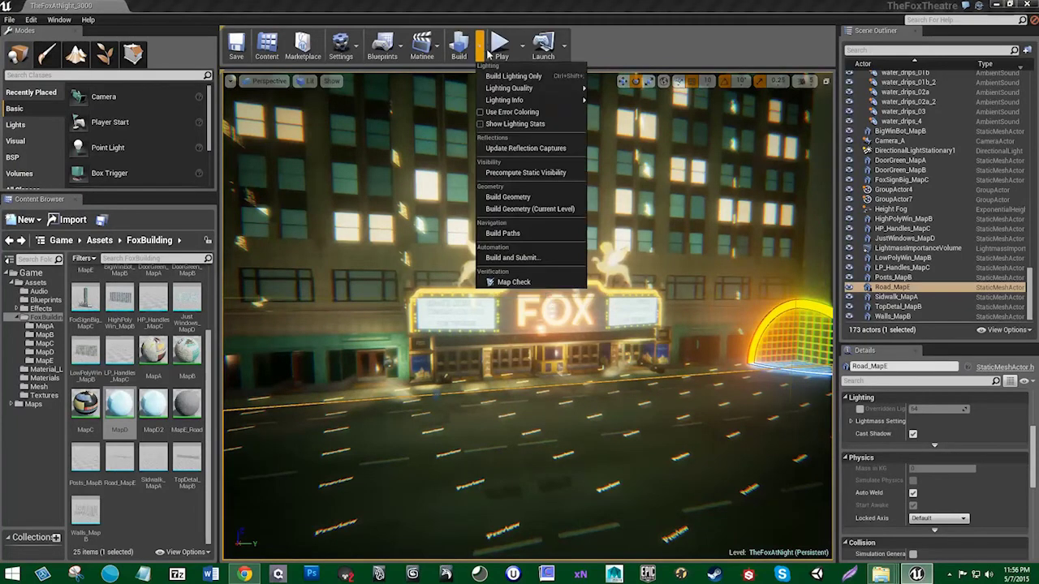
pyautogui.click(522, 205)
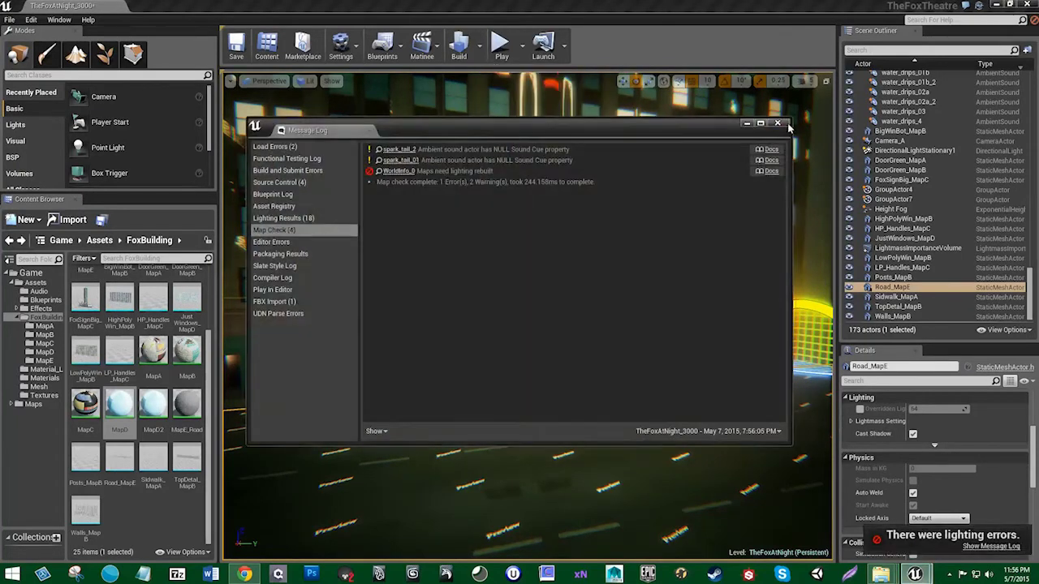
pyautogui.click(779, 127)
# Step: Deselect all actors, run a lighting-only build of the level, and close its results log
pyautogui.rightClick(795, 172)
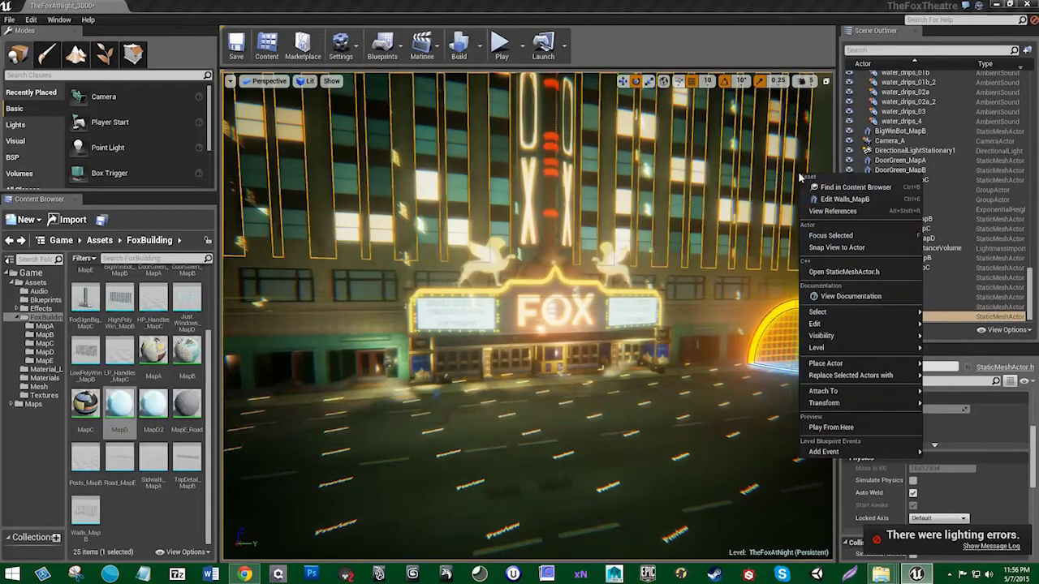
pyautogui.rightClick(824, 148)
pyautogui.moveTo(878, 289)
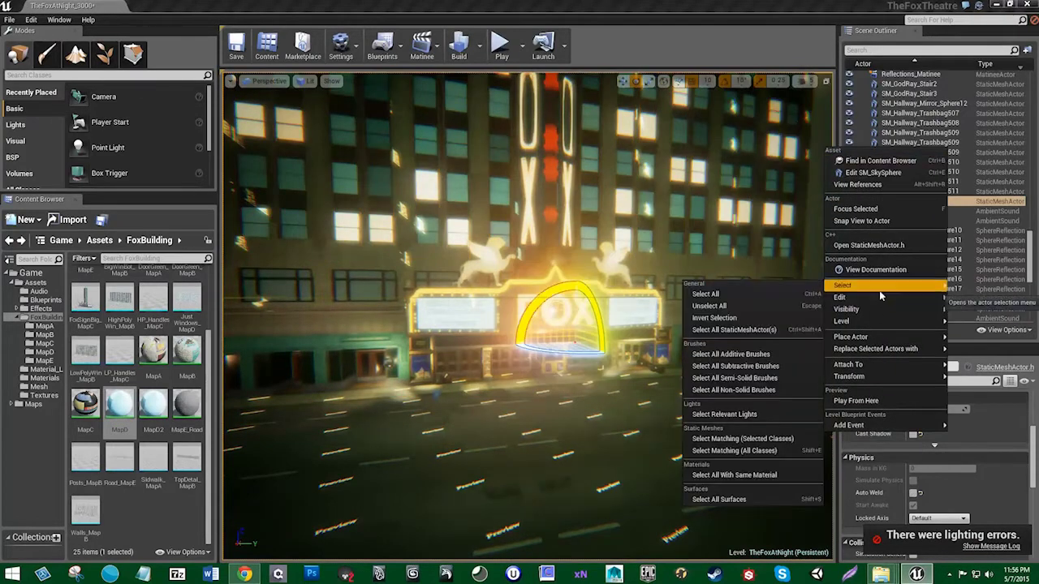
pyautogui.click(786, 309)
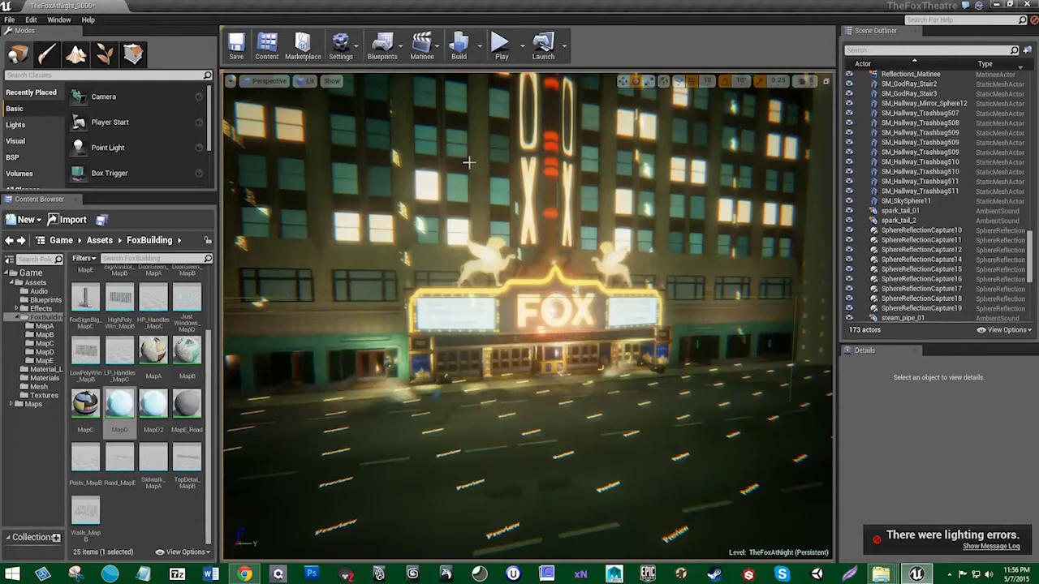
pyautogui.click(479, 44)
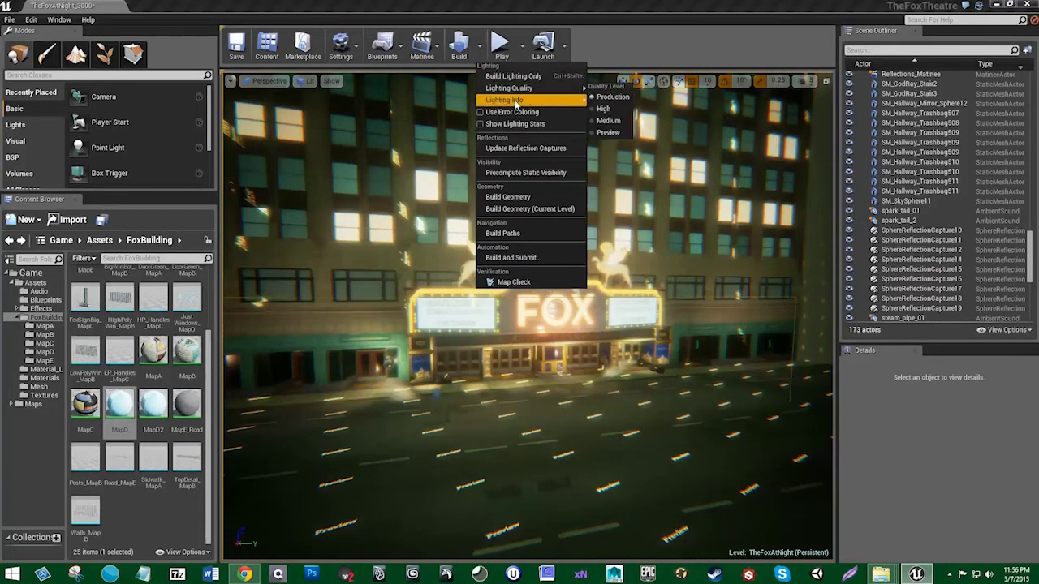
pyautogui.moveTo(517, 91)
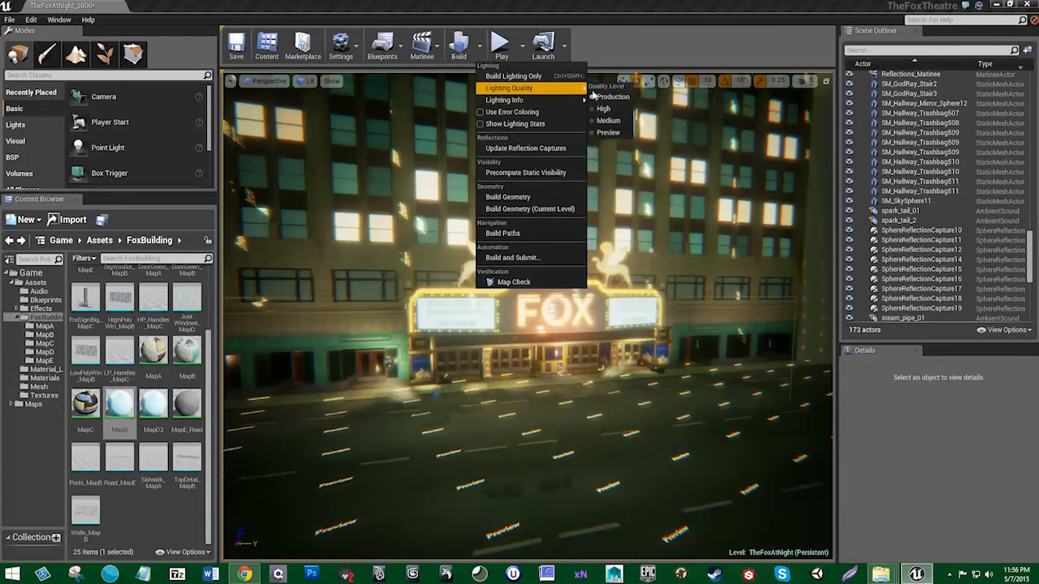
pyautogui.click(526, 78)
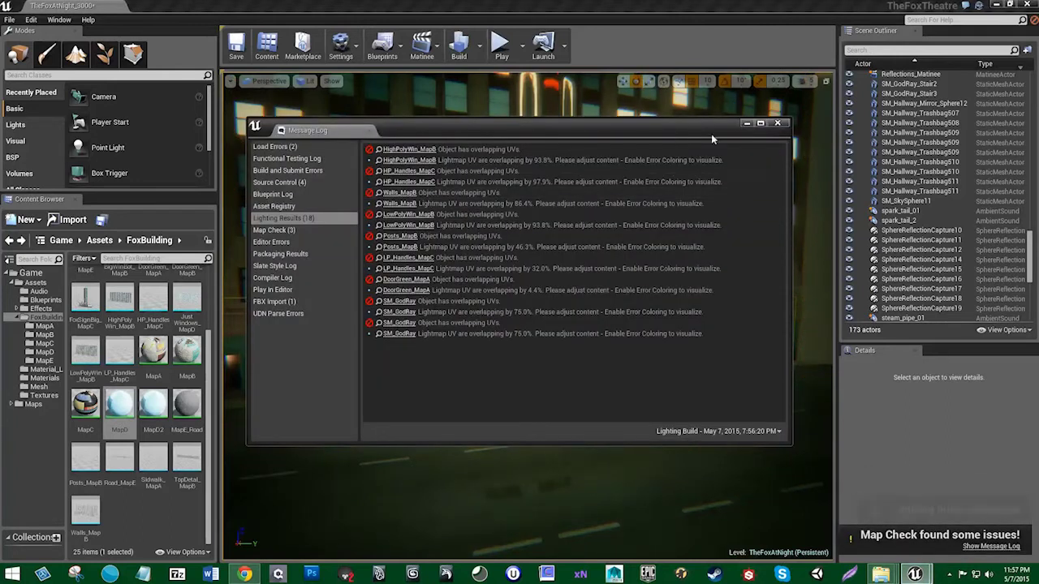
pyautogui.click(777, 123)
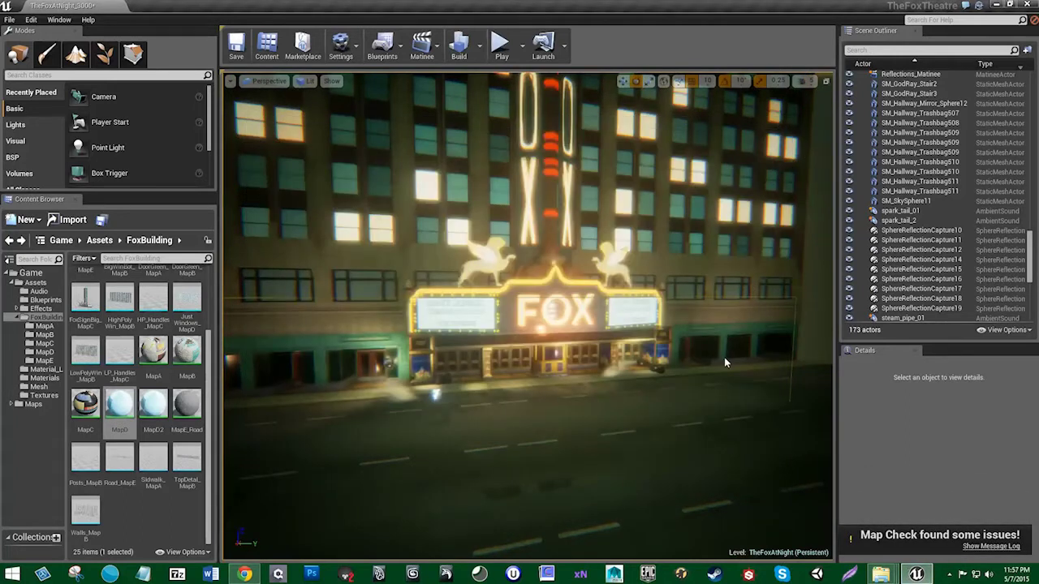
# Step: Reselect SphereReflectionCapture10 through SphereReflectionCapture19 and refresh their captures with the newly built lighting
pyautogui.moveTo(711, 370); pyautogui.dragTo(808, 331, button='right')
pyautogui.moveTo(779, 367); pyautogui.dragTo(617, 344, button='right')
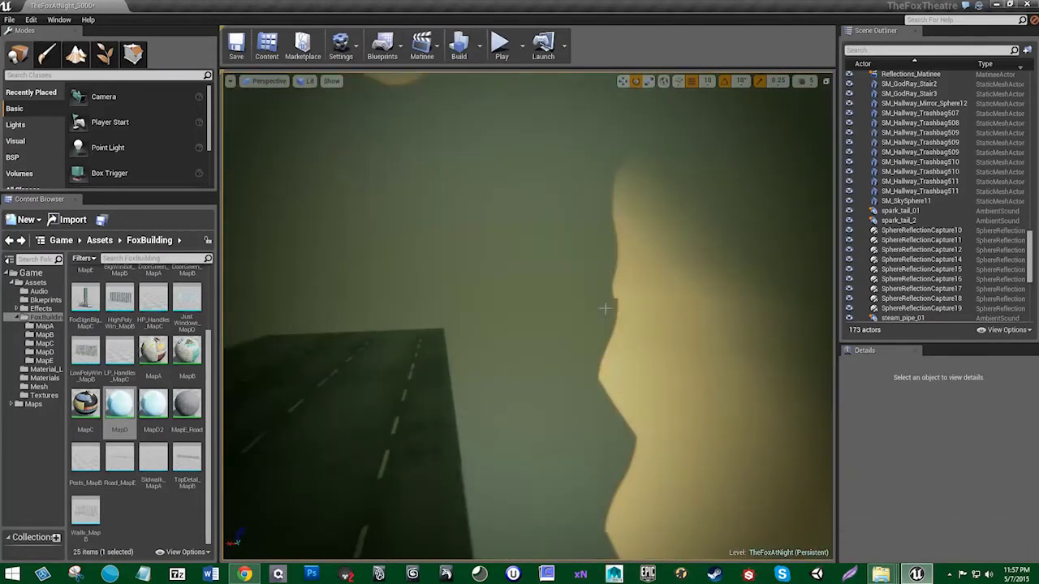
pyautogui.moveTo(607, 297)
pyautogui.mouseDown(button='right')
pyautogui.moveTo(487, 365)
pyautogui.moveTo(520, 369)
pyautogui.moveTo(454, 353)
pyautogui.moveTo(551, 361)
pyautogui.moveTo(649, 349)
pyautogui.moveTo(657, 301)
pyautogui.moveTo(617, 341)
pyautogui.moveTo(599, 289)
pyautogui.mouseUp(button='right')
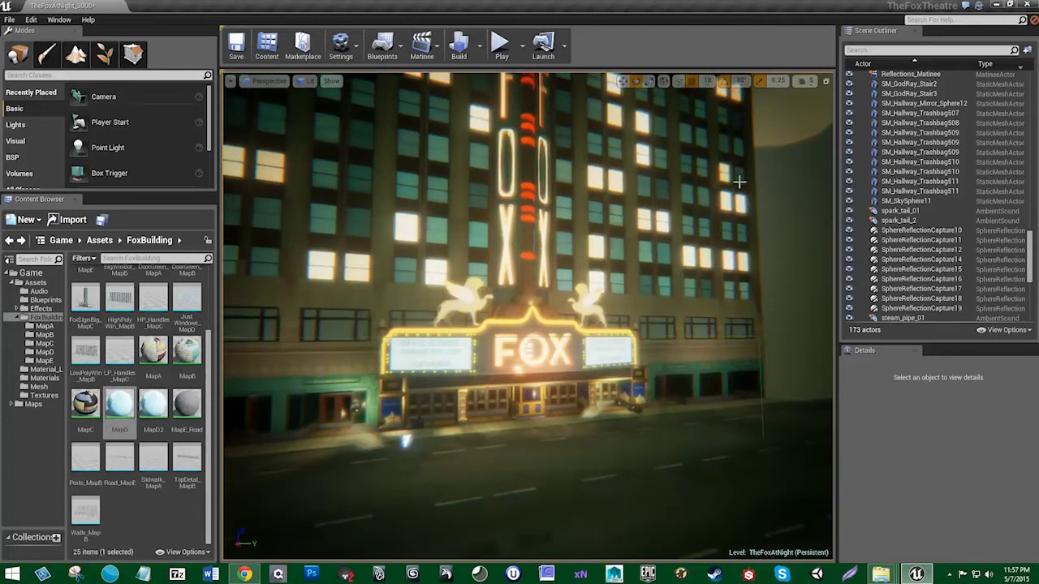
pyautogui.click(921, 230)
pyautogui.scroll(-2, 960, 280)
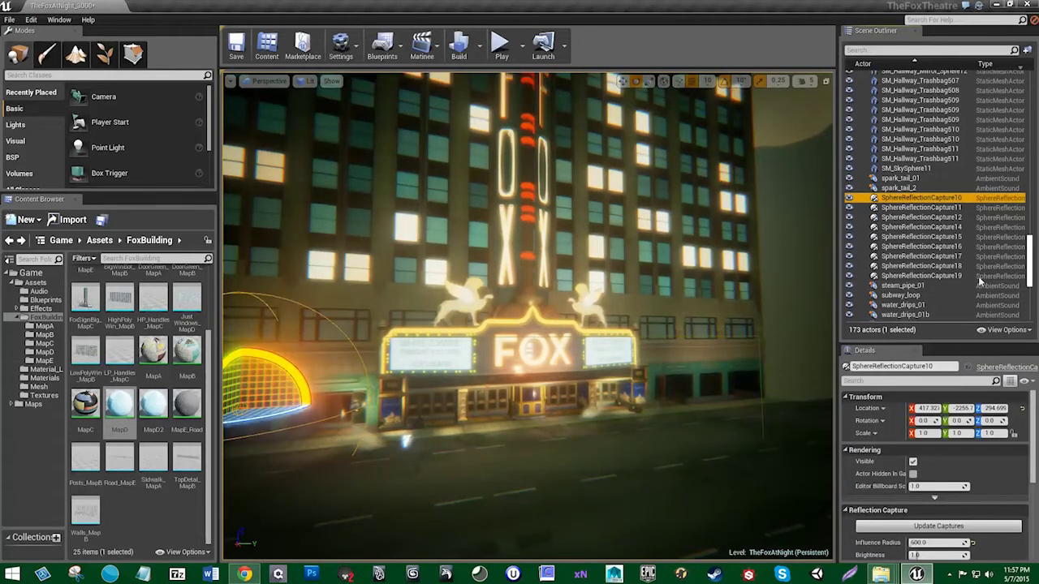
pyautogui.keyDown('shift'); pyautogui.click(957, 276); pyautogui.keyUp('shift')
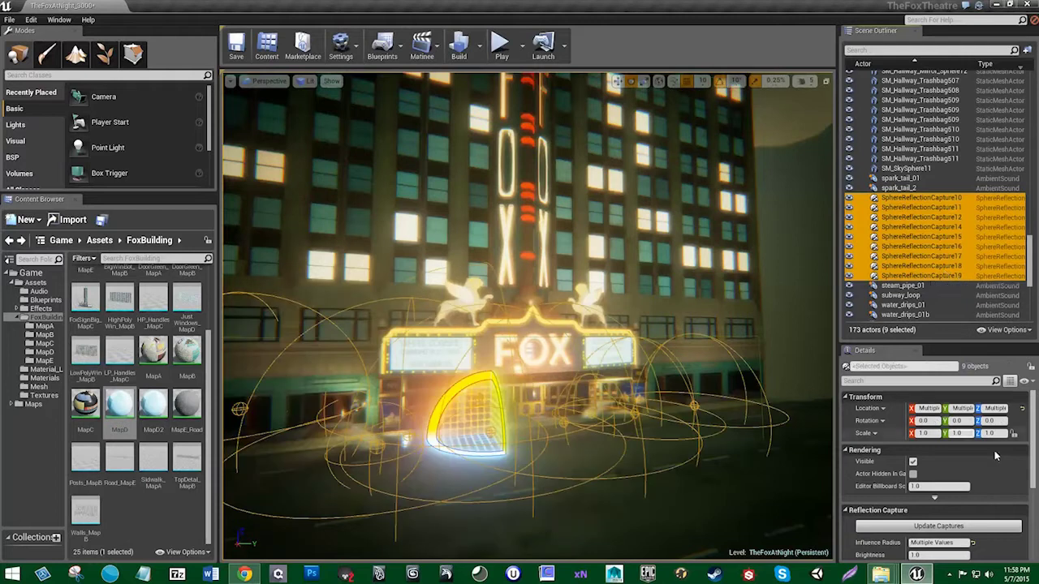
pyautogui.click(951, 527)
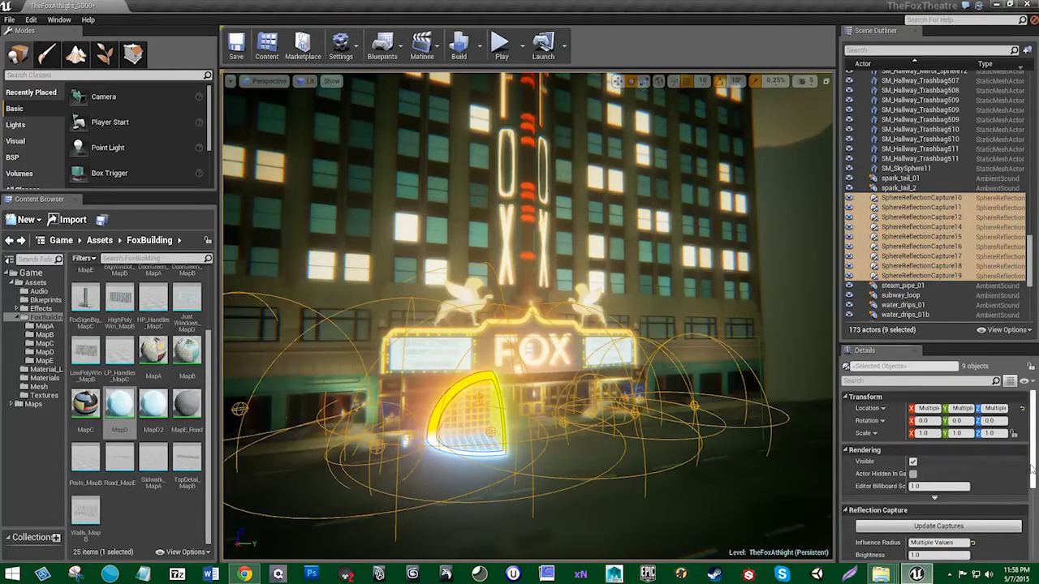
# Step: Clear the actor selection, then save the level and all unsaved assets again
pyautogui.moveTo(1032, 451)
pyautogui.mouseDown()
pyautogui.moveTo(1032, 480)
pyautogui.moveTo(1033, 448)
pyautogui.mouseUp()
pyautogui.click(793, 254)
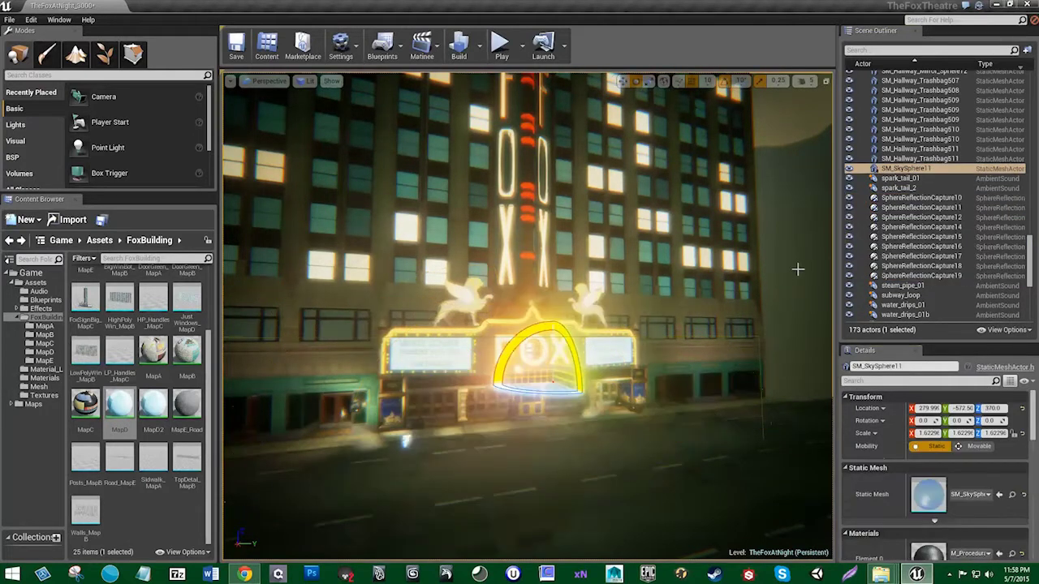
pyautogui.rightClick(794, 254)
pyautogui.moveTo(840, 396)
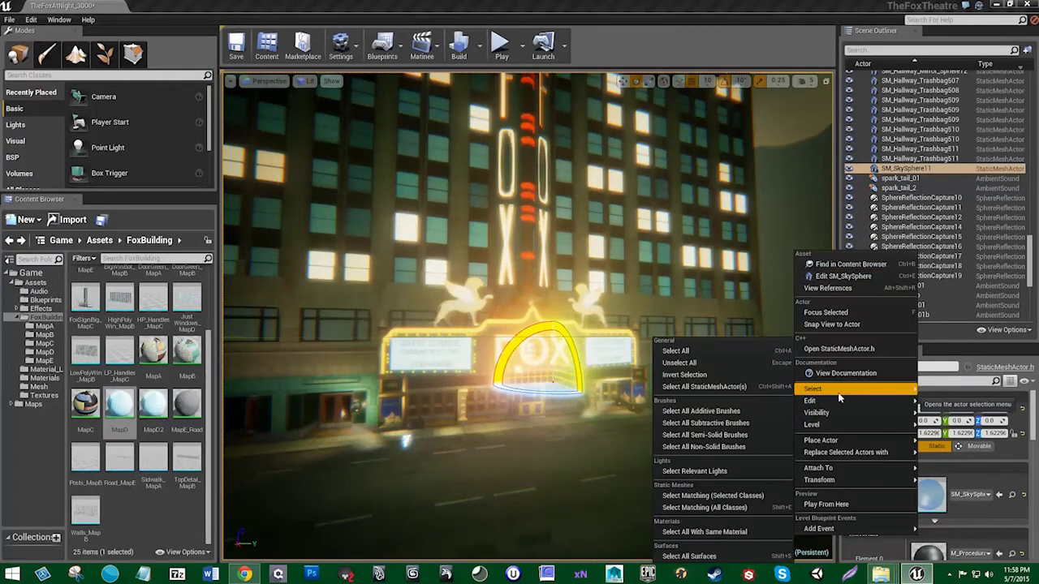
pyautogui.click(680, 363)
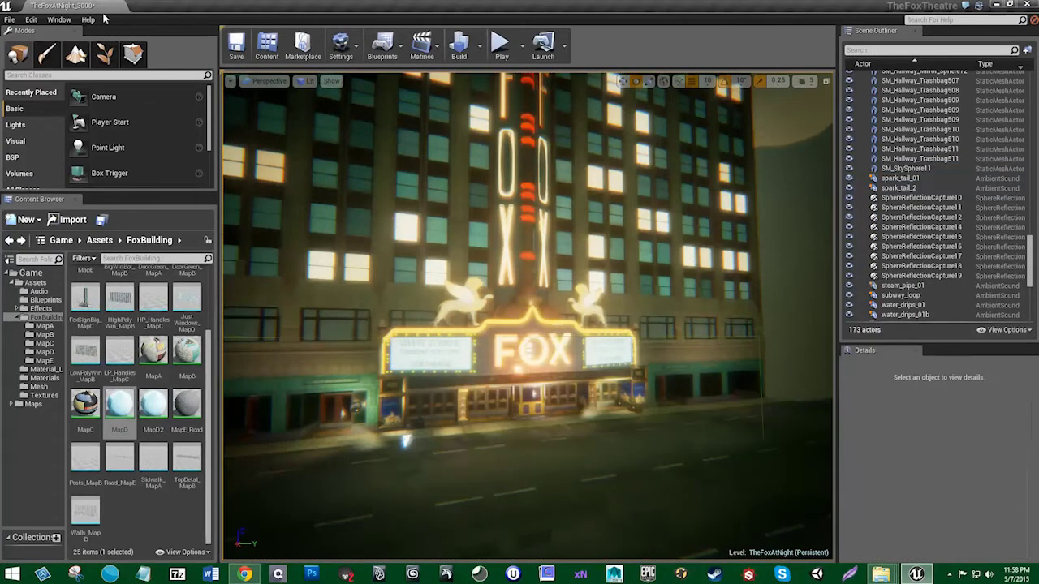
pyautogui.click(10, 20)
pyautogui.click(22, 66)
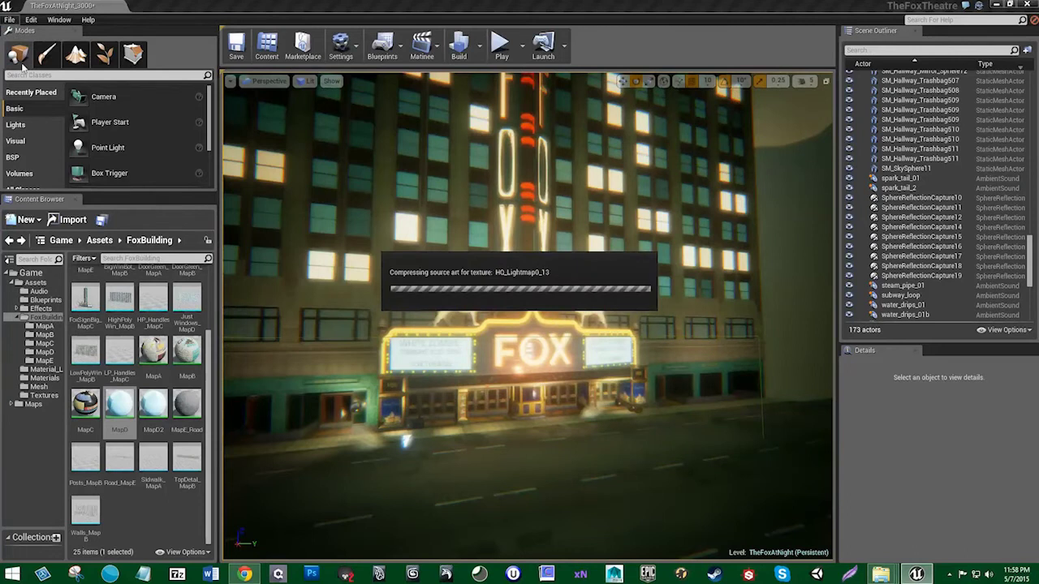
pyautogui.click(9, 20)
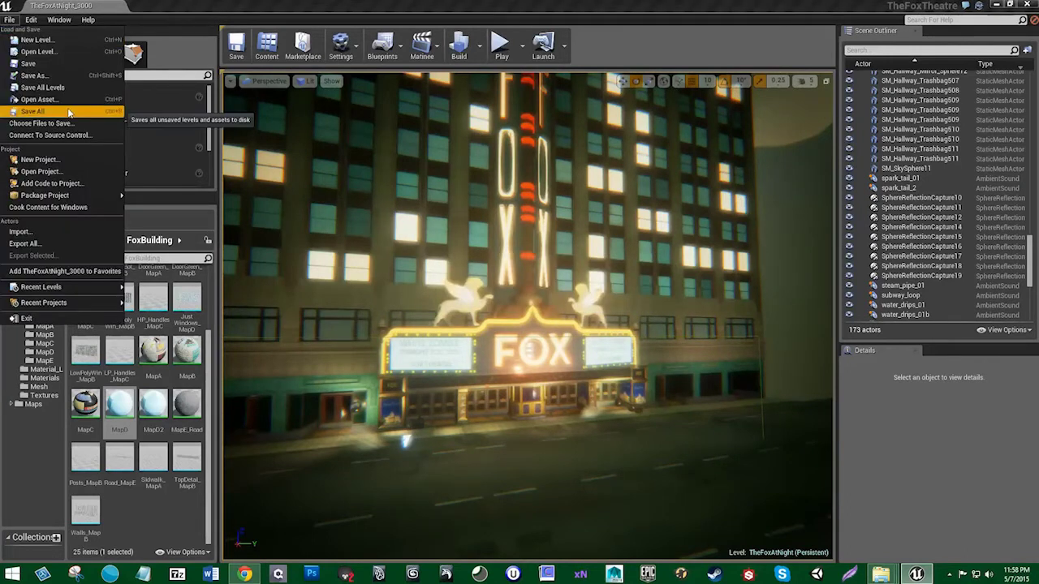
pyautogui.click(69, 112)
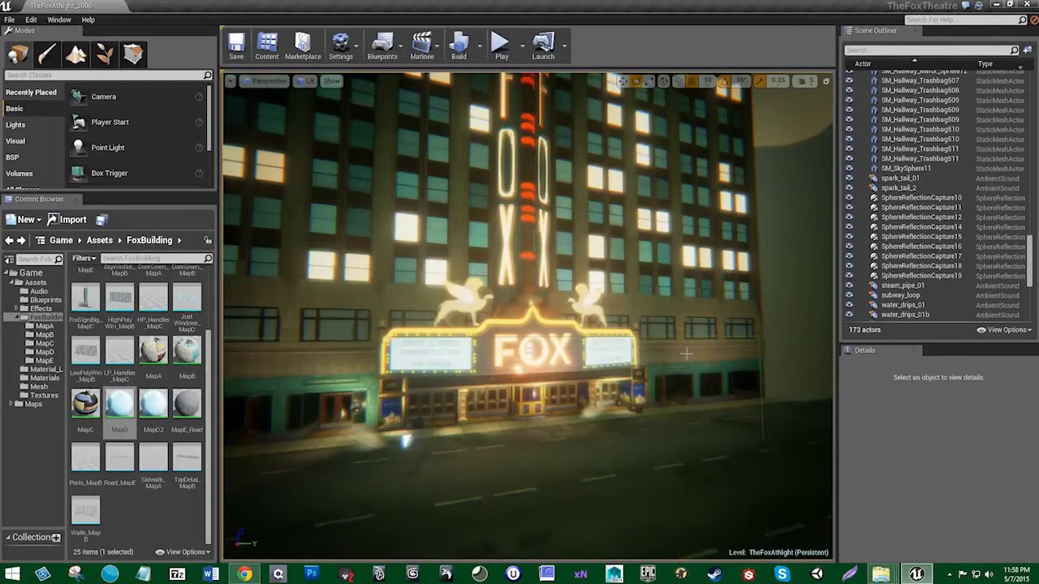
# Step: Inspect the theatre marquee up close, play the level in the editor despite the blueprint compiler error, and end the play session
pyautogui.moveTo(682, 360); pyautogui.dragTo(621, 401, button='right')
pyautogui.press('w')
pyautogui.press('s')
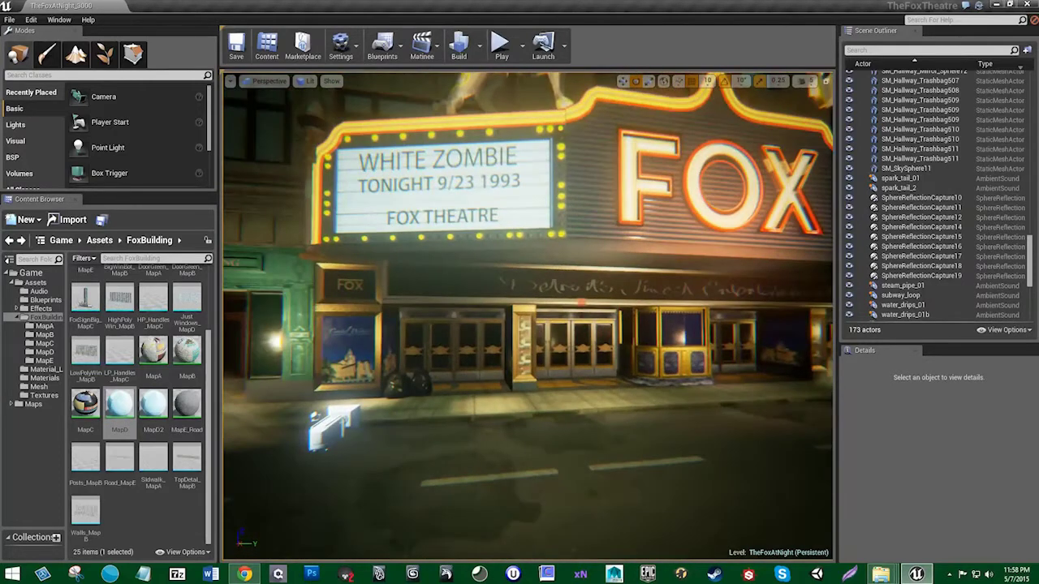
pyautogui.moveTo(527, 316); pyautogui.dragTo(573, 315, button='right')
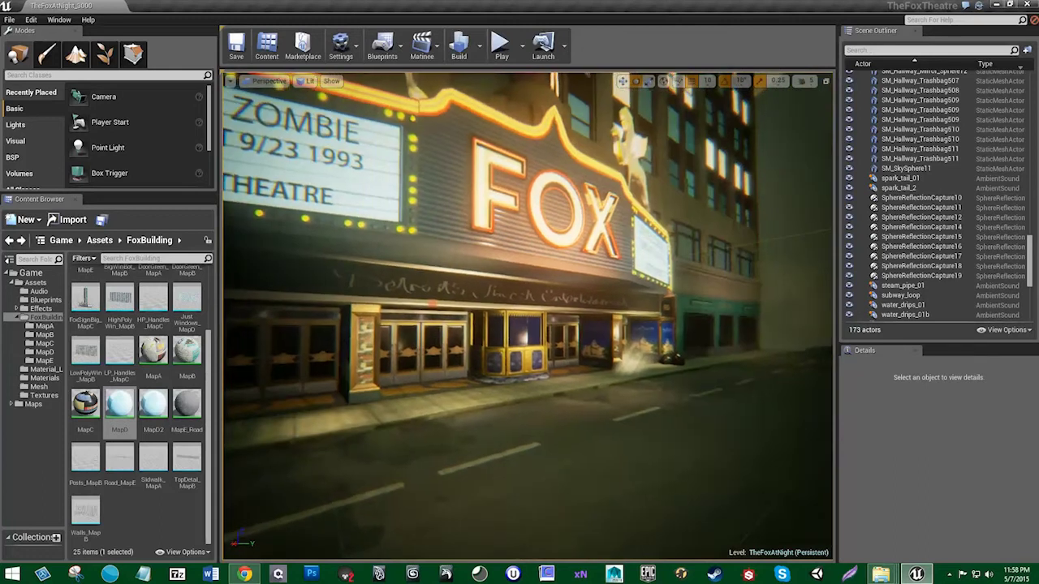
pyautogui.click(501, 51)
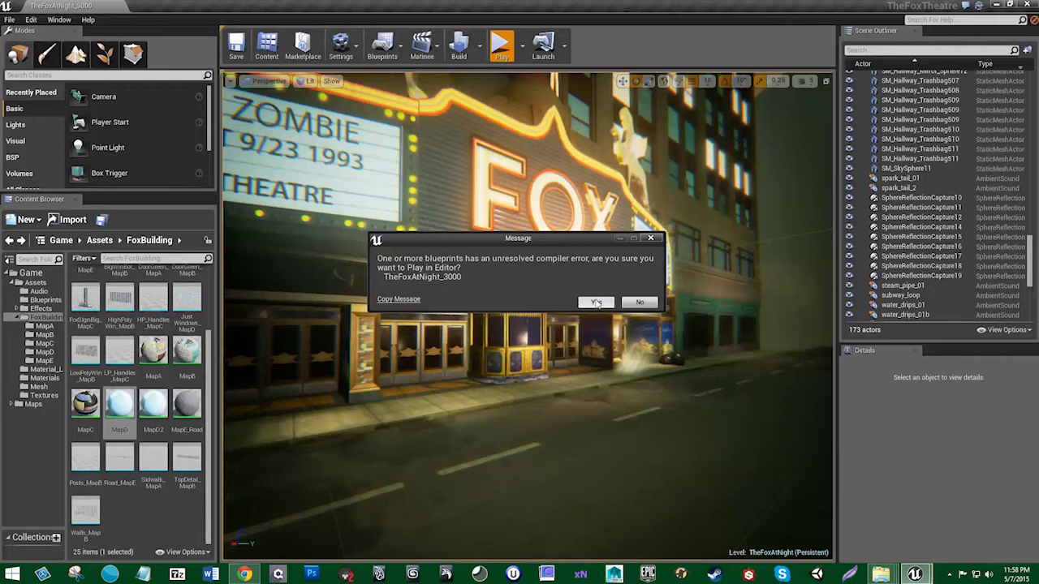
pyautogui.click(596, 303)
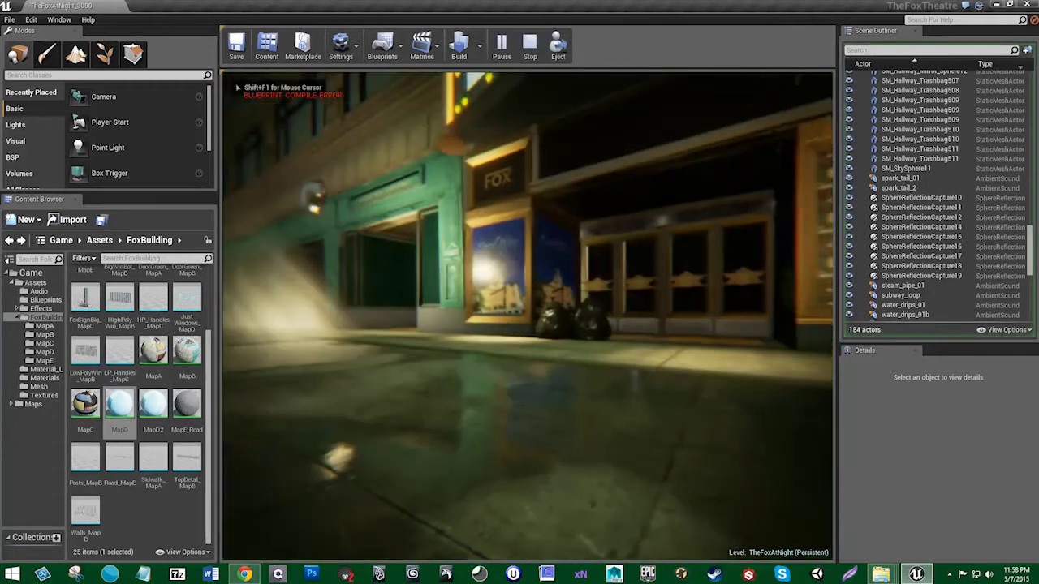
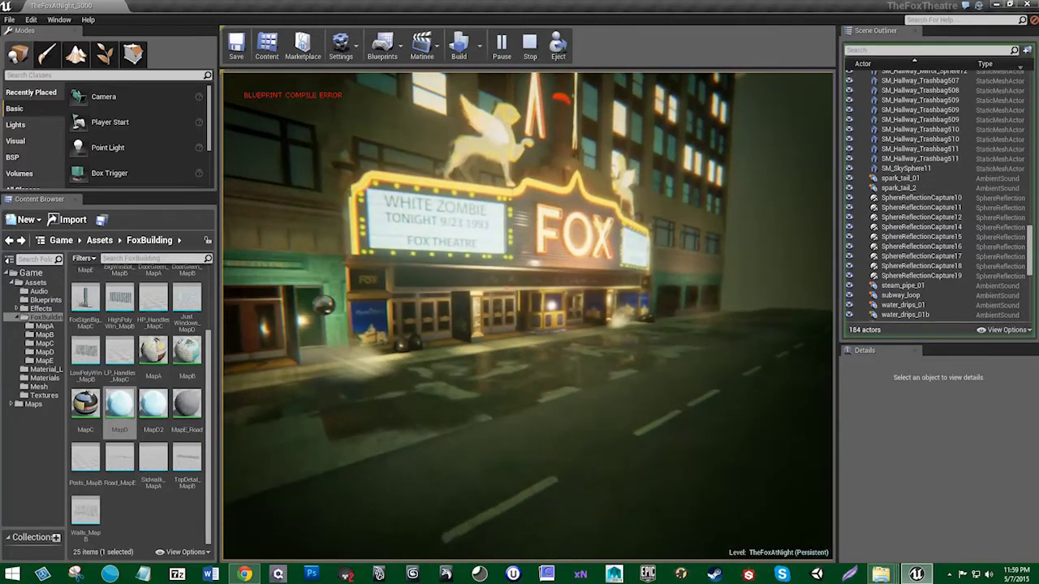
pyautogui.press('Escape')
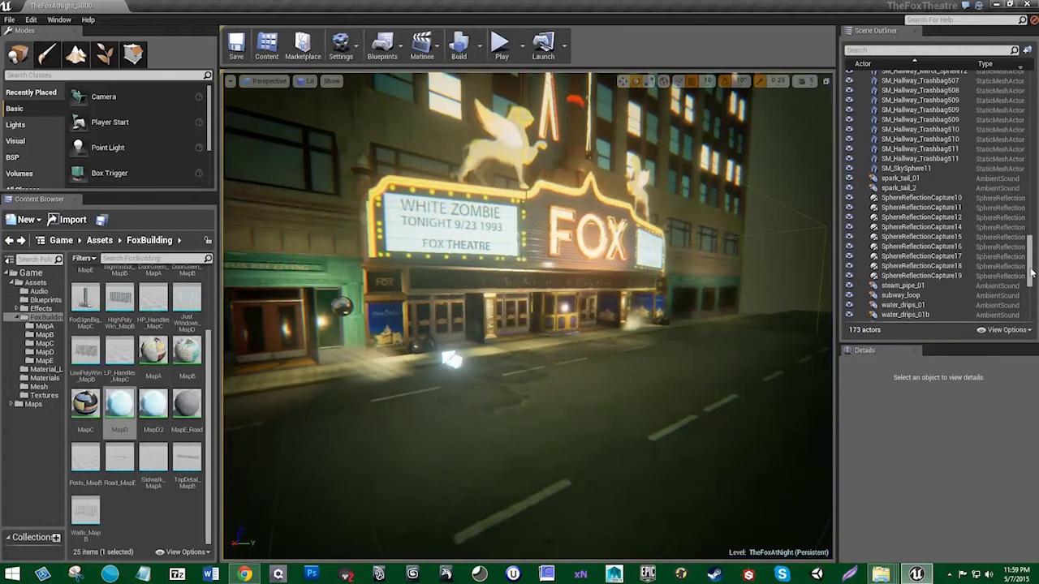
# Step: Save the current level under the new name TheFoxAtNight_3001 in the Maps folder
pyautogui.moveTo(1029, 269); pyautogui.dragTo(1037, 135)
pyautogui.scroll(10, 1031, 134)
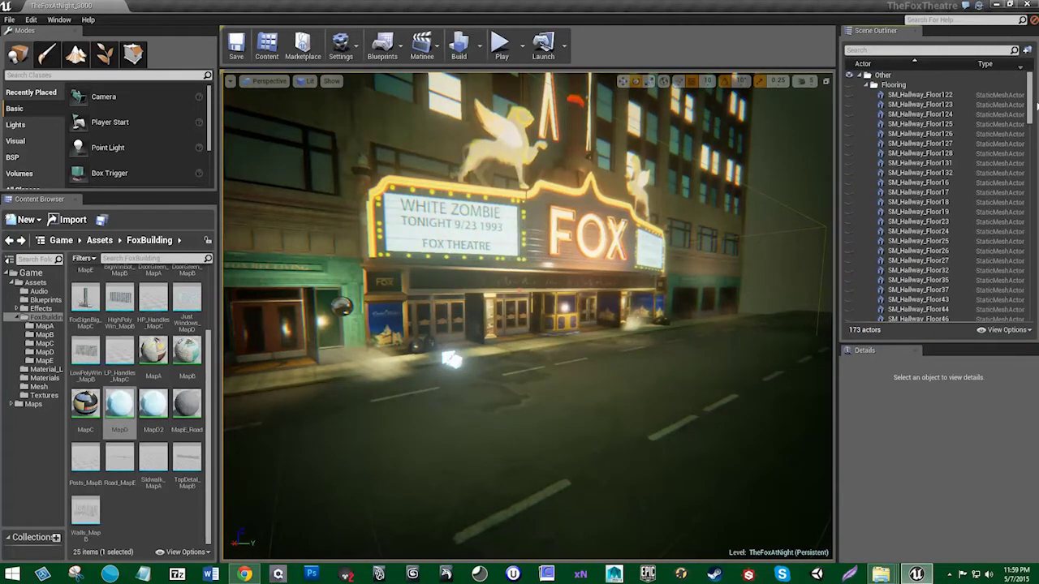
pyautogui.click(10, 19)
pyautogui.click(25, 78)
pyautogui.click(483, 174)
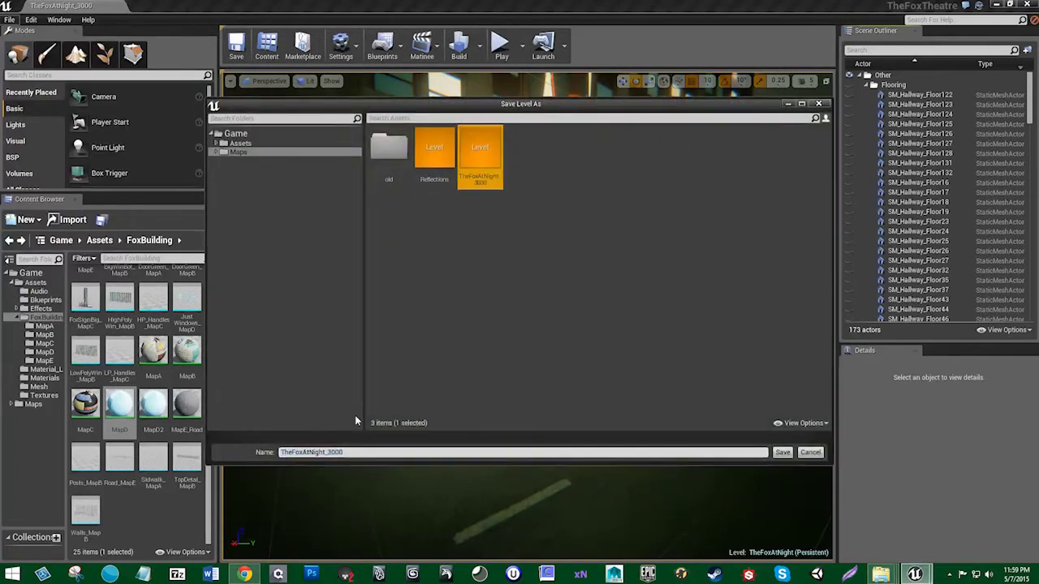
pyautogui.click(340, 453)
pyautogui.moveTo(340, 453); pyautogui.dragTo(398, 454)
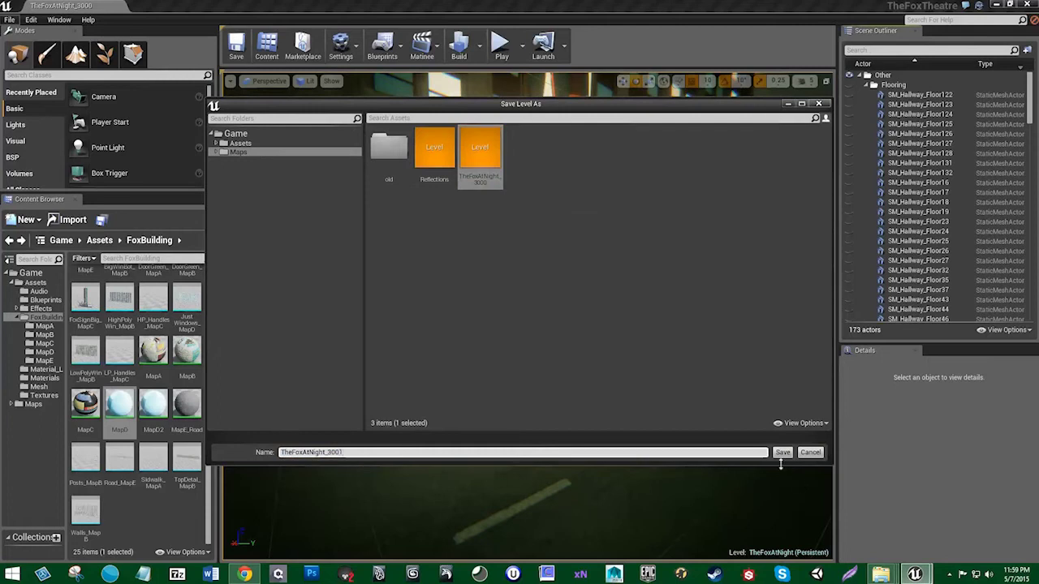
pyautogui.write('1')
pyautogui.click(783, 452)
# Step: Inspect the theatre facade and marquee from an angle and from straight across the street
pyautogui.scroll(-4, 1029, 280)
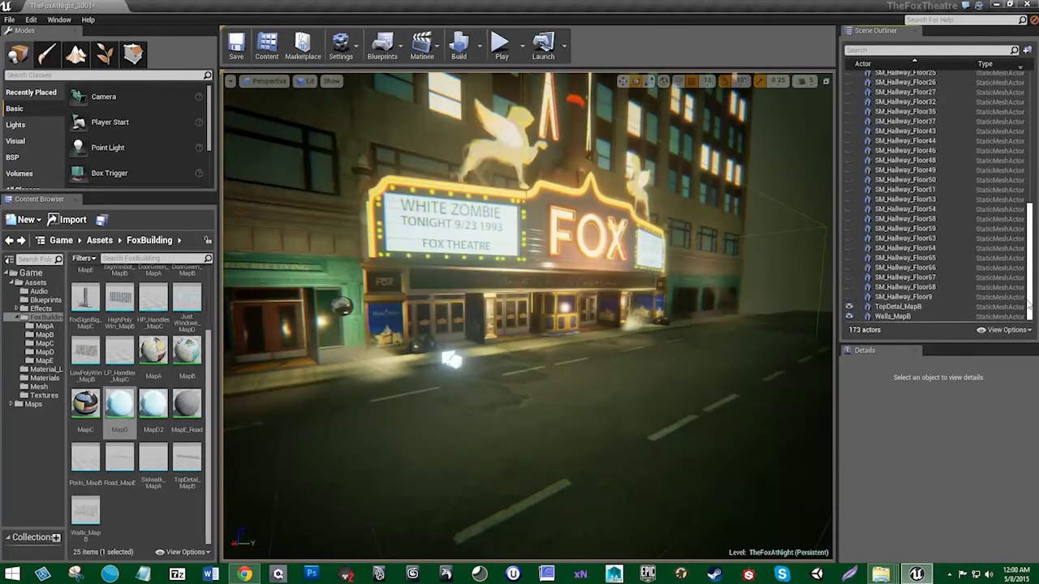
pyautogui.moveTo(1029, 280); pyautogui.dragTo(1031, 151)
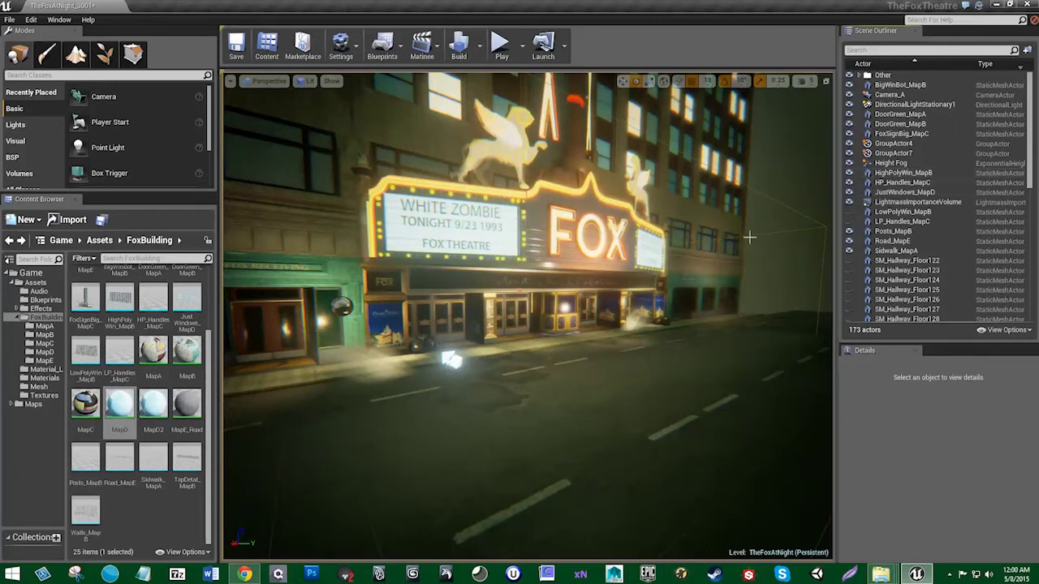
pyautogui.moveTo(527, 316); pyautogui.dragTo(505, 328, button='right')
pyautogui.press('w')
pyautogui.press('w')
pyautogui.press('s')
pyautogui.press('s')
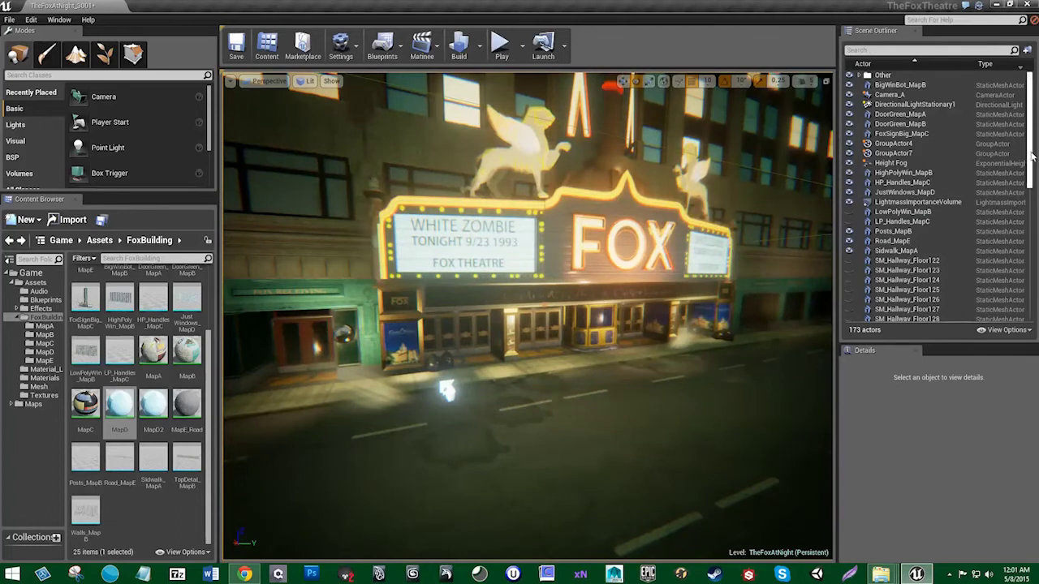
pyautogui.press('d')
pyautogui.moveTo(635, 214); pyautogui.dragTo(527, 189, button='right')
pyautogui.press('1')
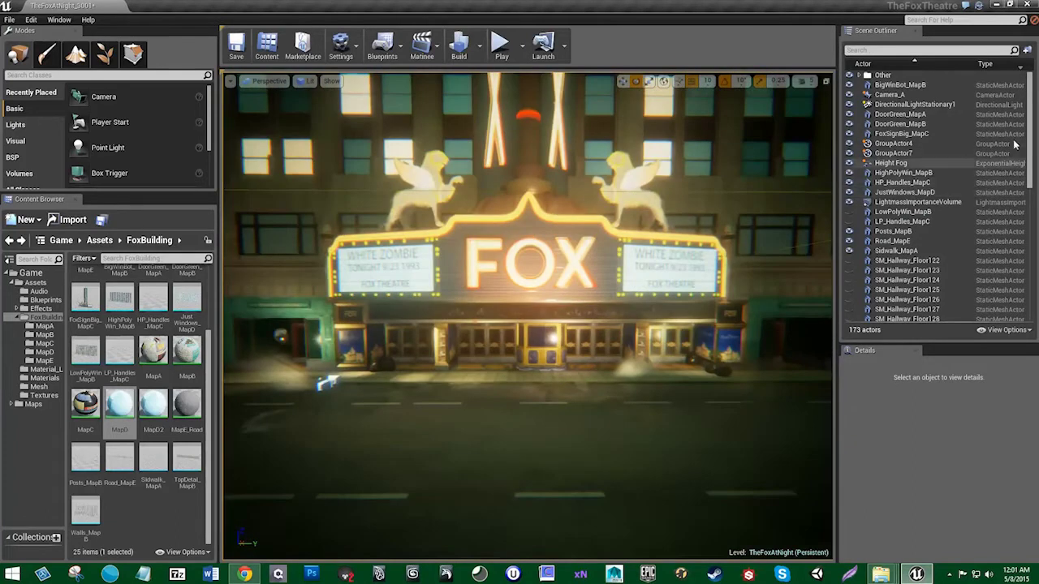
# Step: Select PostProcessVolumeRK in the outliner's Other group and try a bloom intensity of 0.25
pyautogui.moveTo(1029, 173)
pyautogui.mouseDown()
pyautogui.moveTo(1020, 297)
pyautogui.moveTo(1021, 172)
pyautogui.mouseUp()
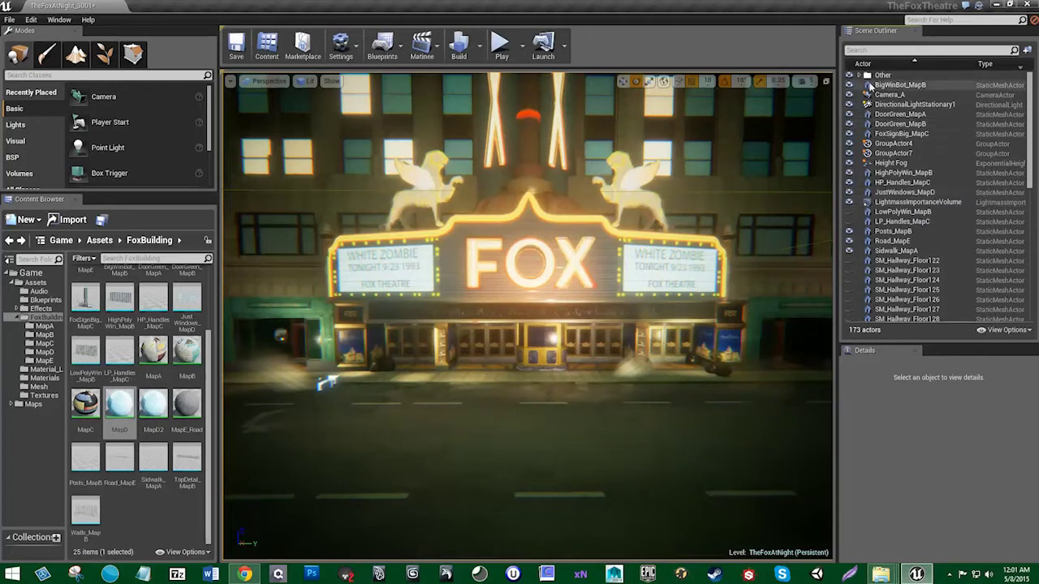
pyautogui.click(859, 75)
pyautogui.moveTo(1029, 107); pyautogui.dragTo(1037, 247)
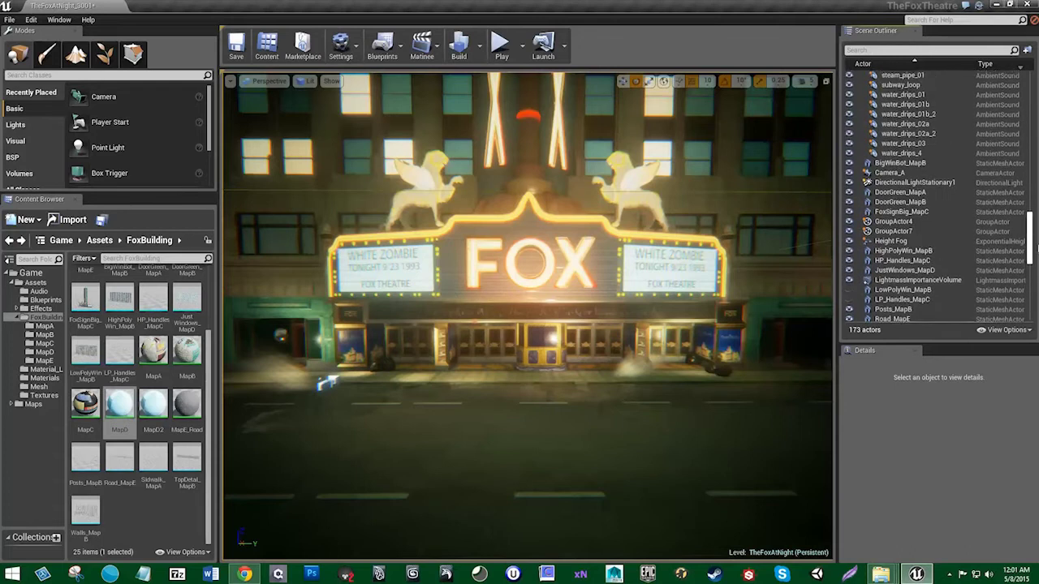
pyautogui.moveTo(1036, 248); pyautogui.dragTo(1037, 198)
pyautogui.click(914, 159)
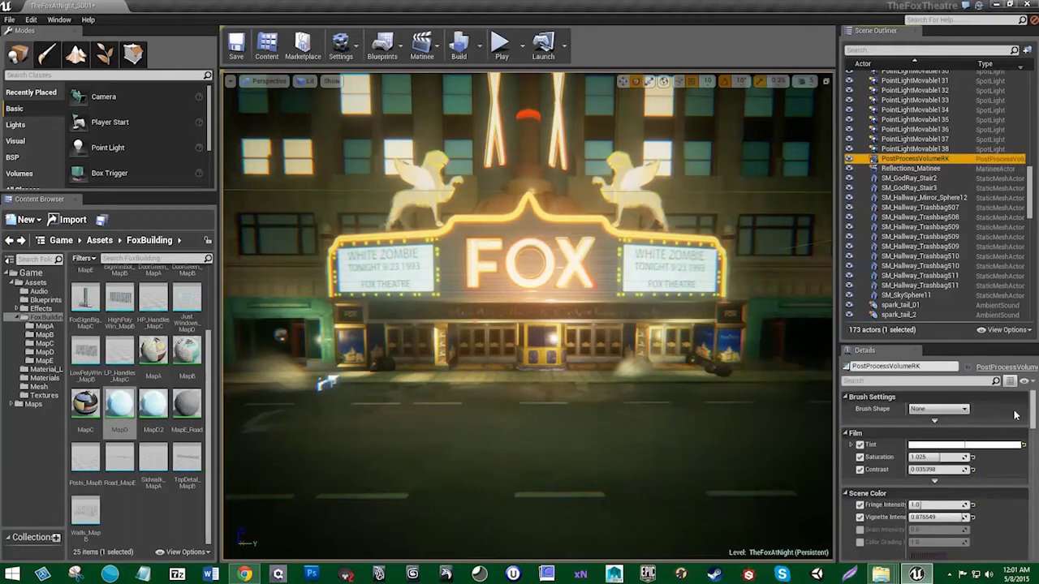
pyautogui.moveTo(1032, 413); pyautogui.dragTo(1032, 437)
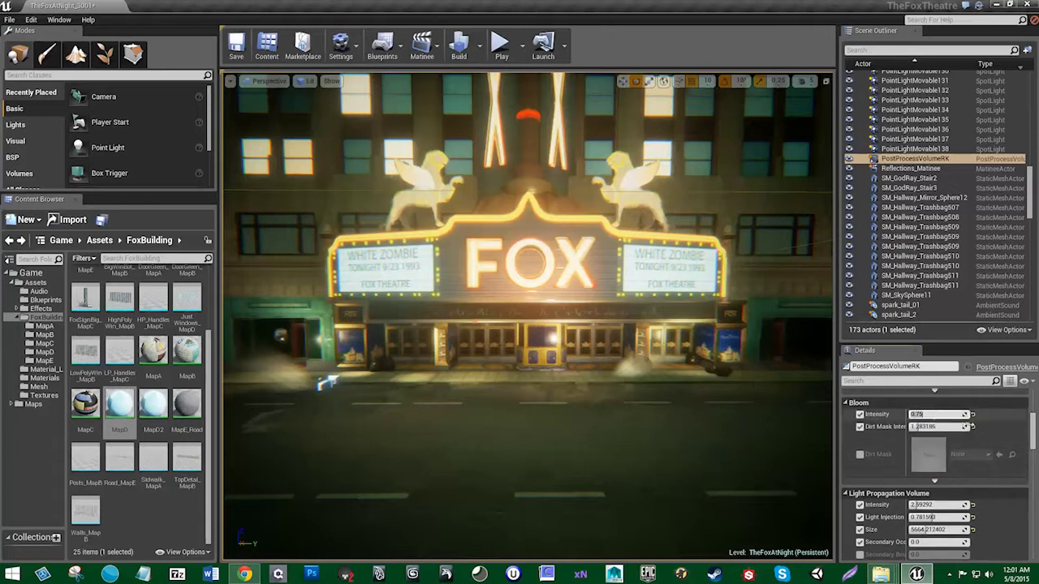
pyautogui.click(959, 415)
pyautogui.write('0.25')
pyautogui.press('Return')
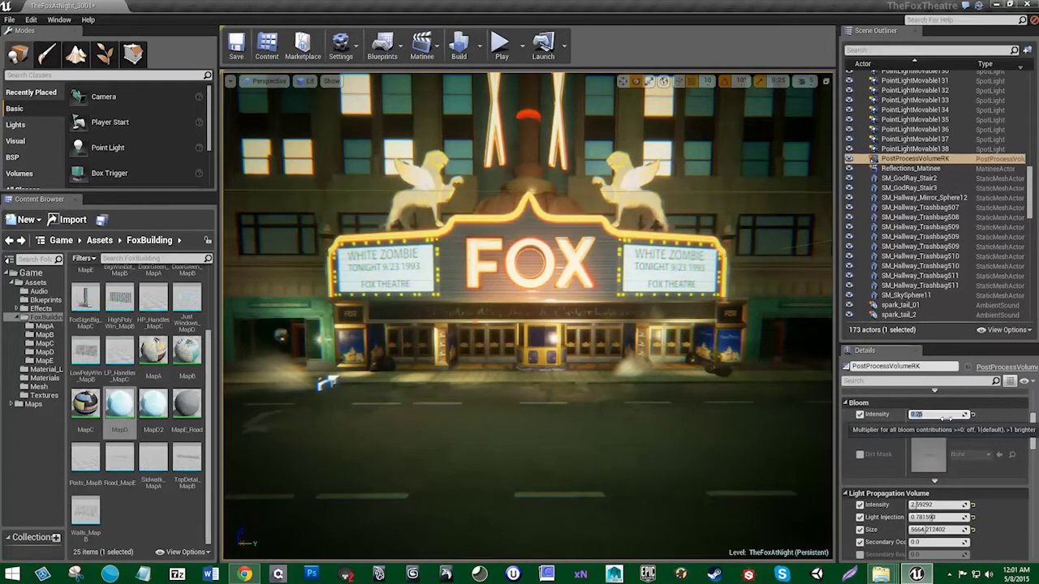
# Step: Try bloom intensities of 0 and 7 on the post-process volume, and set the intensity back to 0.75
pyautogui.write('0')
pyautogui.press('Return')
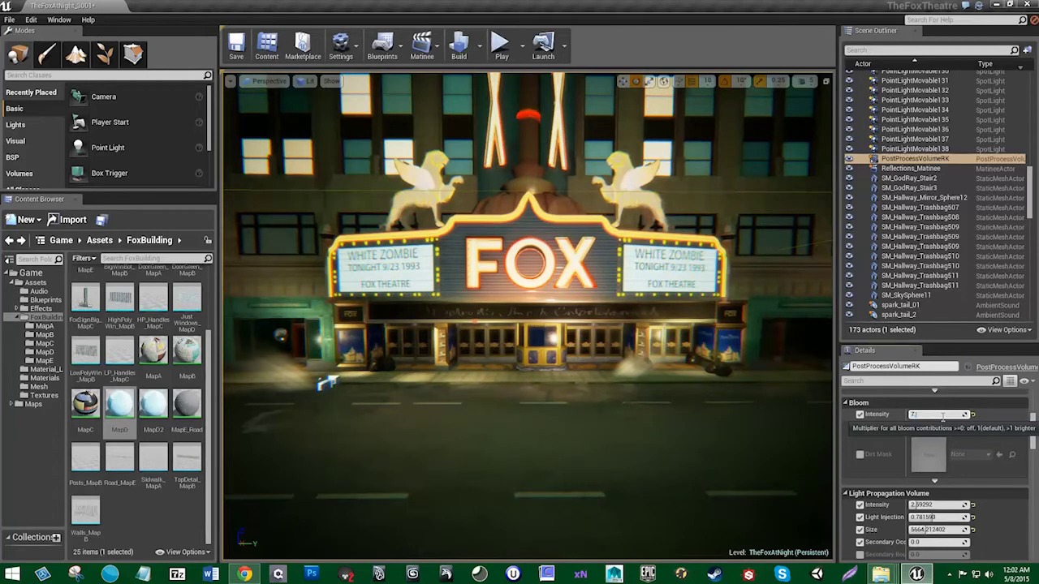
pyautogui.press('Return')
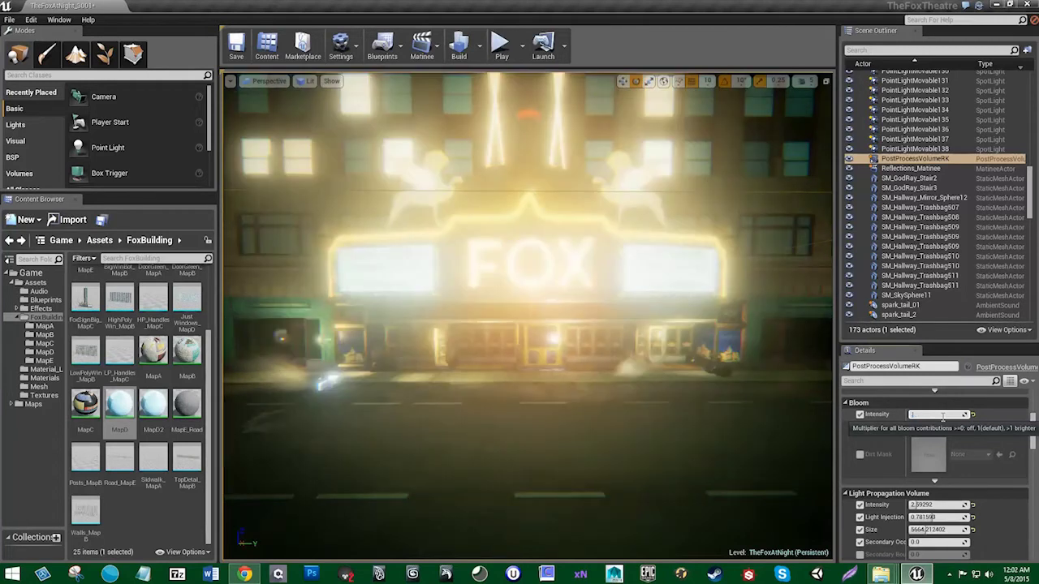
pyautogui.write('0.75')
pyautogui.press('Return')
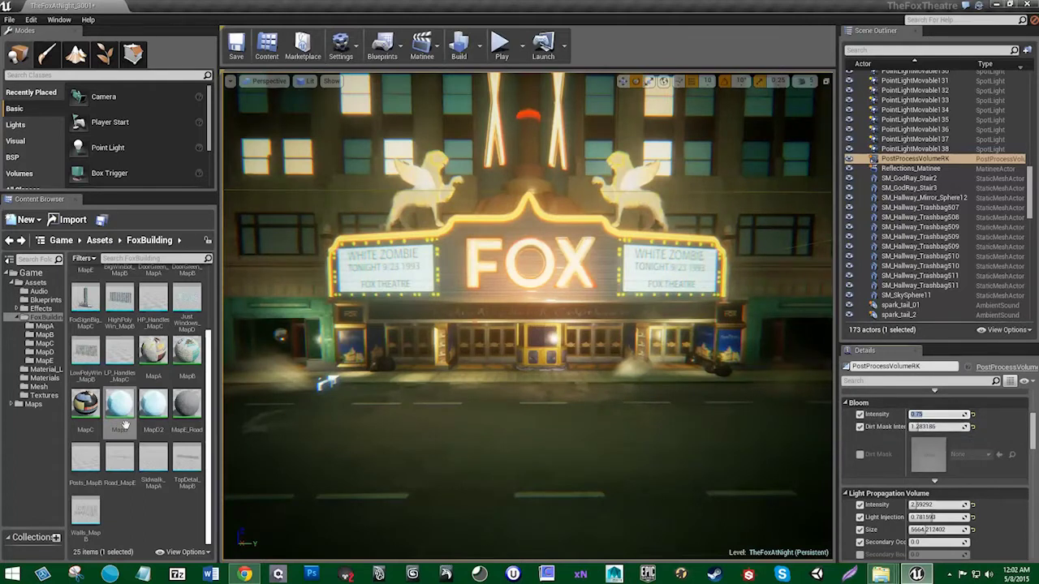
# Step: Open the MapC material and examine the glow texture sample feeding its Multiply node
pyautogui.doubleClick(85, 403)
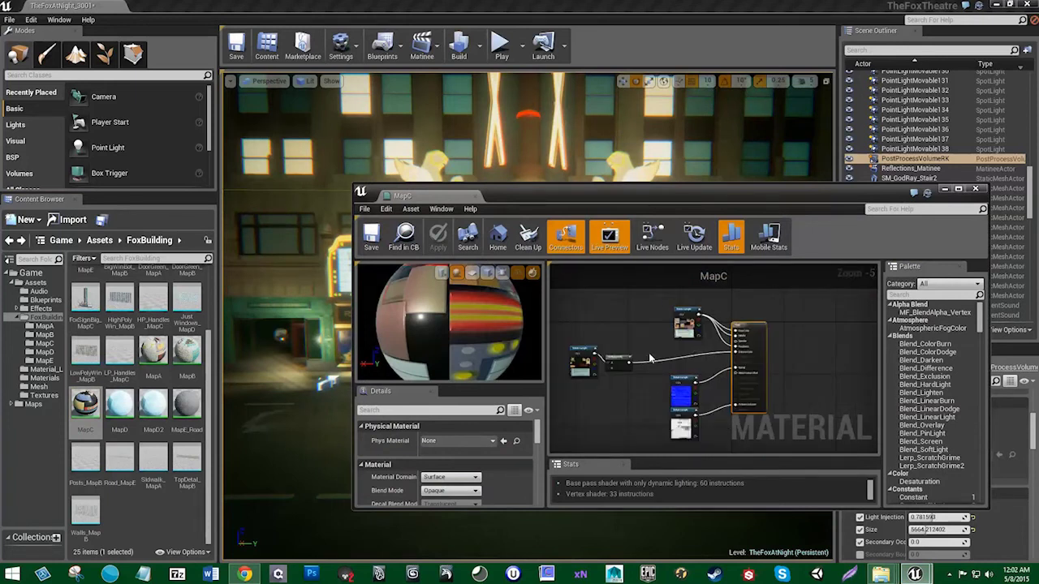
pyautogui.moveTo(660, 344); pyautogui.dragTo(666, 325, button='right')
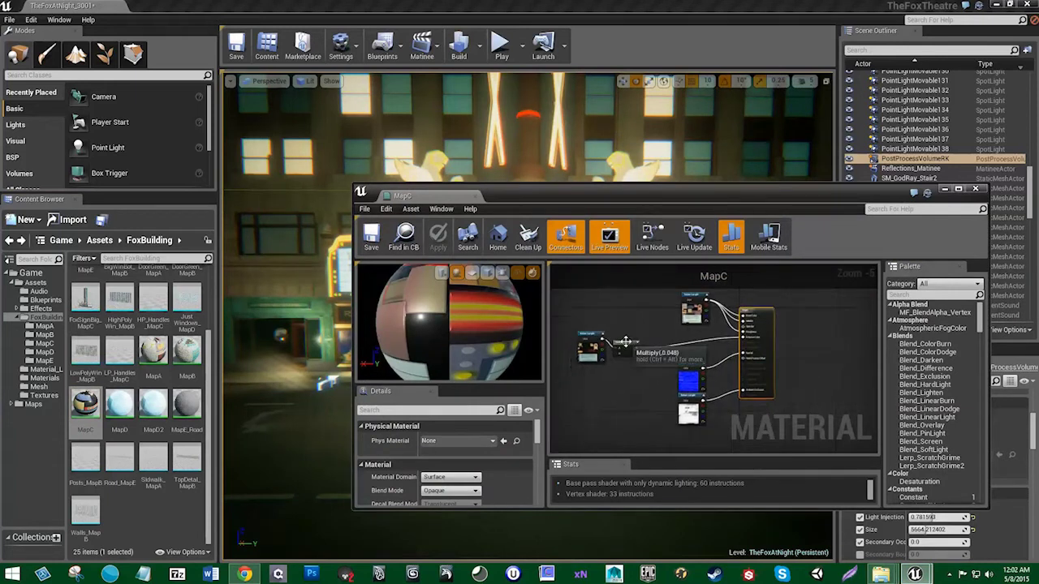
pyautogui.moveTo(661, 195); pyautogui.dragTo(690, 256)
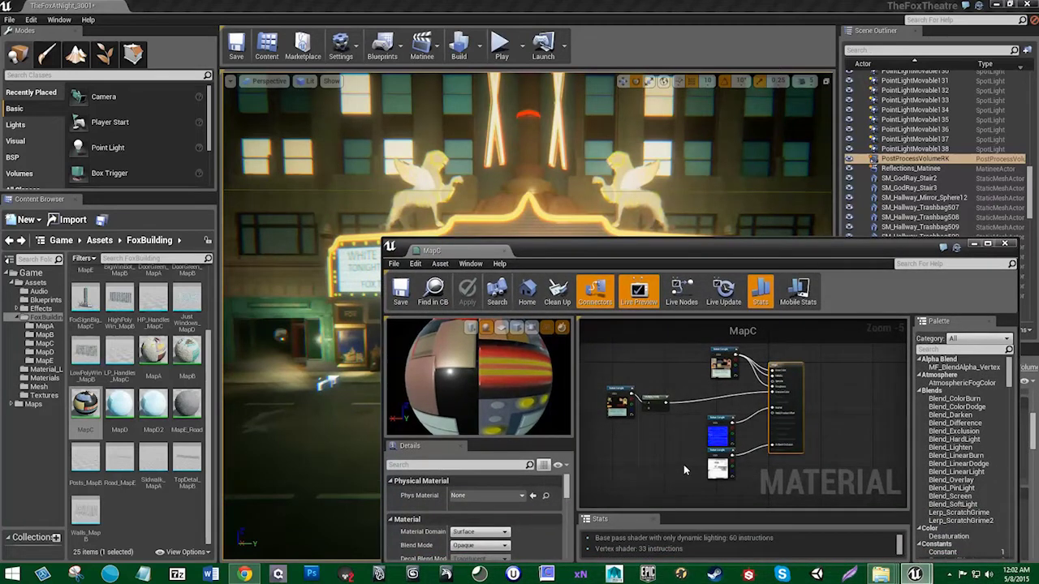
pyautogui.scroll(2, 645, 438)
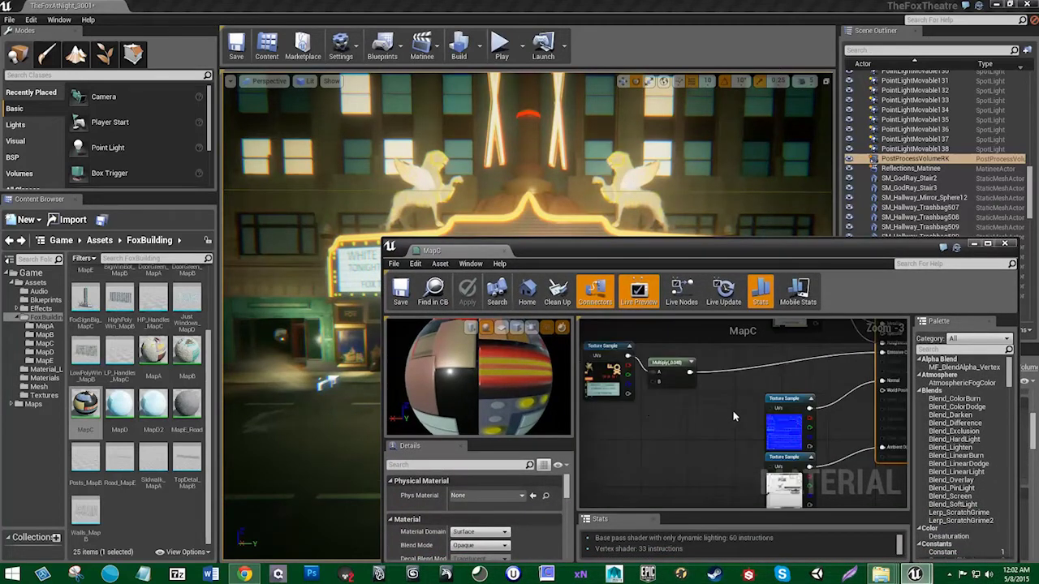
pyautogui.moveTo(726, 408); pyautogui.dragTo(743, 465, button='right')
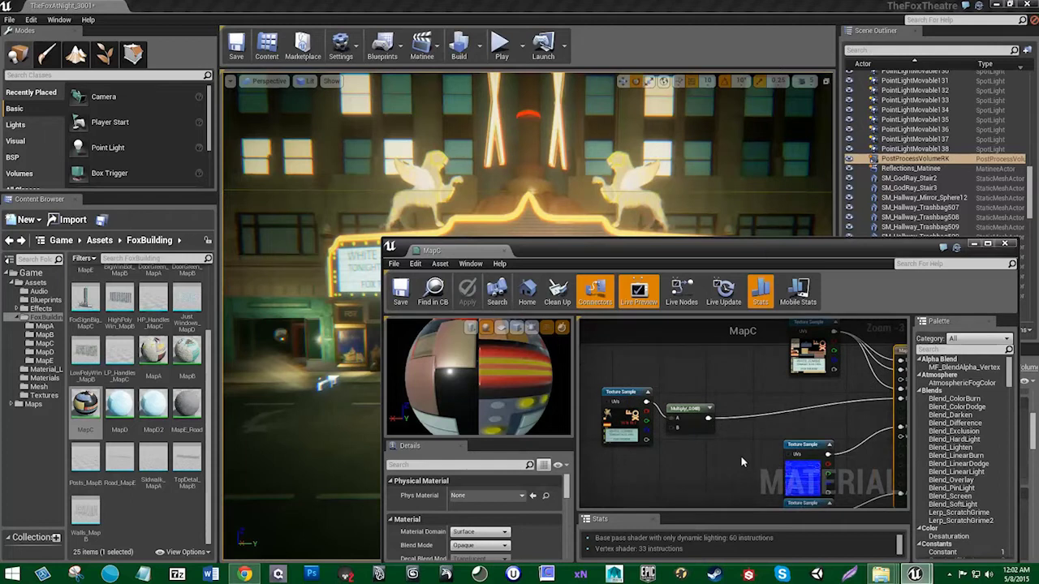
pyautogui.moveTo(760, 425)
pyautogui.mouseDown(button='right')
pyautogui.moveTo(747, 456)
pyautogui.moveTo(774, 430)
pyautogui.mouseUp(button='right')
pyautogui.scroll(3, 624, 418)
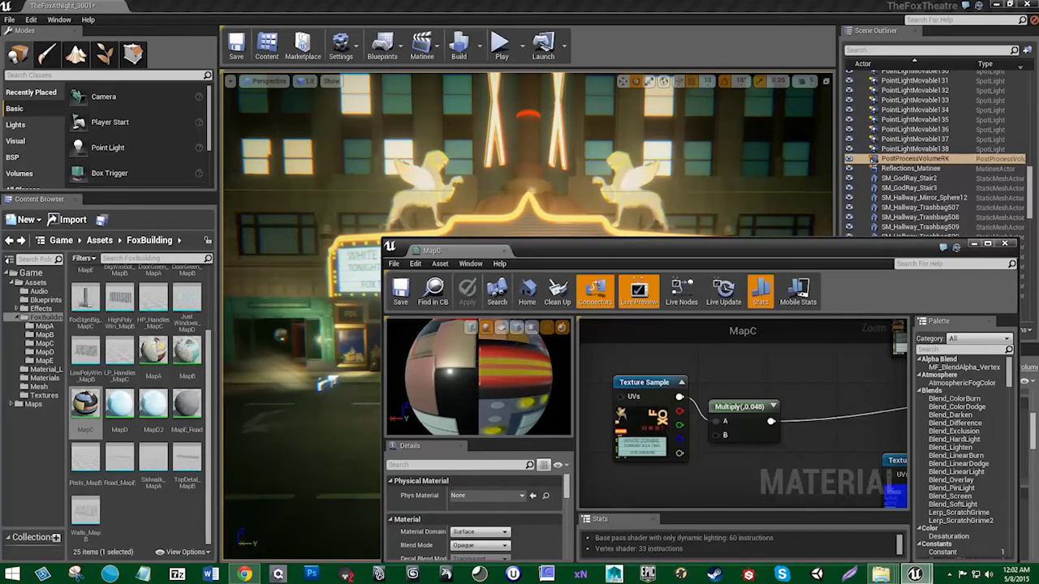
# Step: Switch to File Explorer and preview MapC_Glow.png in the FinalMaps MapC folder
pyautogui.moveTo(577, 29); pyautogui.dragTo(577, 0)
pyautogui.click(289, 73)
pyautogui.press('space')
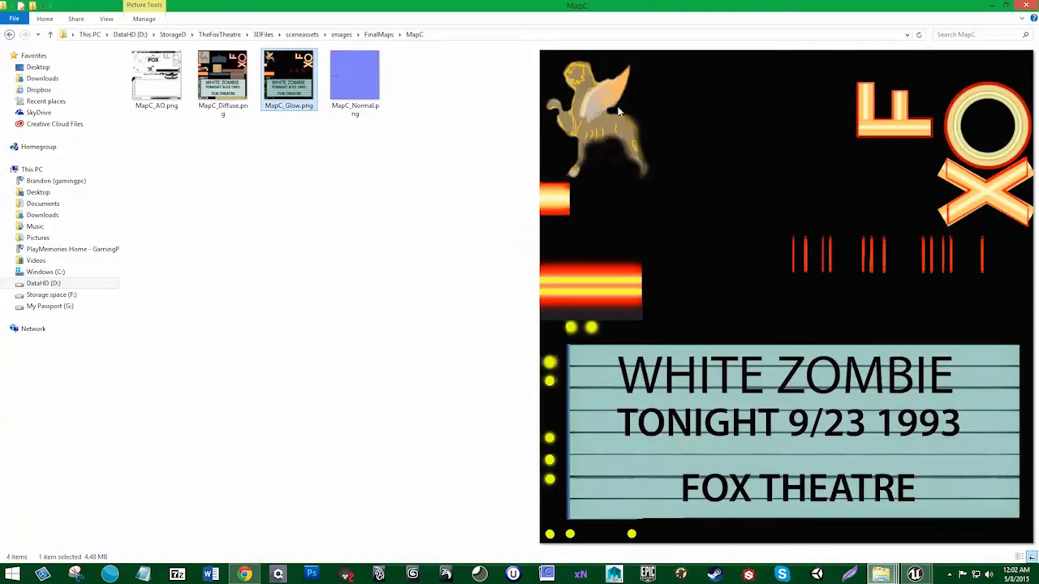
# Step: Go to the MapC folder under images and open Plane001_FoxSign_LightingGlow_2003.psd in Photoshop
pyautogui.click(9, 35)
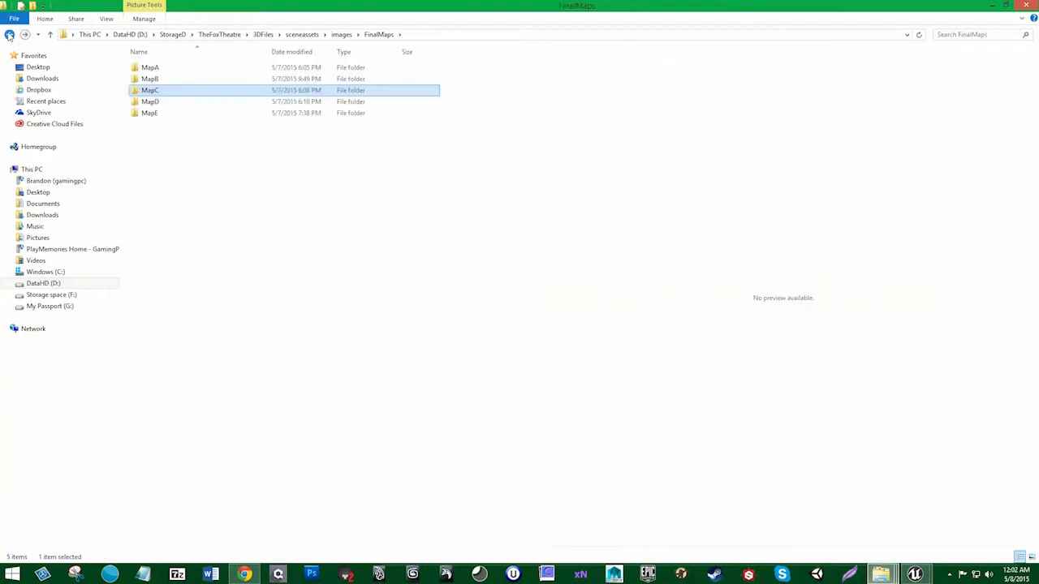
pyautogui.click(9, 35)
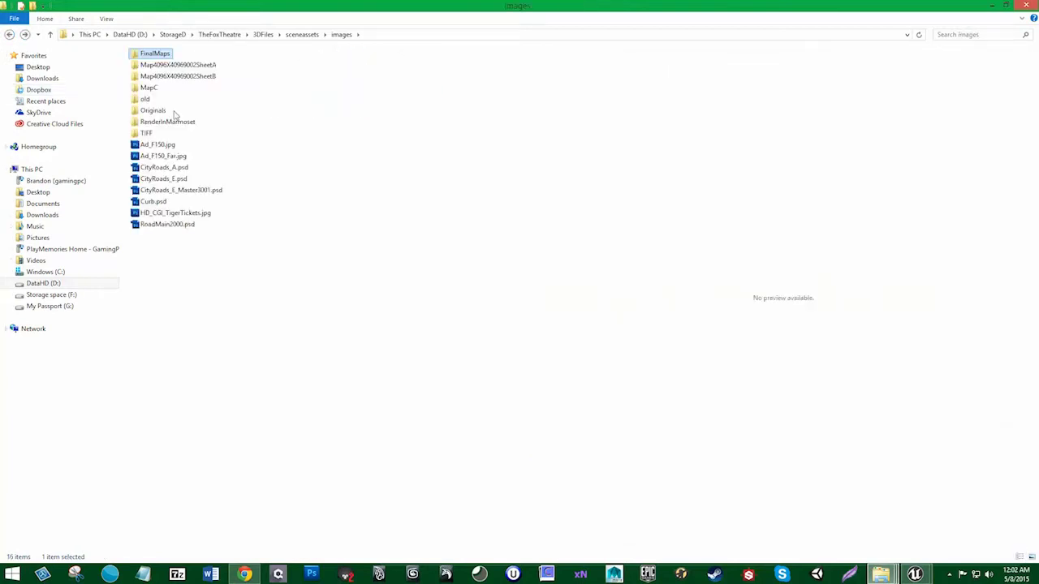
pyautogui.doubleClick(155, 89)
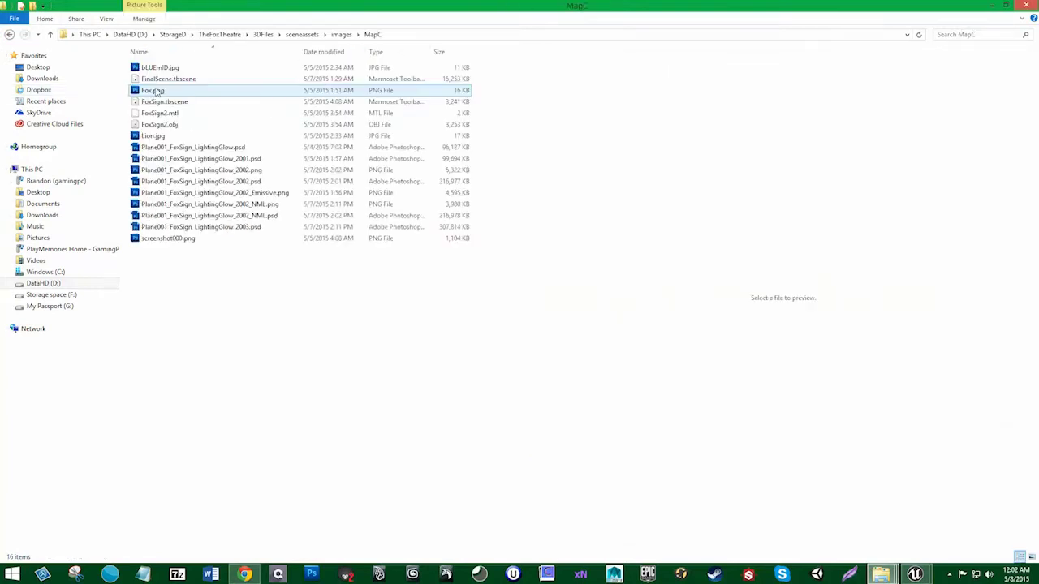
pyautogui.doubleClick(245, 227)
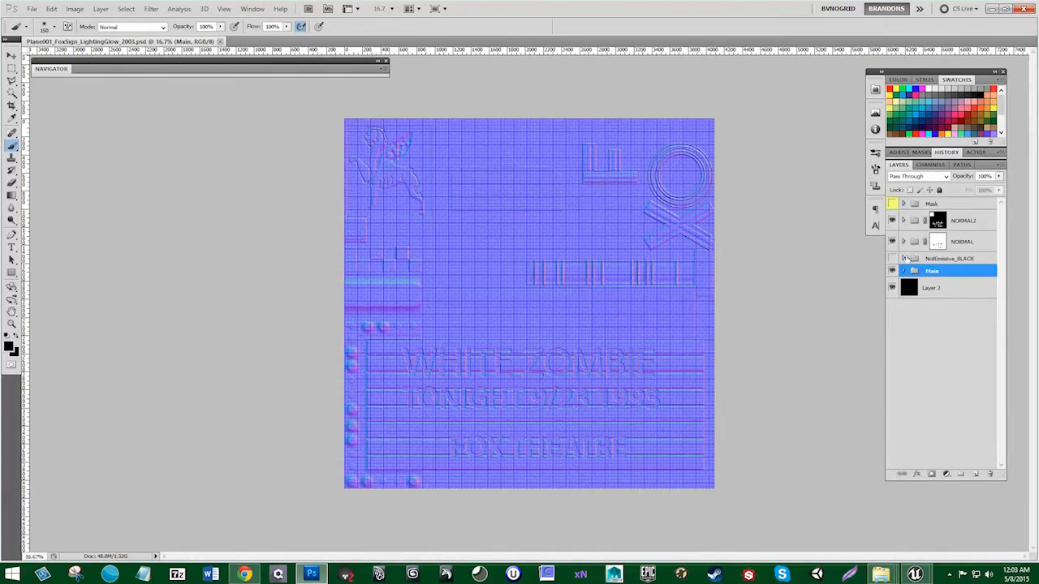
# Step: Hide the NORMAL and NORMAL2 groups, show the NotEmissive_BLACK group, and turn off the grid overlay
pyautogui.click(892, 241)
pyautogui.click(892, 220)
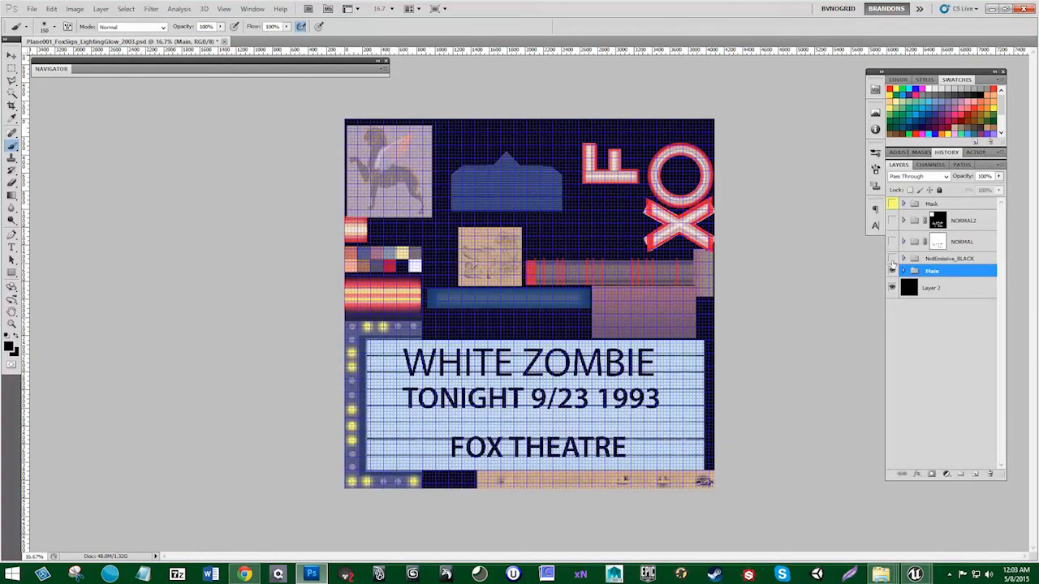
pyautogui.click(892, 258)
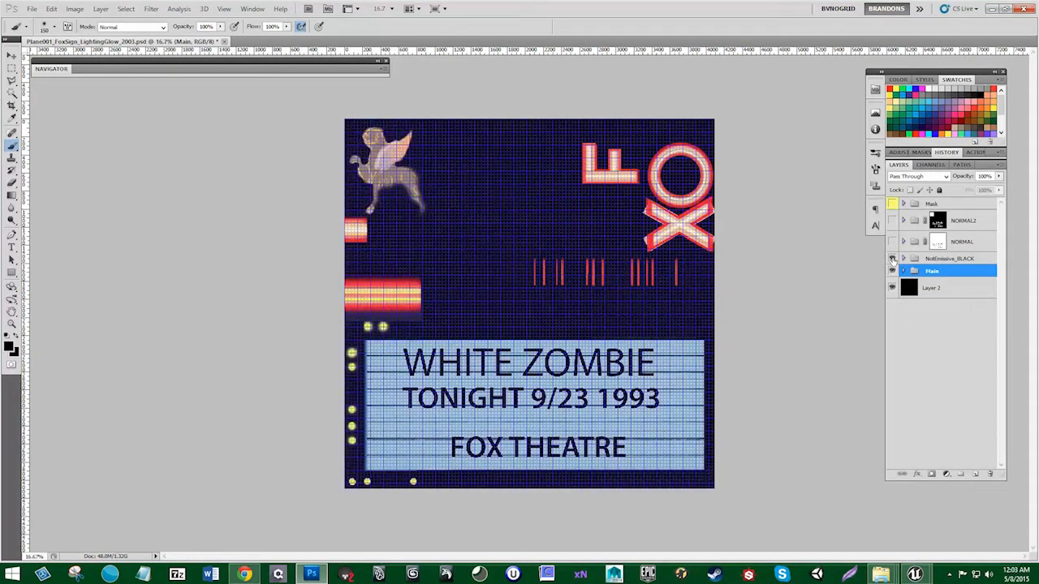
pyautogui.click(892, 258)
pyautogui.click(892, 258)
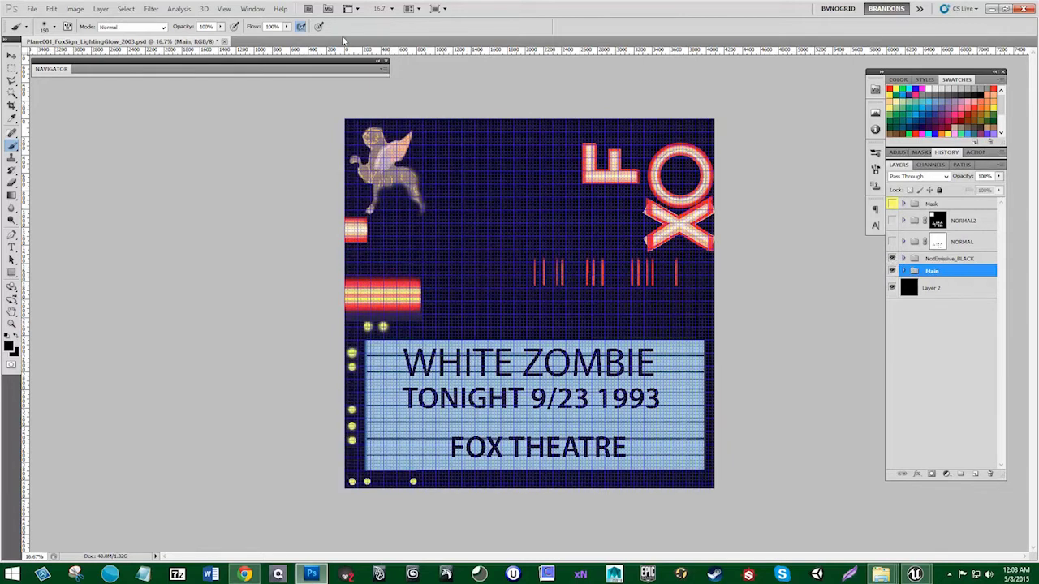
pyautogui.click(224, 8)
pyautogui.click(256, 162)
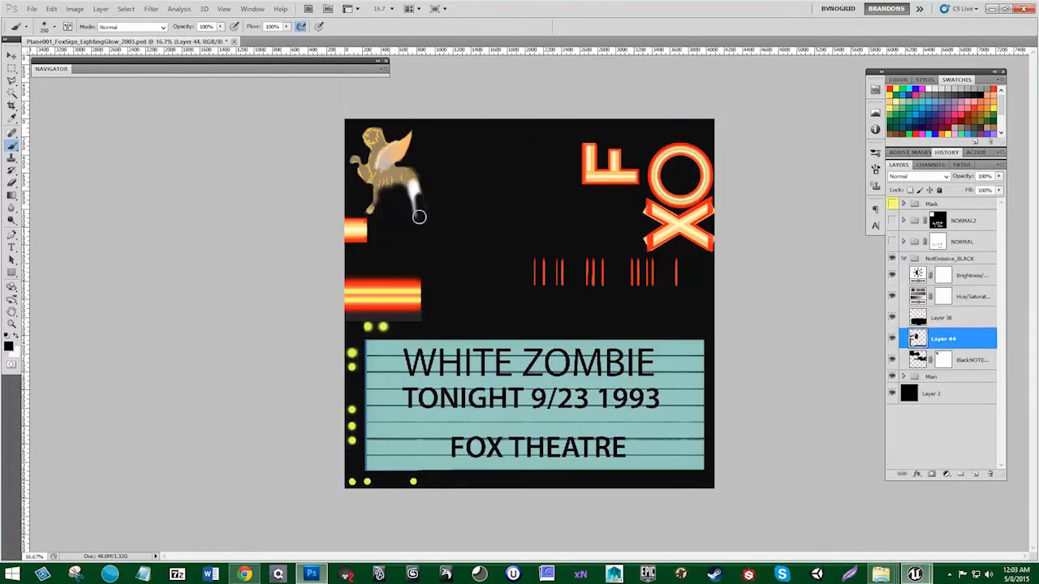
# Step: Paint over the winged lion statue in black on Layer 44 and save the PSD
pyautogui.moveTo(419, 216)
pyautogui.mouseDown()
pyautogui.moveTo(424, 225)
pyautogui.moveTo(398, 132)
pyautogui.moveTo(353, 153)
pyautogui.moveTo(409, 176)
pyautogui.moveTo(366, 181)
pyautogui.moveTo(368, 202)
pyautogui.moveTo(396, 183)
pyautogui.moveTo(381, 140)
pyautogui.mouseUp()
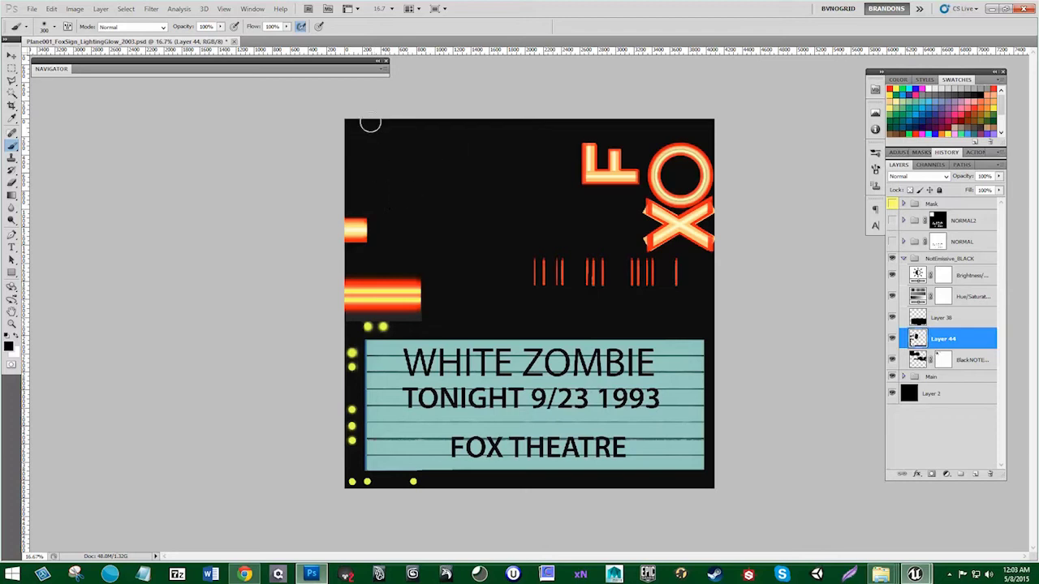
pyautogui.click(32, 8)
pyautogui.click(48, 164)
# Step: Save a PNG copy over the existing Plane001_FoxSign_LightingGlow_2002_Emissive.png, accept the PNG options, and switch back to Unreal Editor
pyautogui.click(32, 8)
pyautogui.click(48, 172)
pyautogui.click(526, 289)
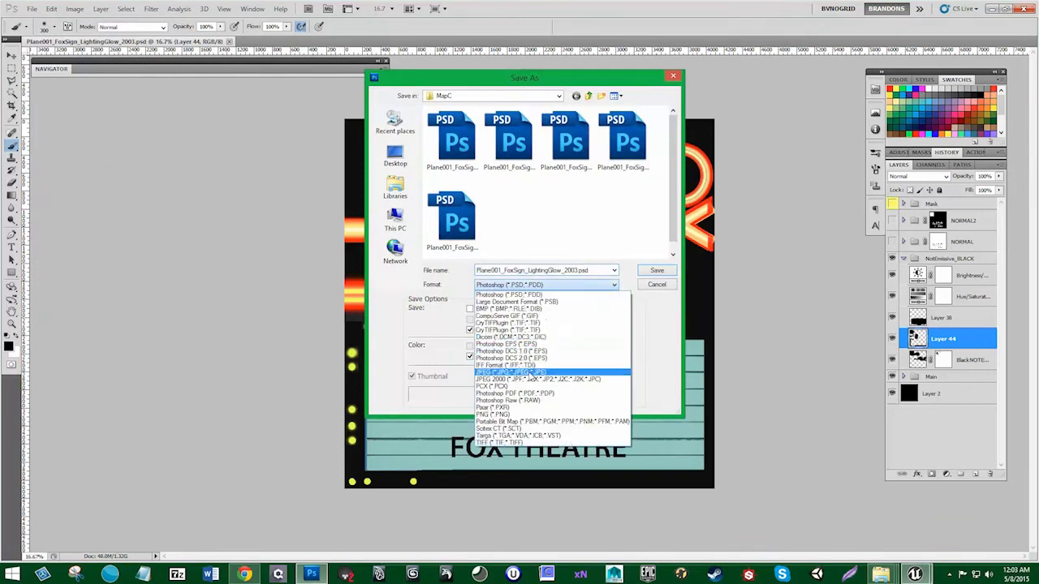
pyautogui.click(531, 410)
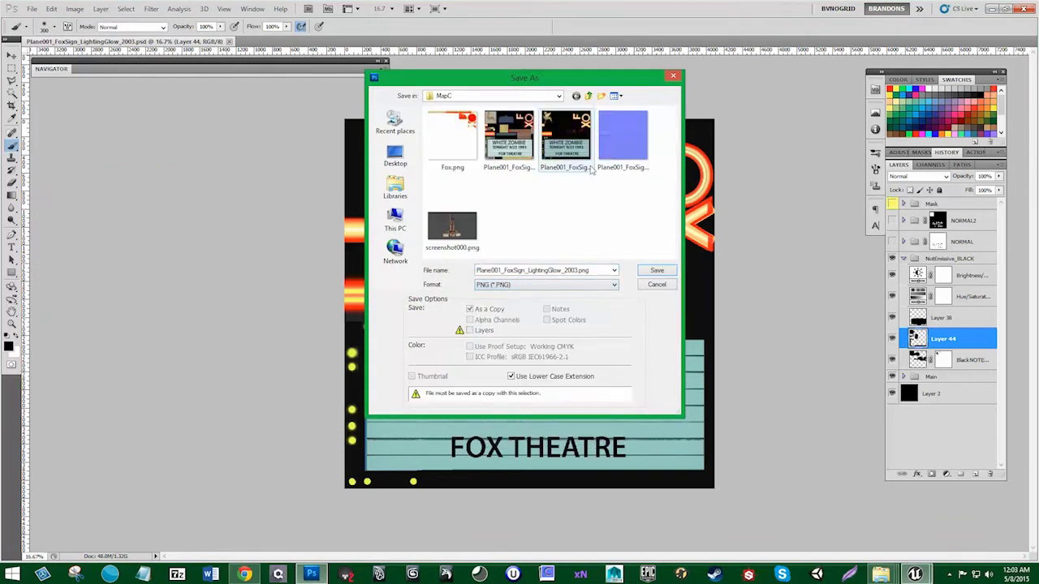
pyautogui.click(577, 140)
pyautogui.click(657, 271)
pyautogui.click(538, 189)
pyautogui.click(515, 146)
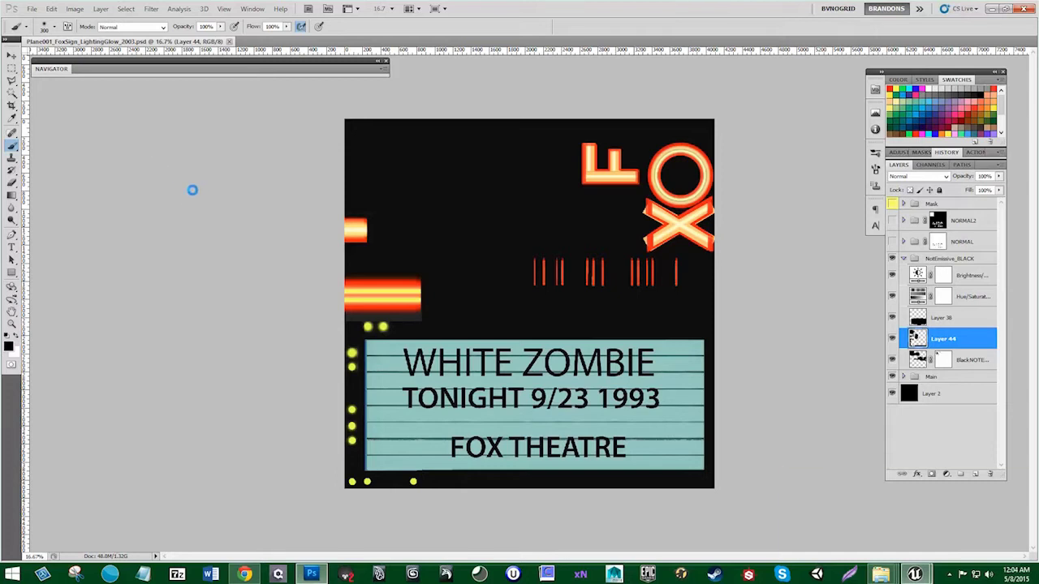
pyautogui.click(849, 517)
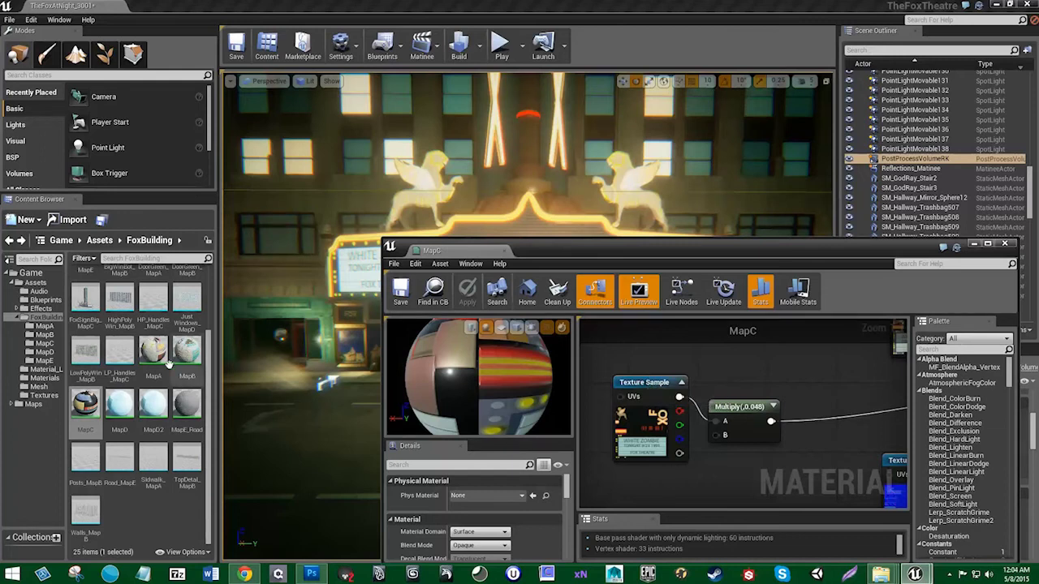
# Step: Open the FoxBuilding MapC asset folder and reimport the MapC_Glow texture
pyautogui.moveTo(208, 389); pyautogui.dragTo(209, 310)
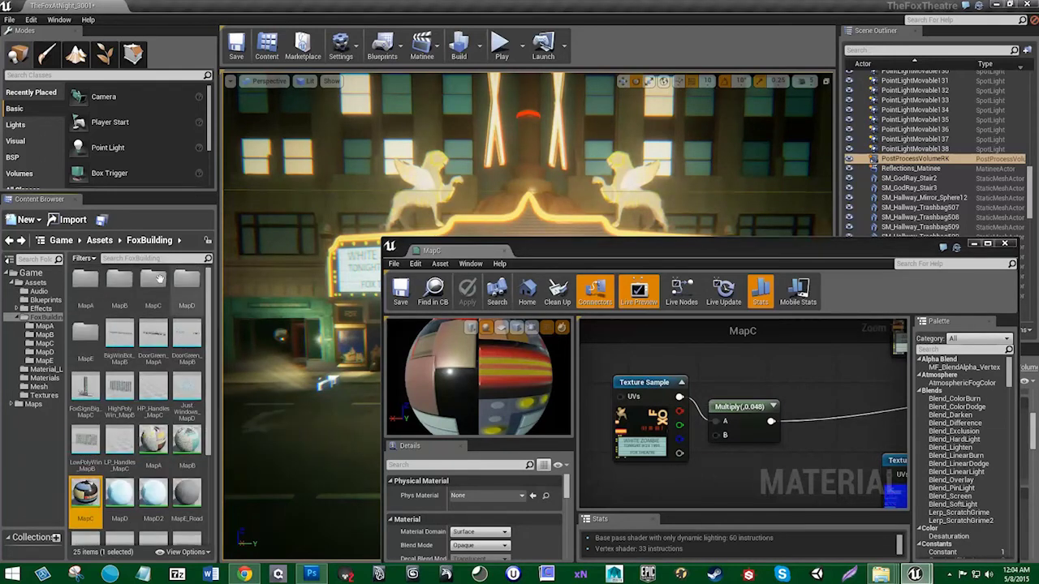
pyautogui.doubleClick(158, 279)
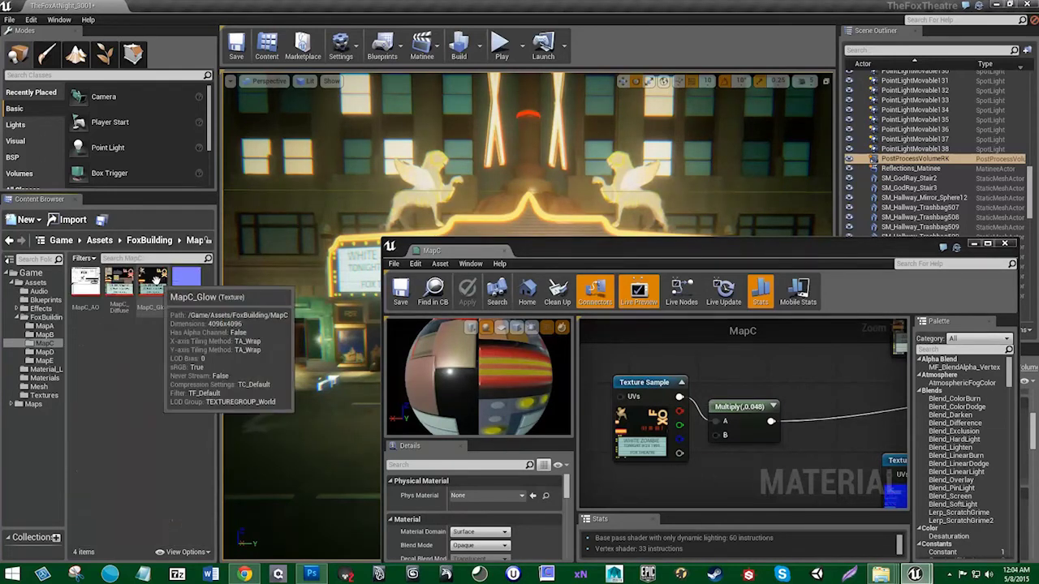
pyautogui.click(154, 278)
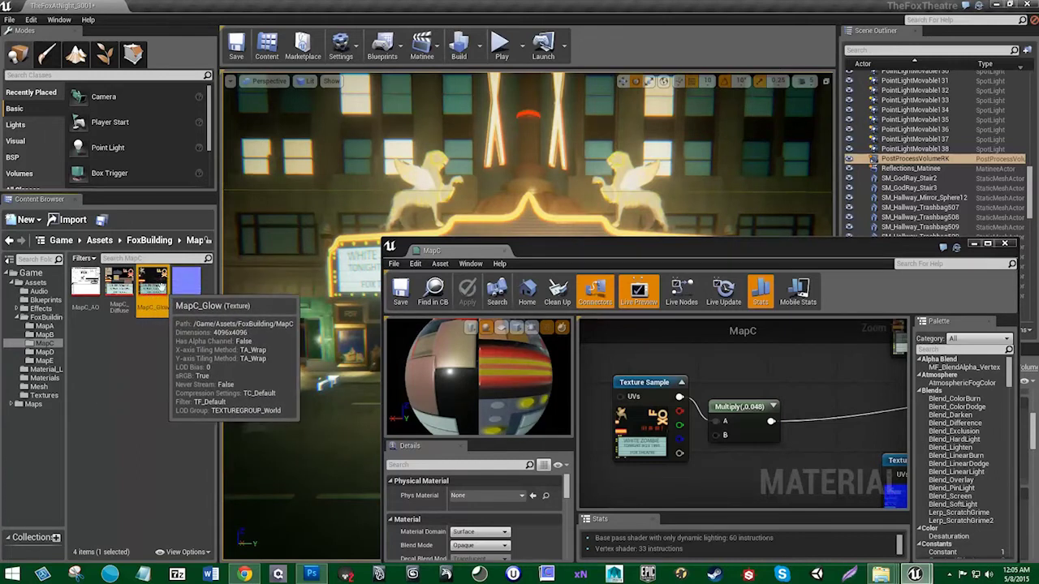
pyautogui.rightClick(161, 286)
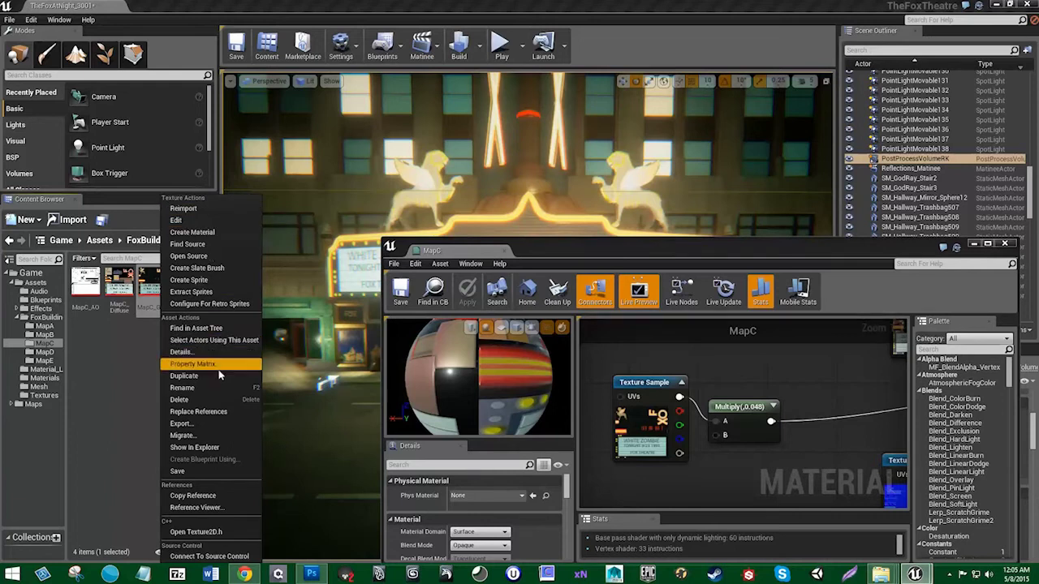
pyautogui.click(183, 208)
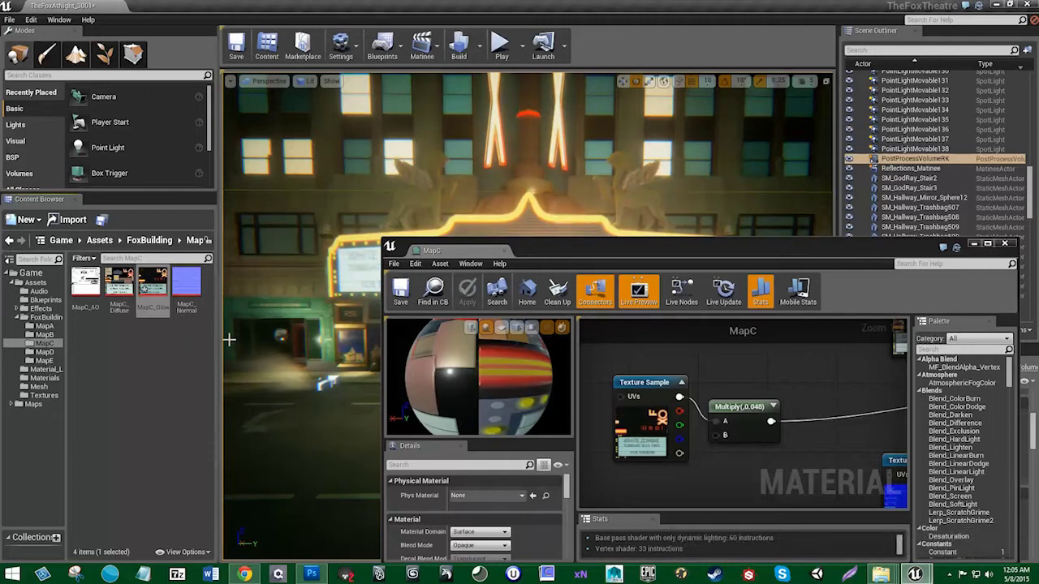
pyautogui.moveTo(805, 262); pyautogui.dragTo(703, 95)
pyautogui.moveTo(743, 257); pyautogui.dragTo(598, 301, button='right')
pyautogui.moveTo(652, 243); pyautogui.dragTo(563, 273, button='right')
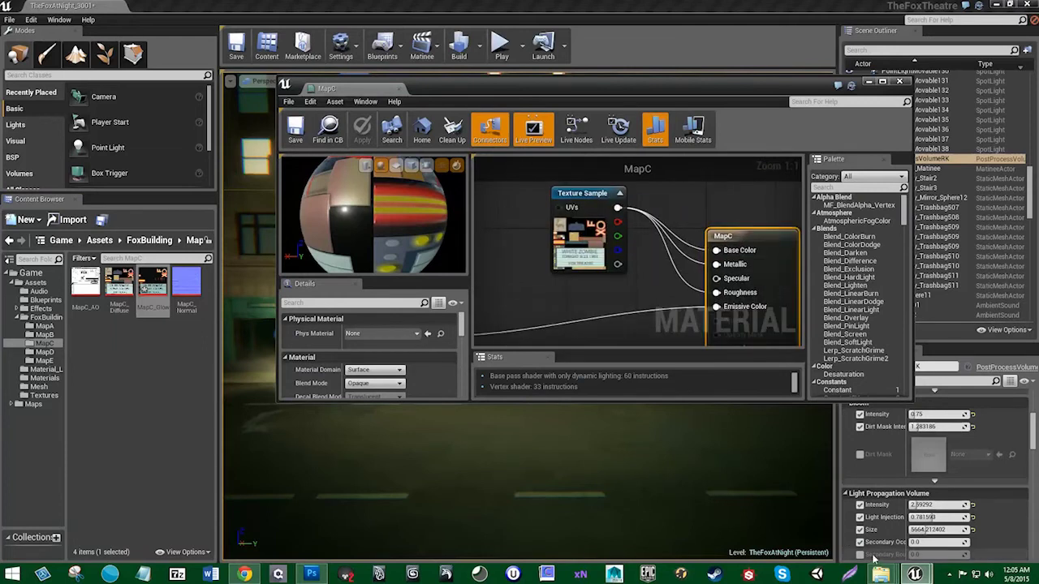
# Step: Switch to File Explorer and go from the MapC image folder to the Reference folder of TheFoxTheatre
pyautogui.moveTo(881, 573)
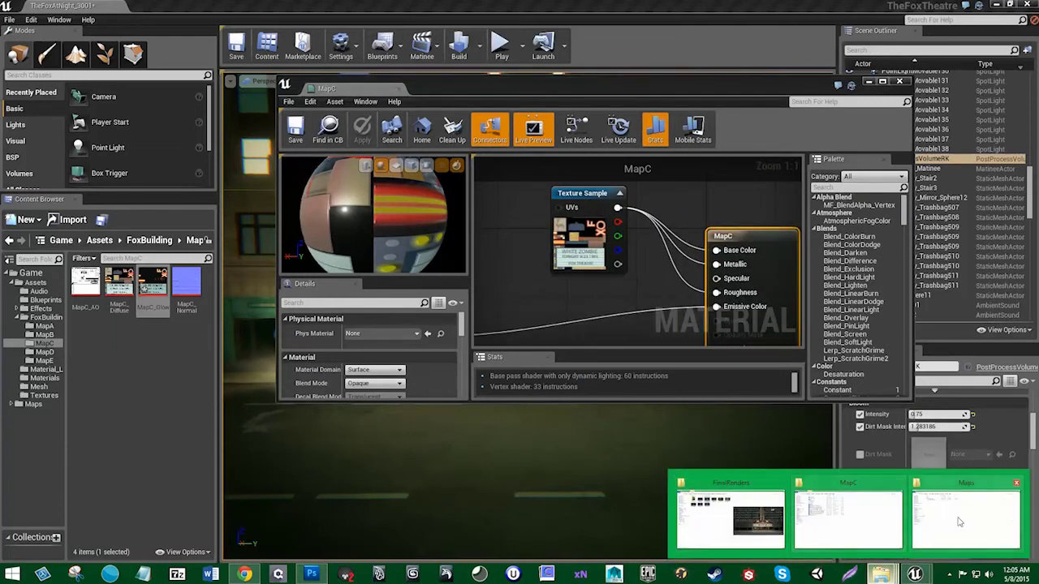
pyautogui.moveTo(959, 522)
pyautogui.click(876, 517)
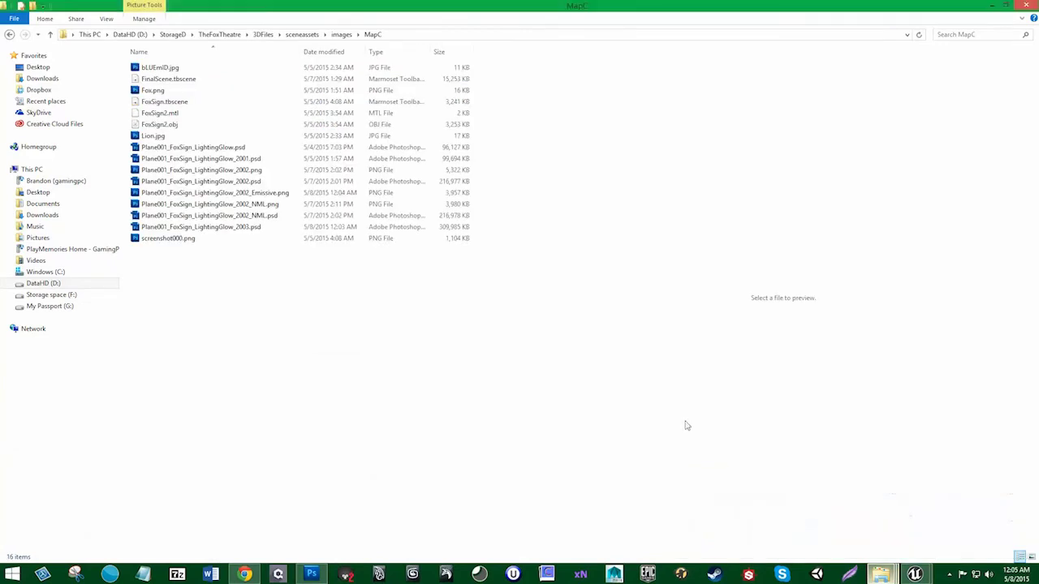
pyautogui.click(249, 34)
pyautogui.click(260, 50)
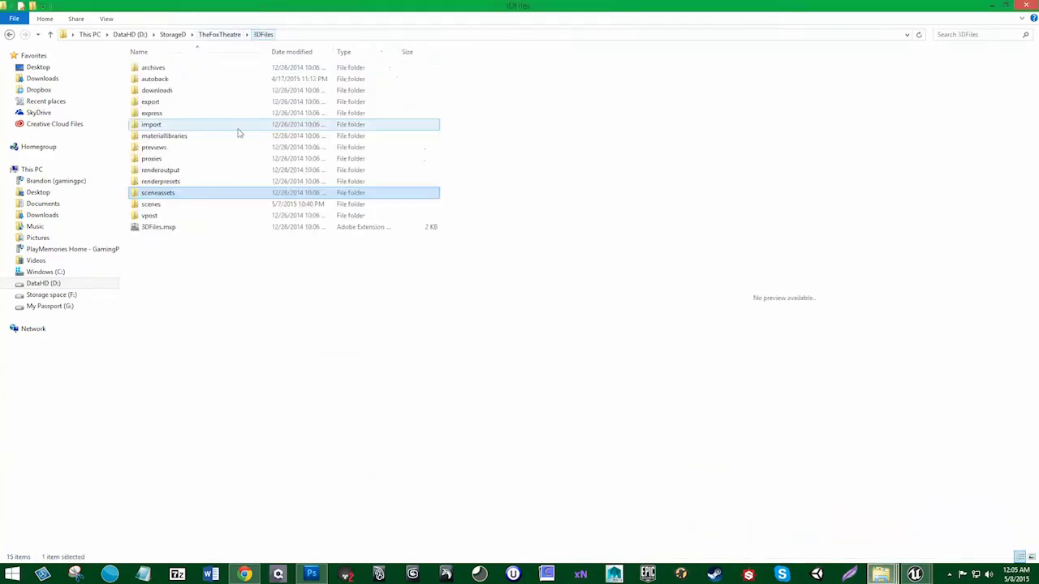
pyautogui.click(230, 36)
pyautogui.doubleClick(202, 103)
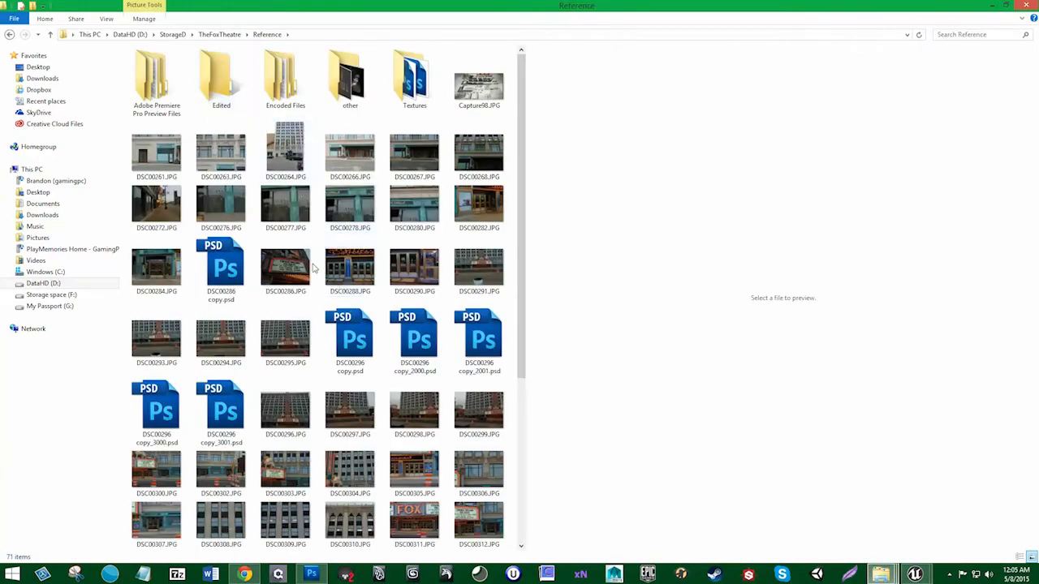
# Step: Examine how the winged lion and marquee are lit in reference photos such as DSC00286.JPG and DSC00303.JPG, then return to Unreal Editor
pyautogui.click(284, 272)
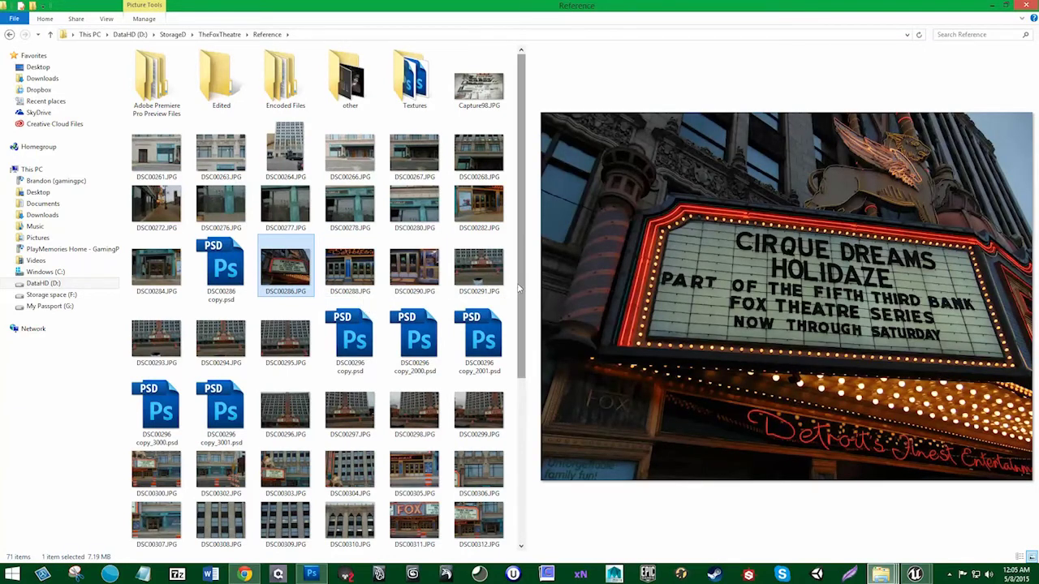
pyautogui.scroll(-3, 520, 290)
pyautogui.click(285, 272)
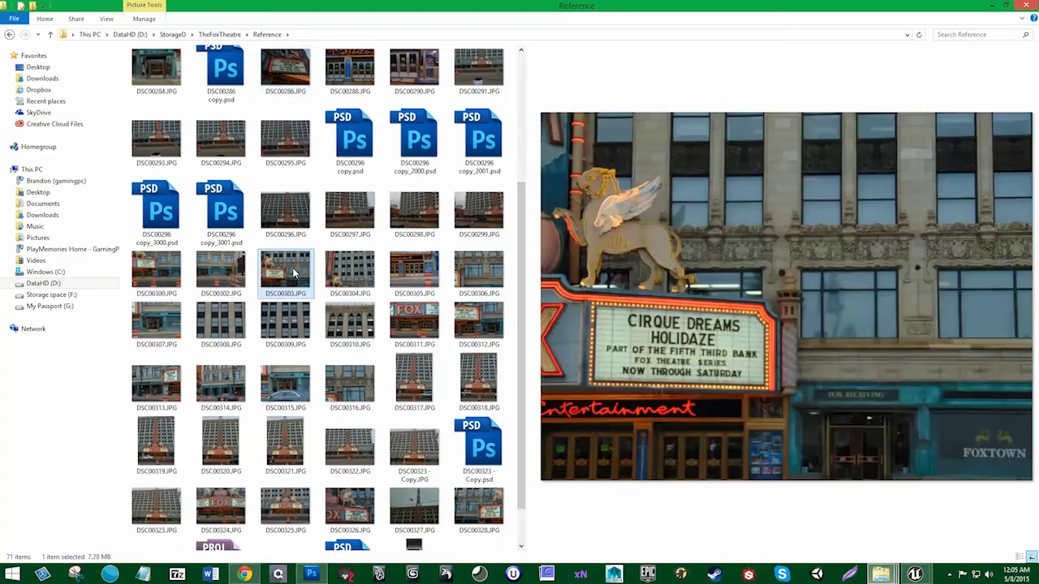
pyautogui.click(482, 333)
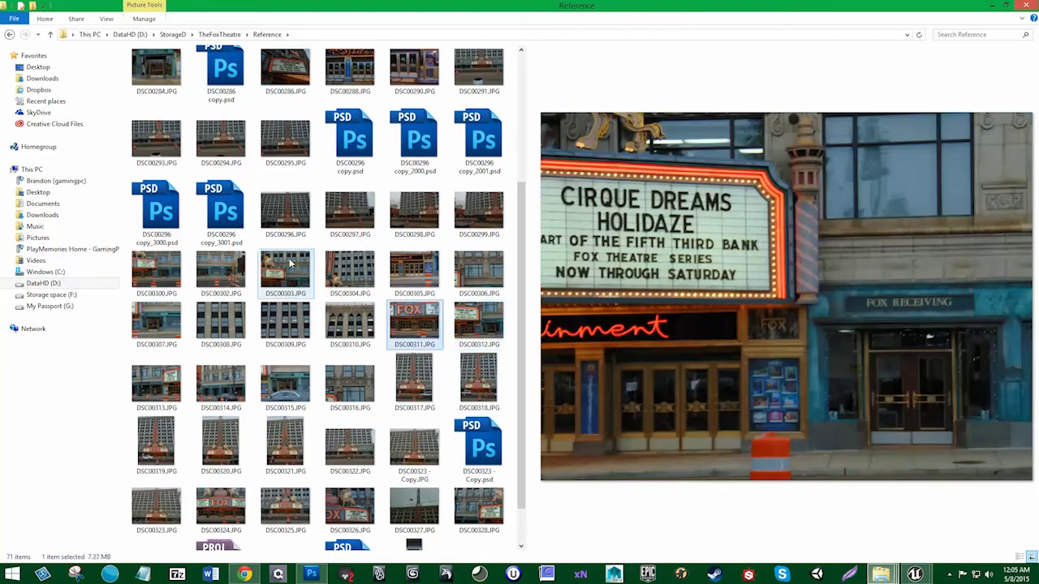
pyautogui.click(417, 323)
pyautogui.click(289, 260)
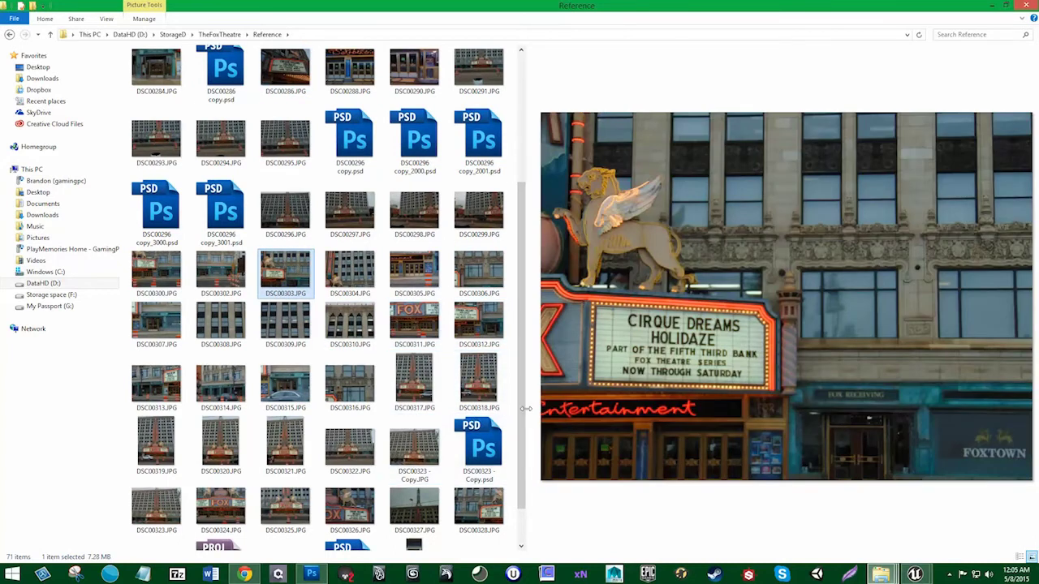
pyautogui.scroll(-2, 532, 455)
pyautogui.scroll(5, 487, 365)
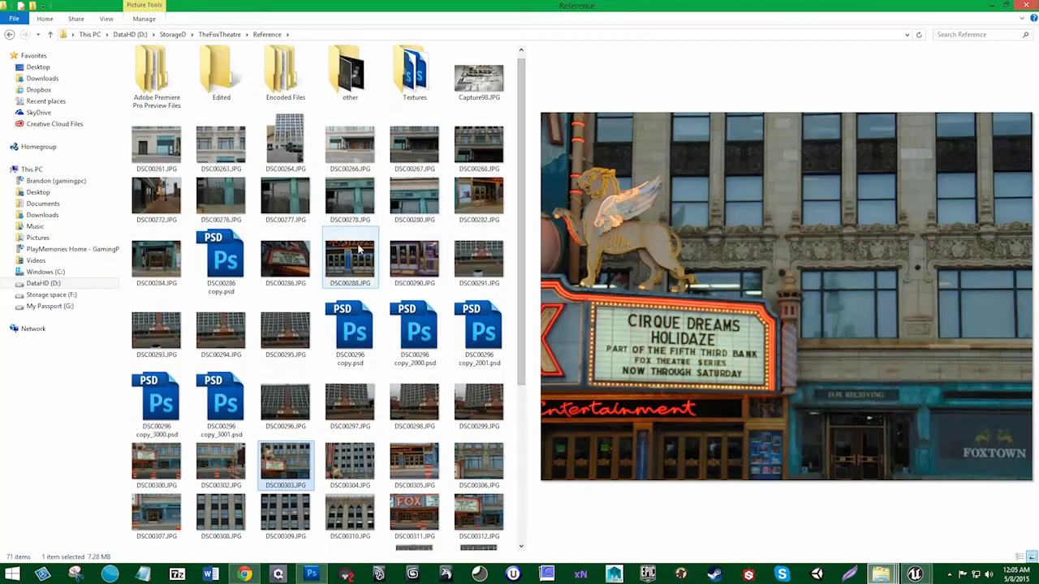
pyautogui.click(297, 262)
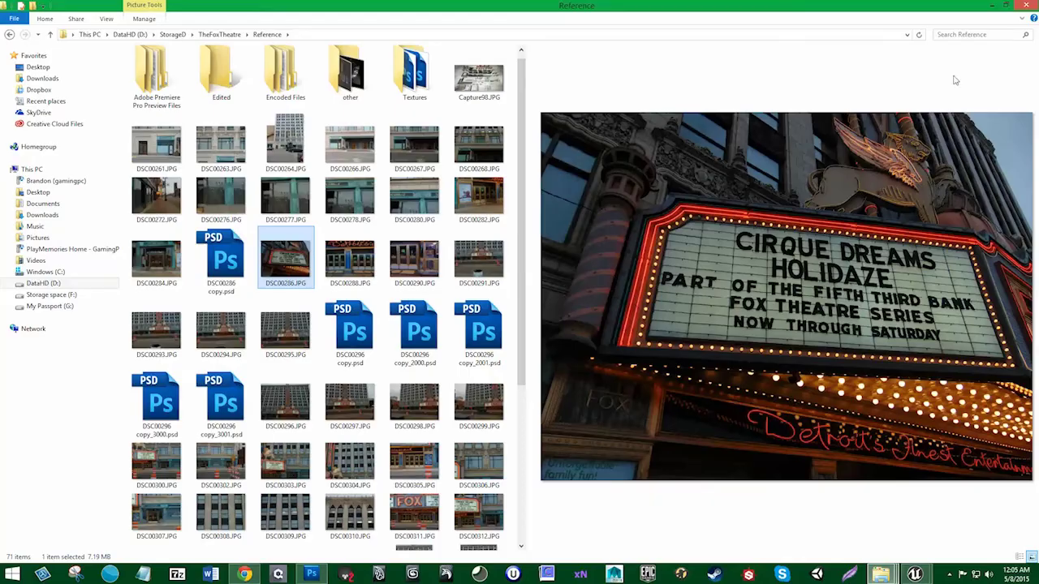
pyautogui.click(992, 5)
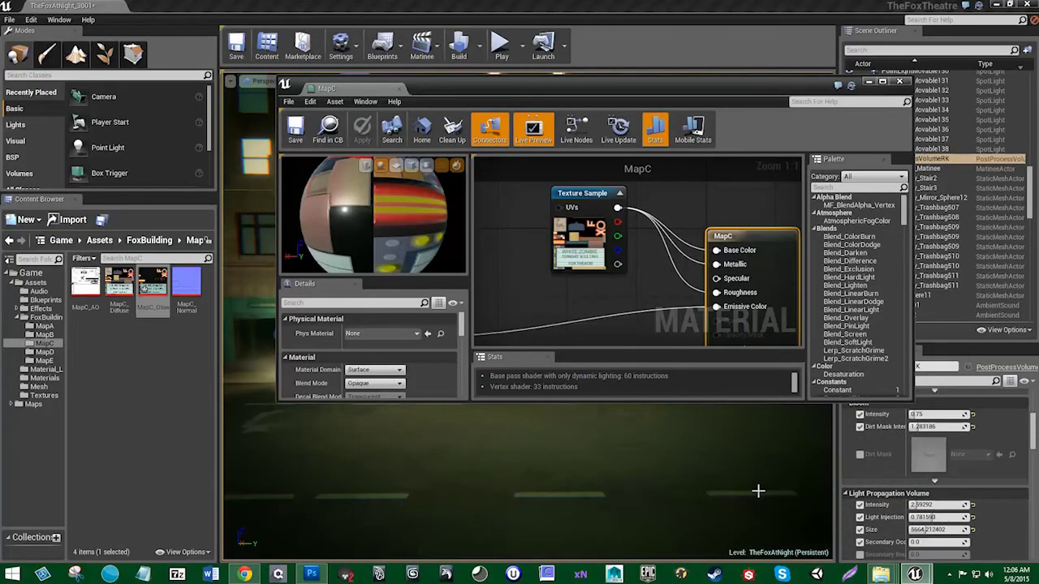
pyautogui.click(742, 414)
pyautogui.click(816, 218)
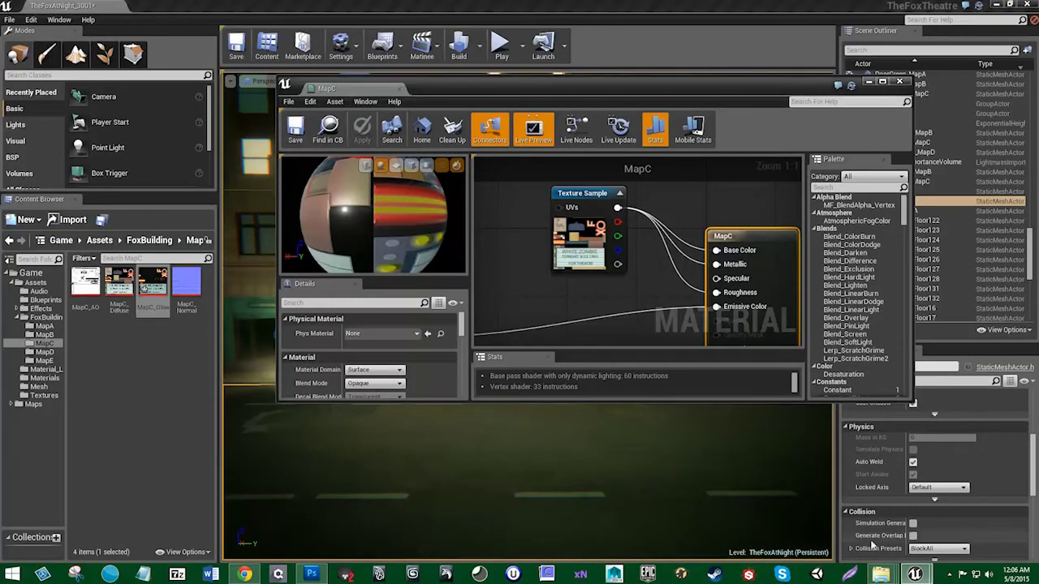
pyautogui.moveTo(682, 96); pyautogui.dragTo(740, 495)
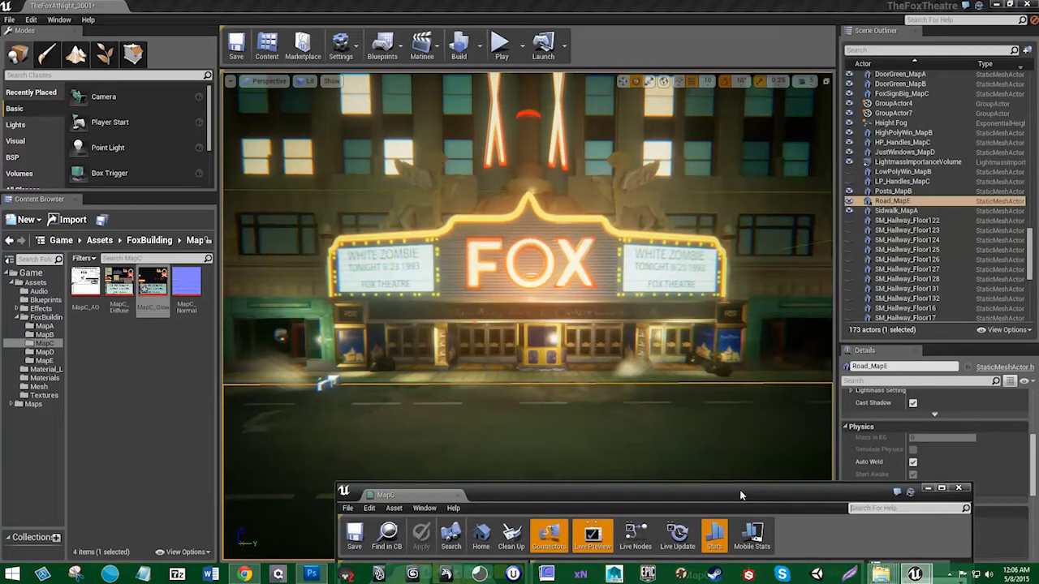
pyautogui.moveTo(741, 495); pyautogui.dragTo(666, 136)
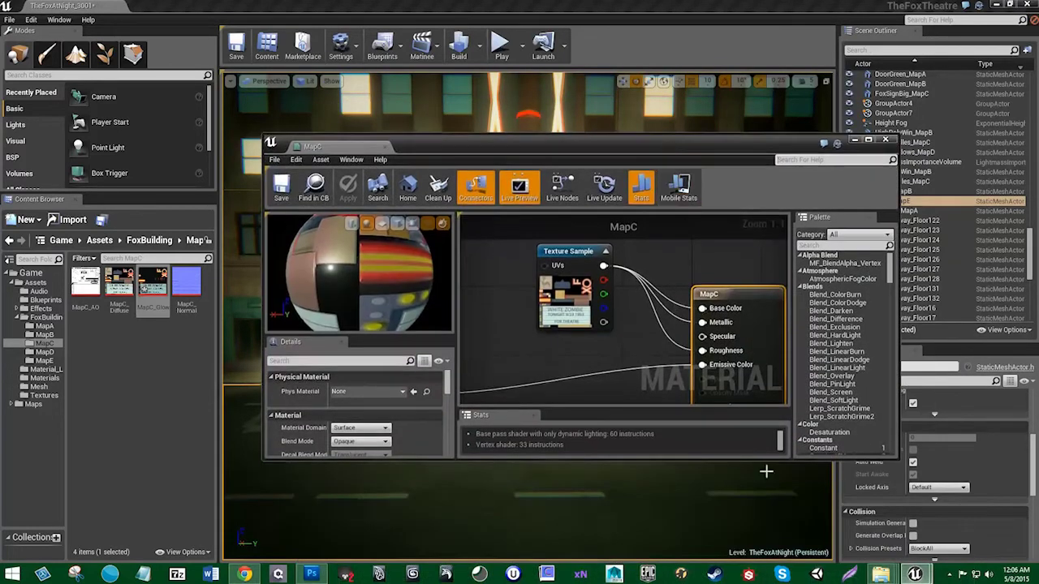
# Step: Switch to Photoshop, hide Layer 44, and test layer visibility inside the Main group to find the winged lion's artwork
pyautogui.click(310, 573)
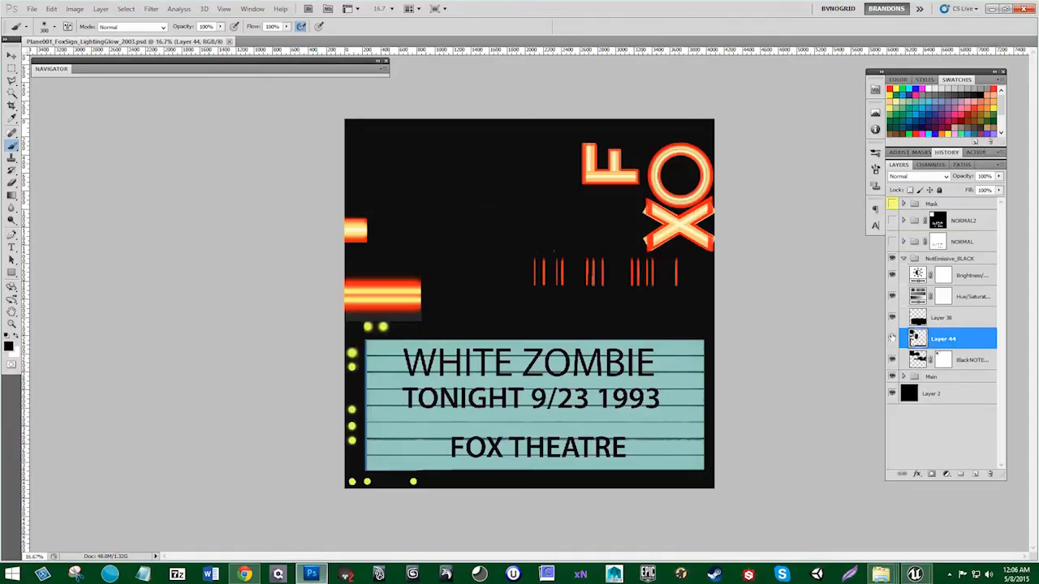
pyautogui.click(892, 338)
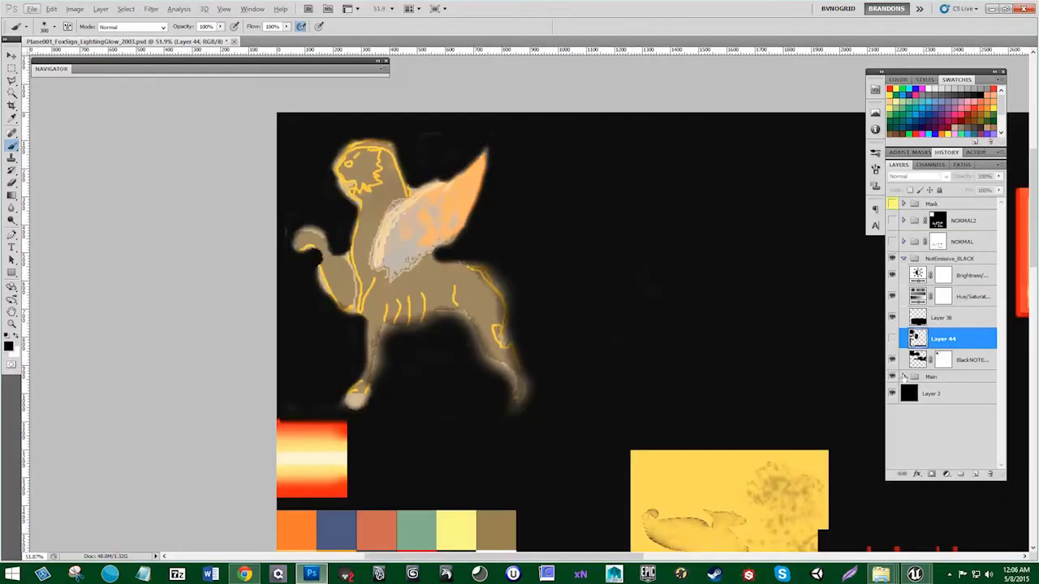
pyautogui.click(903, 376)
pyautogui.scroll(-3, 916, 415)
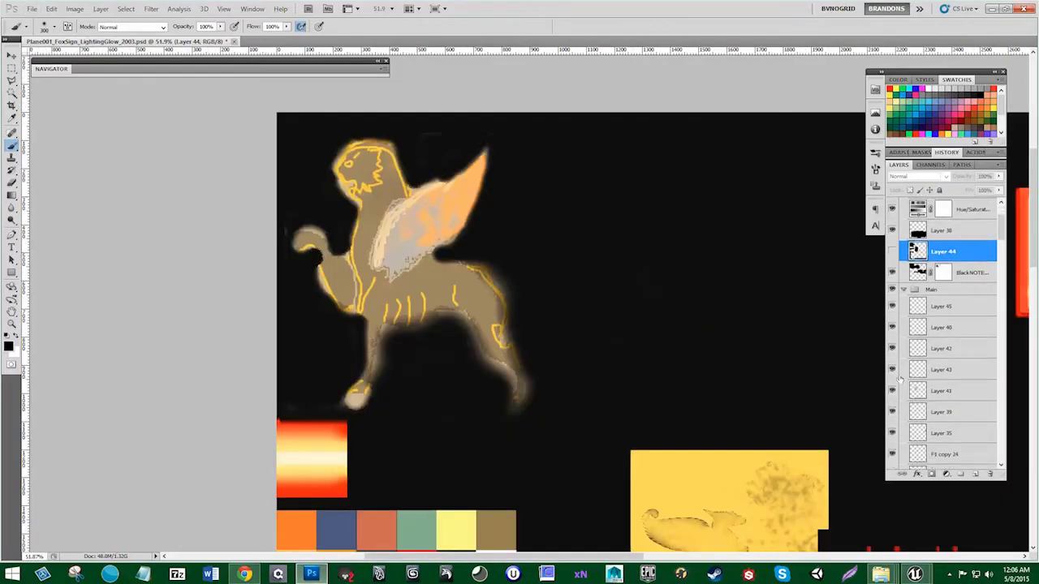
pyautogui.click(892, 369)
pyautogui.click(892, 370)
pyautogui.click(891, 390)
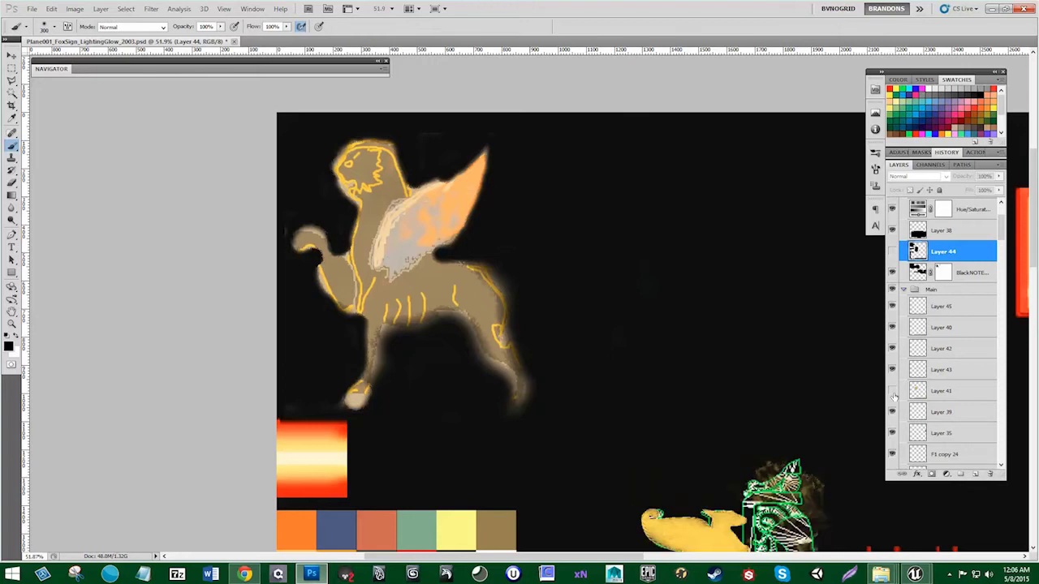
pyautogui.click(892, 390)
pyautogui.click(891, 327)
pyautogui.click(892, 327)
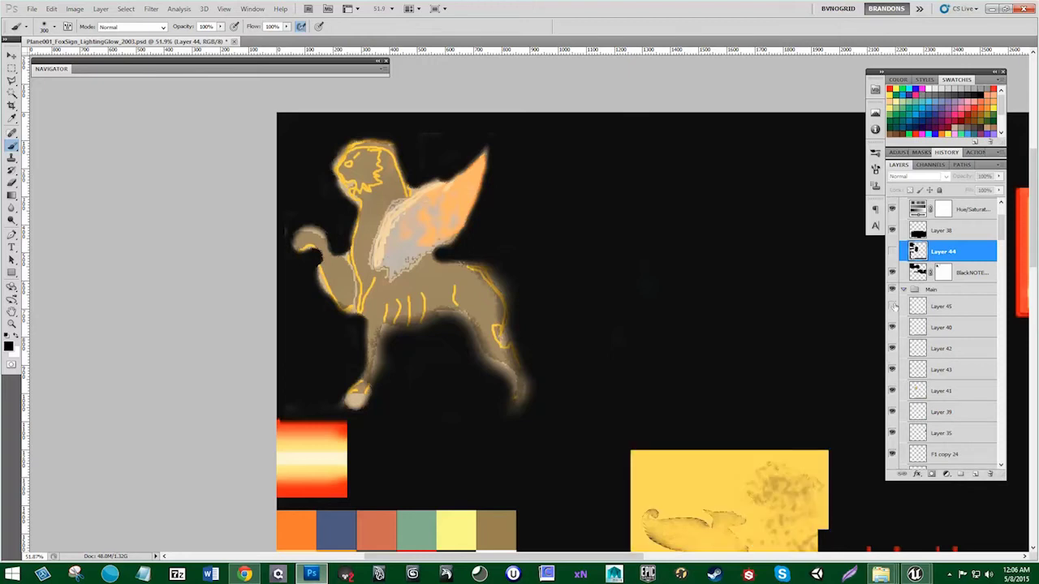
# Step: Hide Layers 24, 27, 23 and 26 in the Main group and duplicate Layer 29, Layer 28 and Layer 25
pyautogui.scroll(-5, 895, 306)
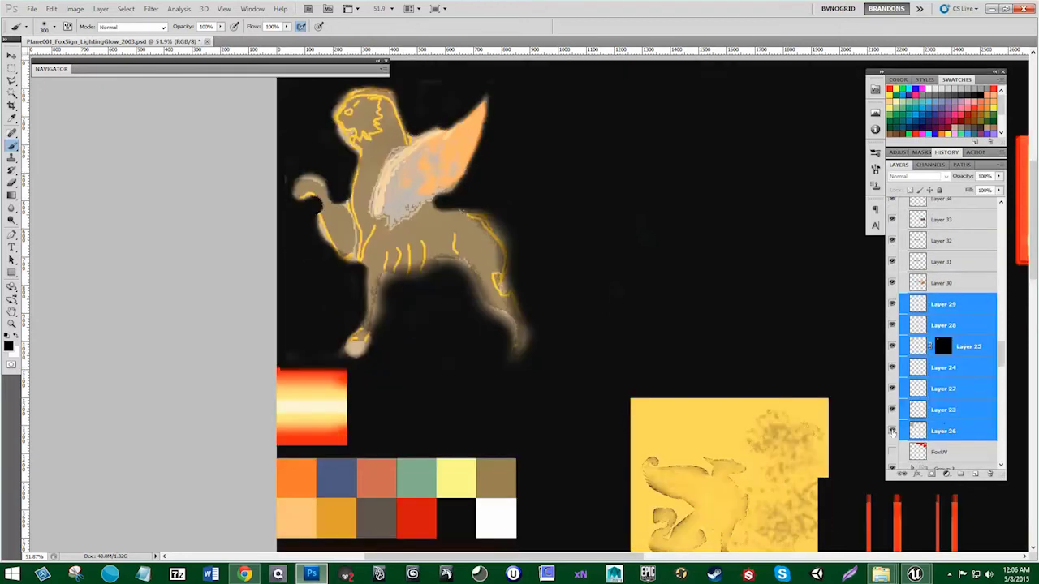
pyautogui.click(892, 431)
pyautogui.click(892, 430)
pyautogui.click(891, 430)
pyautogui.click(891, 412)
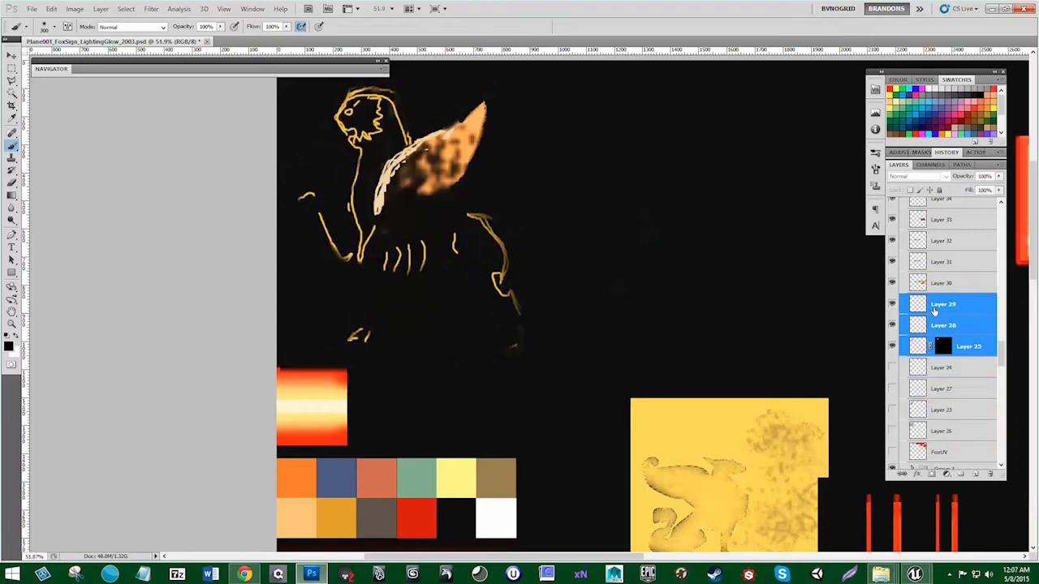
pyautogui.hotkey('ctrl', 'j')
# Step: Show the hidden statue layers and Layer 44 again, and move the three layer copies above the NotEmissive_BLACK group
pyautogui.scroll(-2, 887, 363)
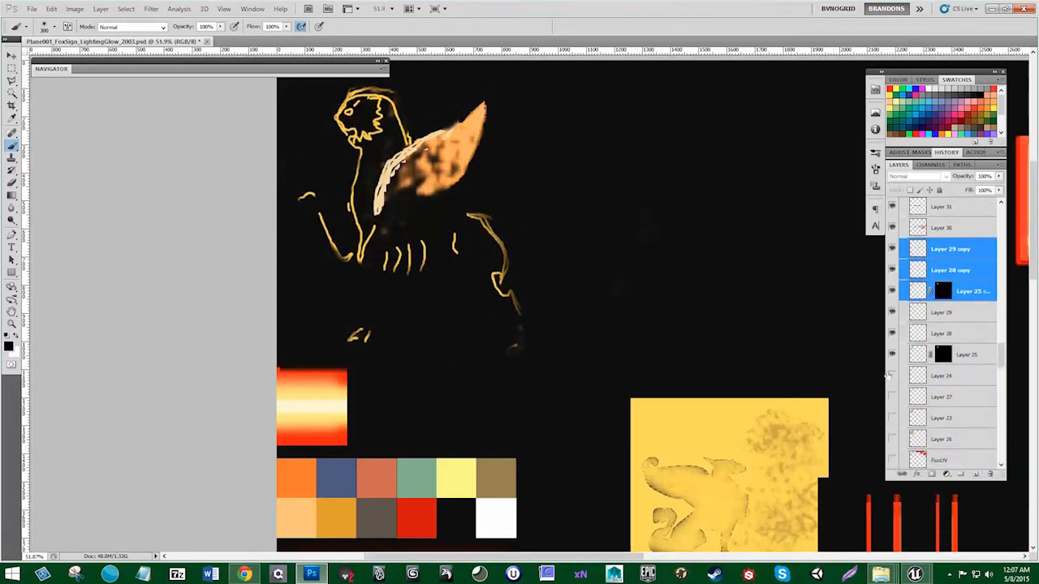
pyautogui.moveTo(892, 375); pyautogui.dragTo(892, 460)
pyautogui.scroll(1, 930, 414)
pyautogui.scroll(2, 930, 415)
pyautogui.moveTo(944, 328); pyautogui.dragTo(933, 261)
pyautogui.click(891, 402)
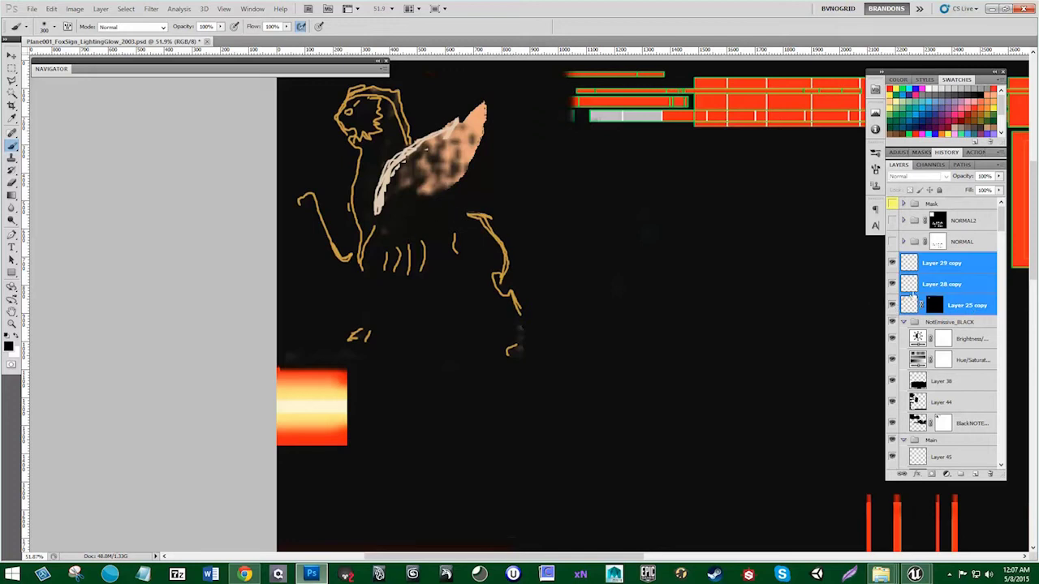
# Step: Paint out the mottled wing fill of the winged lion on the mask of Layer 25 copy
pyautogui.click(892, 306)
pyautogui.click(892, 305)
pyautogui.click(934, 305)
pyautogui.moveTo(417, 189)
pyautogui.mouseDown()
pyautogui.moveTo(460, 164)
pyautogui.moveTo(418, 176)
pyautogui.moveTo(477, 138)
pyautogui.moveTo(473, 121)
pyautogui.moveTo(418, 197)
pyautogui.moveTo(447, 159)
pyautogui.mouseUp()
pyautogui.press('x')
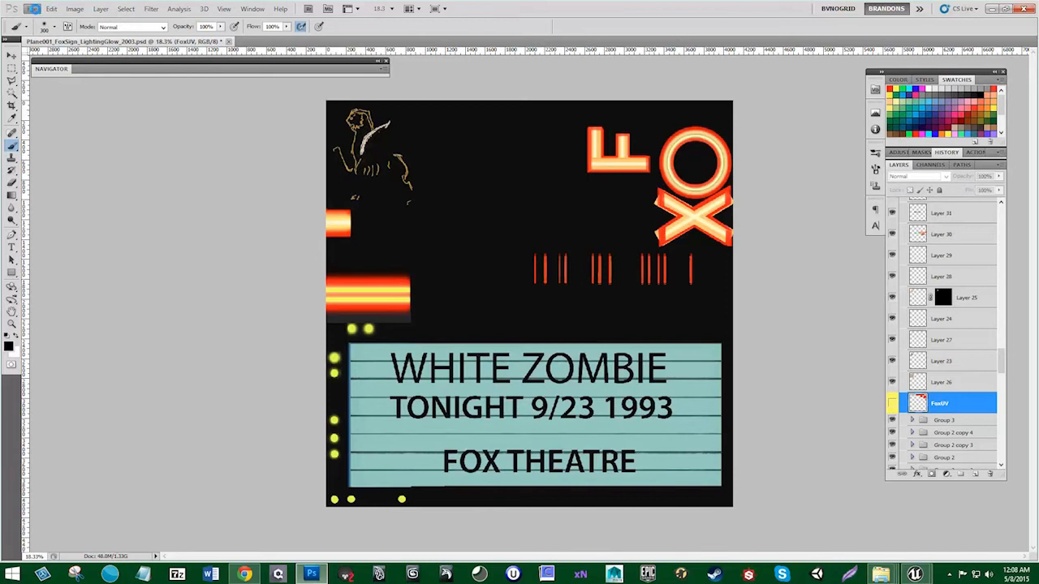
# Step: Save the sign glow artwork as a PNG copy, overwriting MapC_Glow.png in the FinalMaps folder's MapC subfolder
pyautogui.click(32, 9)
pyautogui.click(64, 173)
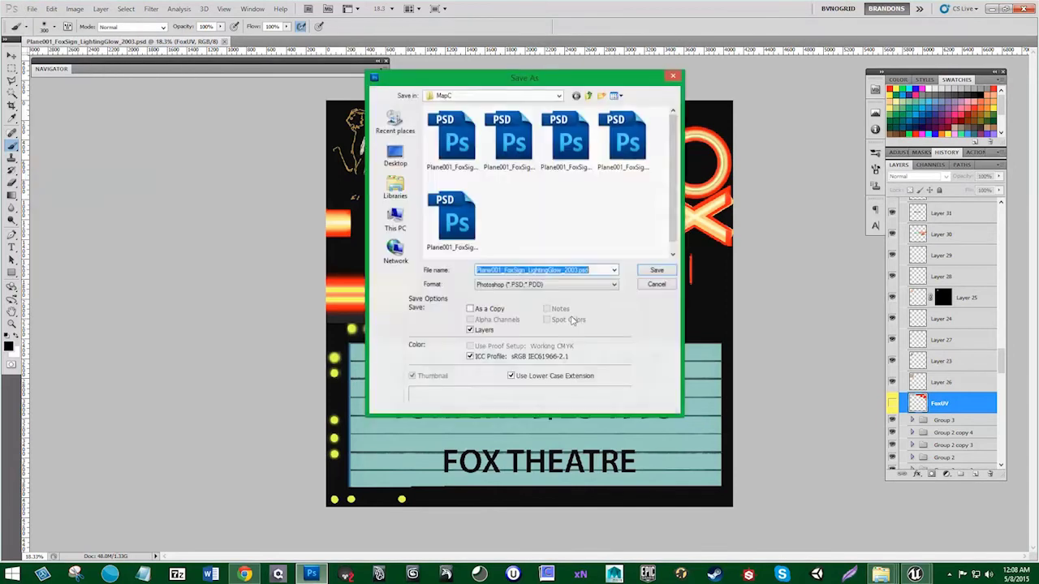
pyautogui.click(546, 284)
pyautogui.click(551, 417)
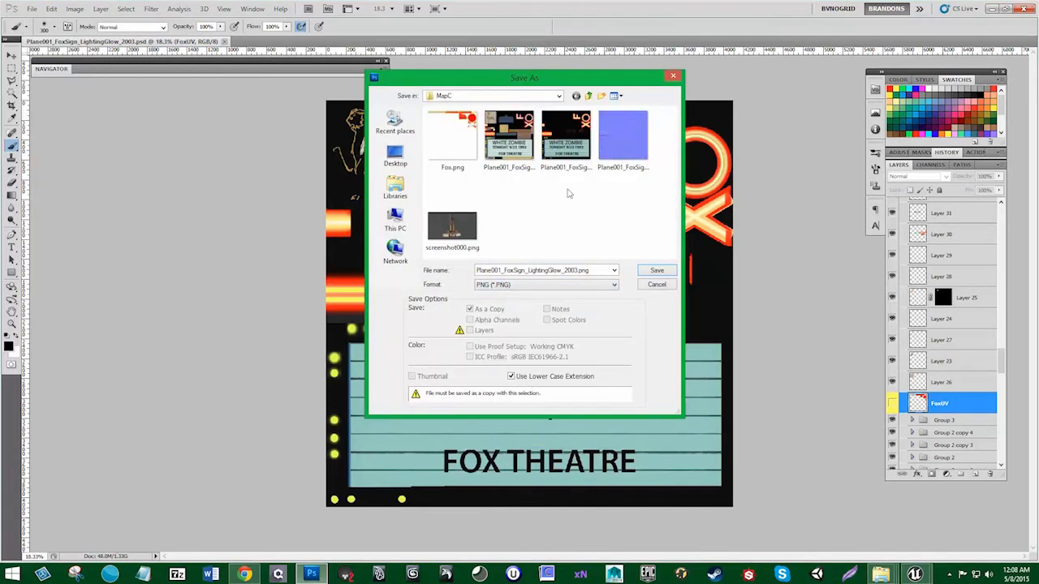
pyautogui.click(558, 96)
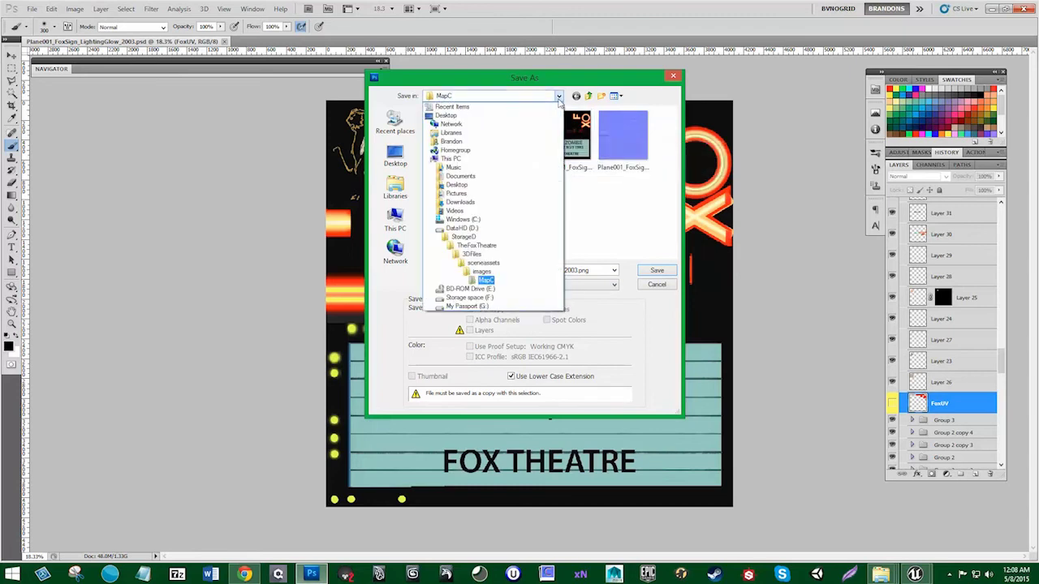
pyautogui.click(483, 262)
pyautogui.doubleClick(465, 133)
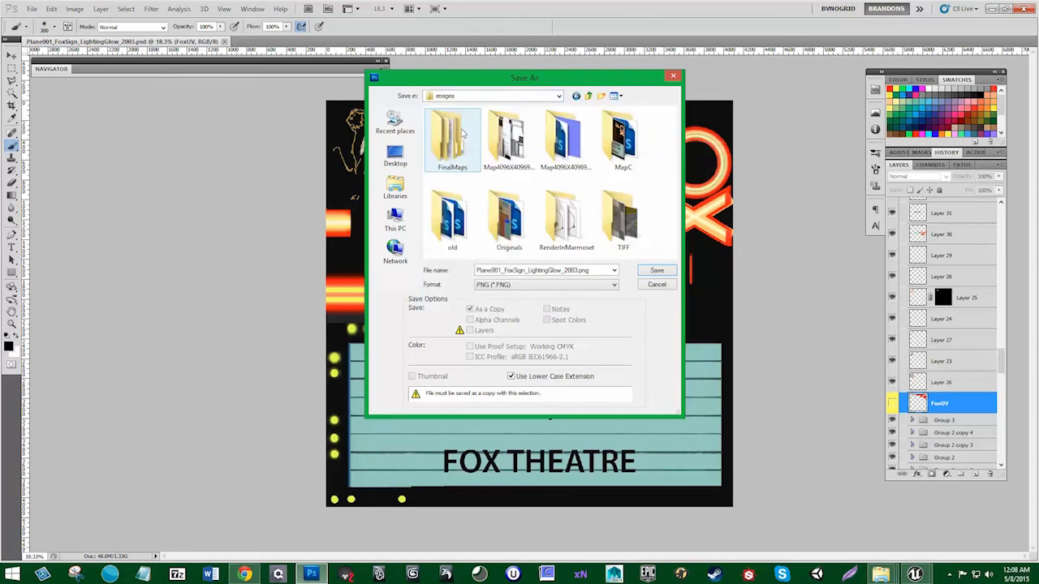
pyautogui.doubleClick(458, 130)
pyautogui.doubleClick(460, 145)
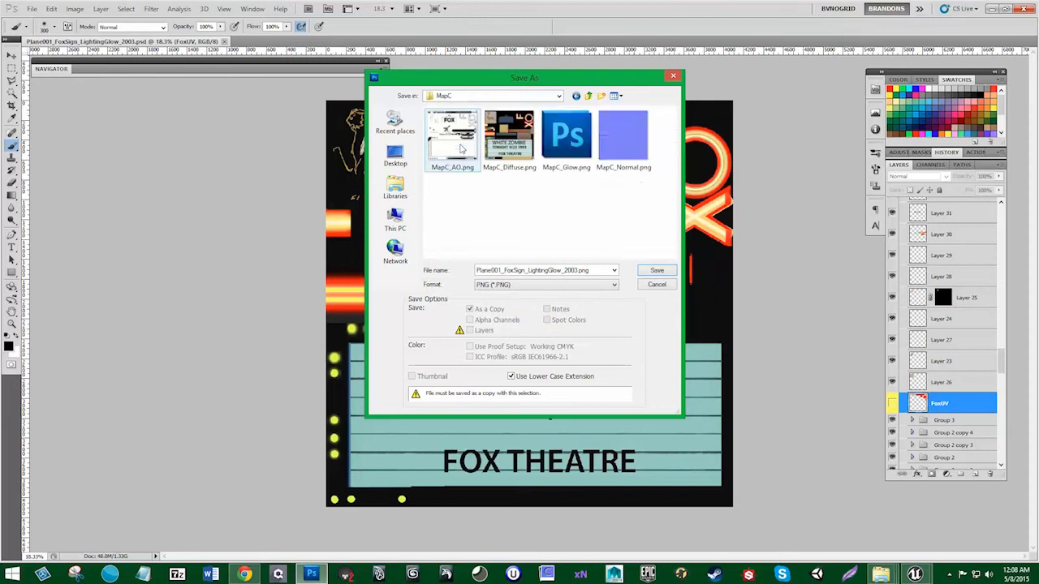
pyautogui.click(566, 138)
pyautogui.click(649, 272)
pyautogui.click(498, 214)
pyautogui.click(542, 144)
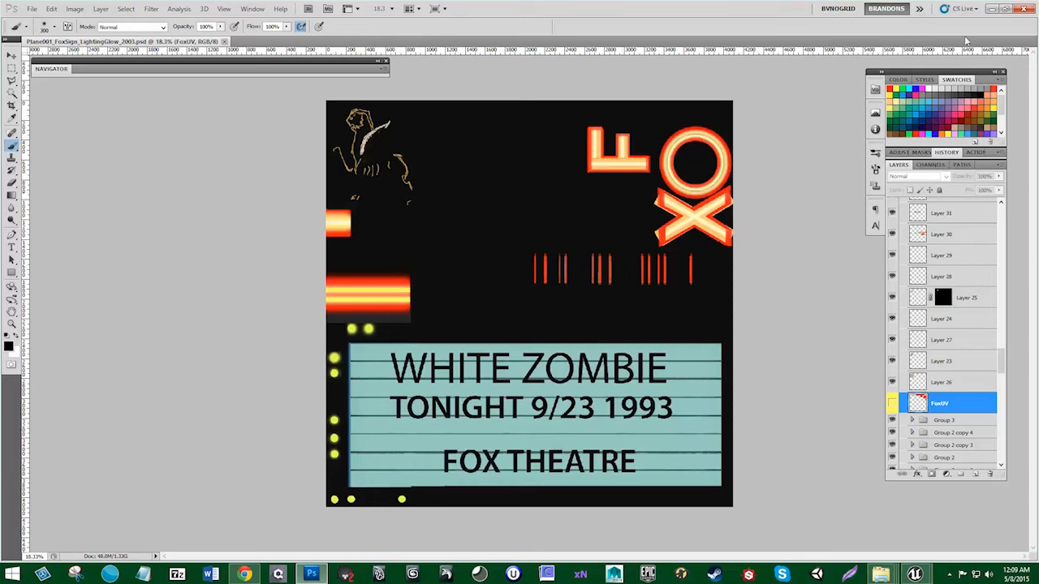
# Step: Switch to Unreal Editor, reimport the MapC_Glow texture, and uncover the theatre sign in the viewport
pyautogui.click(992, 8)
pyautogui.moveTo(562, 150); pyautogui.dragTo(742, 209)
pyautogui.rightClick(161, 282)
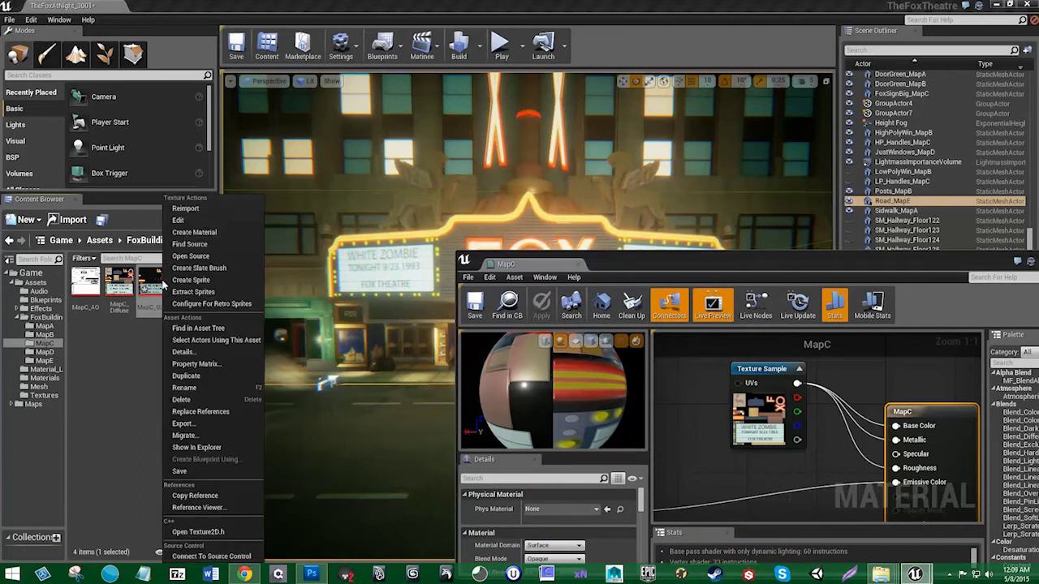
pyautogui.click(213, 208)
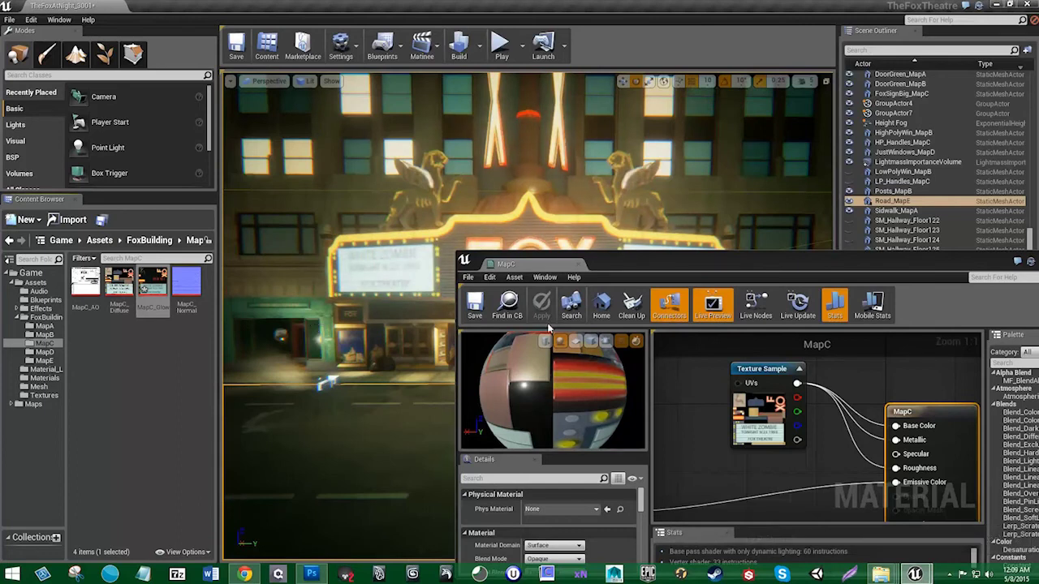
pyautogui.moveTo(676, 267); pyautogui.dragTo(537, 284)
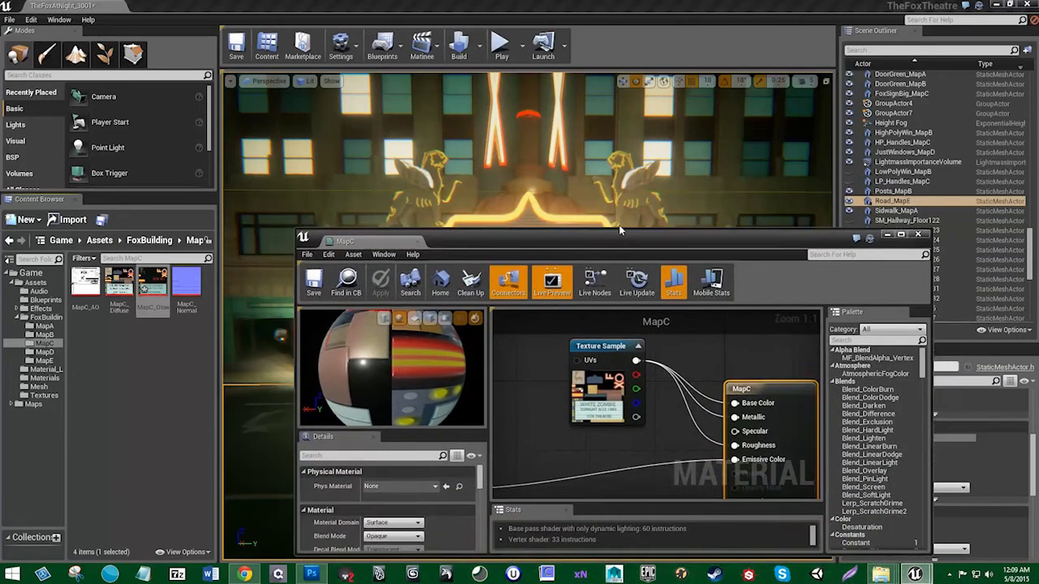
pyautogui.moveTo(611, 209); pyautogui.dragTo(639, 284)
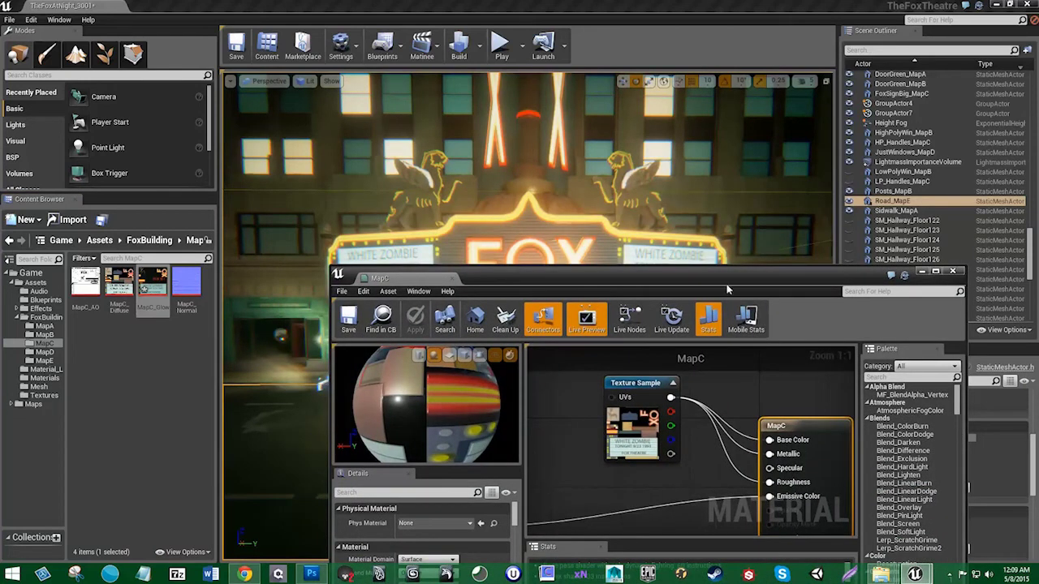
# Step: Set Const B of the emissive Multiply node in the MapC material to 0.056, then save and close the material
pyautogui.moveTo(727, 288); pyautogui.dragTo(724, 245)
pyautogui.scroll(-3, 627, 390)
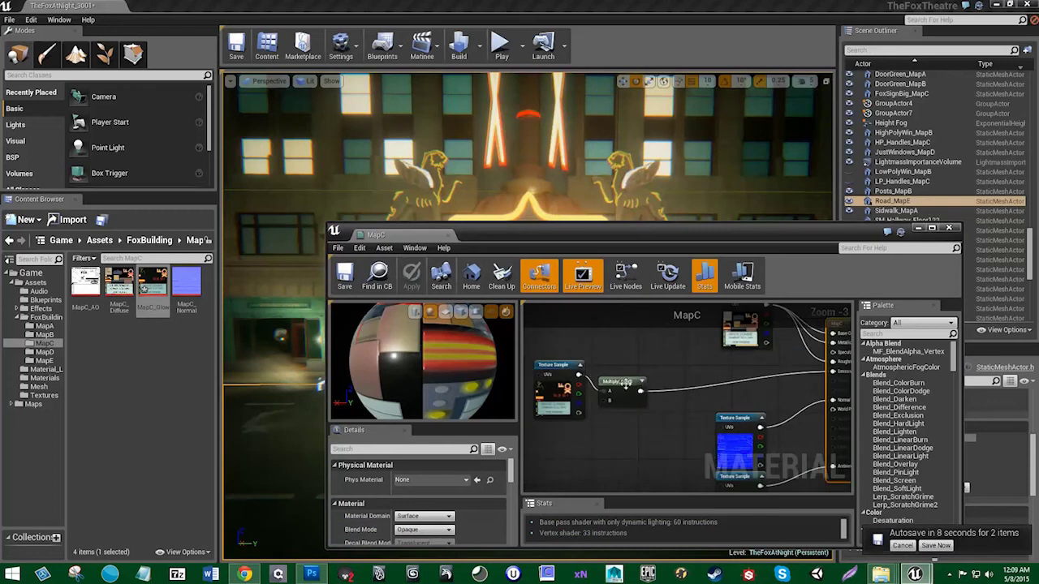
pyautogui.click(627, 390)
pyautogui.click(406, 488)
pyautogui.write('0.053')
pyautogui.press('BackSpace')
pyautogui.write('6')
pyautogui.press('Return')
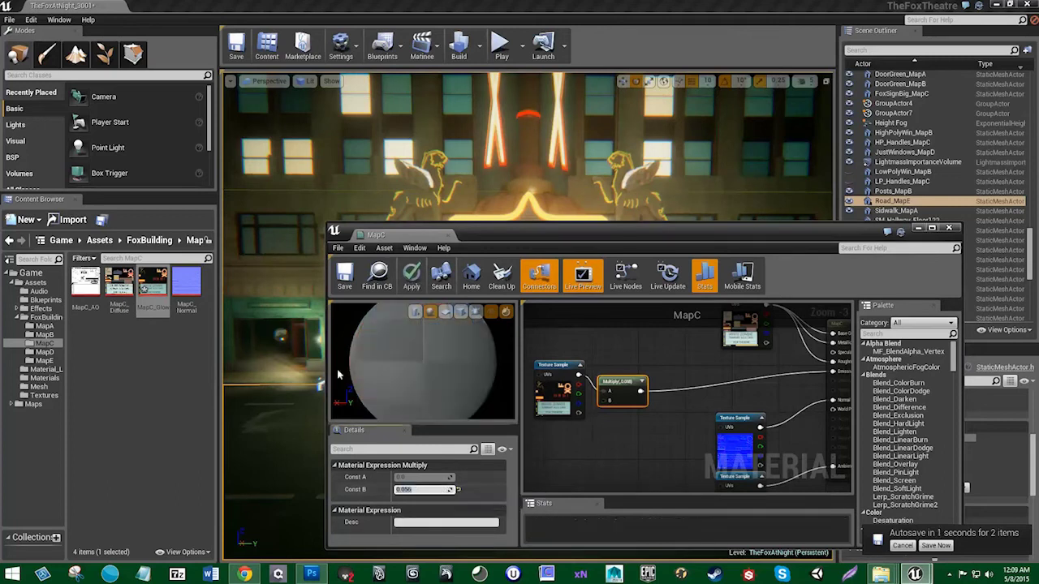
pyautogui.click(345, 275)
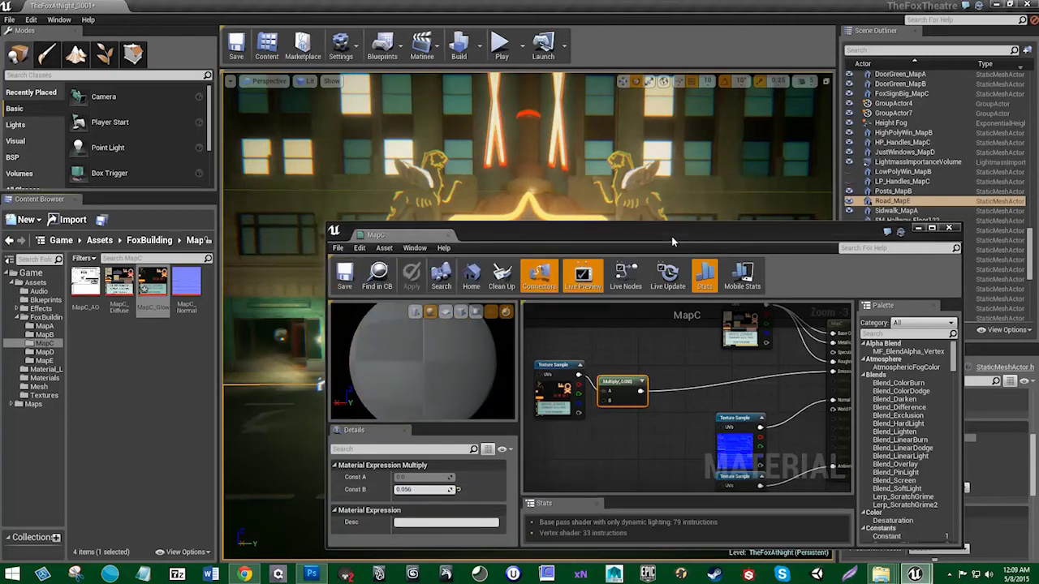
pyautogui.moveTo(673, 235); pyautogui.dragTo(645, 358)
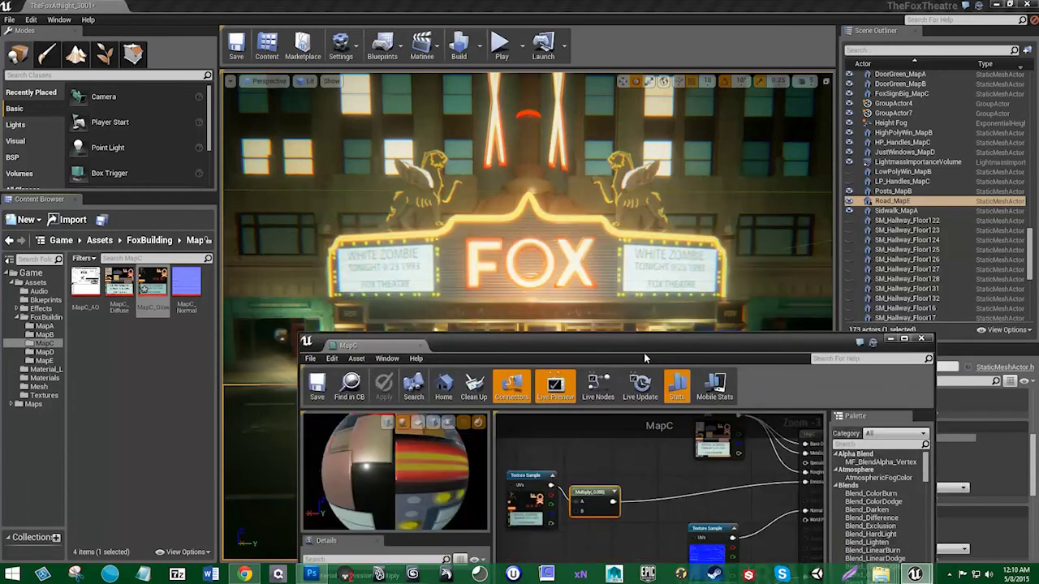
pyautogui.click(923, 341)
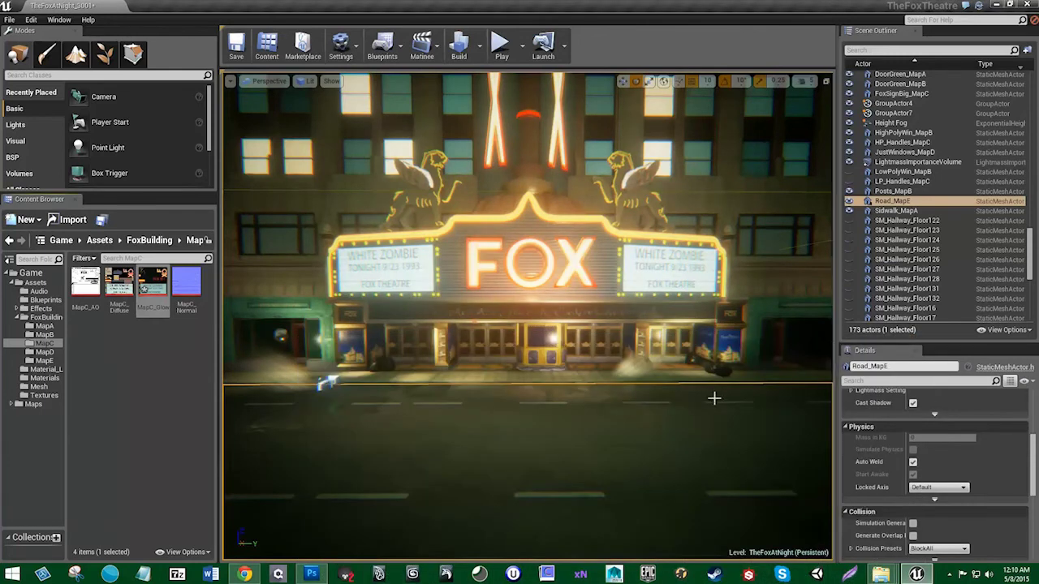
# Step: Save the night level and all remaining modified assets
pyautogui.click(9, 20)
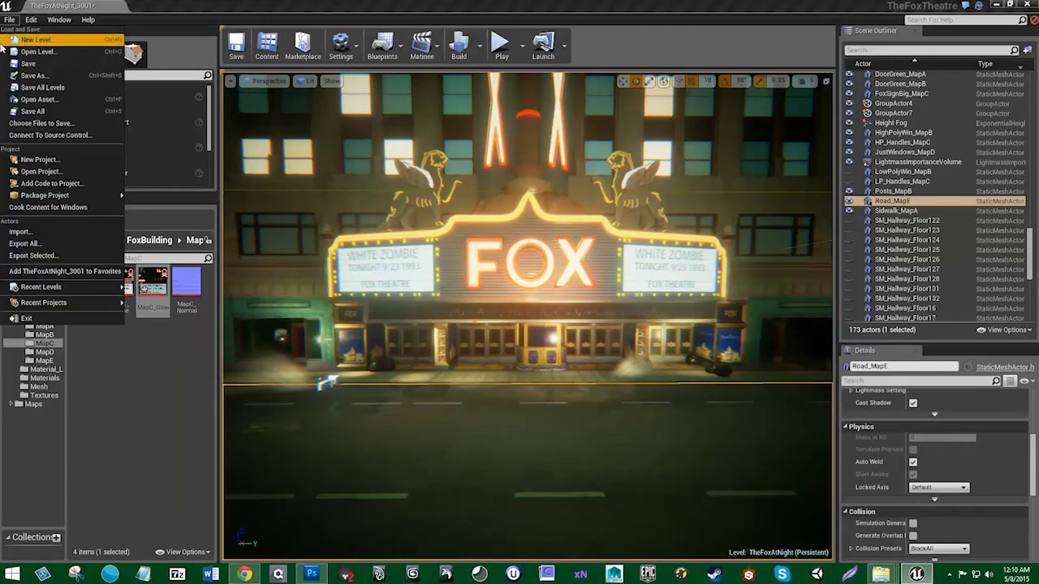
pyautogui.click(12, 65)
pyautogui.click(9, 20)
pyautogui.click(59, 114)
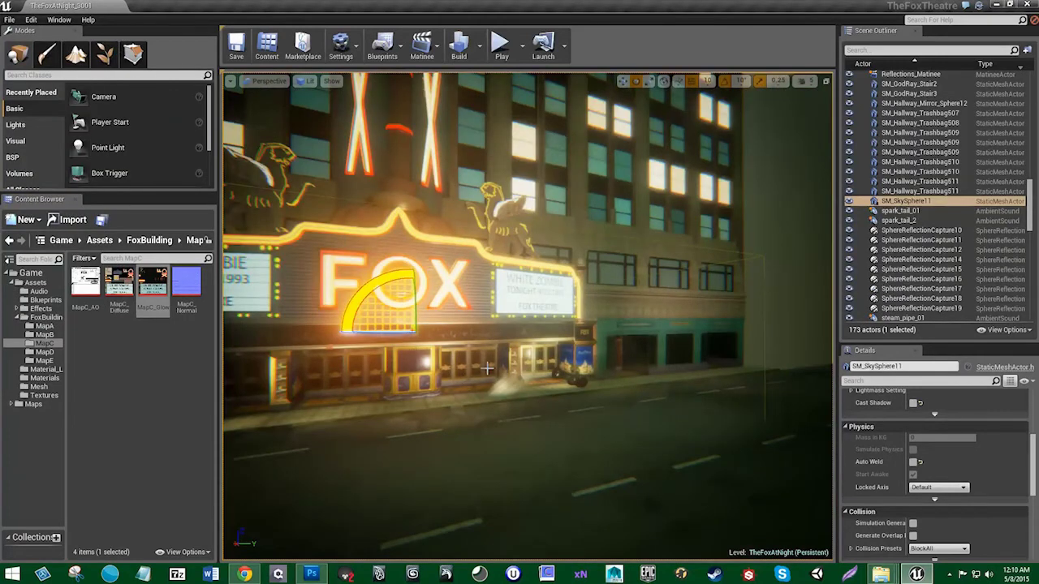
pyautogui.click(951, 575)
pyautogui.click(958, 504)
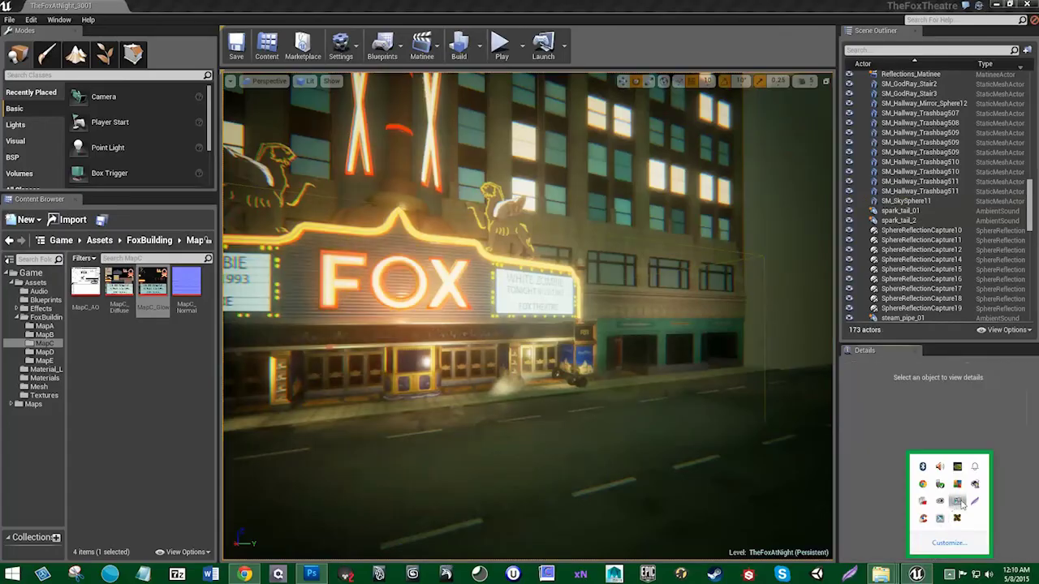